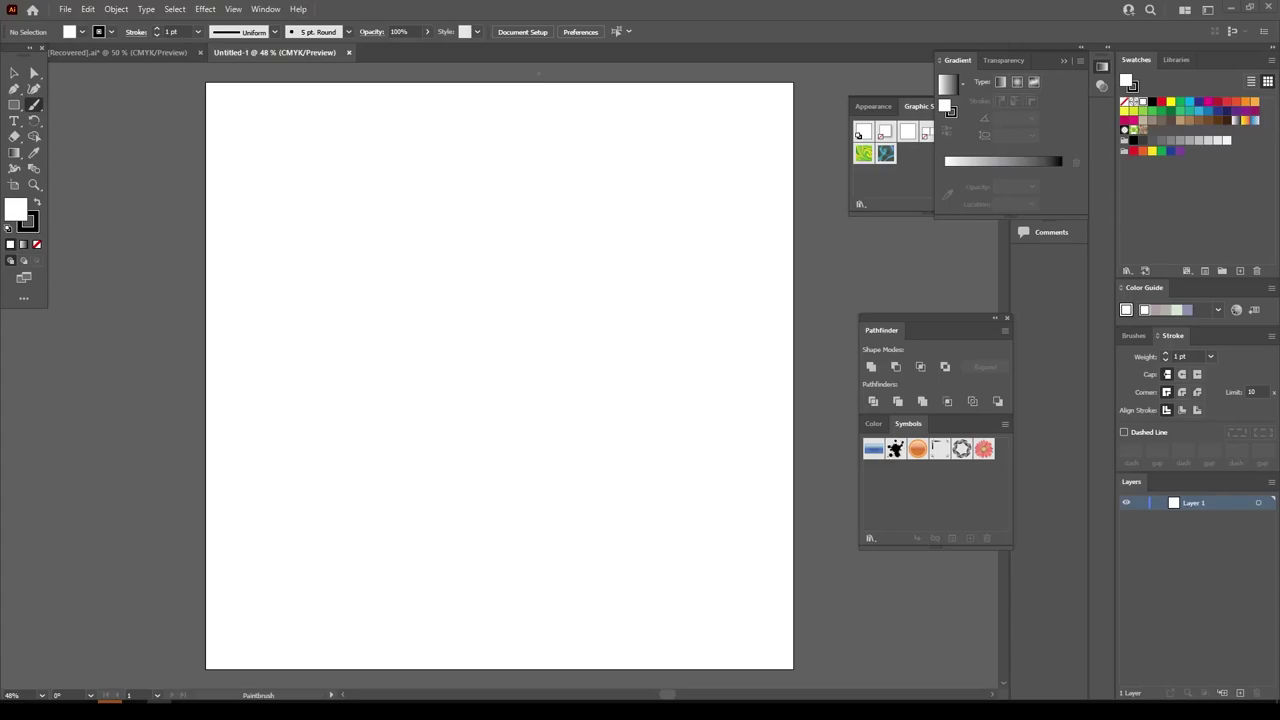
Fit the reference photo to the artboard, fade it to 74% opacity and lock it
mouse_move(608, 420)
mouse_down()
mouse_move(592, 463)
mouse_move(563, 420)
mouse_up()
key(ctrl+minus)
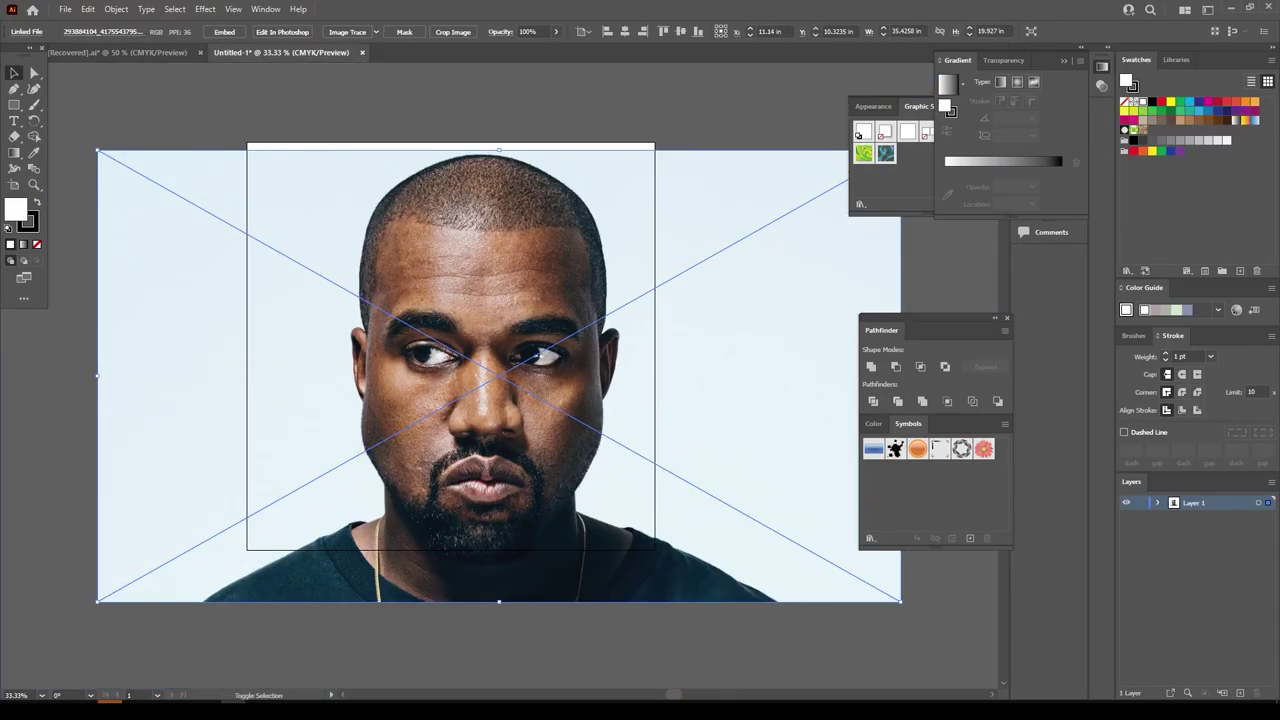
mouse_move(97, 375)
mouse_down()
mouse_move(145, 360)
mouse_move(130, 354)
mouse_up()
click(556, 31)
drag(560, 48, 540, 48)
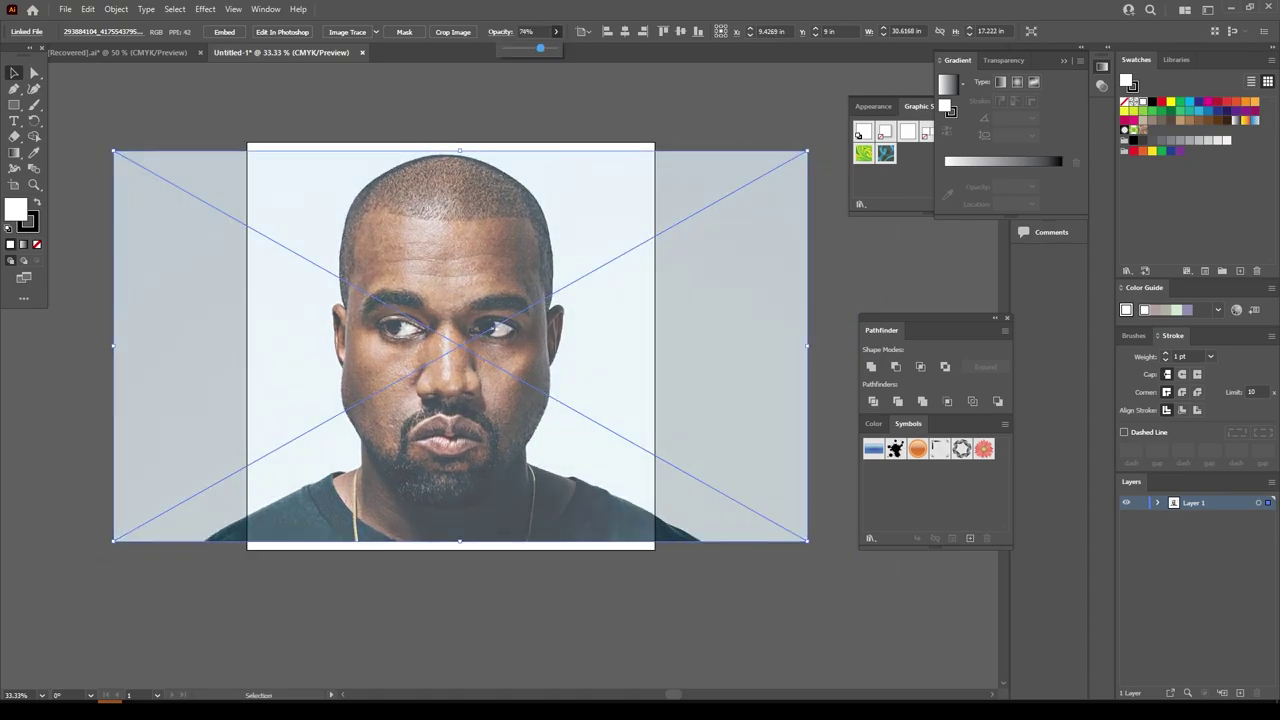
key(ctrl+2)
Add Layer 2 and start a new Calligraphic brush
click(348, 31)
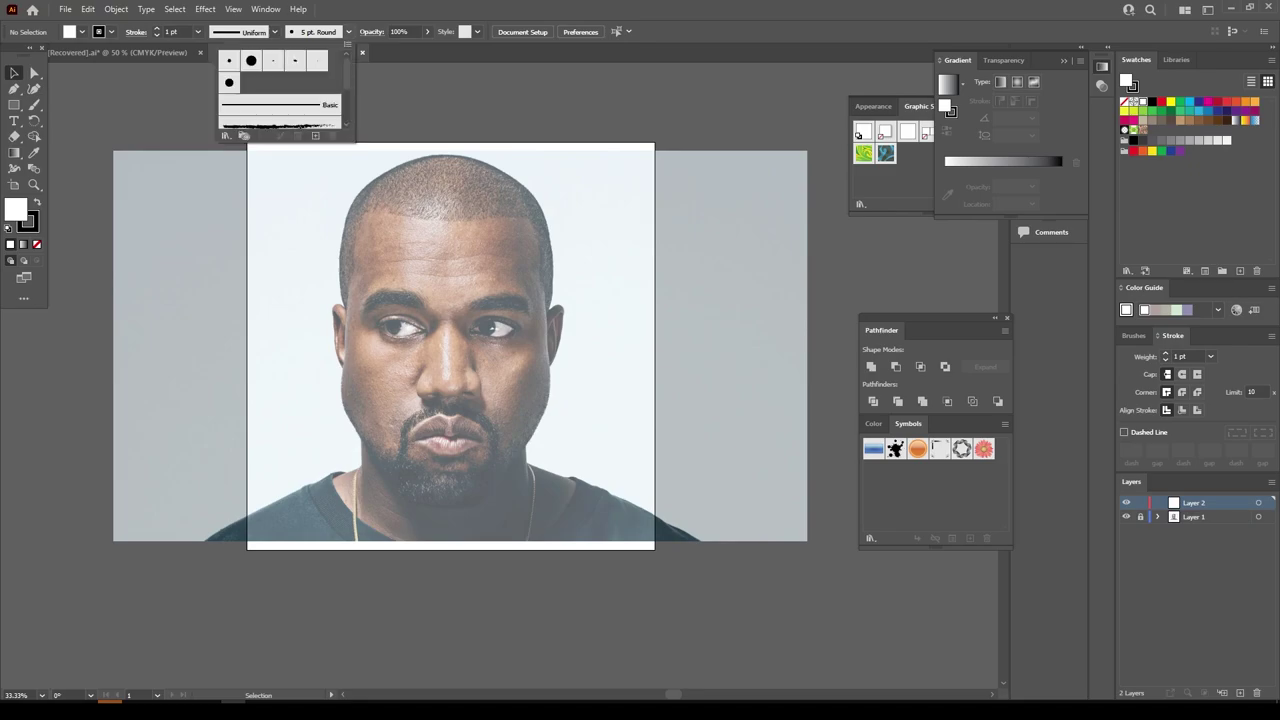
click(316, 136)
click(594, 449)
click(678, 436)
click(670, 485)
Give the calligraphic brush size 10 with a Pressure variation of 10
key(Tab)
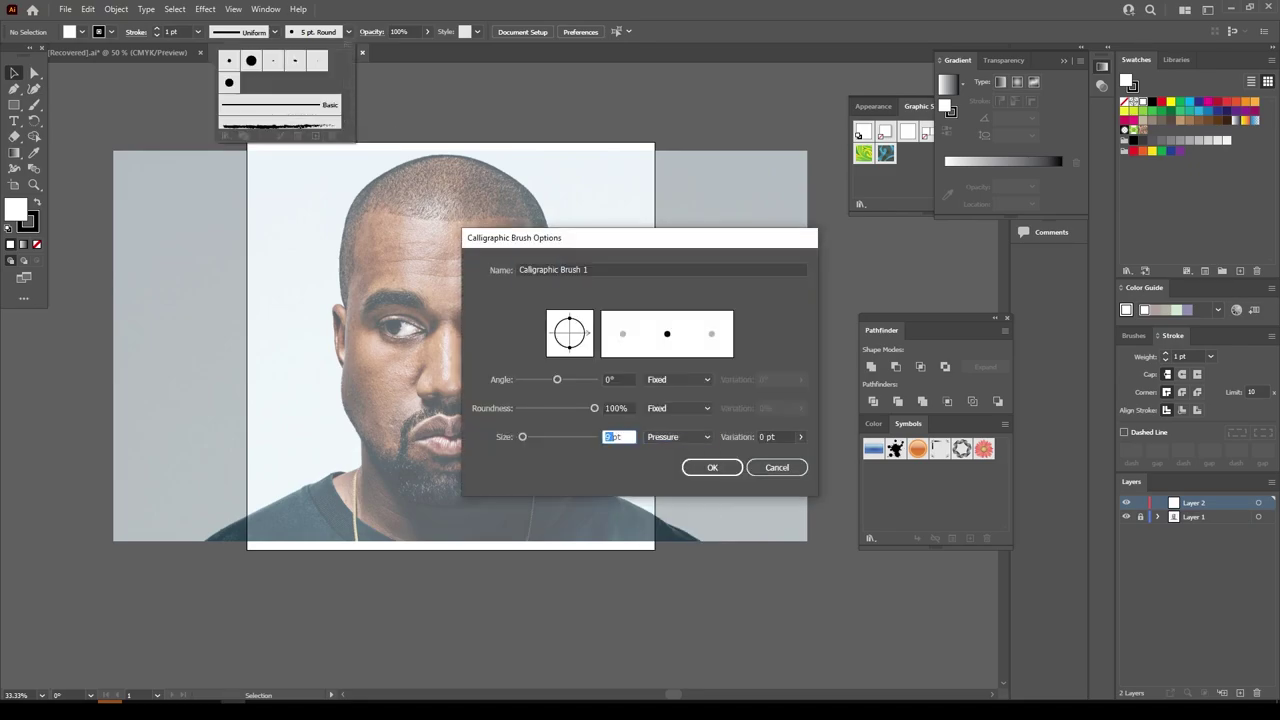
text(10)
key(Tab)
text(10)
key(Return)
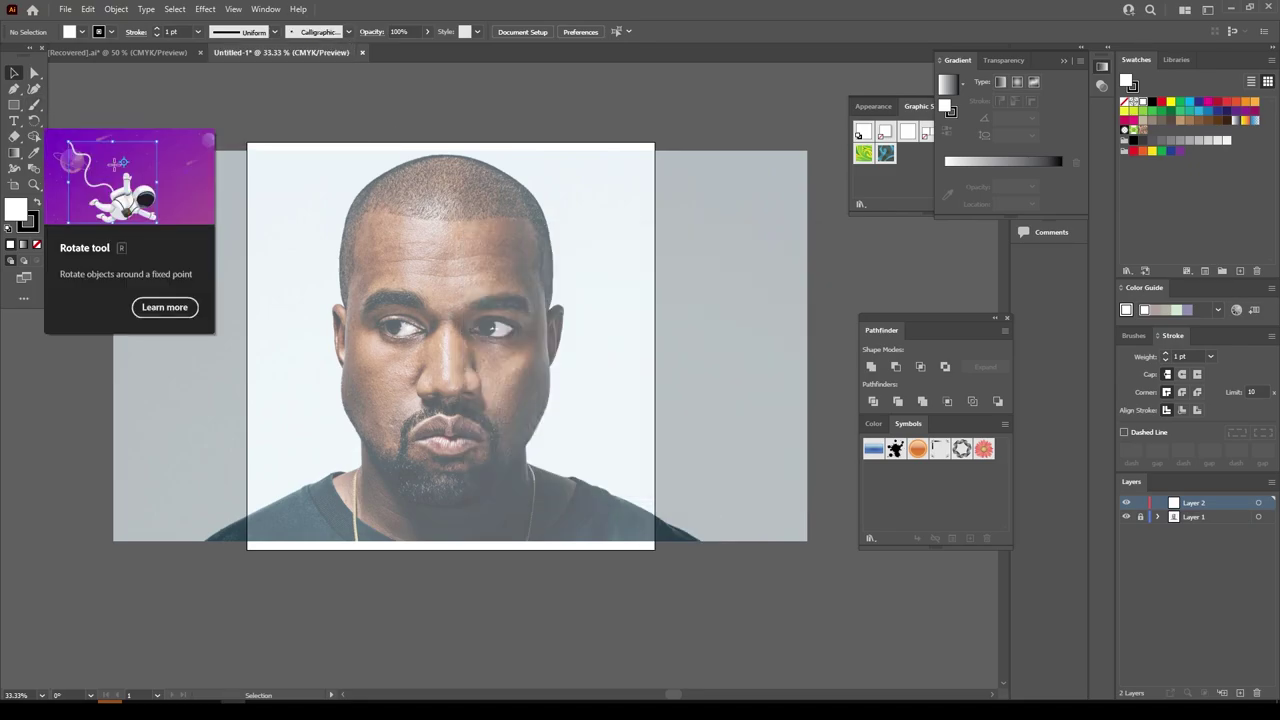
click(34, 104)
scroll(345, 521, up, 1)
Trace the left jawline and left ear with 2 pt brush strokes
scroll(200, 150, up, 2)
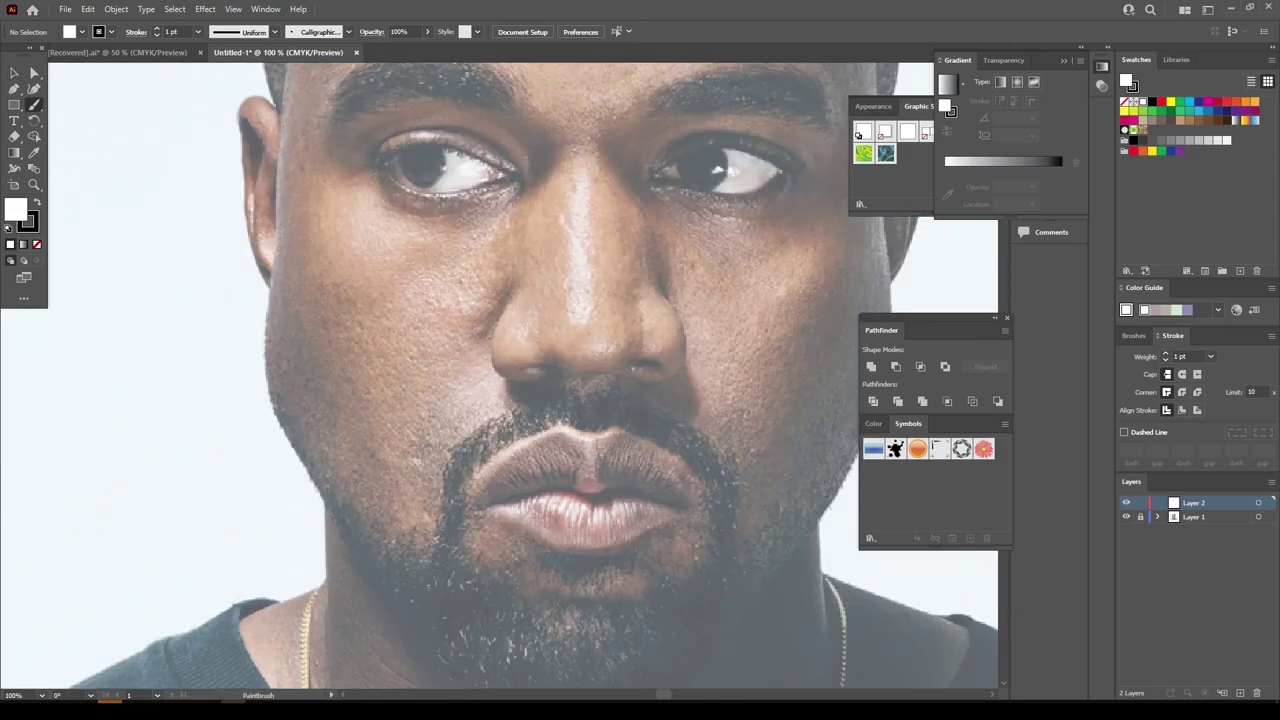
drag(318, 497, 263, 378)
click(197, 31)
click(215, 127)
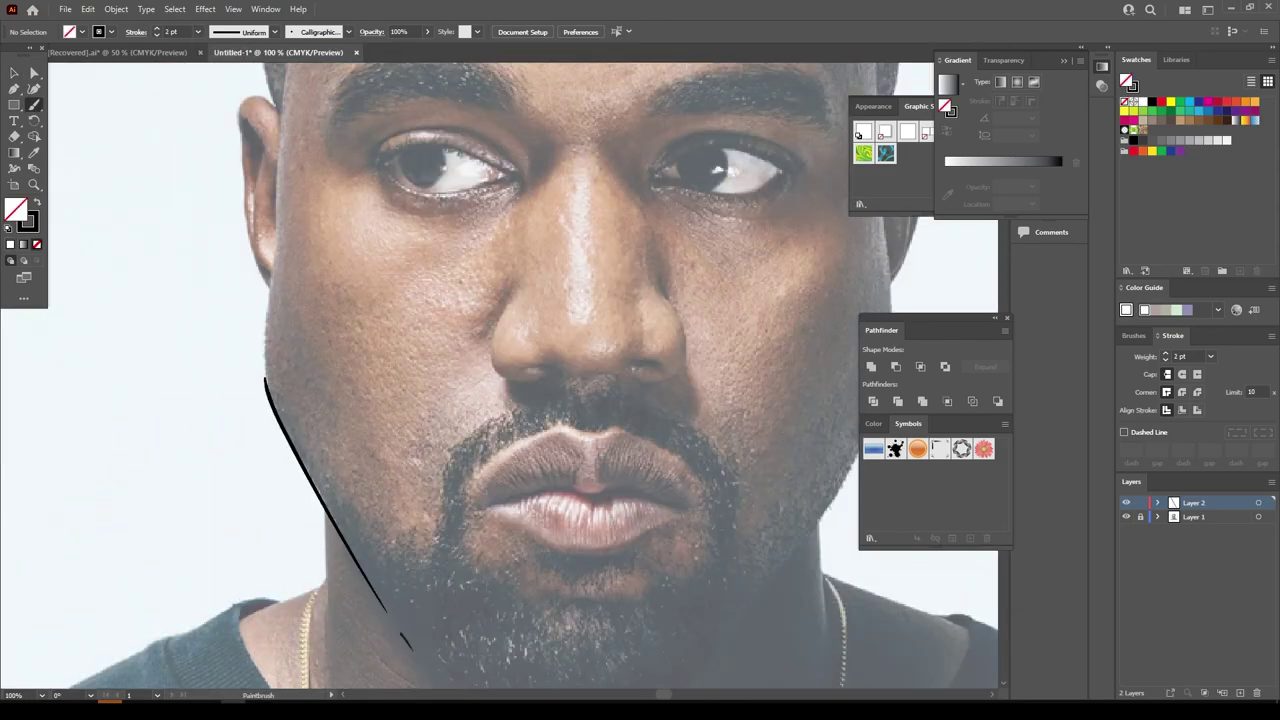
mouse_move(410, 650)
mouse_down()
mouse_move(272, 410)
mouse_move(280, 134)
mouse_up()
scroll(280, 140, up, 2)
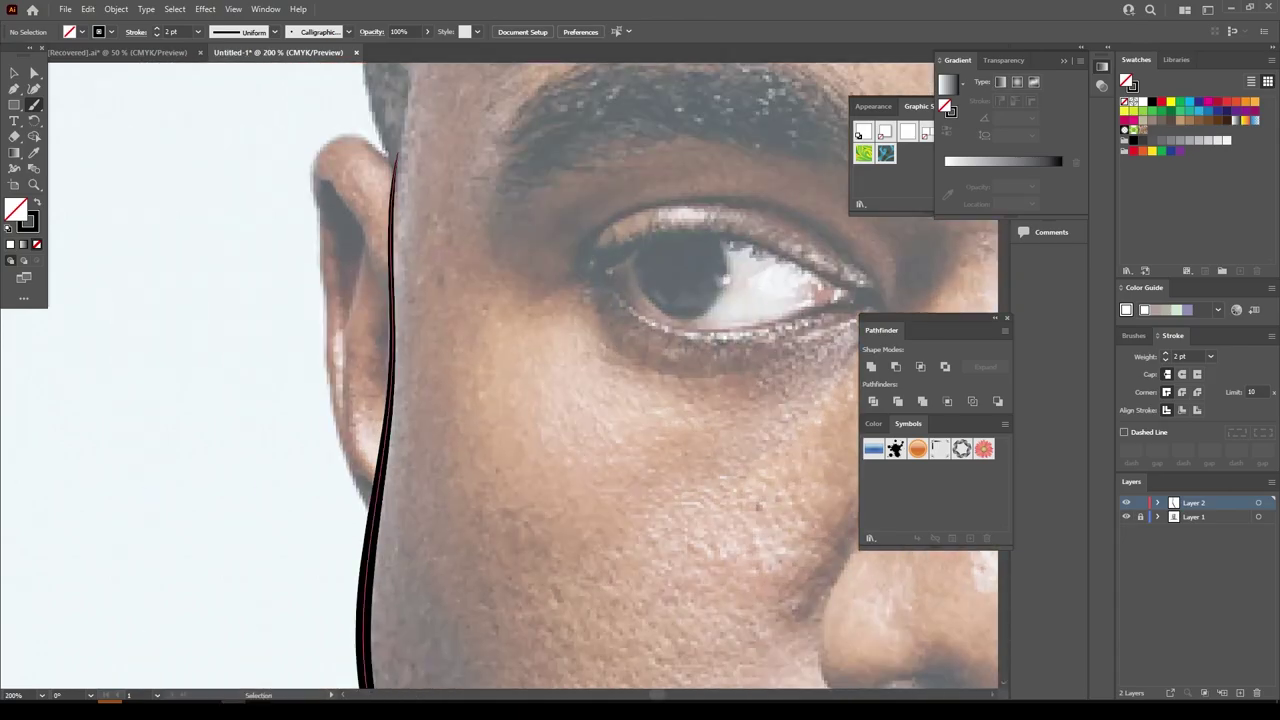
scroll(400, 443, up, 2)
drag(347, 543, 392, 240)
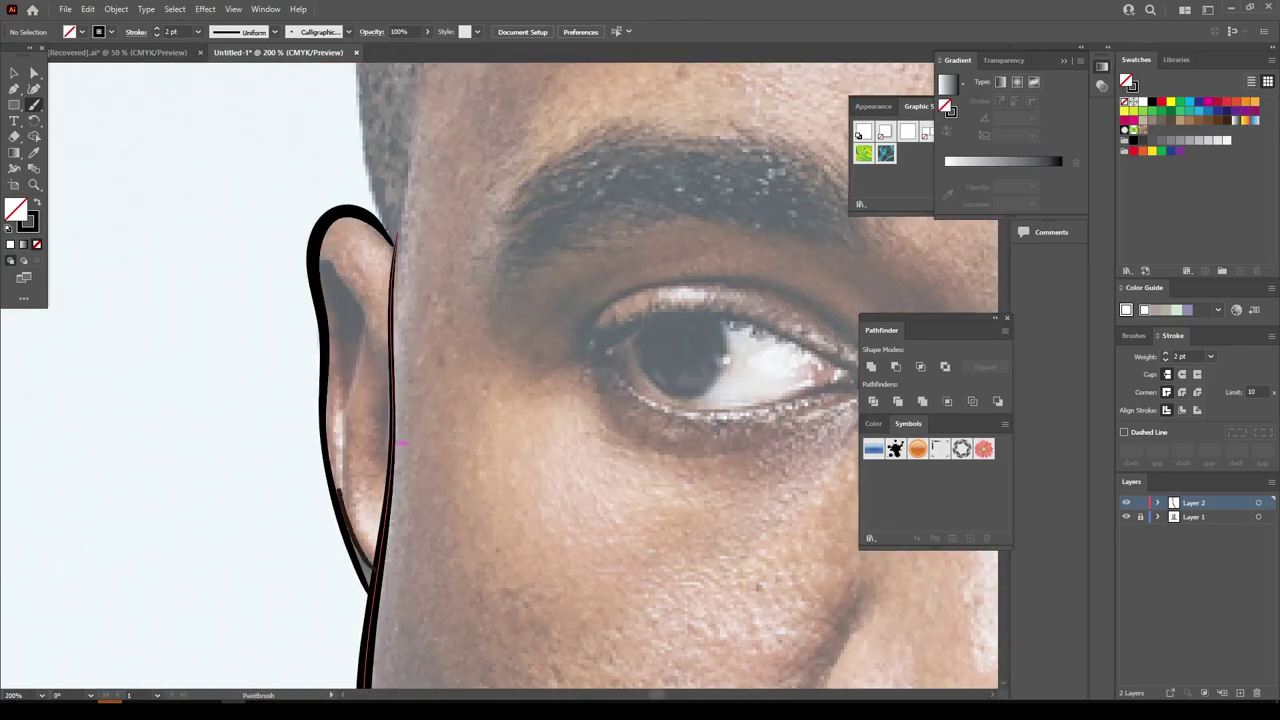
drag(372, 568, 318, 265)
scroll(160, 370, down, 3)
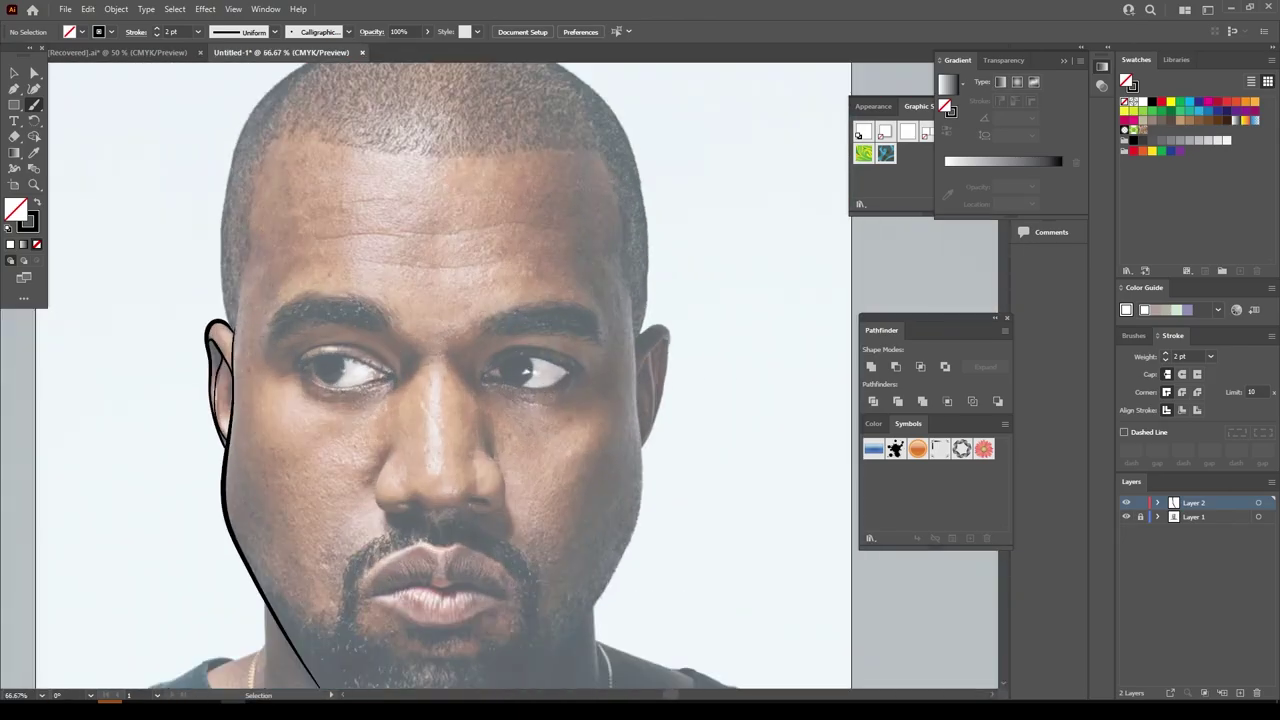
scroll(665, 390, up, 2)
Trace the right cheek, right ear, top of the head and chin outline
drag(596, 685, 580, 204)
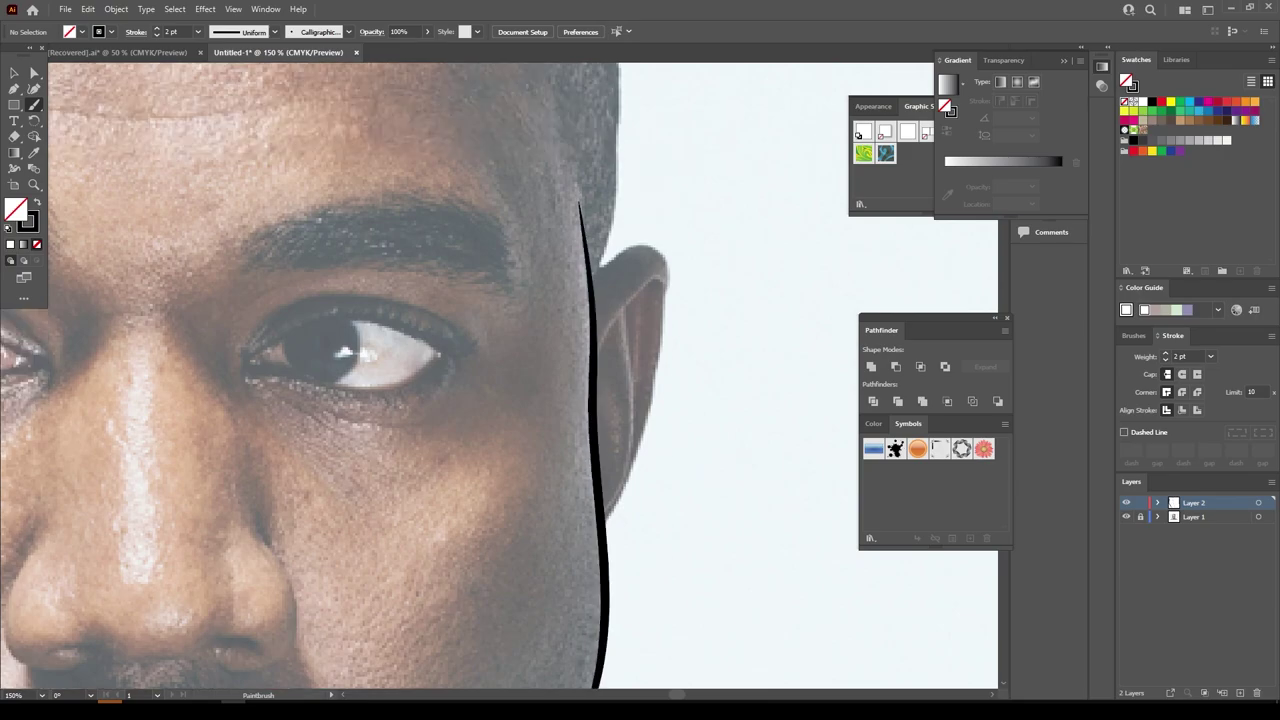
scroll(695, 377, up, 2)
drag(492, 352, 515, 670)
scroll(531, 677, down, 4)
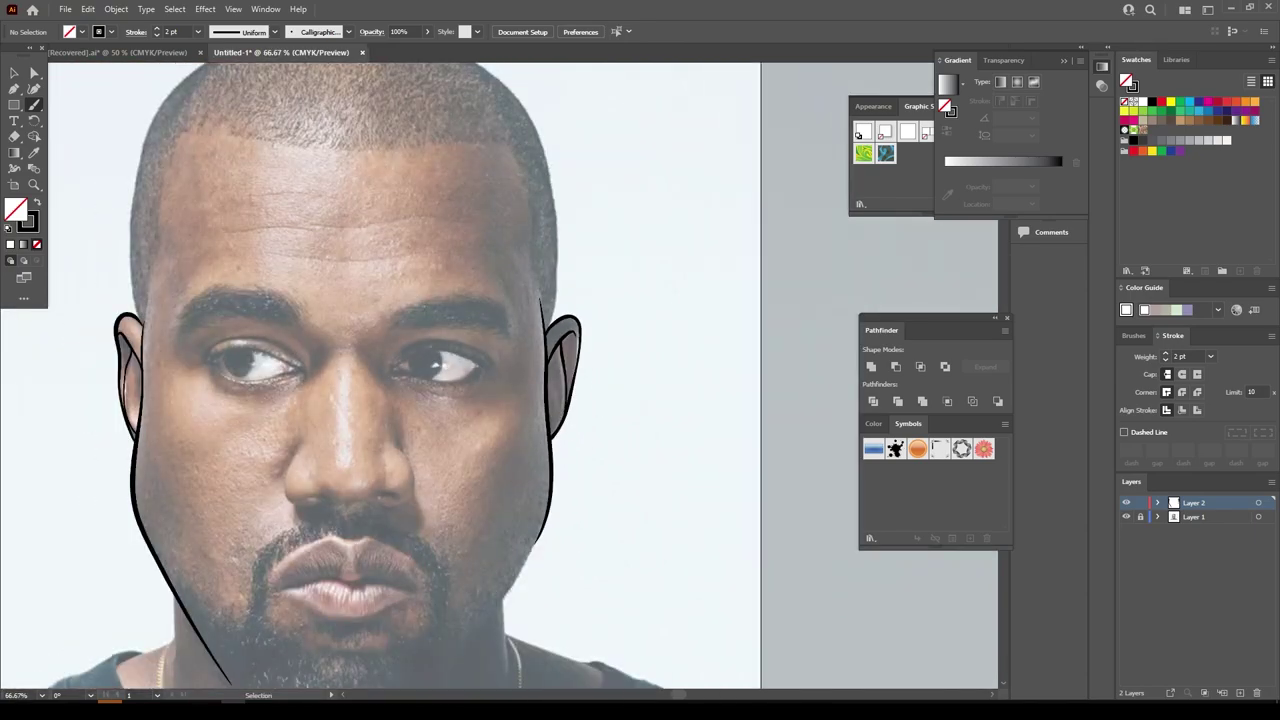
scroll(500, 380, up, 1)
mouse_move(166, 556)
mouse_down()
mouse_move(790, 372)
mouse_move(778, 578)
mouse_up()
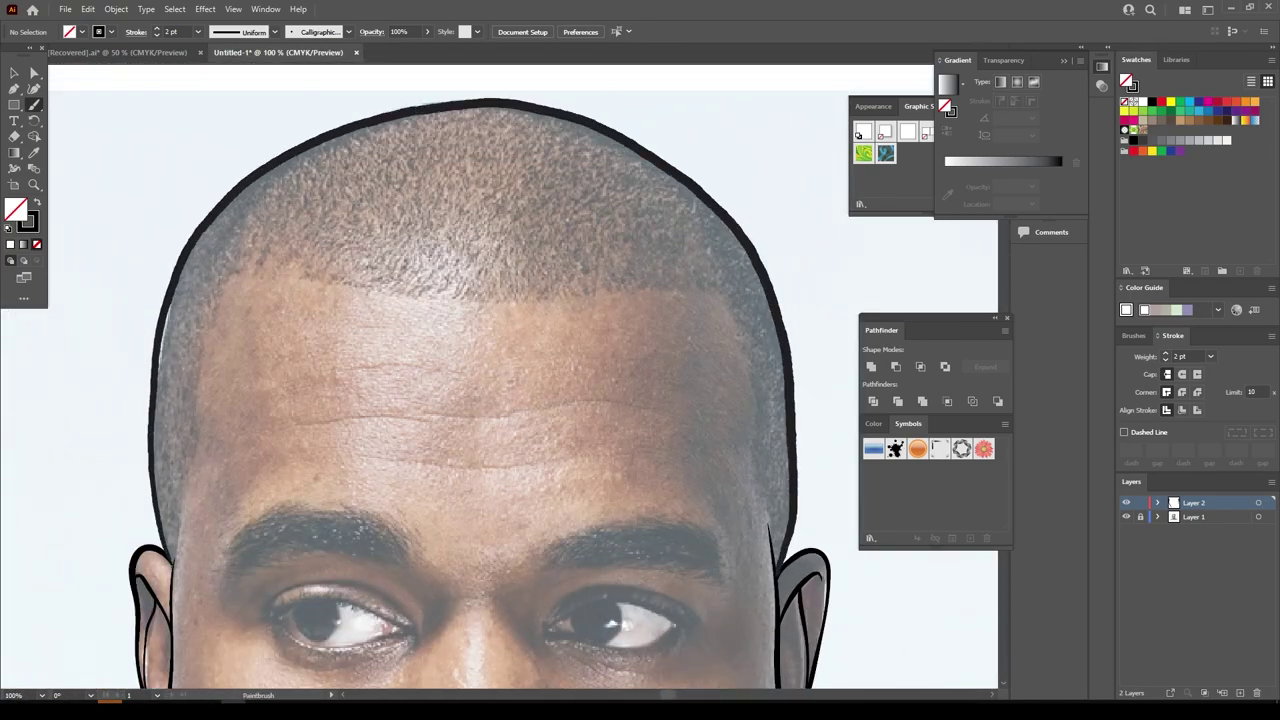
scroll(778, 578, down, 2)
scroll(486, 528, up, 3)
scroll(440, 330, down, 1)
drag(140, 552, 845, 190)
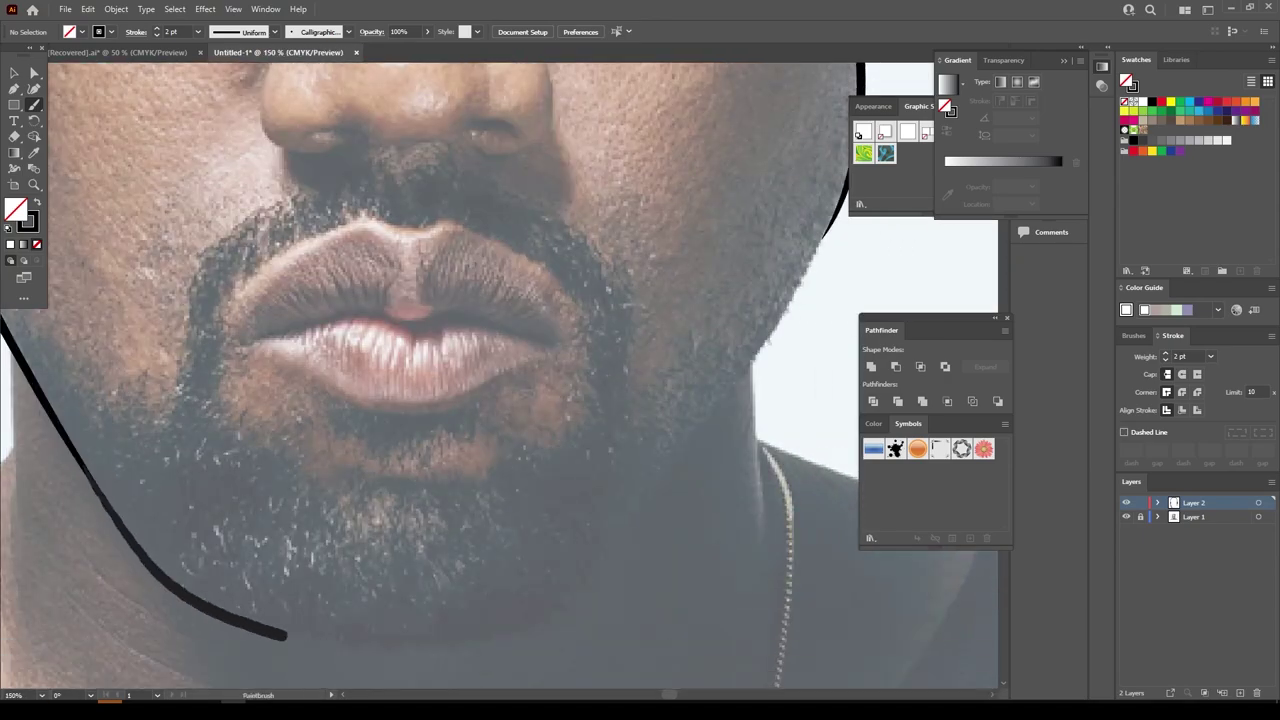
scroll(848, 444, down, 2)
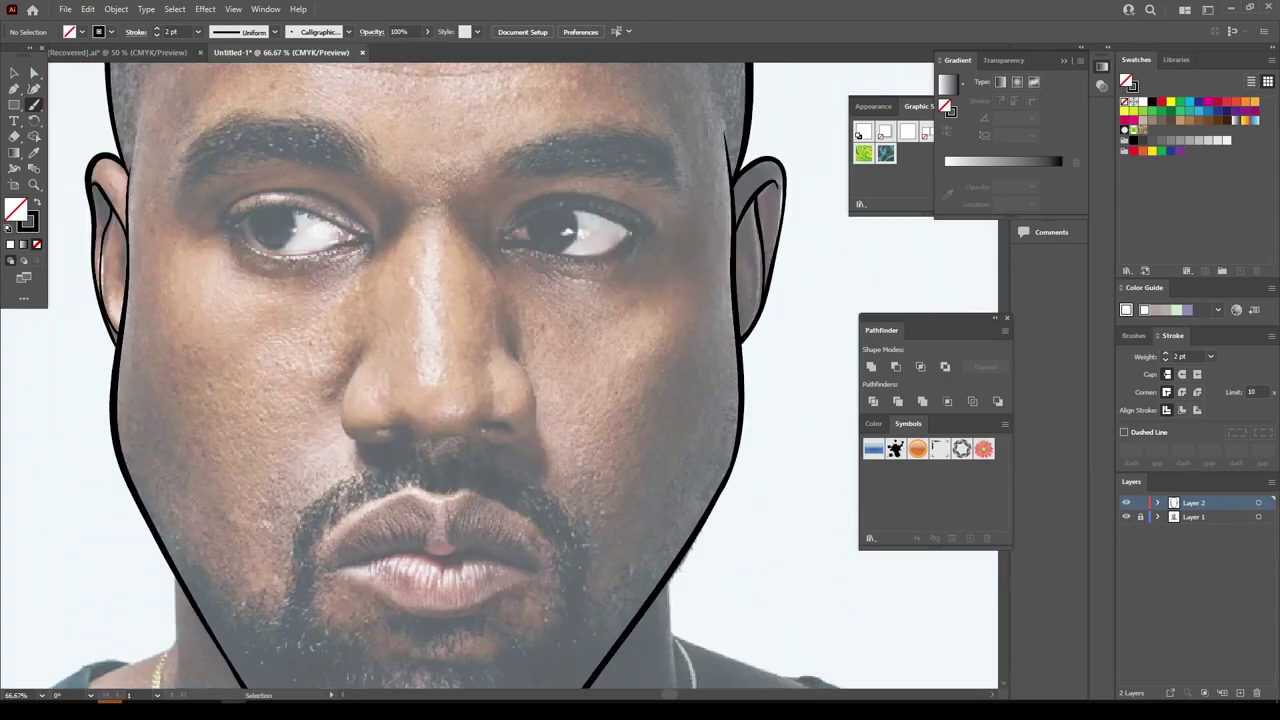
scroll(420, 380, up, 3)
Draw the line under the nose and outline both nostrils
mouse_move(242, 424)
mouse_down()
mouse_move(366, 426)
mouse_move(630, 390)
mouse_move(668, 408)
mouse_up()
scroll(668, 408, up, 2)
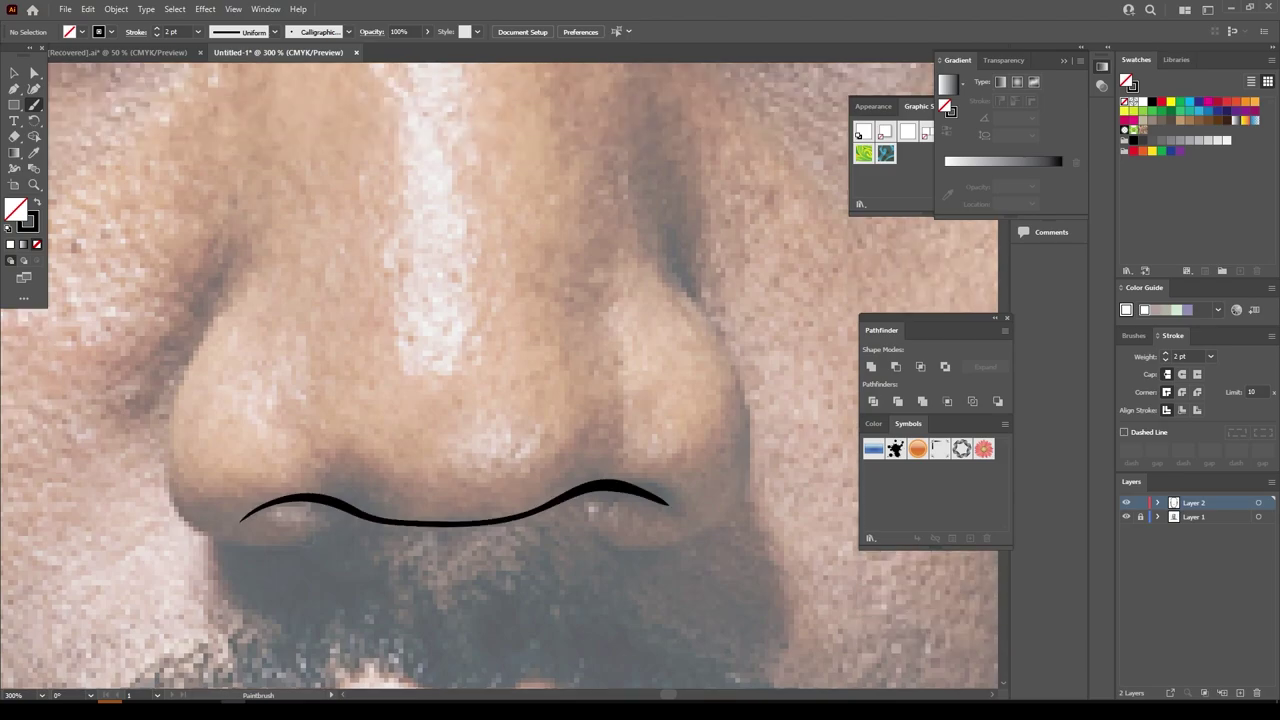
drag(306, 541, 213, 310)
drag(580, 537, 658, 250)
scroll(300, 366, down, 2)
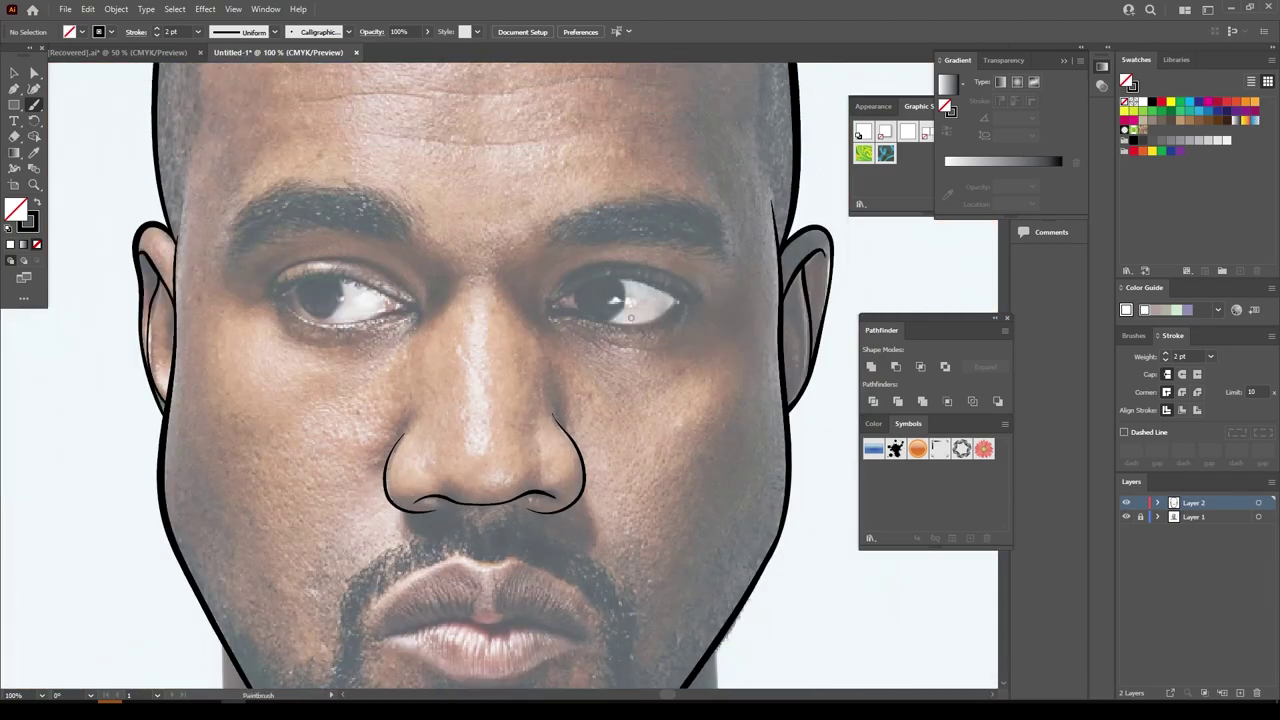
scroll(300, 366, up, 2)
scroll(571, 300, down, 2)
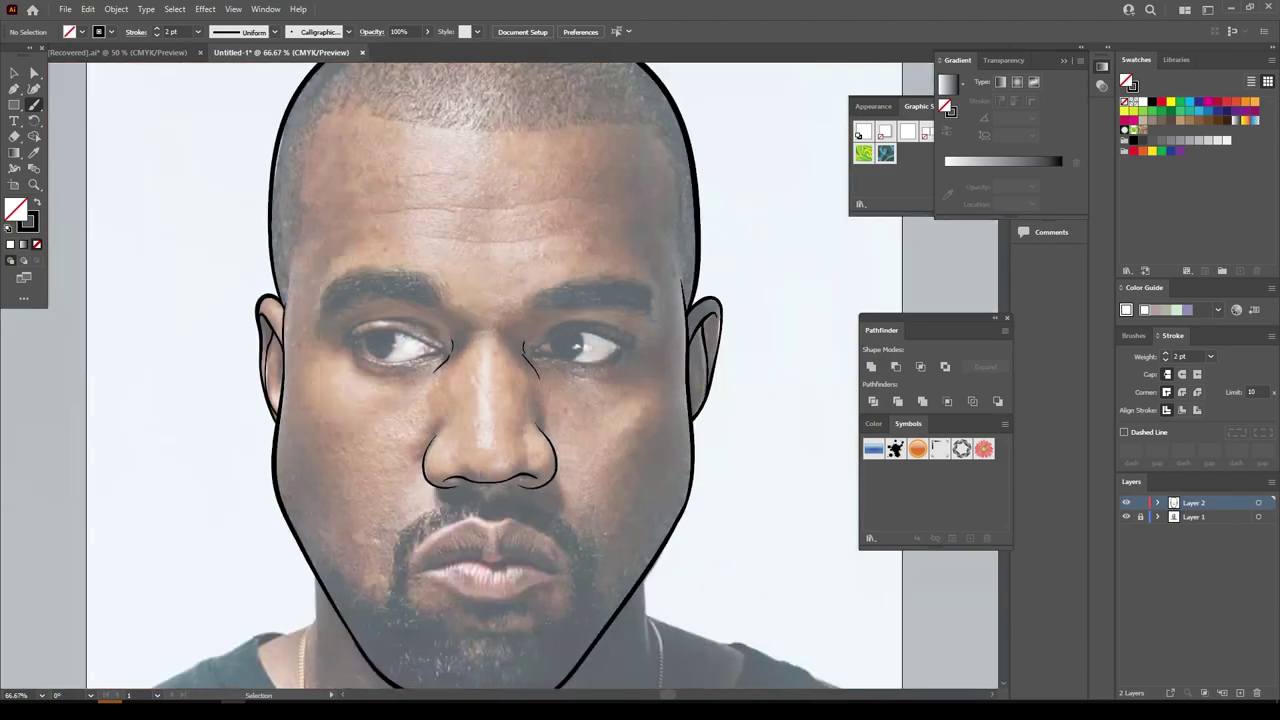
scroll(300, 300, up, 3)
Trace the upper and lower eyelids and creases of both eyes
mouse_move(210, 311)
mouse_down()
mouse_move(318, 262)
mouse_move(620, 322)
mouse_move(650, 352)
mouse_up()
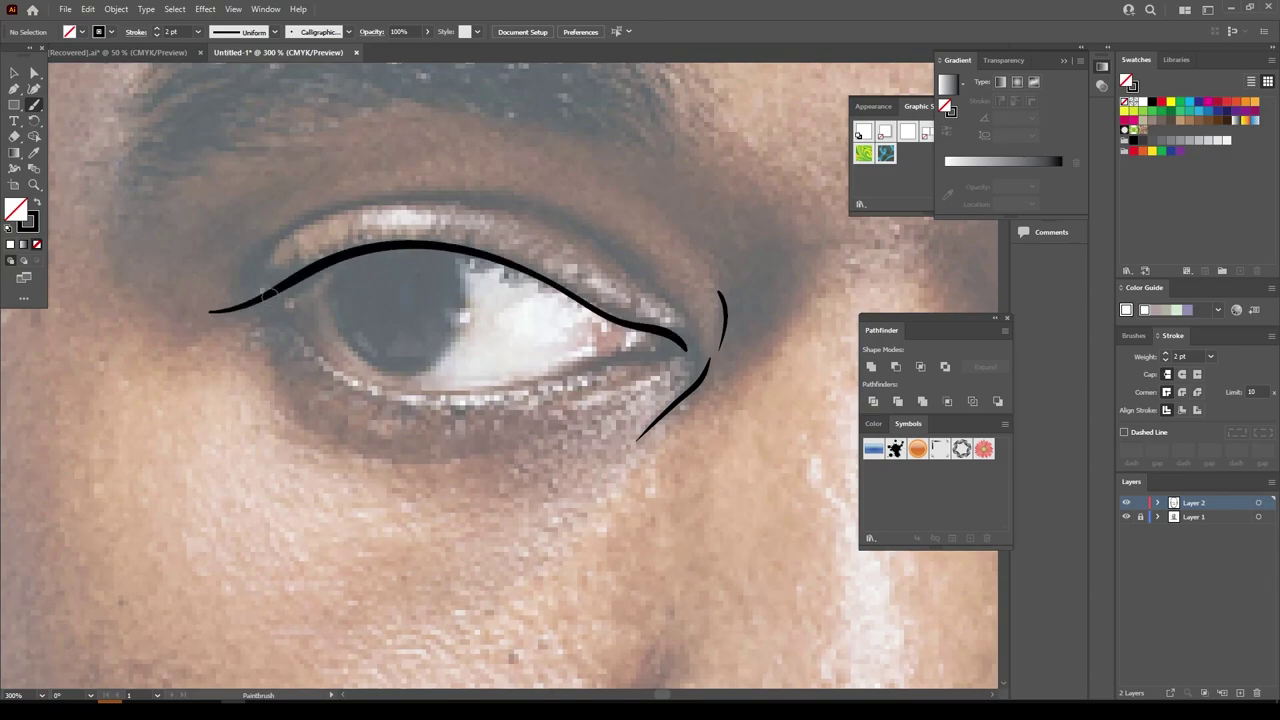
mouse_move(270, 292)
mouse_down()
mouse_move(440, 396)
mouse_move(612, 352)
mouse_up()
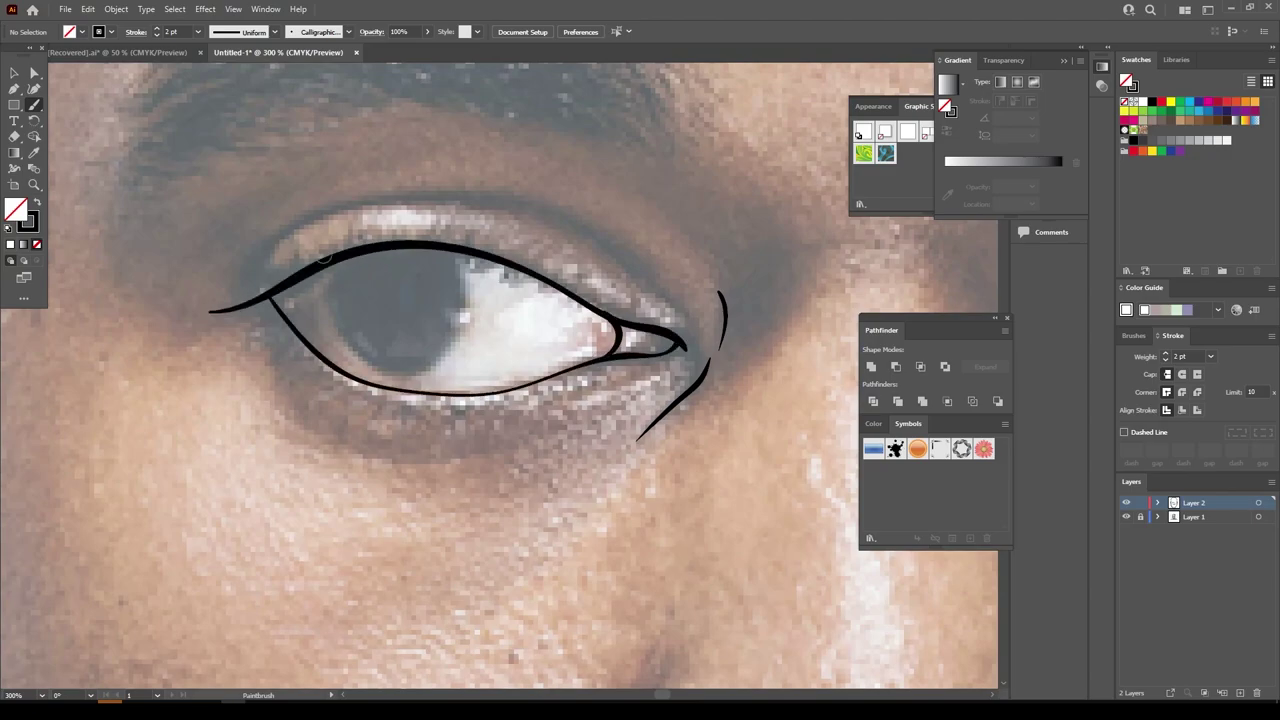
mouse_move(240, 298)
mouse_down()
mouse_move(590, 225)
mouse_move(632, 250)
mouse_up()
drag(600, 240, 680, 302)
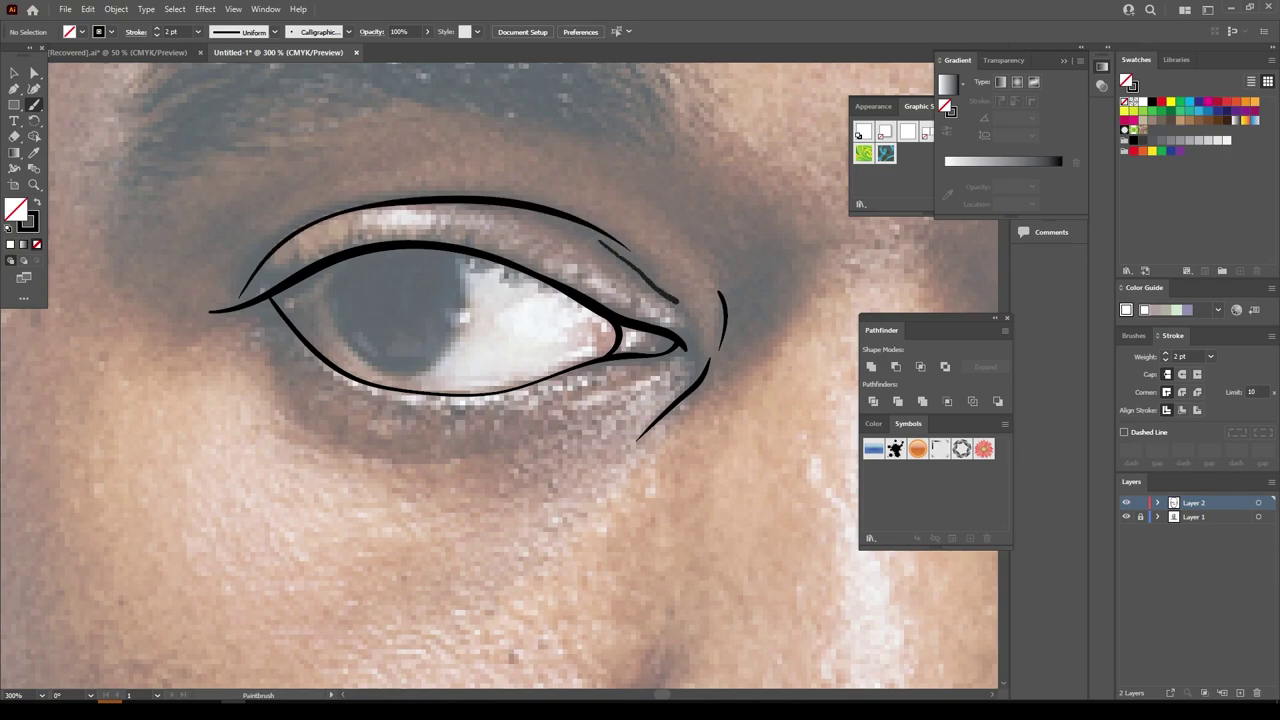
drag(280, 405, 548, 440)
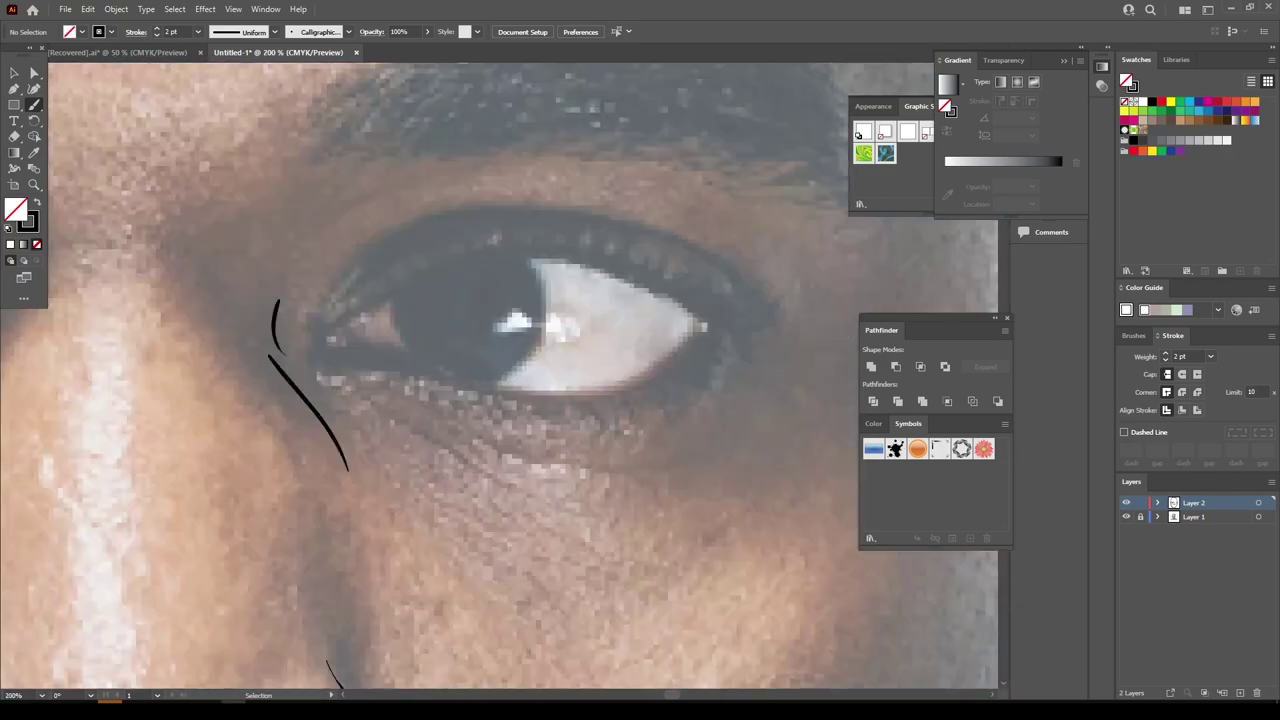
mouse_move(292, 350)
mouse_down()
mouse_move(318, 349)
mouse_move(486, 247)
mouse_move(738, 320)
mouse_up()
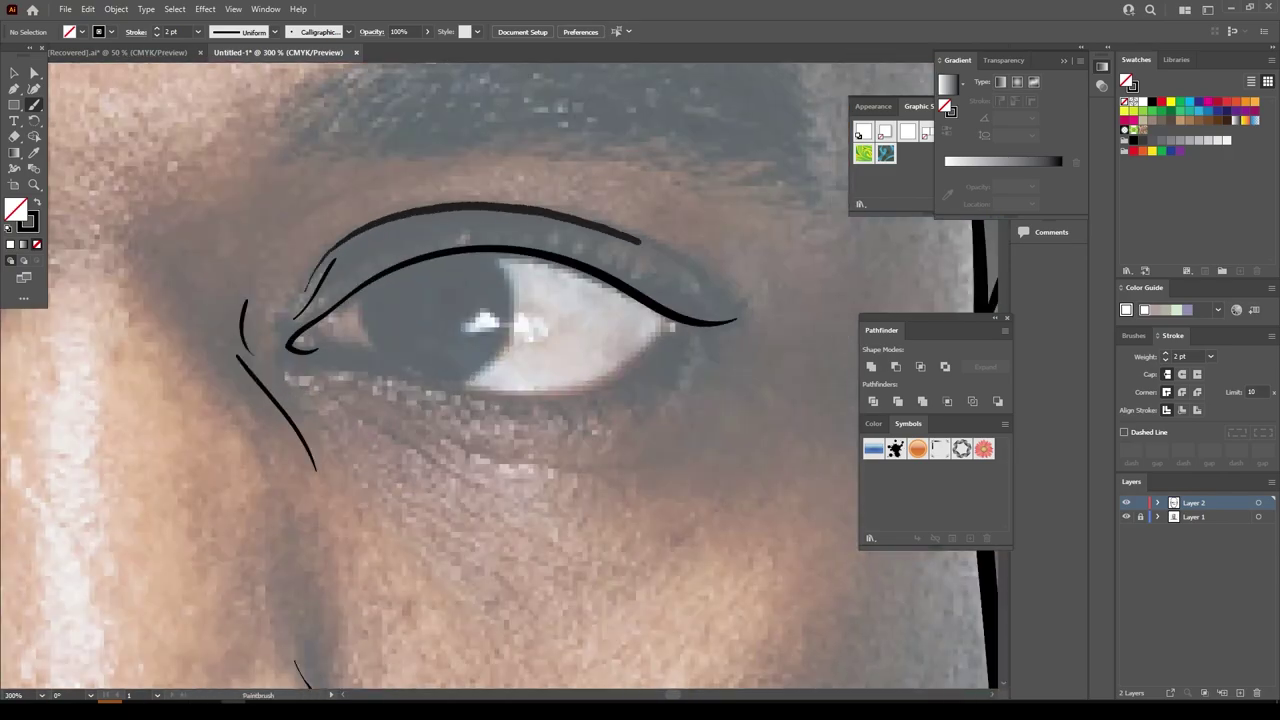
drag(306, 290, 710, 296)
drag(300, 348, 675, 320)
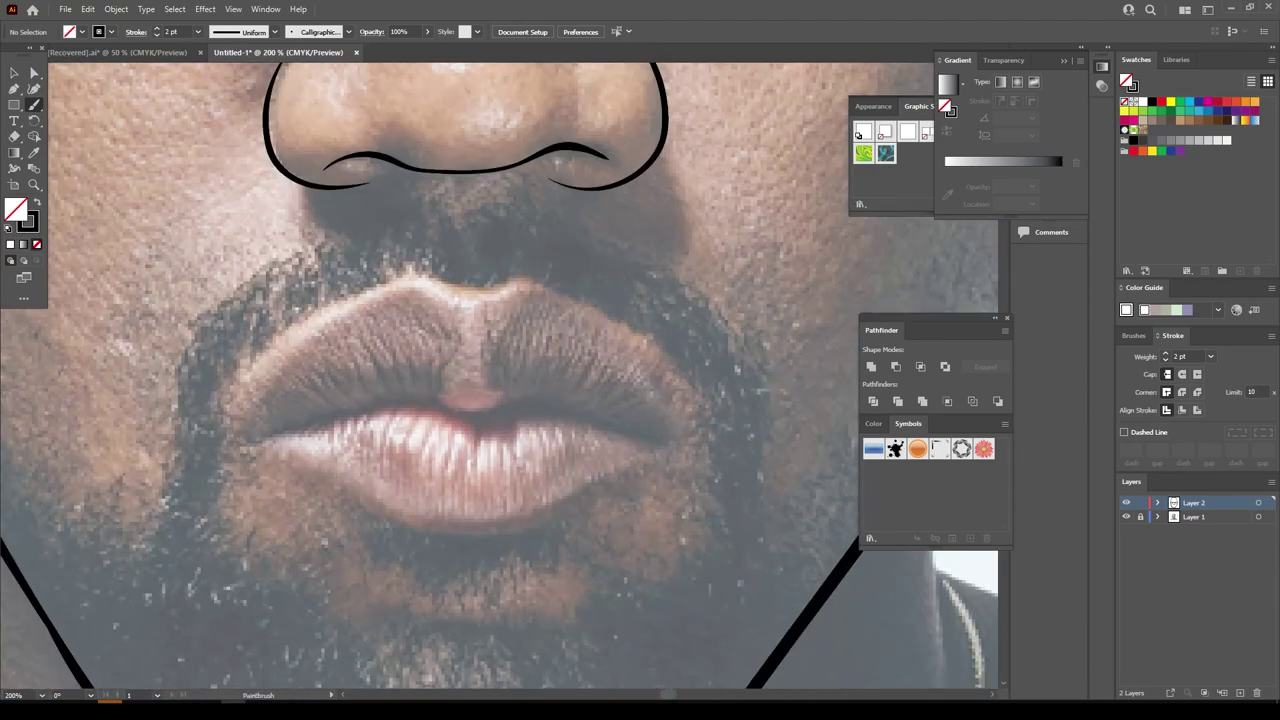
Outline the lip line, the lower lip and the upper lip
mouse_move(233, 435)
mouse_down()
mouse_move(397, 402)
mouse_move(557, 407)
mouse_move(686, 446)
mouse_up()
mouse_move(305, 462)
mouse_down()
mouse_move(591, 490)
mouse_move(694, 441)
mouse_up()
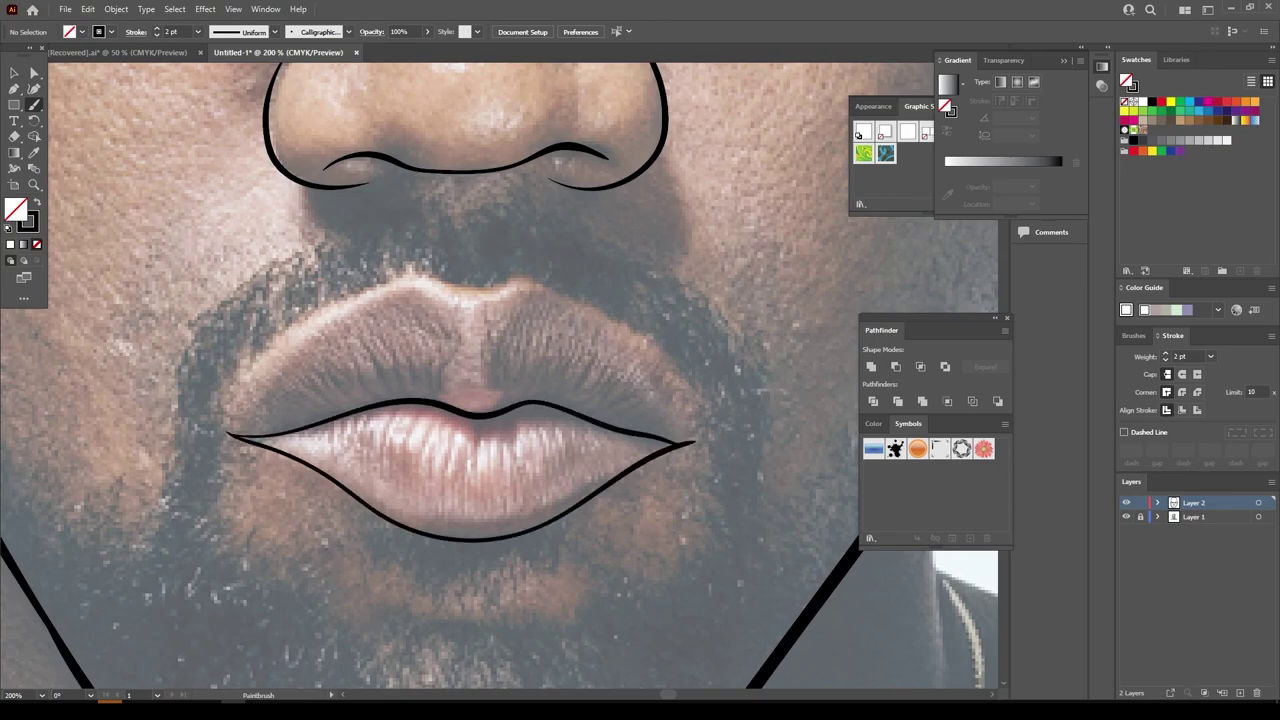
mouse_move(240, 406)
mouse_down()
mouse_move(420, 277)
mouse_move(612, 324)
mouse_move(706, 440)
mouse_up()
scroll(493, 358, down, 5)
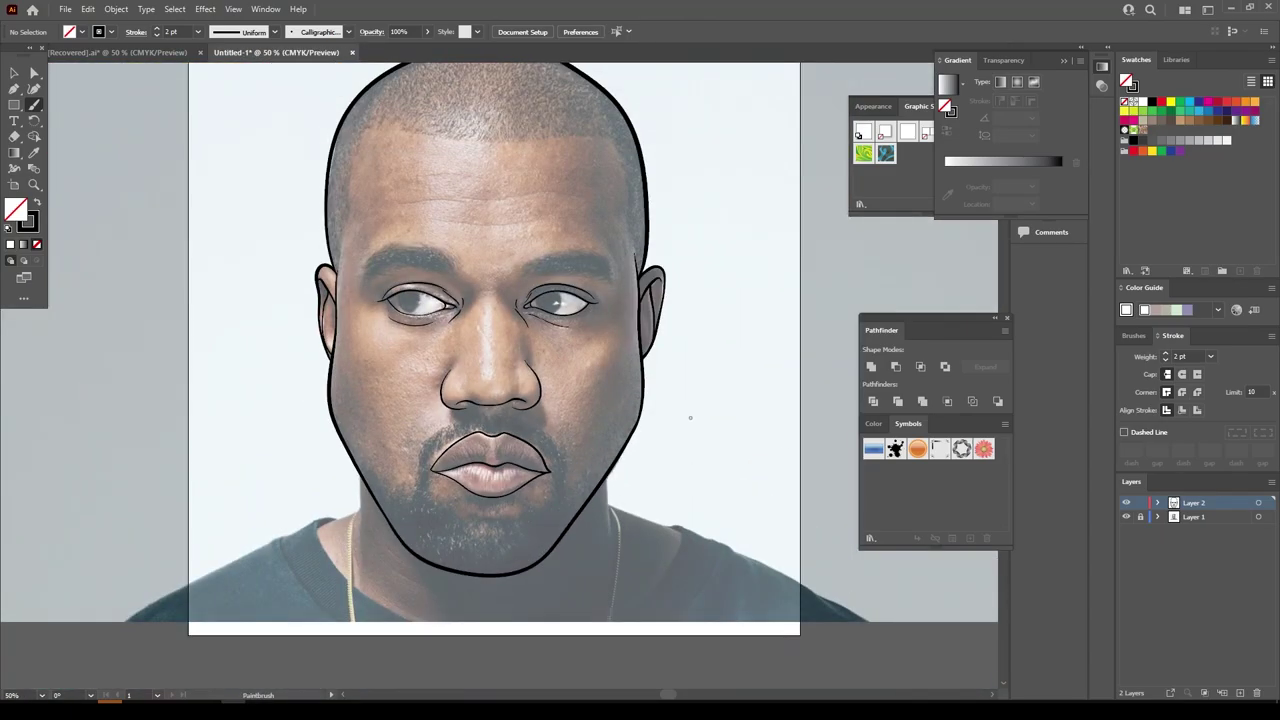
scroll(670, 310, up, 5)
scroll(556, 410, down, 5)
scroll(556, 410, up, 5)
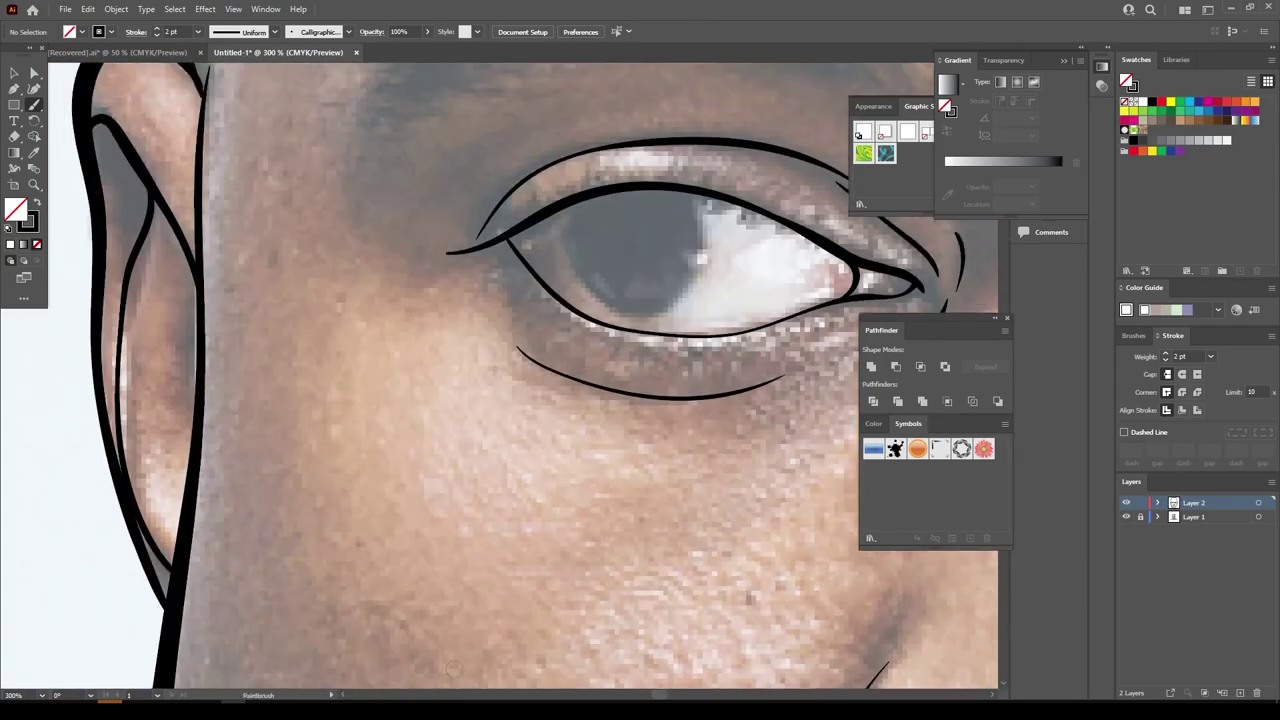
scroll(556, 410, up, 2)
scroll(556, 410, right, 2)
scroll(500, 370, down, 3)
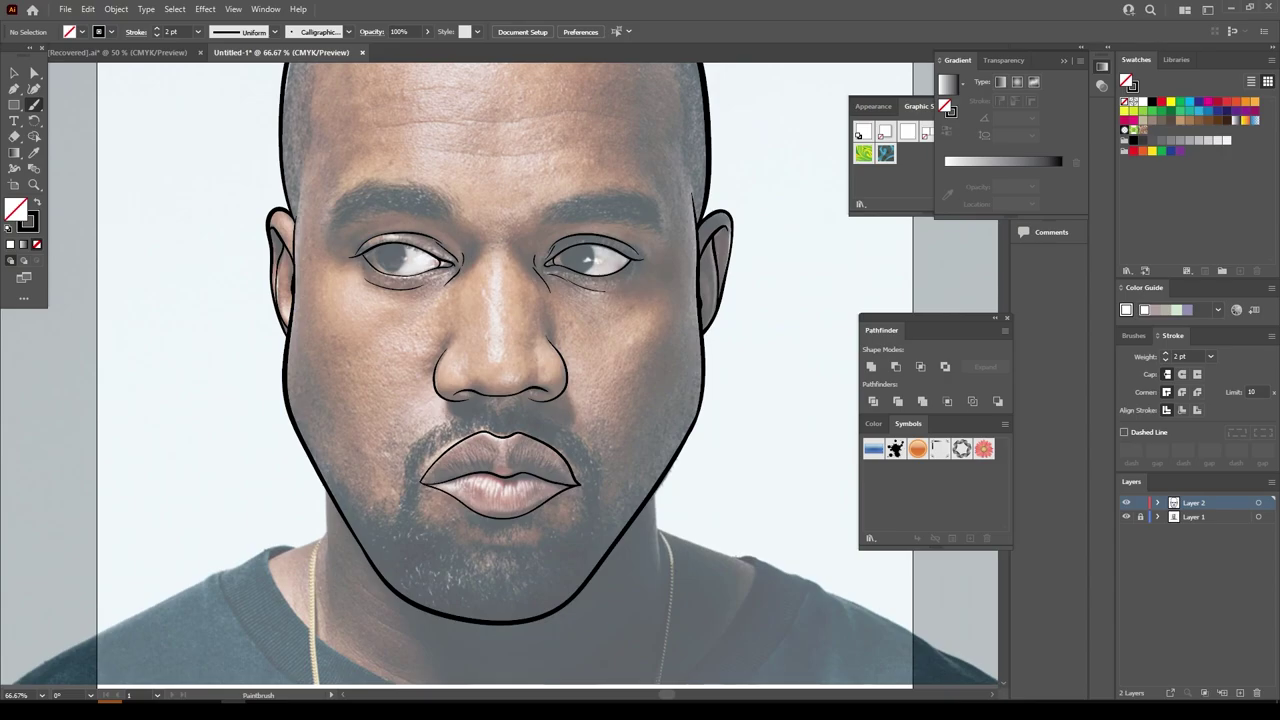
With the Pencil, fill the beard patch below the lips black and draw a thick upper eyelid line
click(34, 120)
double_click(34, 120)
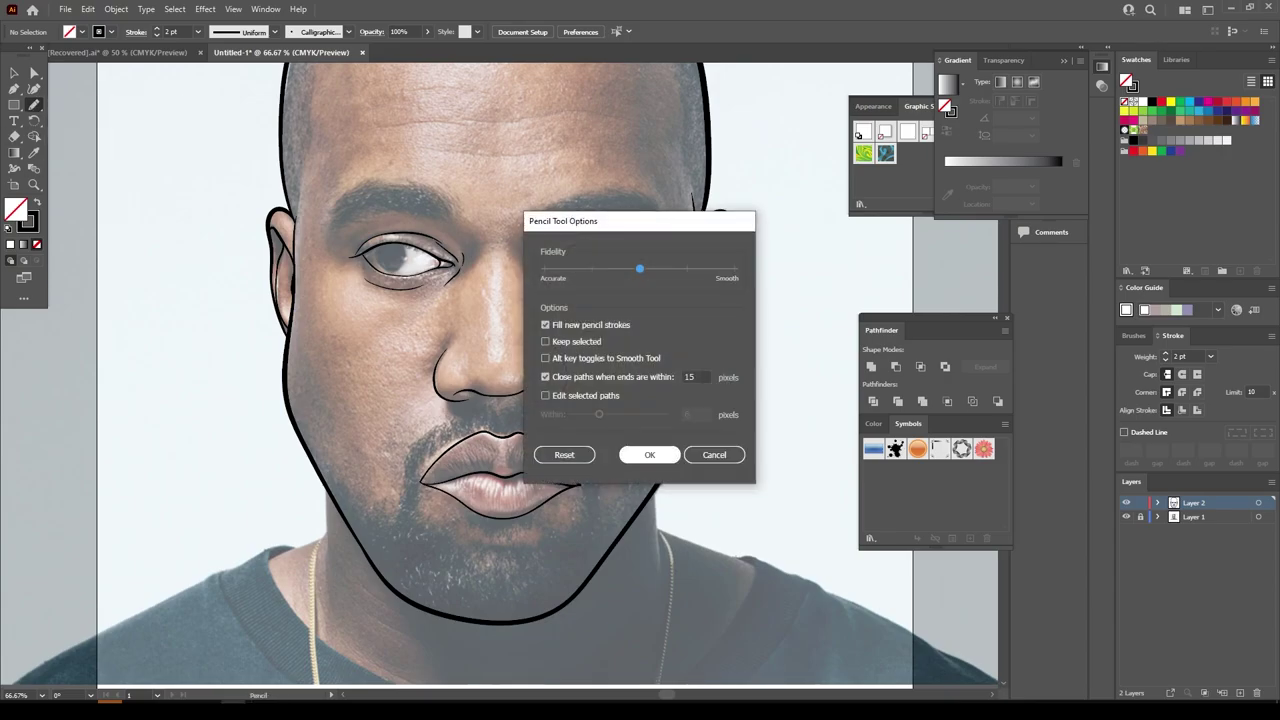
click(652, 455)
key(shift+x)
scroll(384, 180, up, 4)
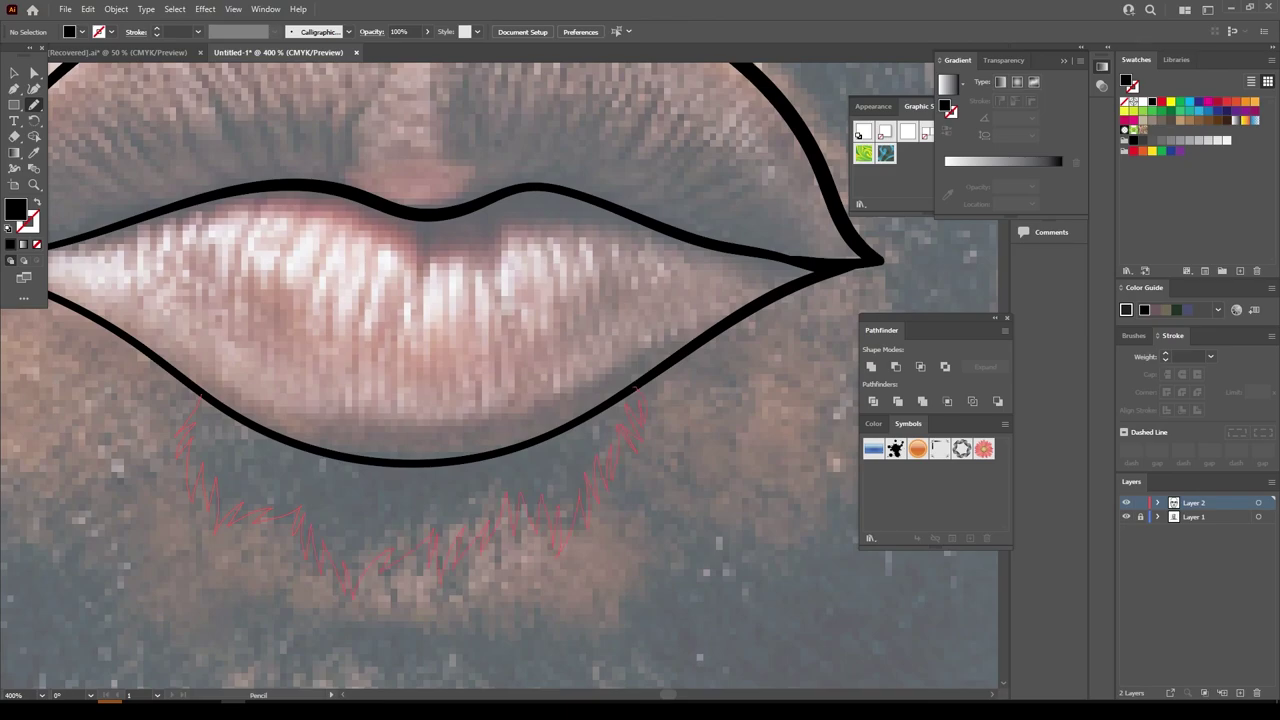
drag(330, 458, 230, 415)
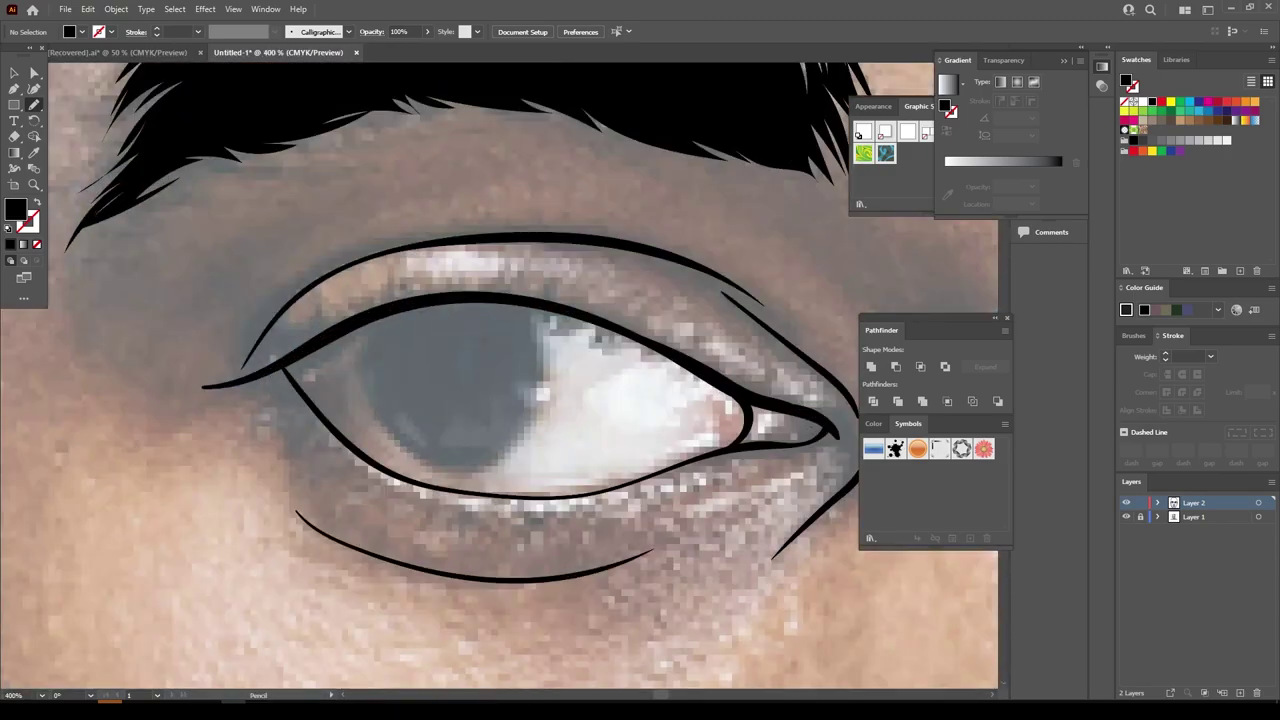
drag(740, 385, 182, 388)
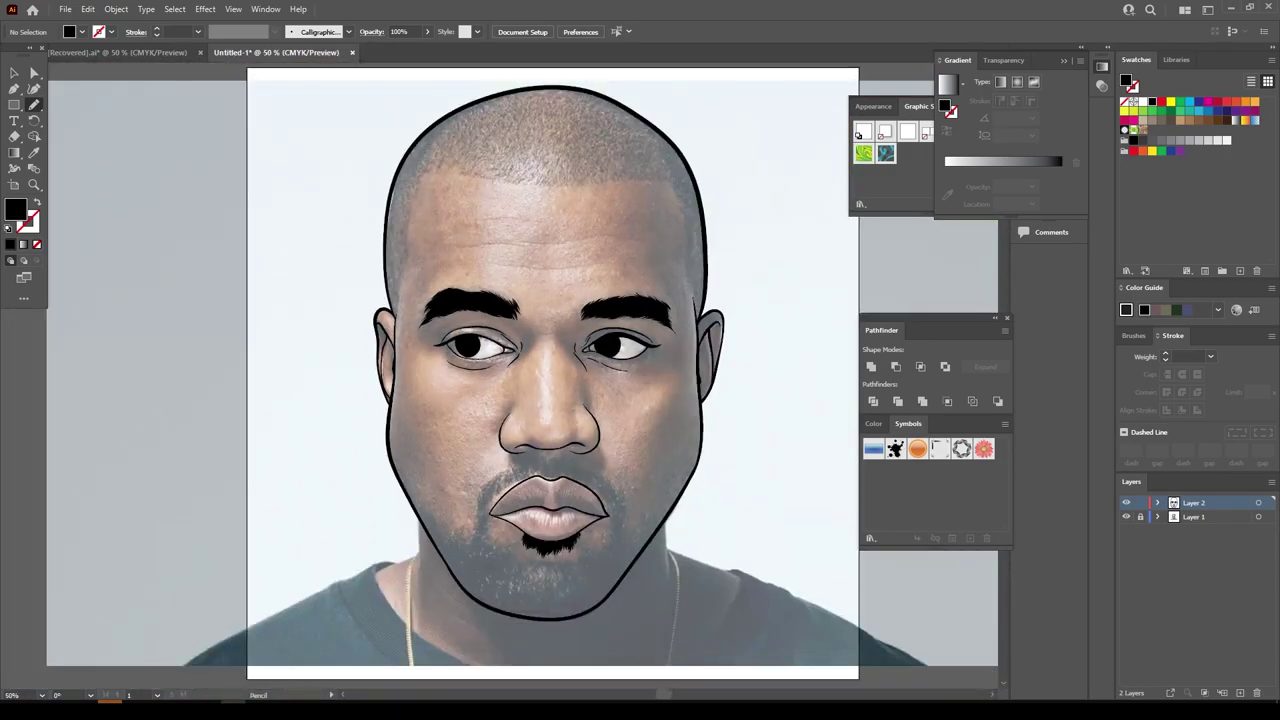
Fill the pupil solid black and draw jagged beard strands along the chin
click(1126, 517)
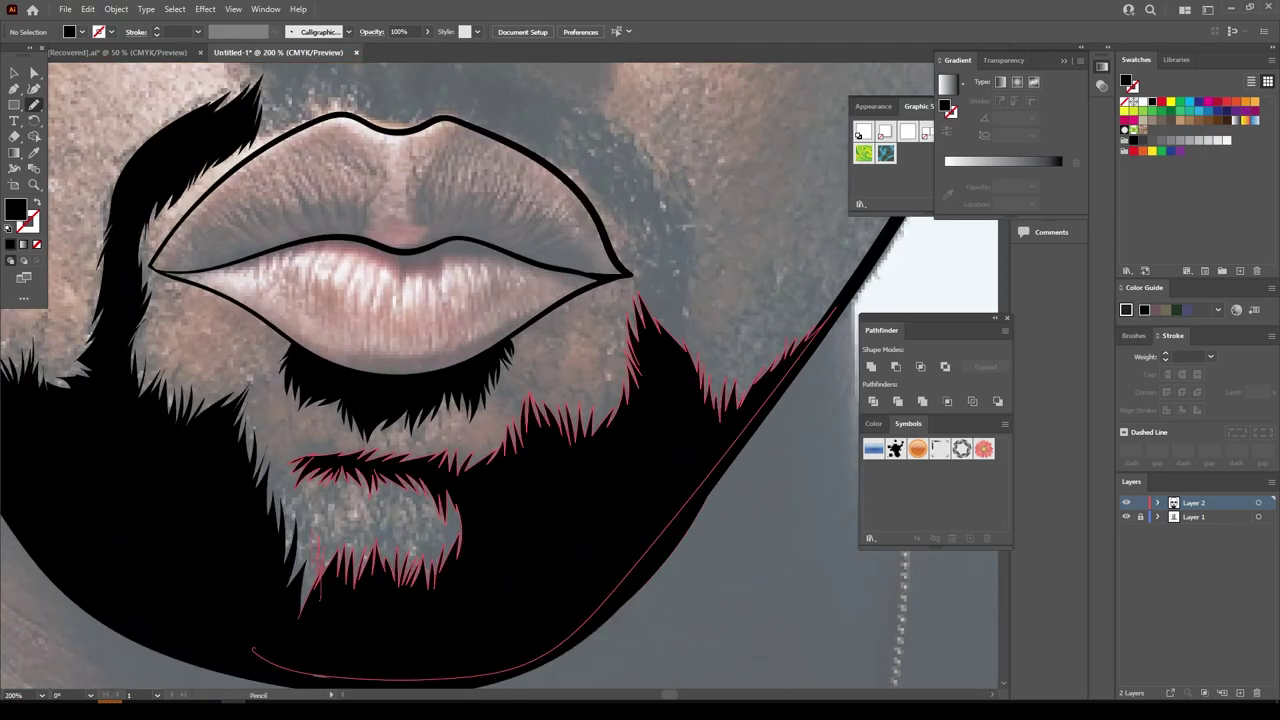
drag(323, 565, 299, 606)
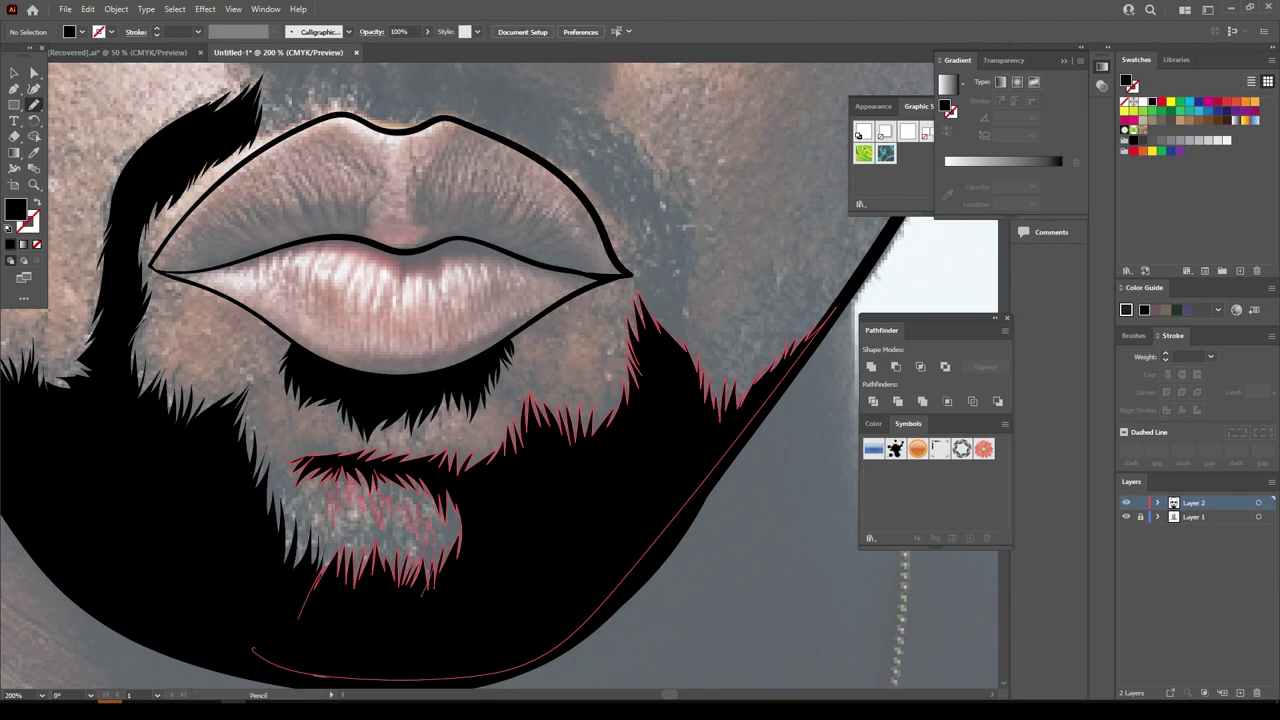
drag(295, 462, 436, 588)
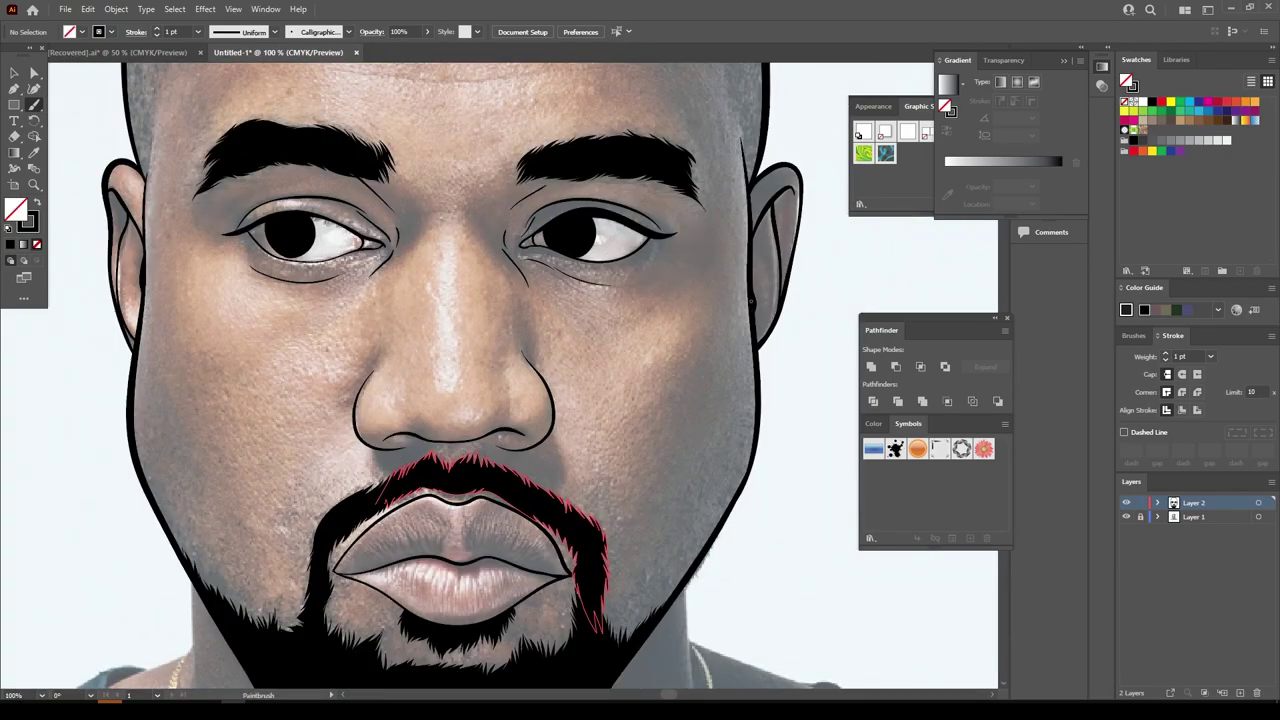
Draw a thin hairline across the scalp, undoing a stray stroke at the left temple
scroll(460, 375, up, 5)
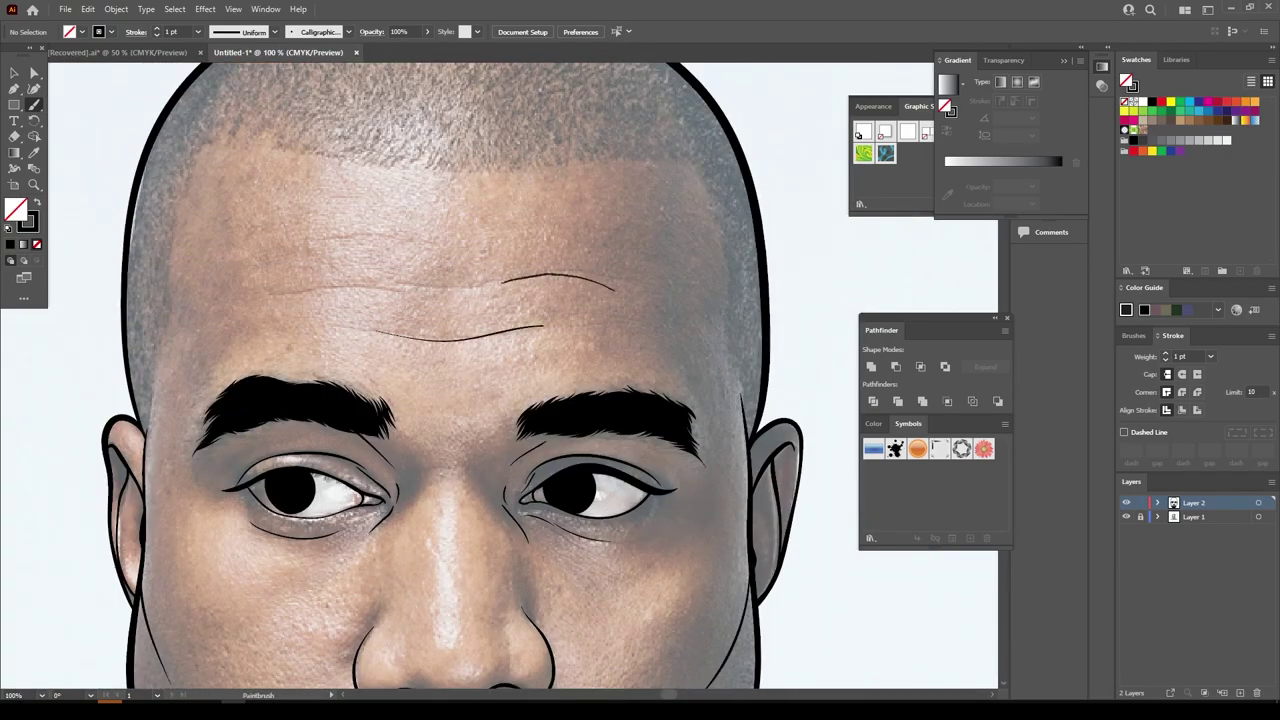
drag(424, 286, 478, 281)
scroll(478, 281, up, 1)
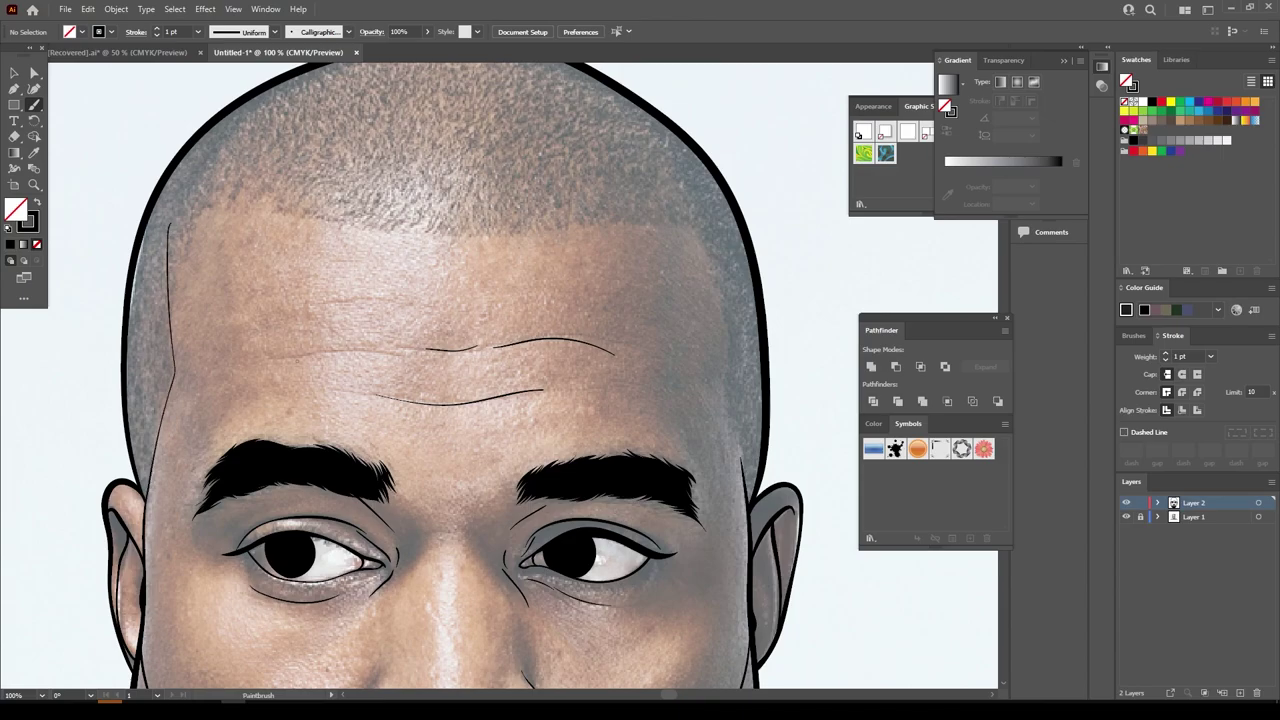
key(ctrl+z)
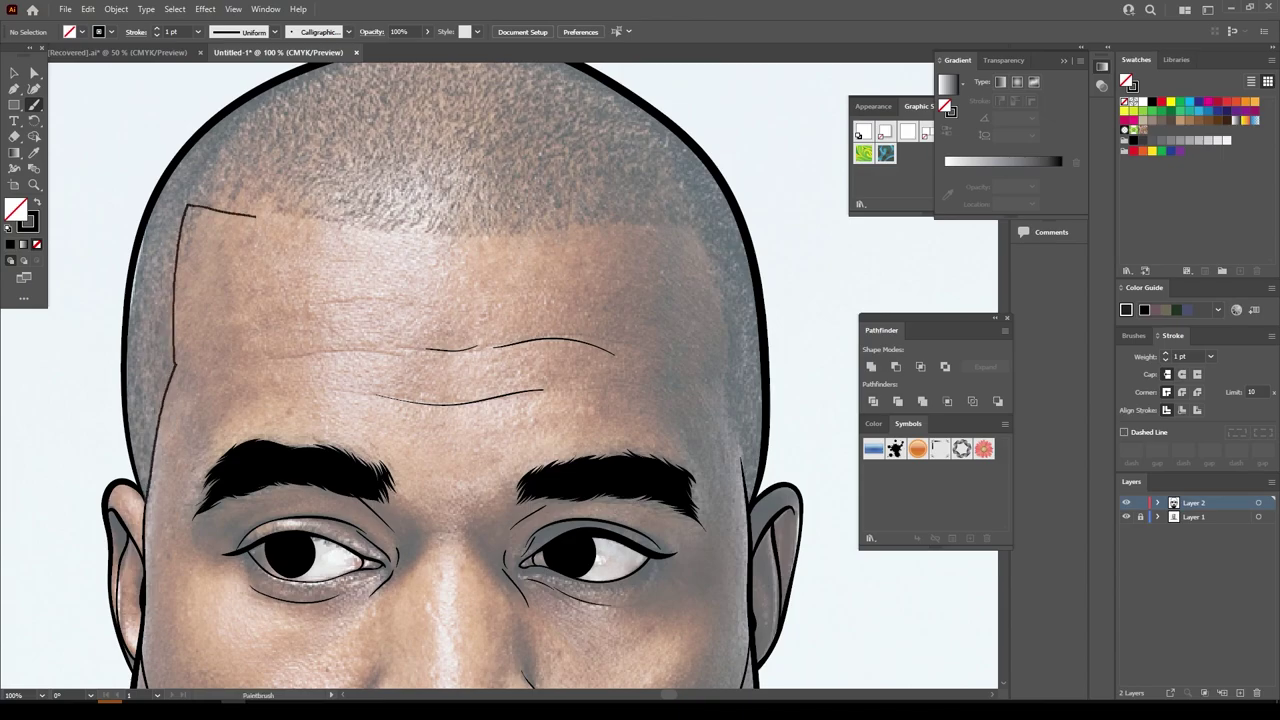
drag(256, 216, 688, 226)
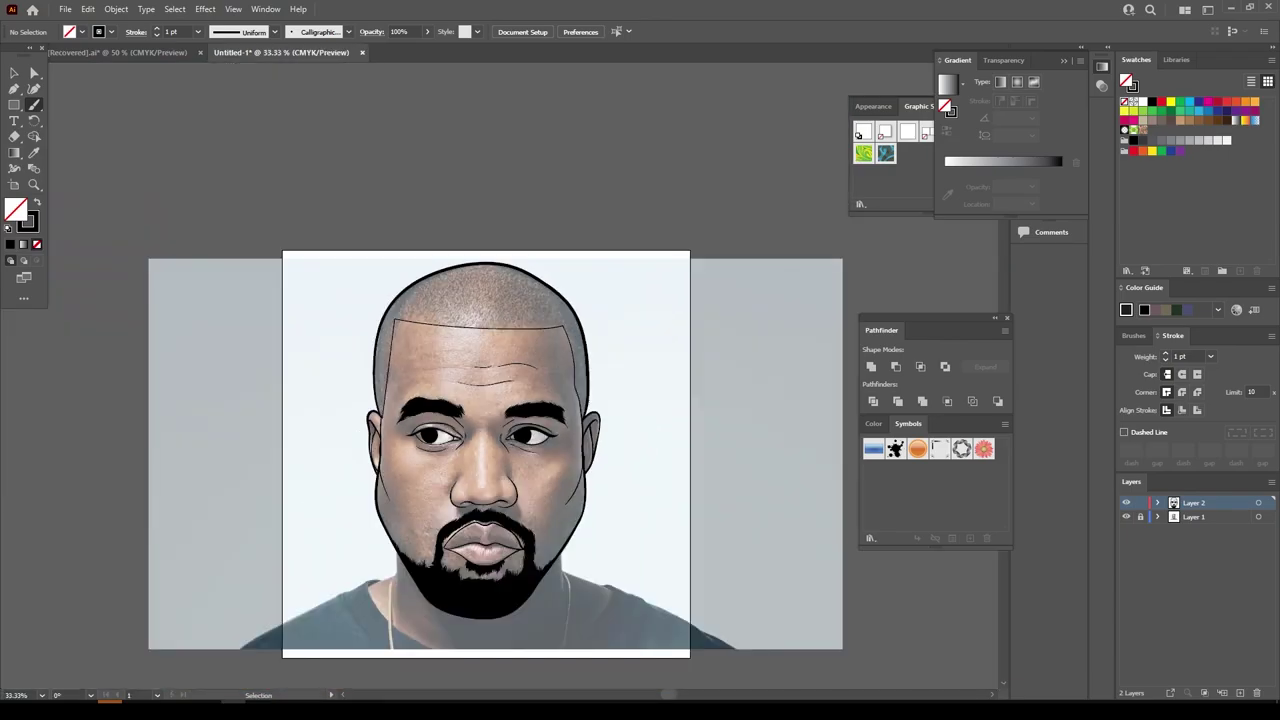
Select all the line art and expand its appearance into plain shapes
key(ctrl+z)
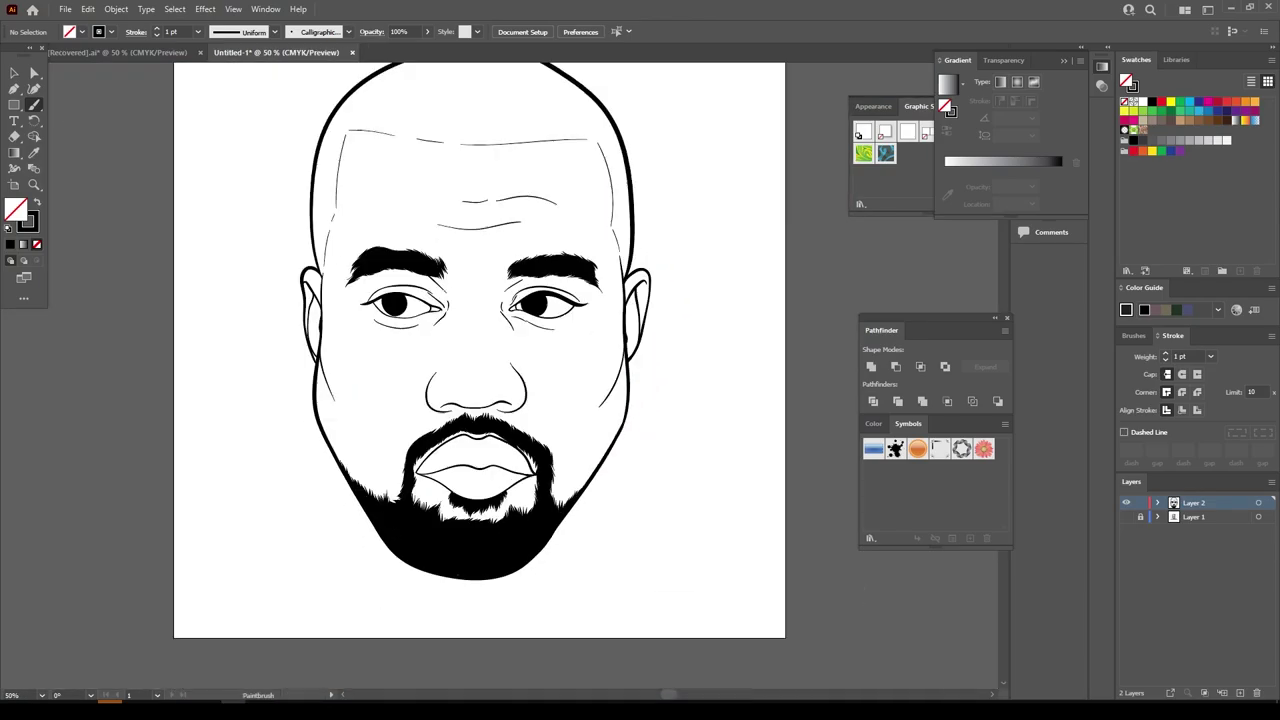
key(v)
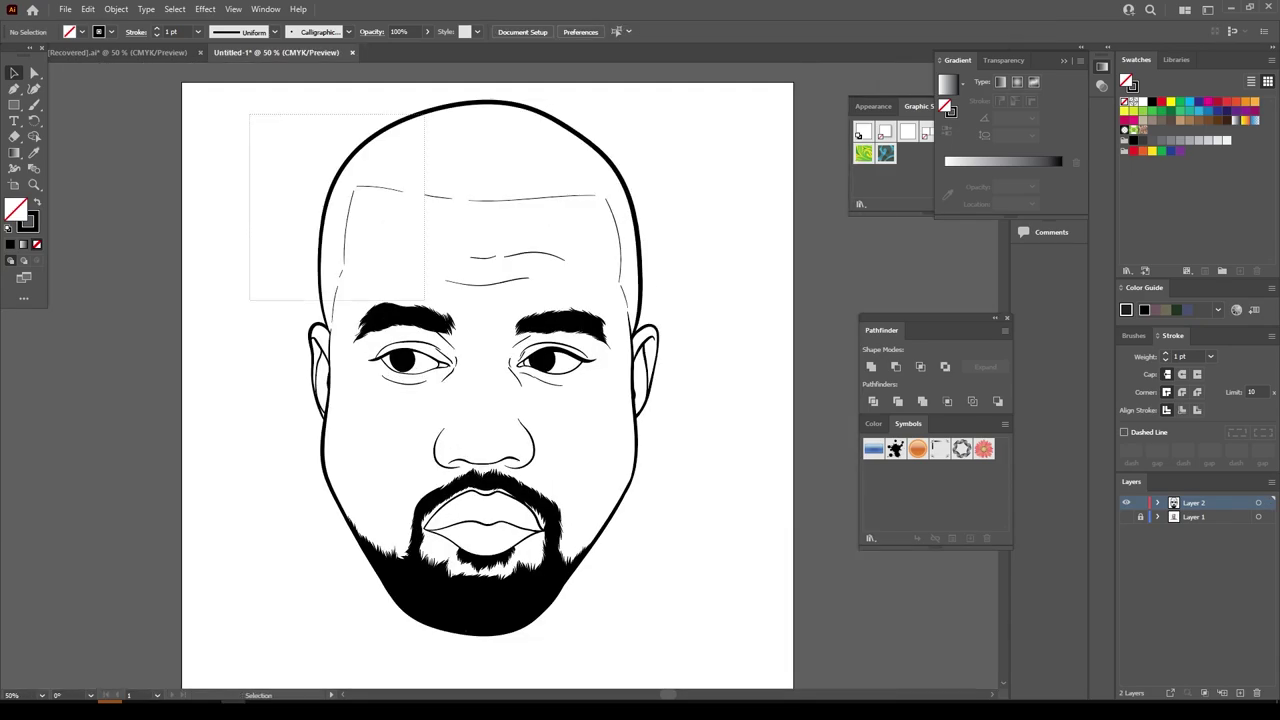
drag(248, 112, 688, 630)
click(116, 9)
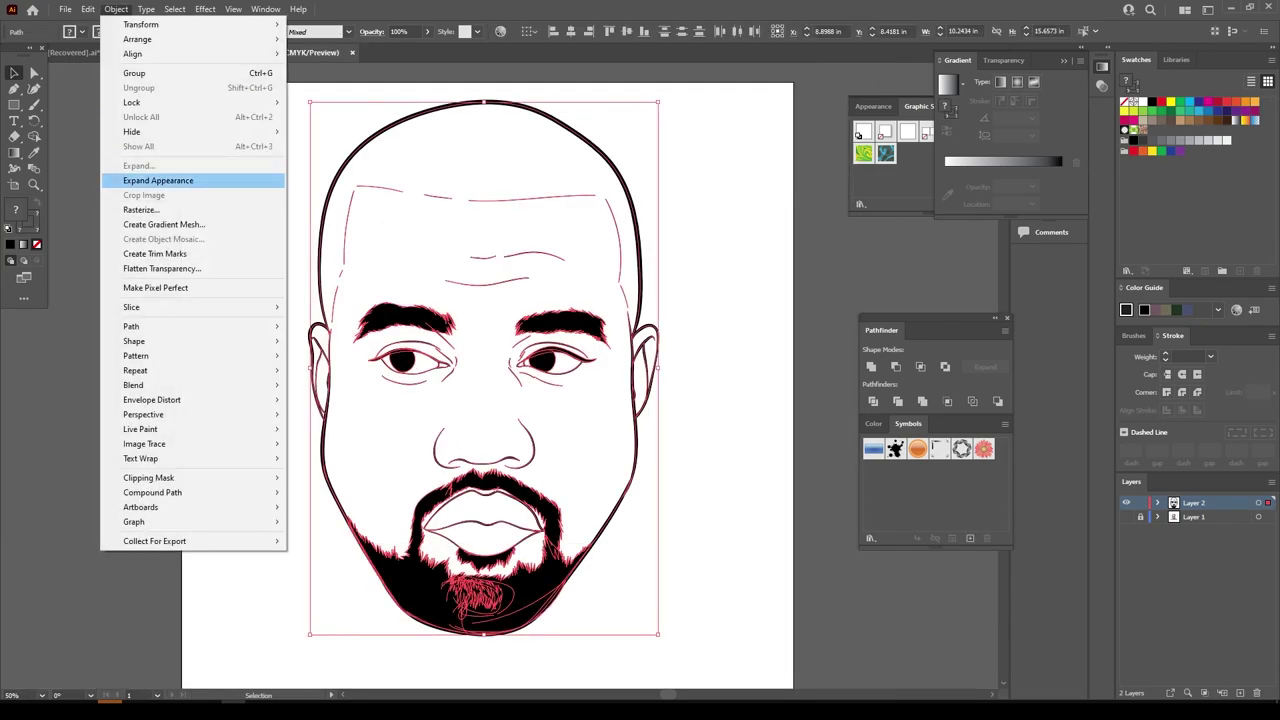
click(150, 177)
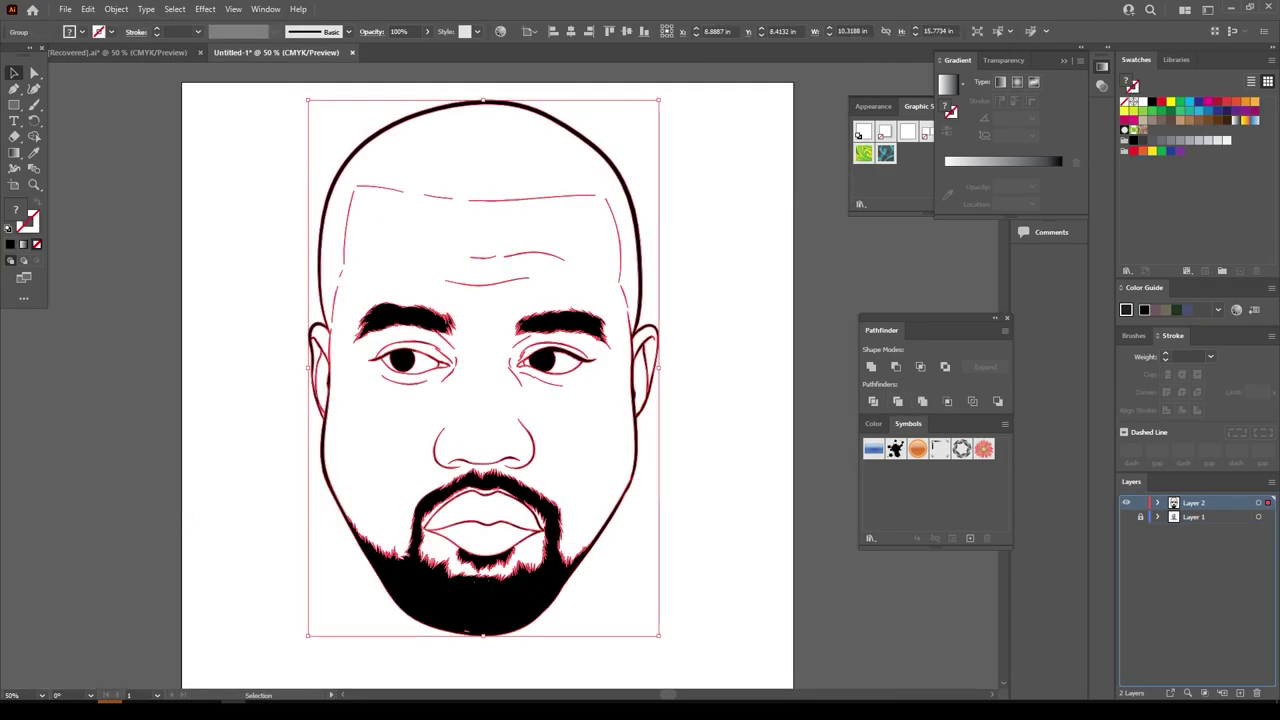
Duplicate the line-art layer and keep the original Layer 2 active
drag(1193, 502, 1240, 692)
click(1193, 516)
click(1127, 270)
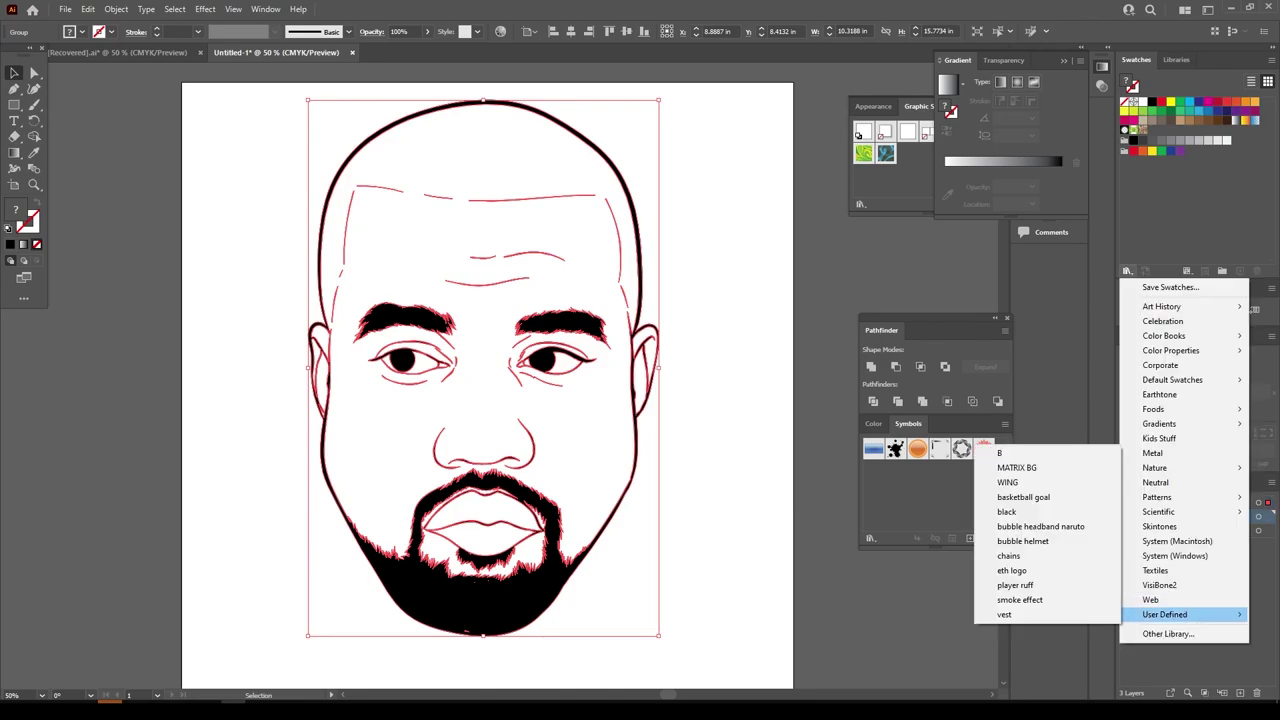
Load the CHIWORLD SKIN TONES #1 swatch library from the A006 drive and dock it
click(1150, 608)
scroll(130, 200, down, 5)
click(60, 269)
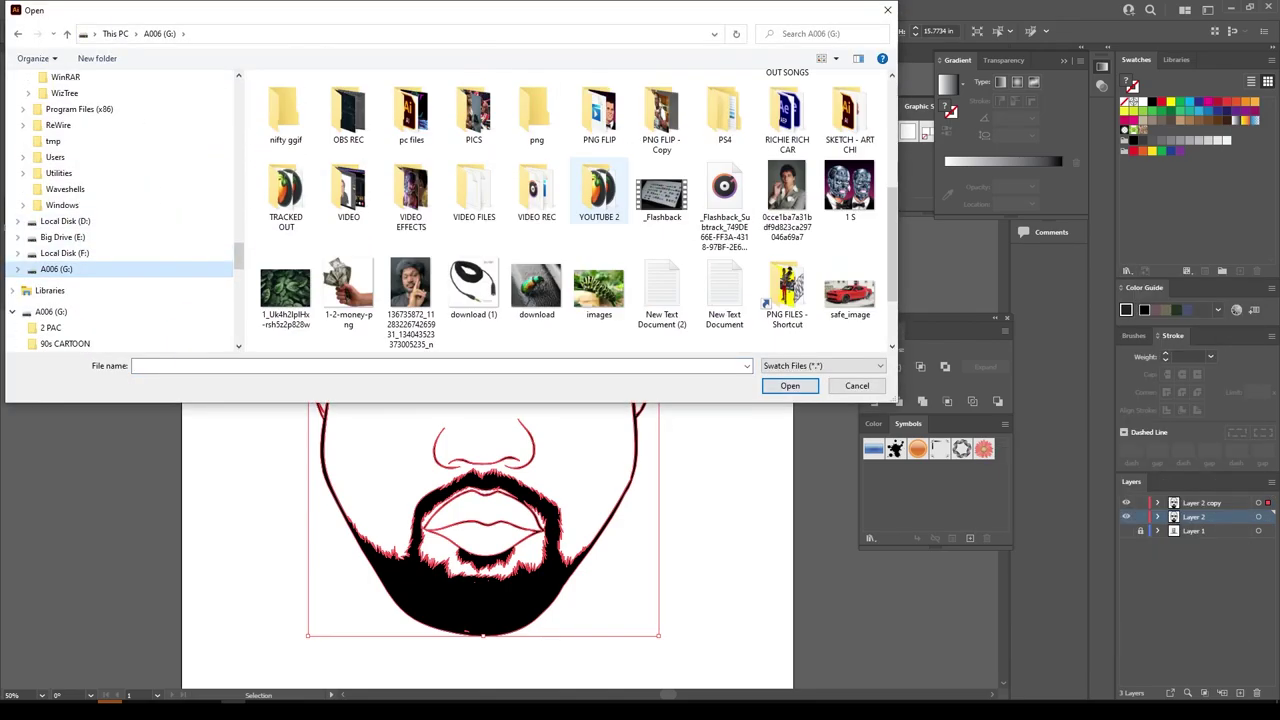
double_click(412, 114)
double_click(449, 312)
double_click(286, 128)
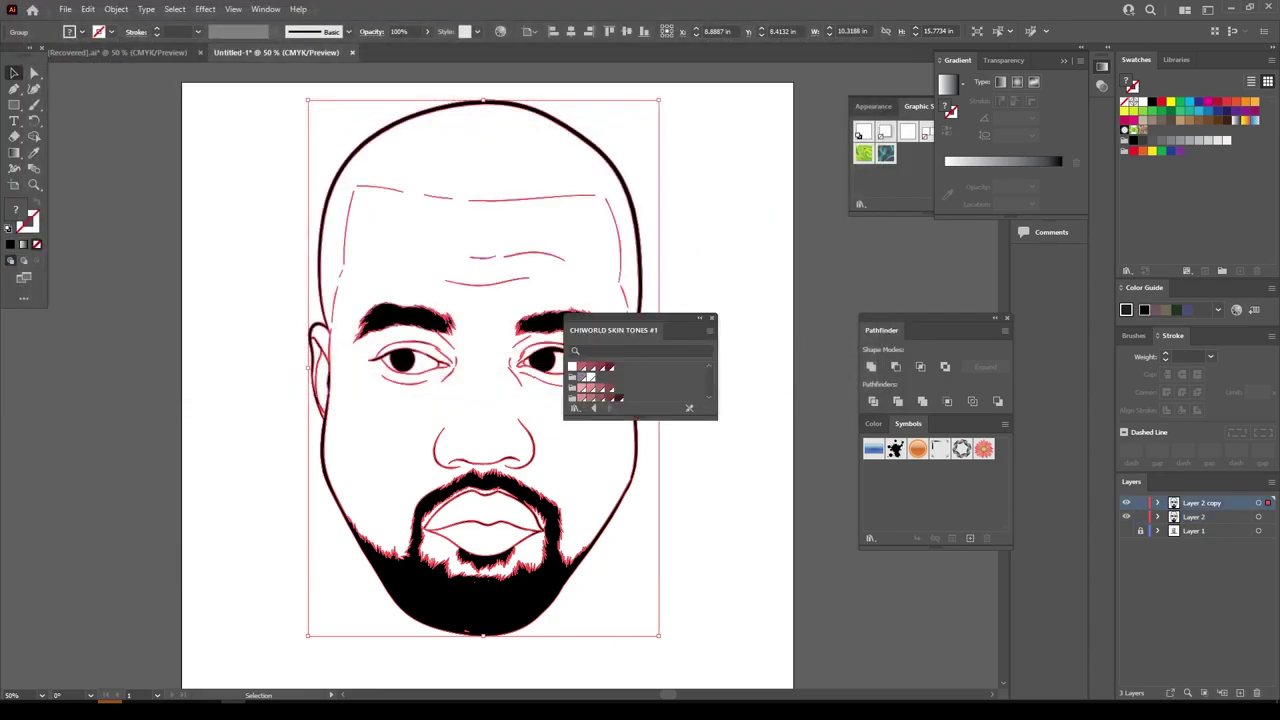
drag(610, 325, 1200, 60)
Pick a reddish-brown skin tone as fill, undo it on the line art, and deselect all
click(1134, 202)
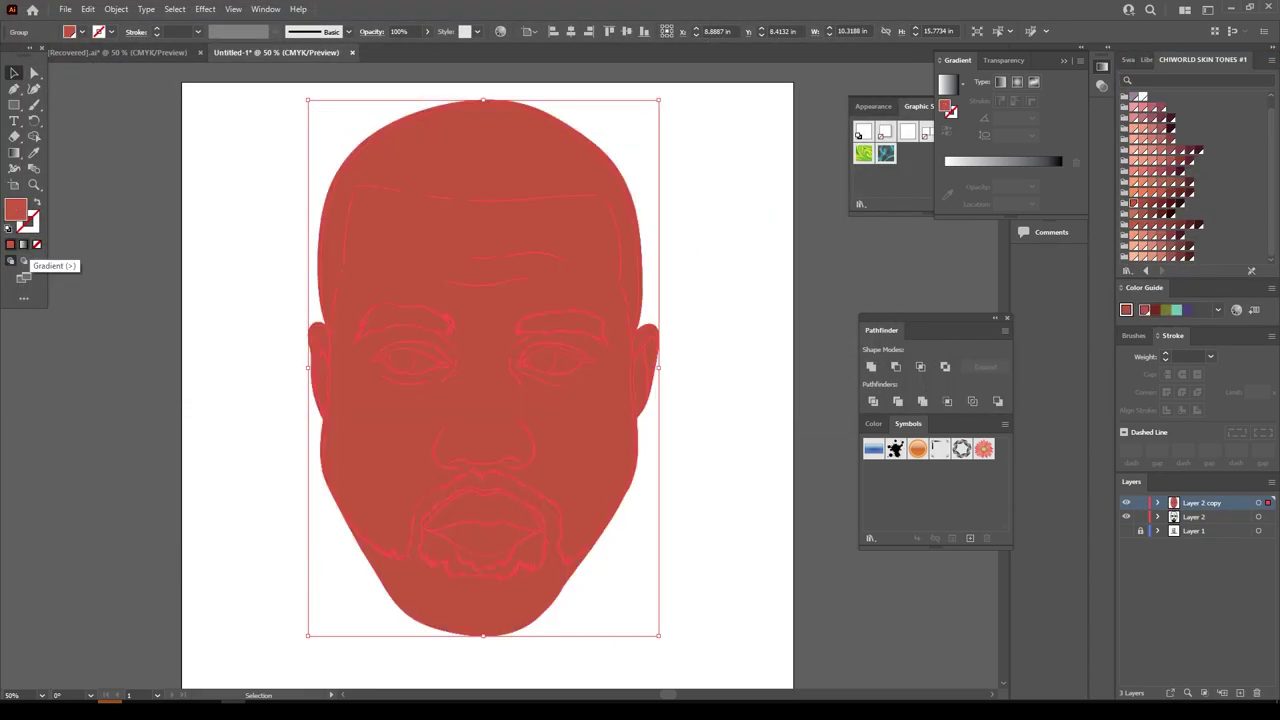
key(ctrl+z)
key(ctrl+shift+a)
Draw a red rectangle over the face, send it behind the line art and clip it to the head
key(m)
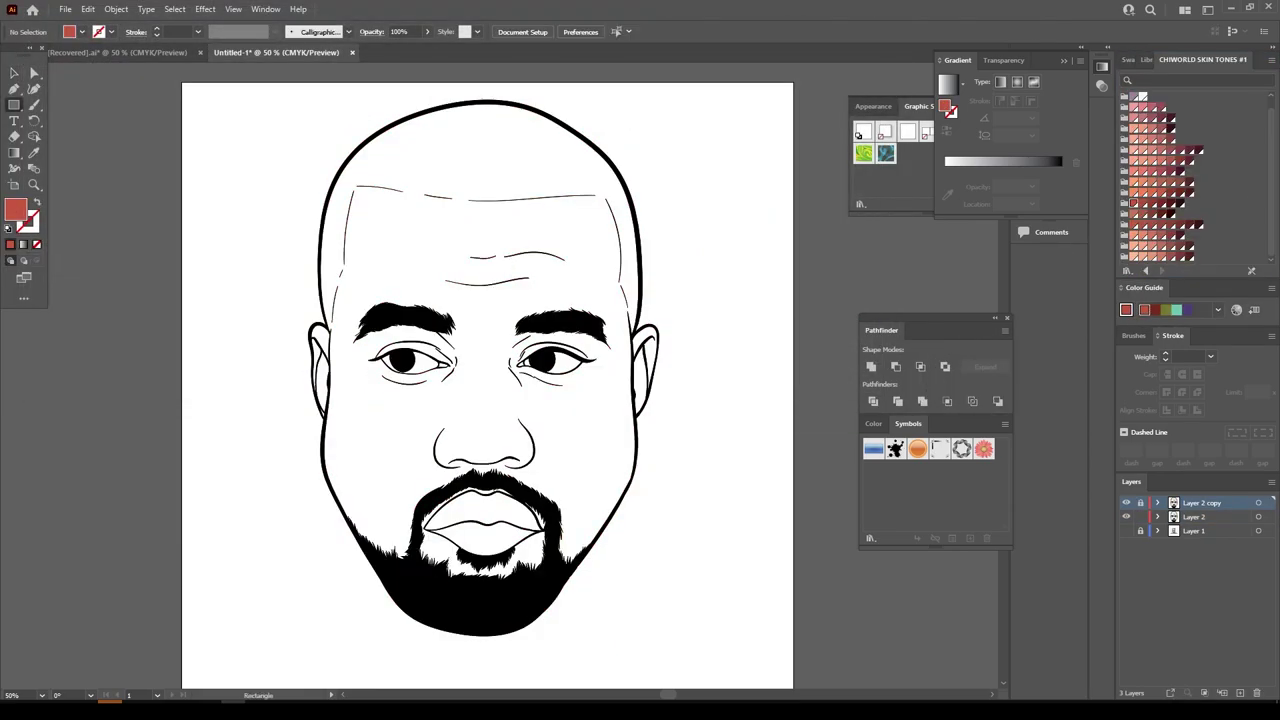
click(1193, 516)
drag(244, 104, 741, 650)
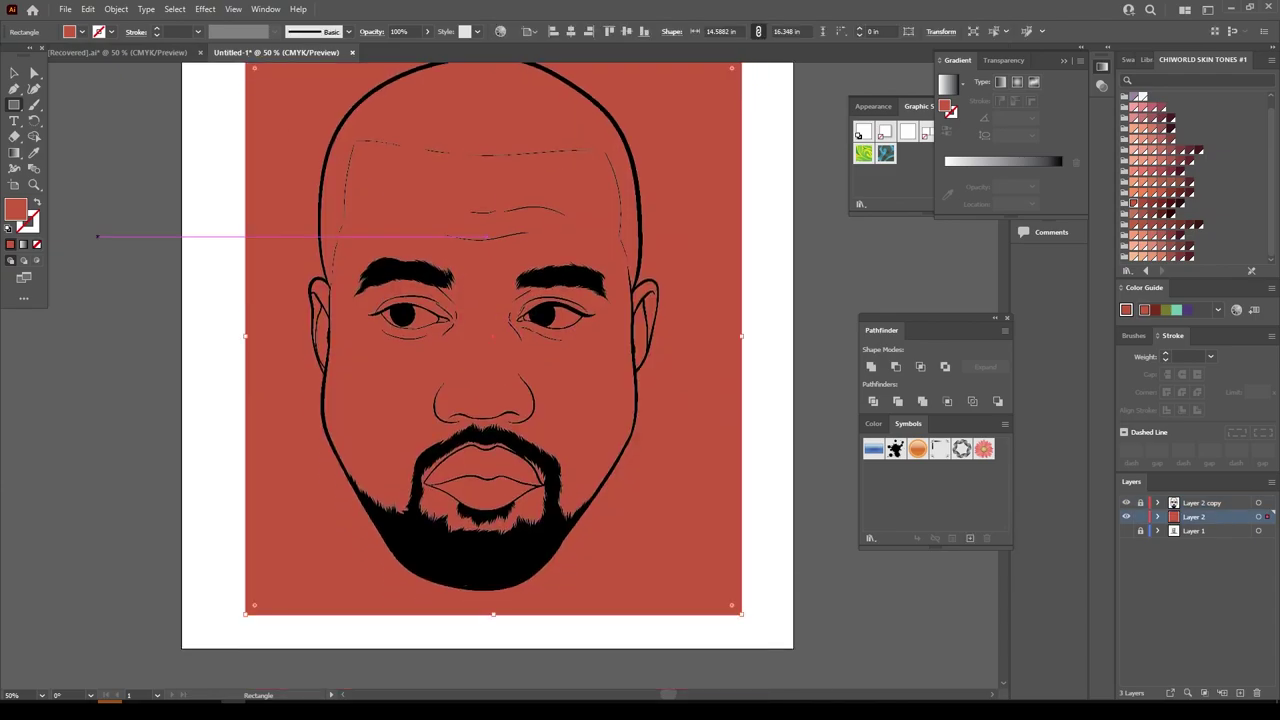
key(v)
drag(758, 510, 738, 500)
right_click(670, 505)
click(860, 483)
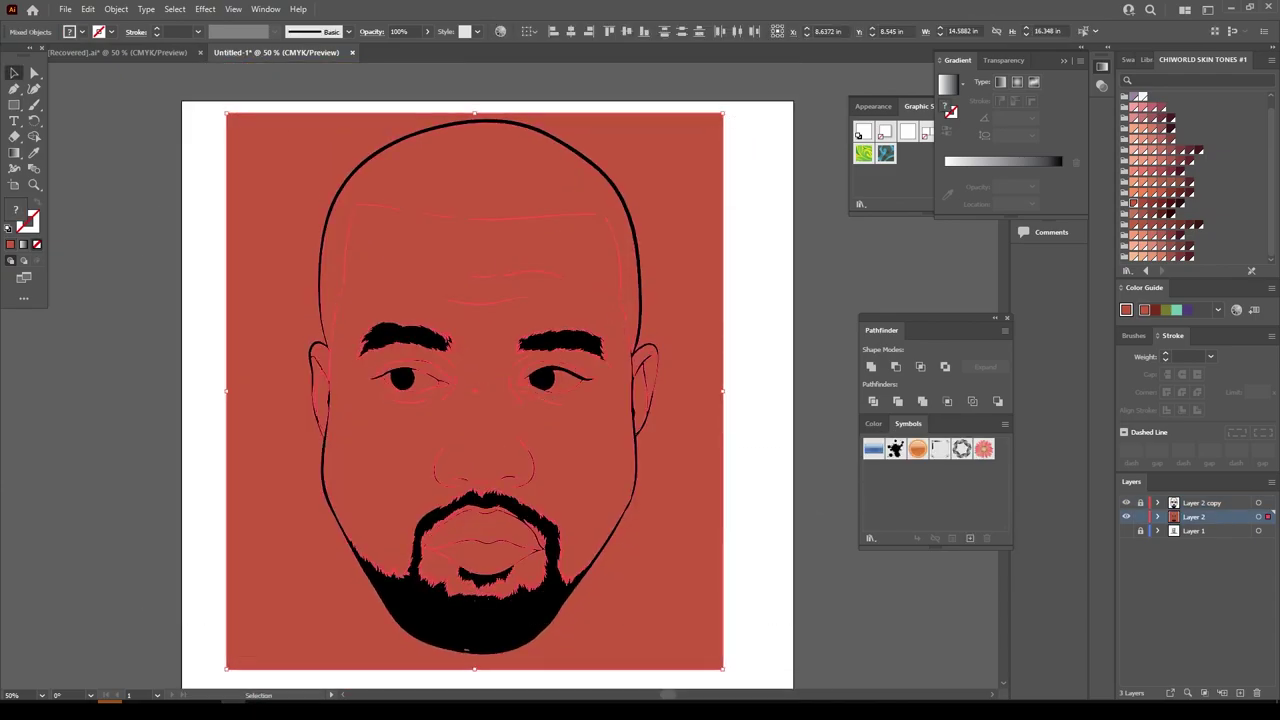
key(ctrl+7)
Isolate the face group and fill the eye whites with white
key(ctrl+plus)
key(ctrl+plus)
key(ctrl+plus)
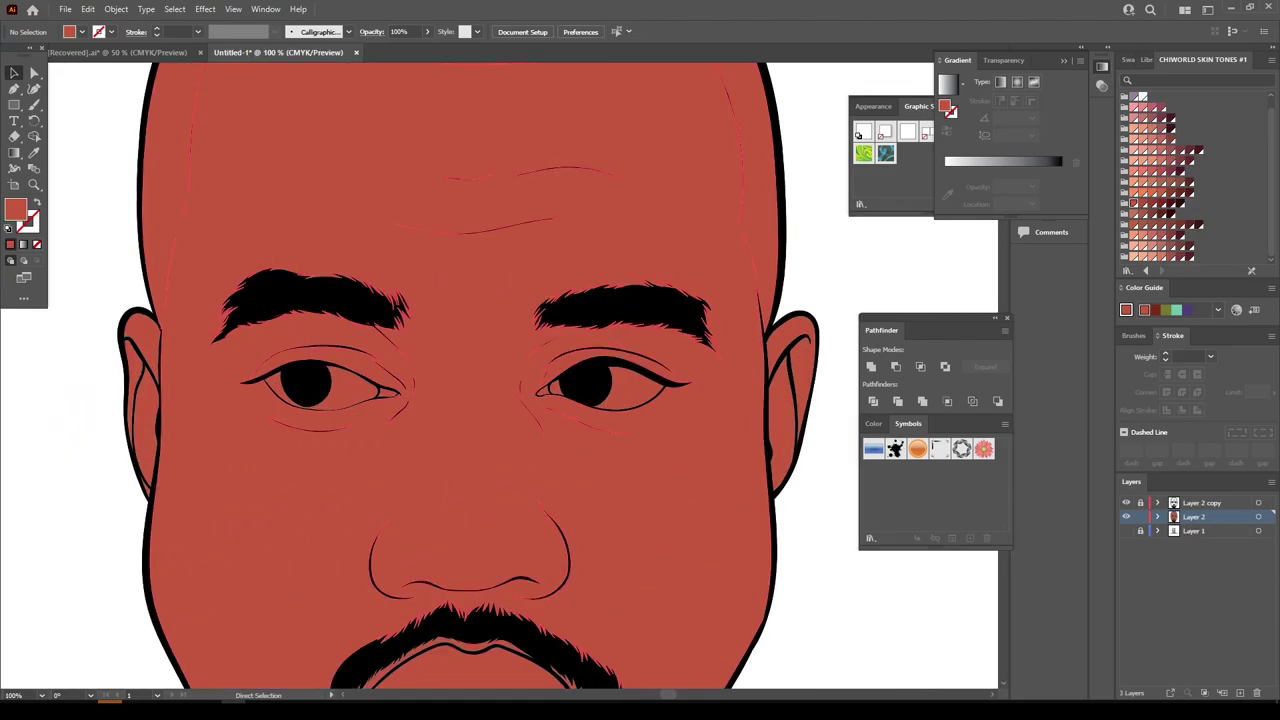
click(1159, 516)
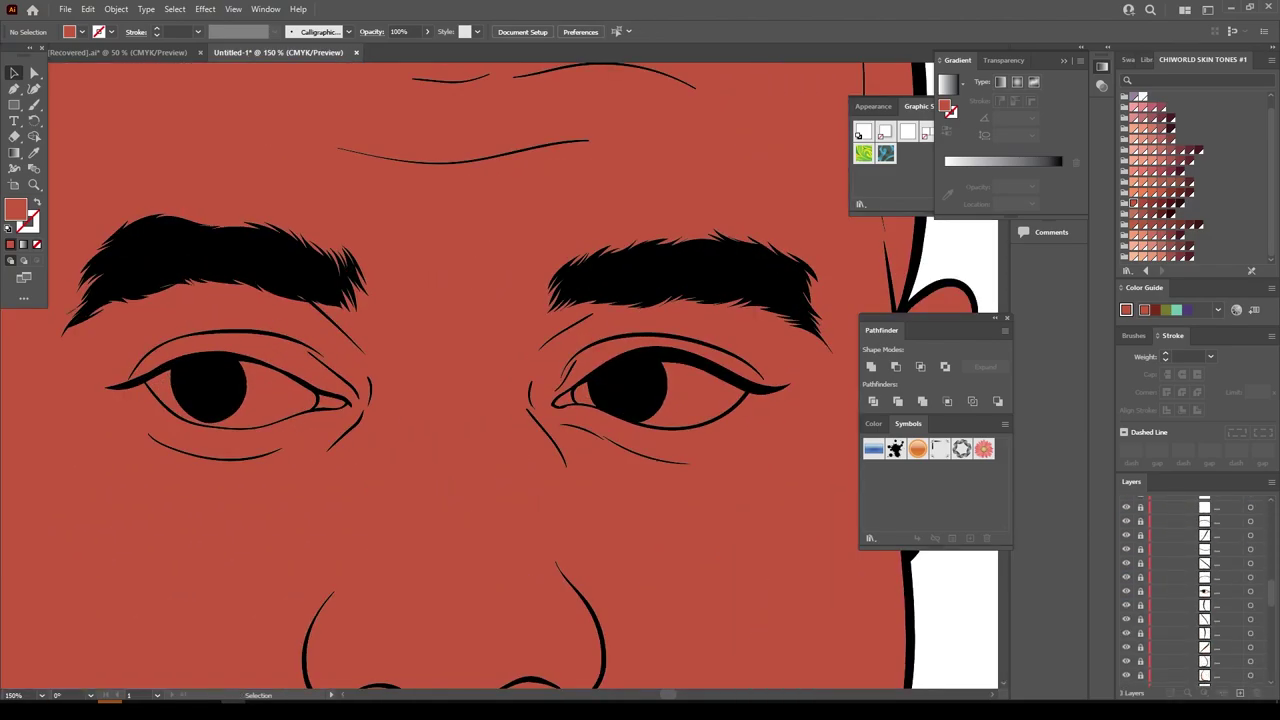
right_click(686, 398)
click(757, 457)
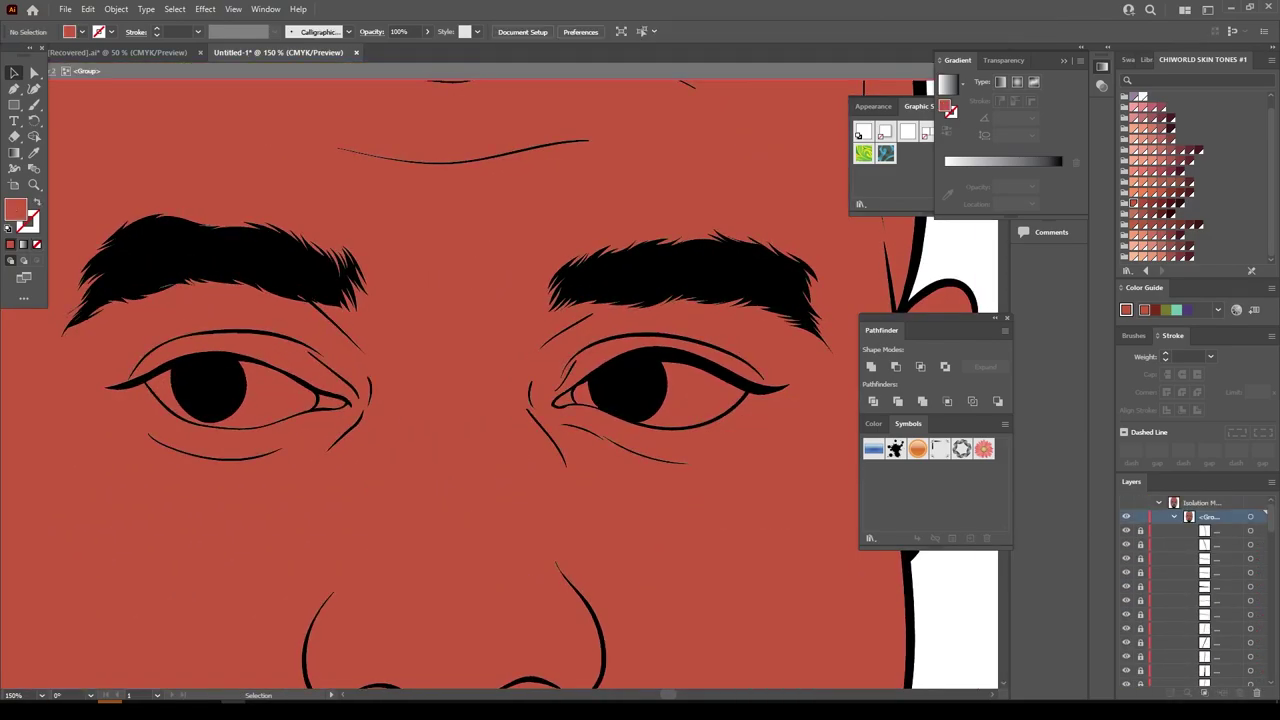
click(573, 387)
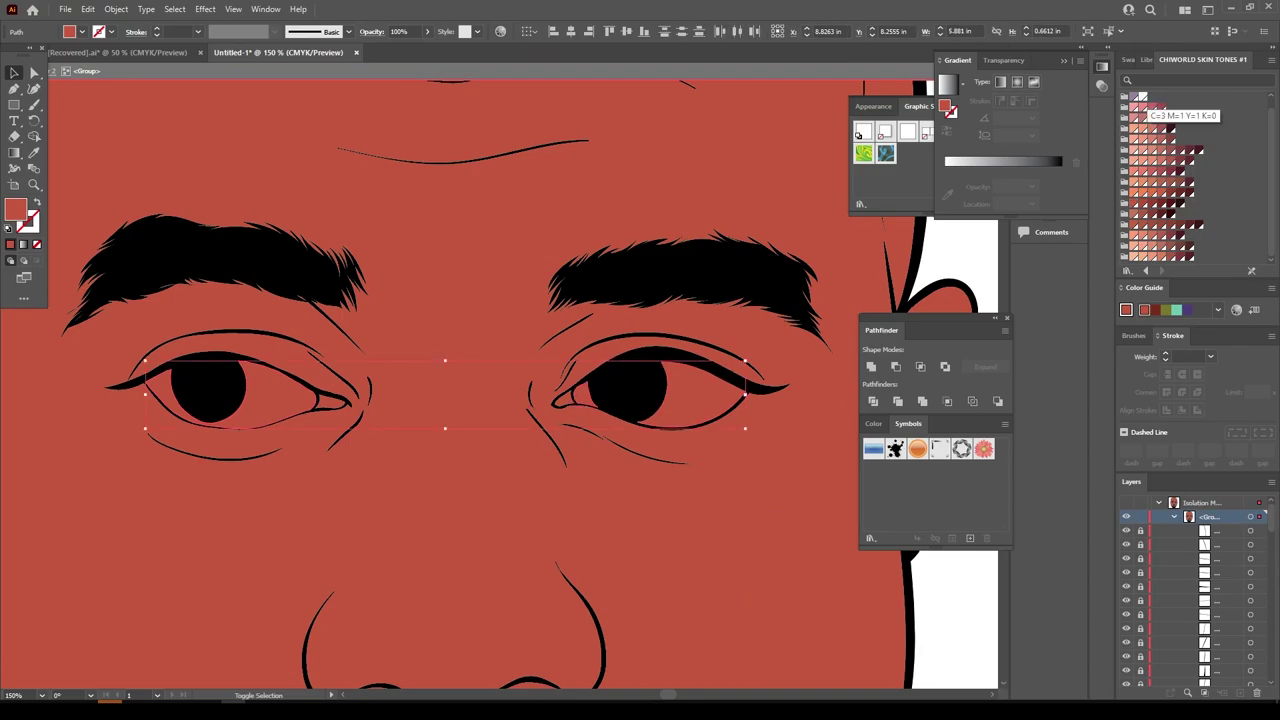
click(1136, 97)
Colour the upper lip mauve and the lower lip pink
scroll(450, 400, down, 5)
click(450, 445)
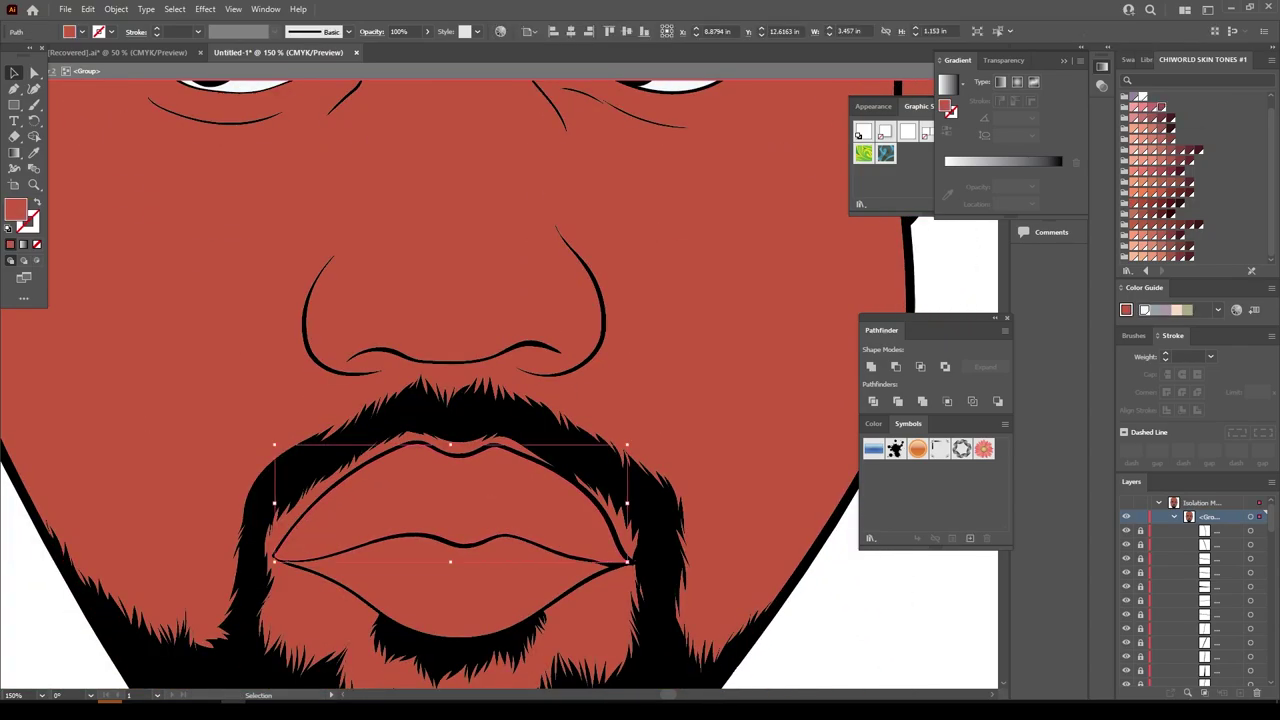
click(1160, 130)
click(450, 590)
click(1165, 310)
Fill both inner eye corners pink inside the isolated face group
key(Escape)
key(ctrl+0)
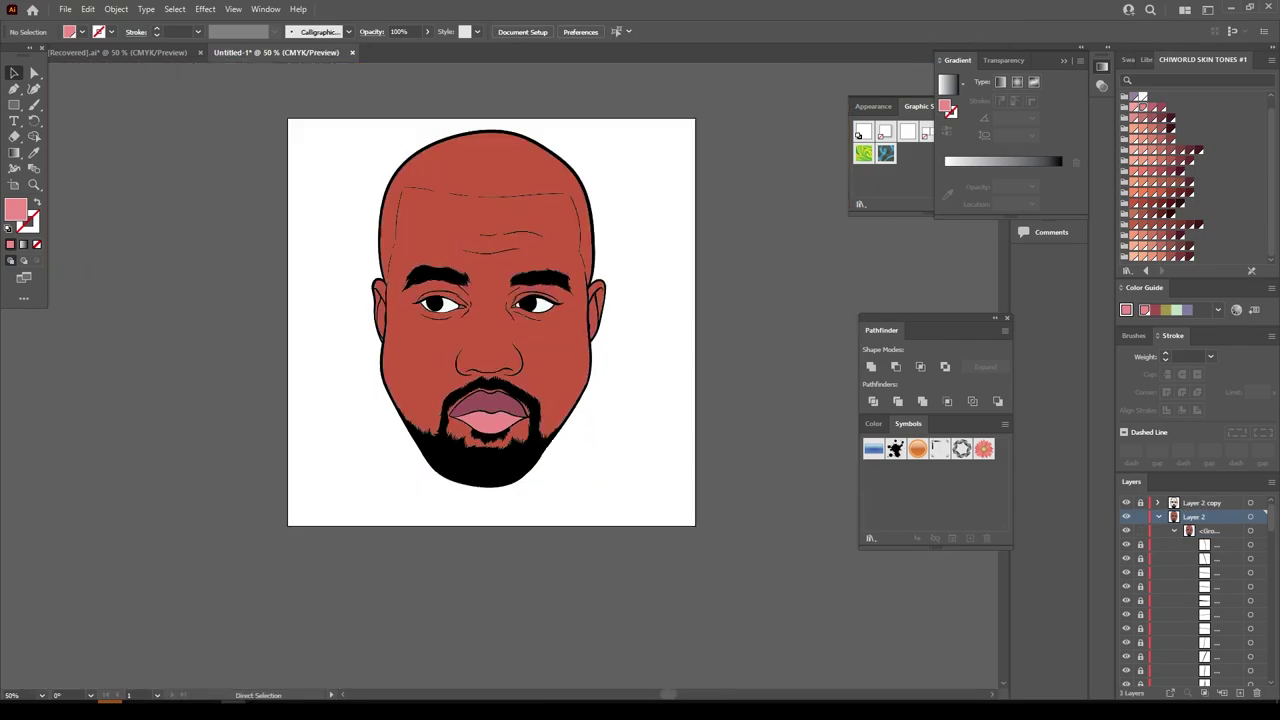
scroll(487, 290, up, 3)
double_click(612, 352)
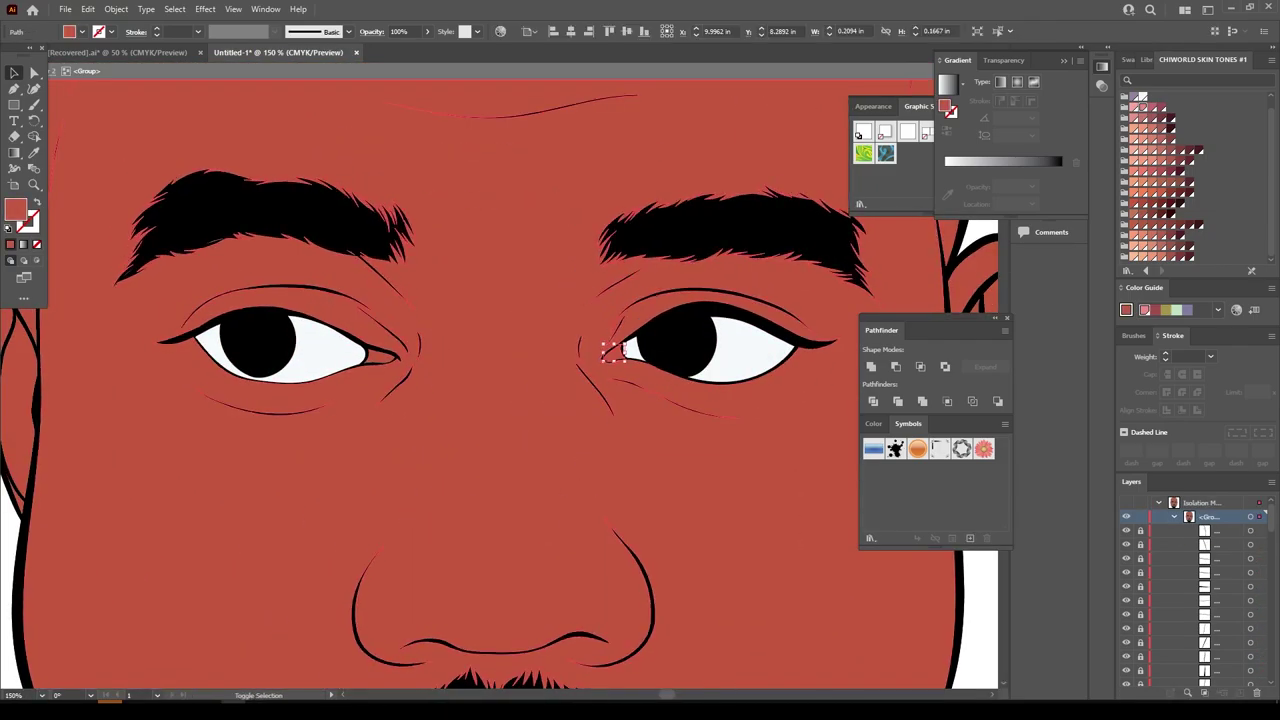
shift+click(380, 355)
click(1145, 310)
Exit isolation, fit the whole portrait in view and collapse Layer 2
key(Escape)
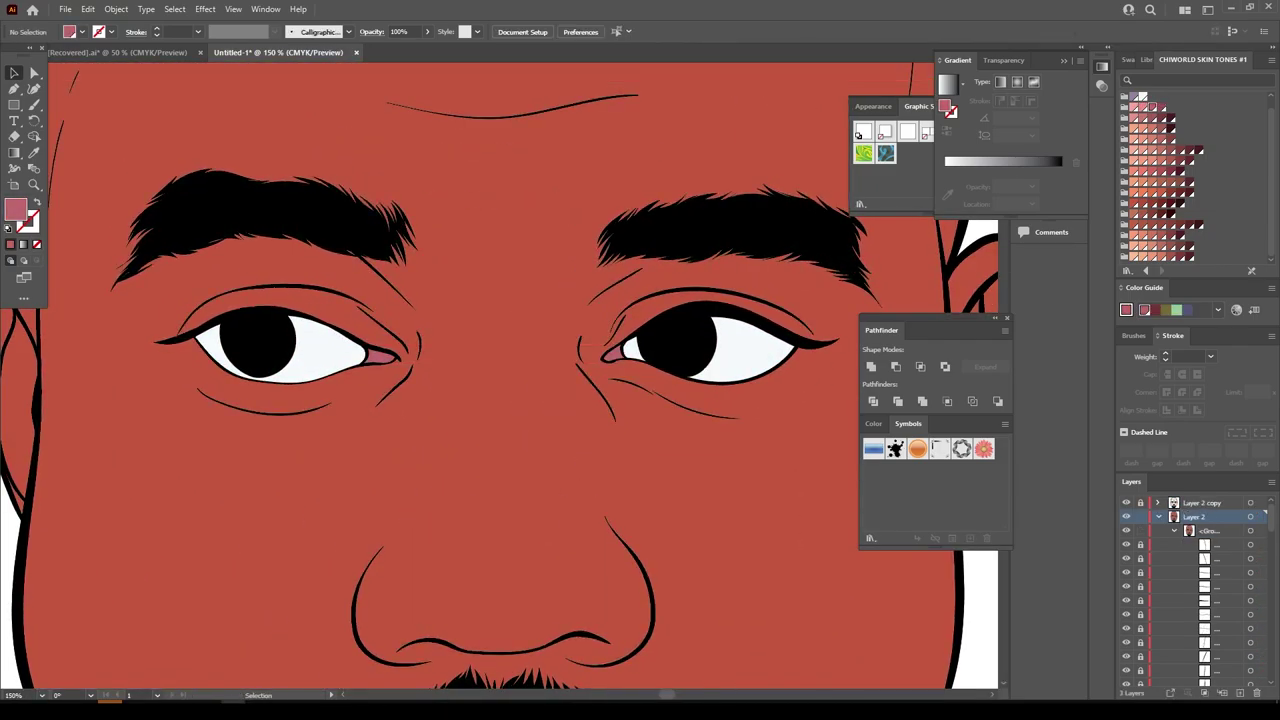
key(ctrl+0)
key(ctrl+plus)
click(1159, 516)
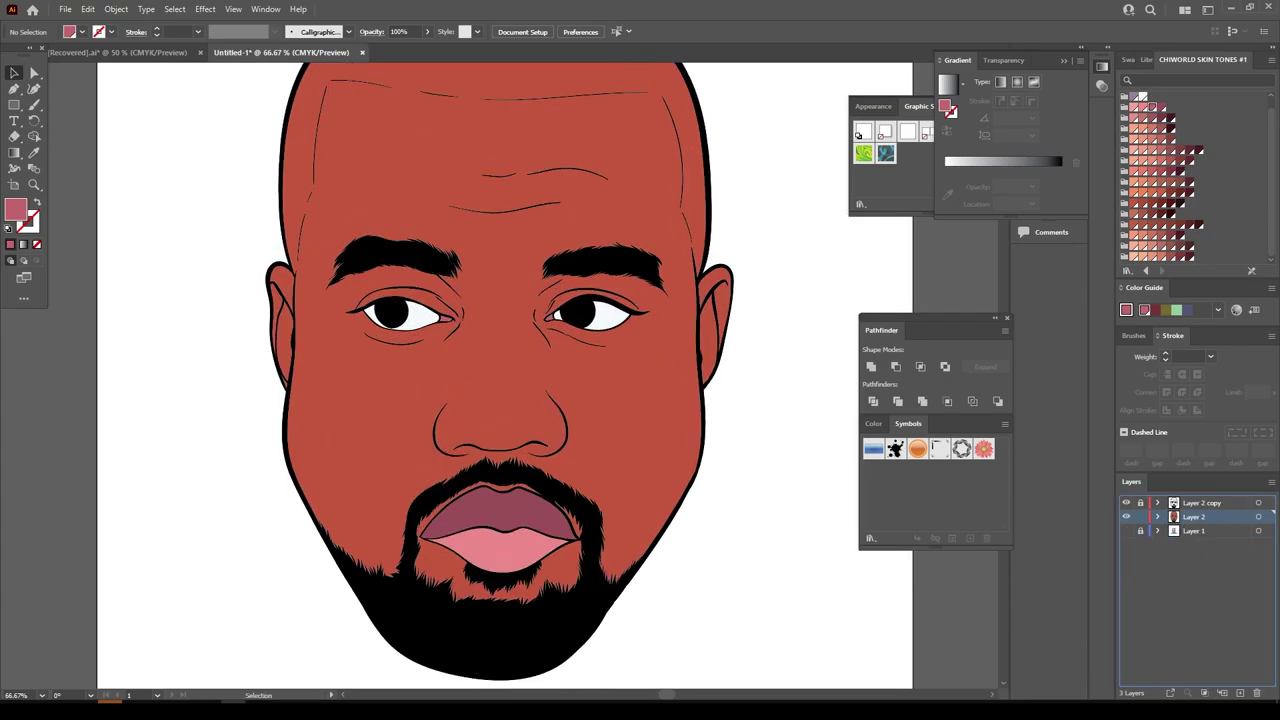
Review the beard line art in isolation, return to the full head and add a new layer
double_click(500, 380)
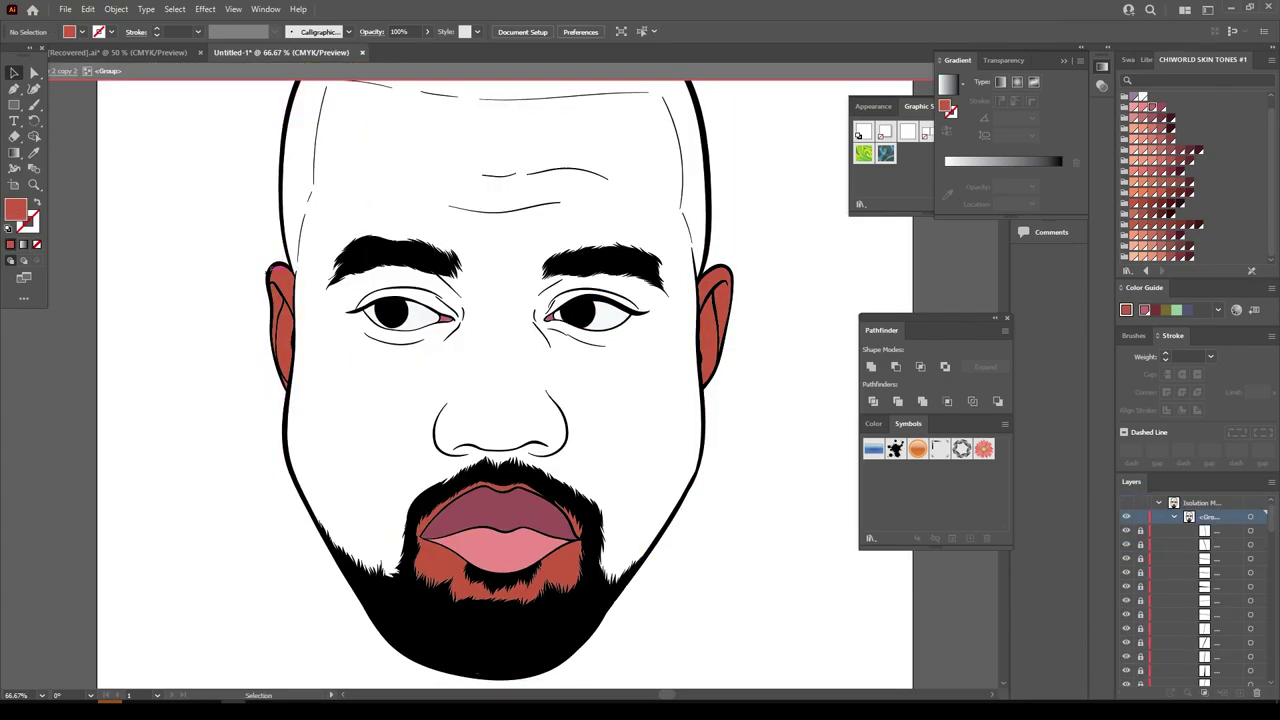
scroll(230, 380, up, 2)
scroll(500, 400, down, 1)
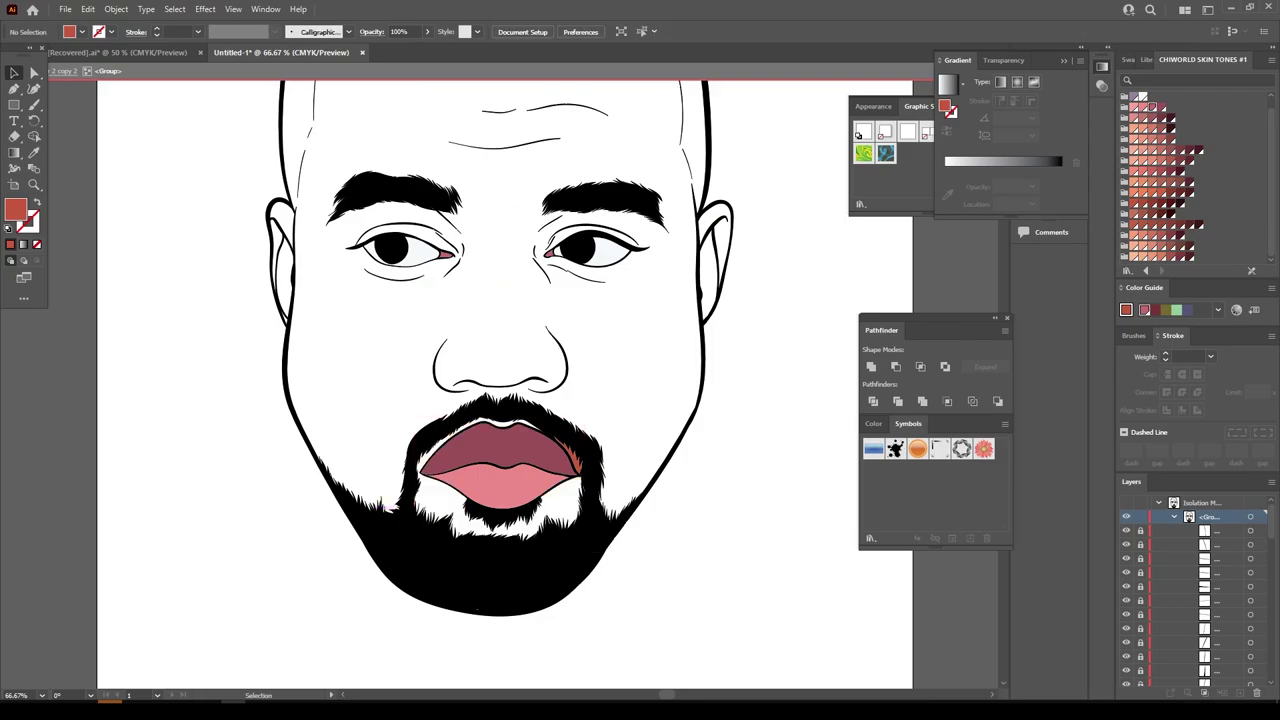
scroll(600, 560, up, 3)
scroll(600, 560, down, 2)
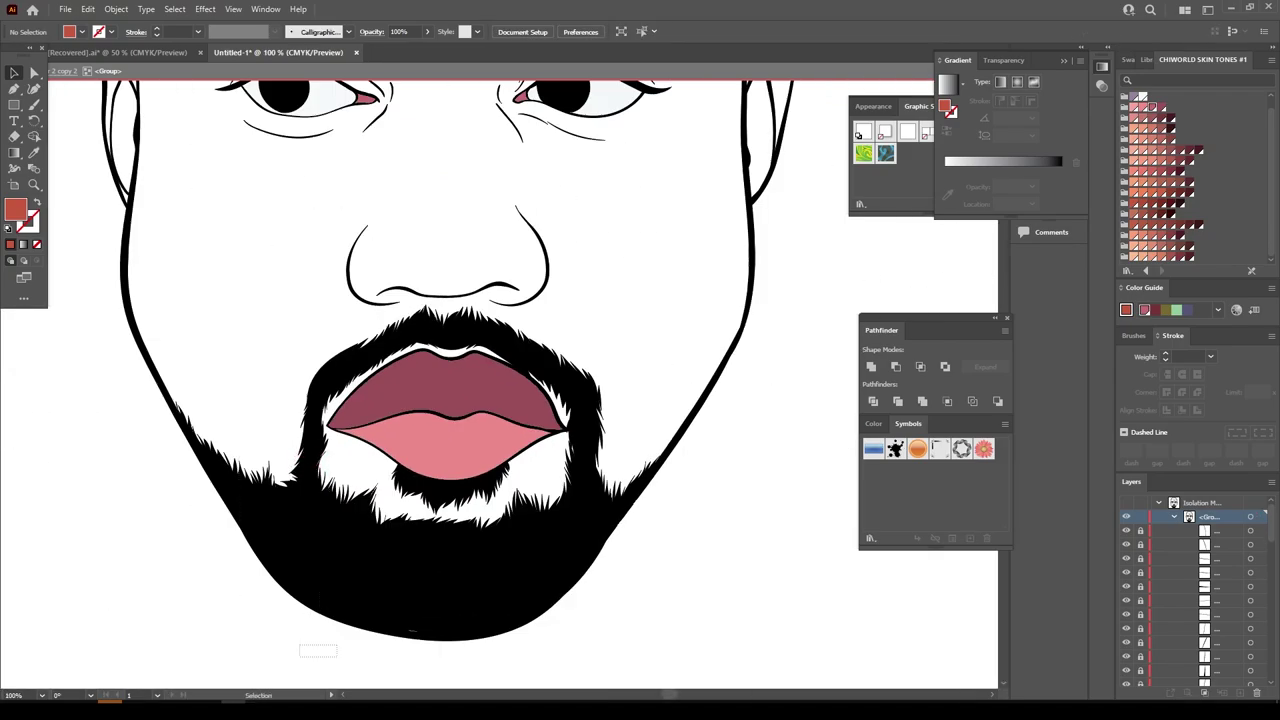
key(ctrl+minus)
key(Escape)
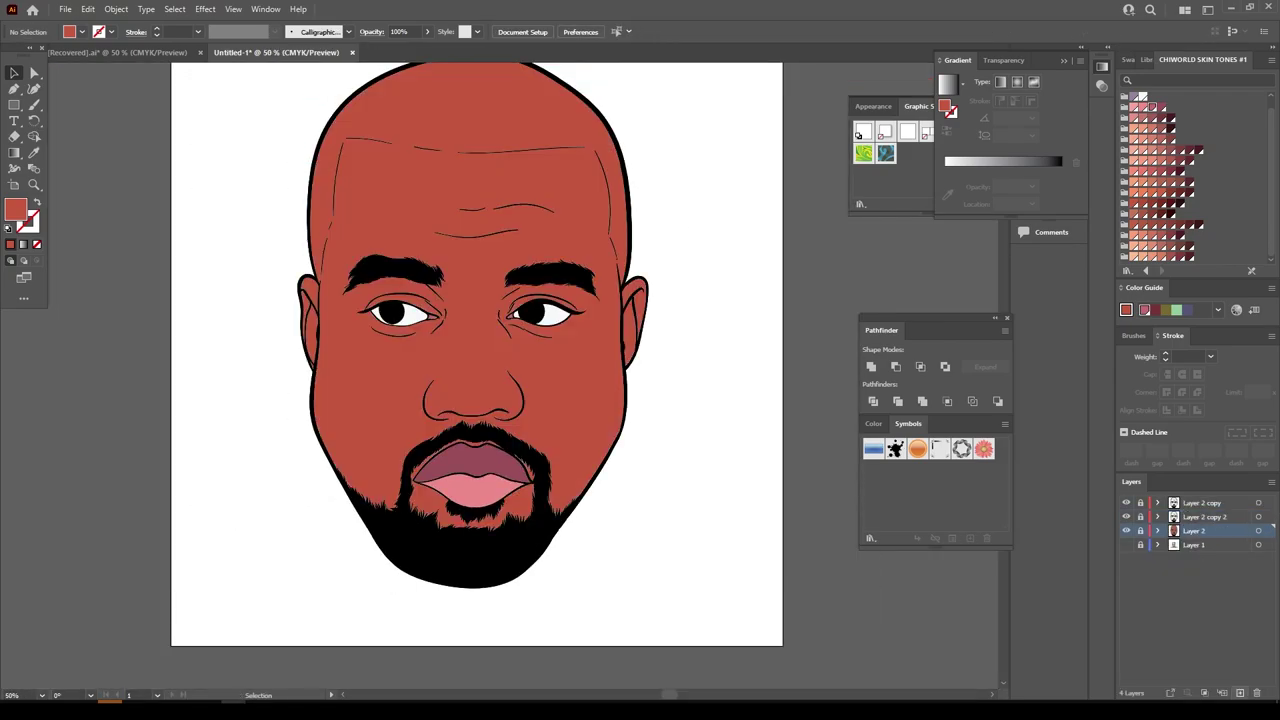
click(1240, 693)
Pick a dark red swatch and shade the left temple and left edge of the head with the Pencil
key(ctrl+plus)
click(1162, 213)
scroll(500, 400, up, 2)
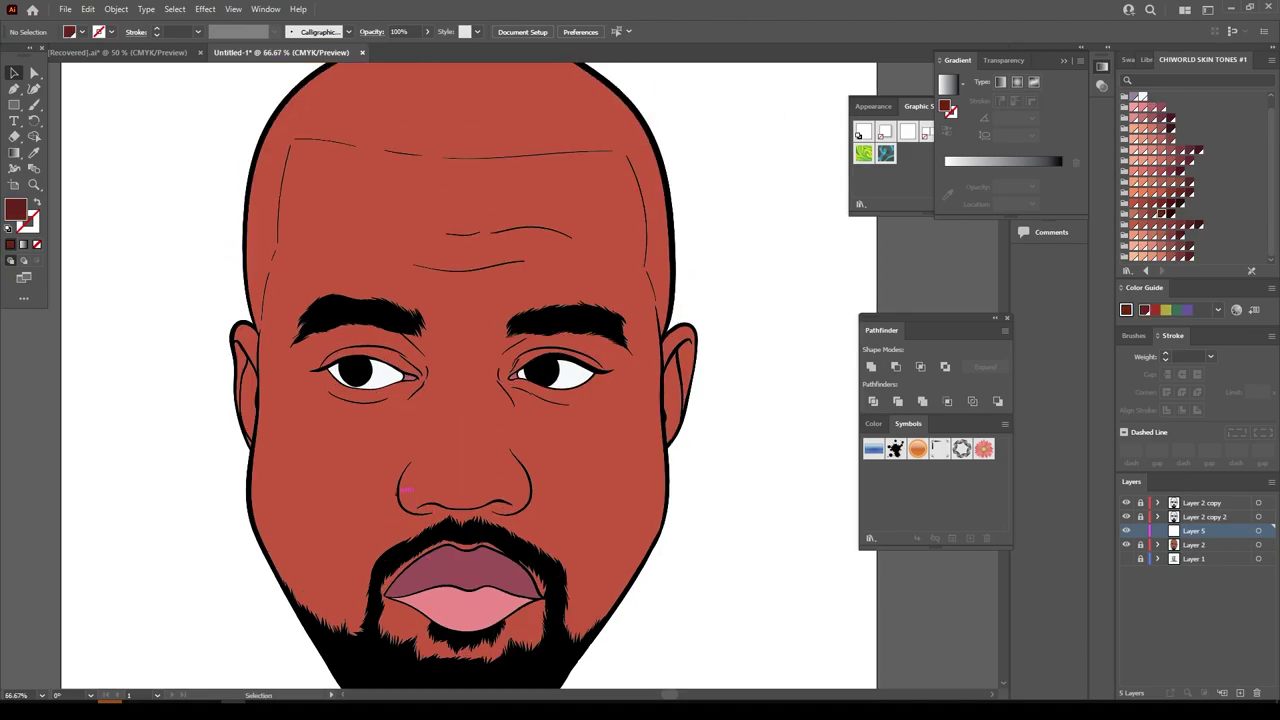
key(ctrl+plus)
key(ctrl+plus)
key(ctrl+plus)
key(n)
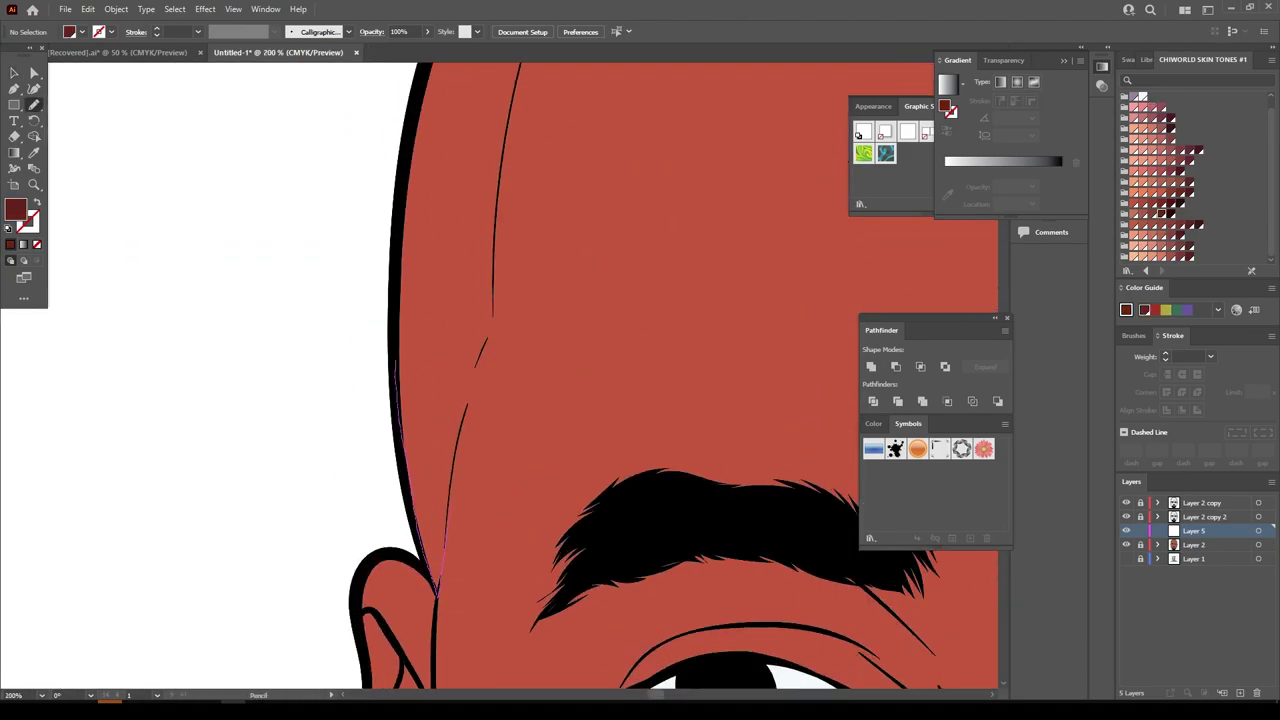
drag(396, 360, 398, 256)
key(ctrl+minus)
key(ctrl+minus)
key(ctrl+minus)
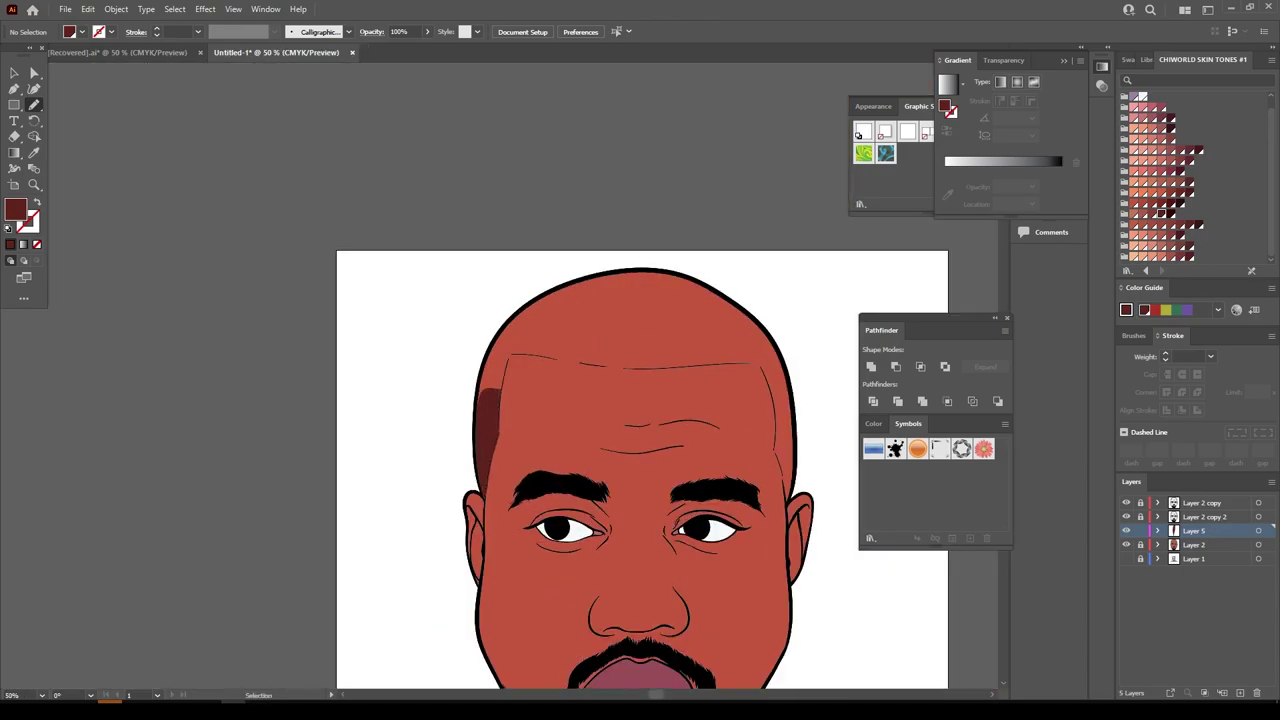
key(ctrl+plus)
key(ctrl+plus)
key(ctrl+plus)
mouse_move(458, 510)
mouse_down()
mouse_move(464, 562)
mouse_move(598, 66)
mouse_up()
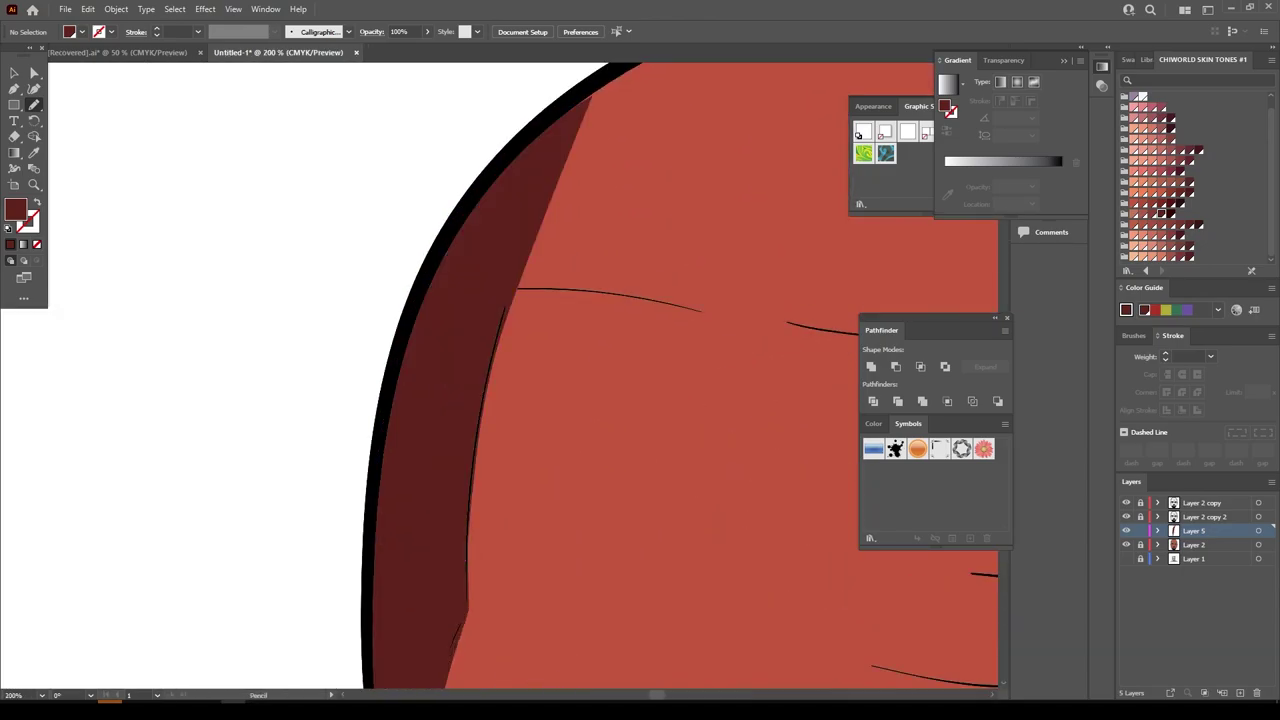
key(ctrl+minus)
key(ctrl+minus)
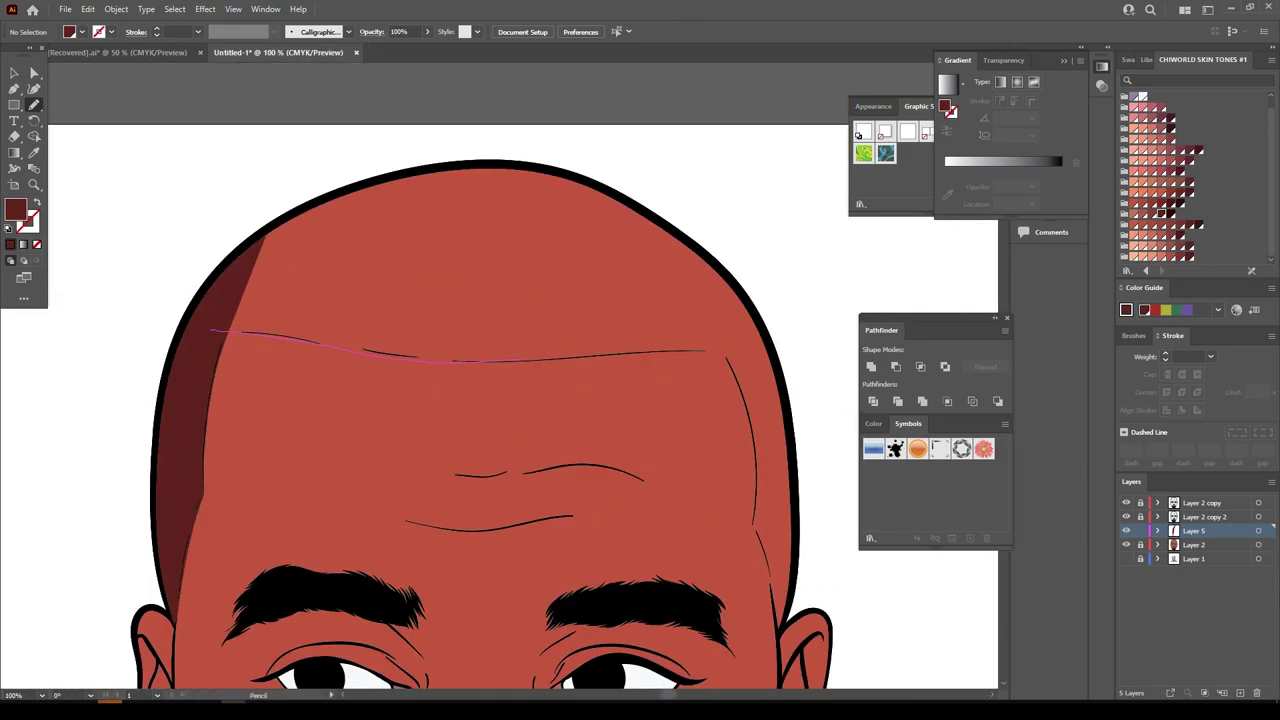
Draw a dark red shadow across the top of the head and refine its lower edge at the hairline
mouse_move(752, 352)
mouse_down()
mouse_move(212, 330)
mouse_move(586, 328)
mouse_up()
key(ctrl+plus)
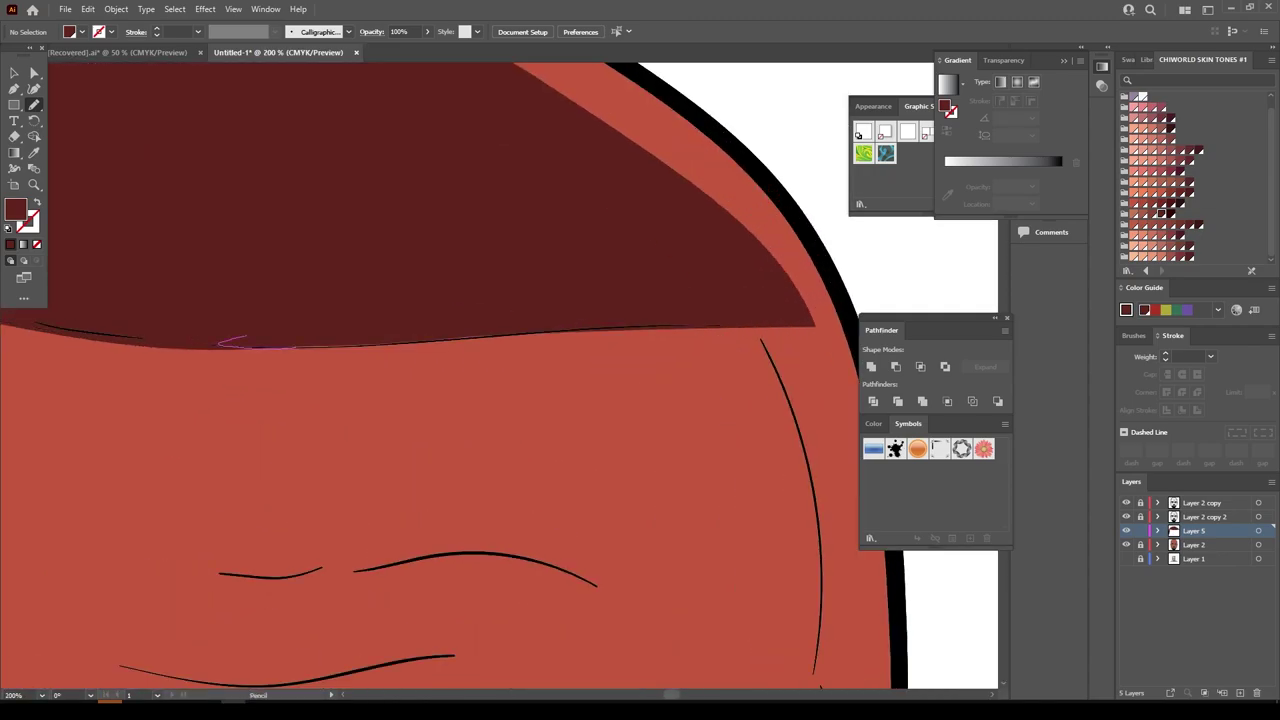
key(ctrl+plus)
drag(150, 138, 842, 486)
key(ctrl+minus)
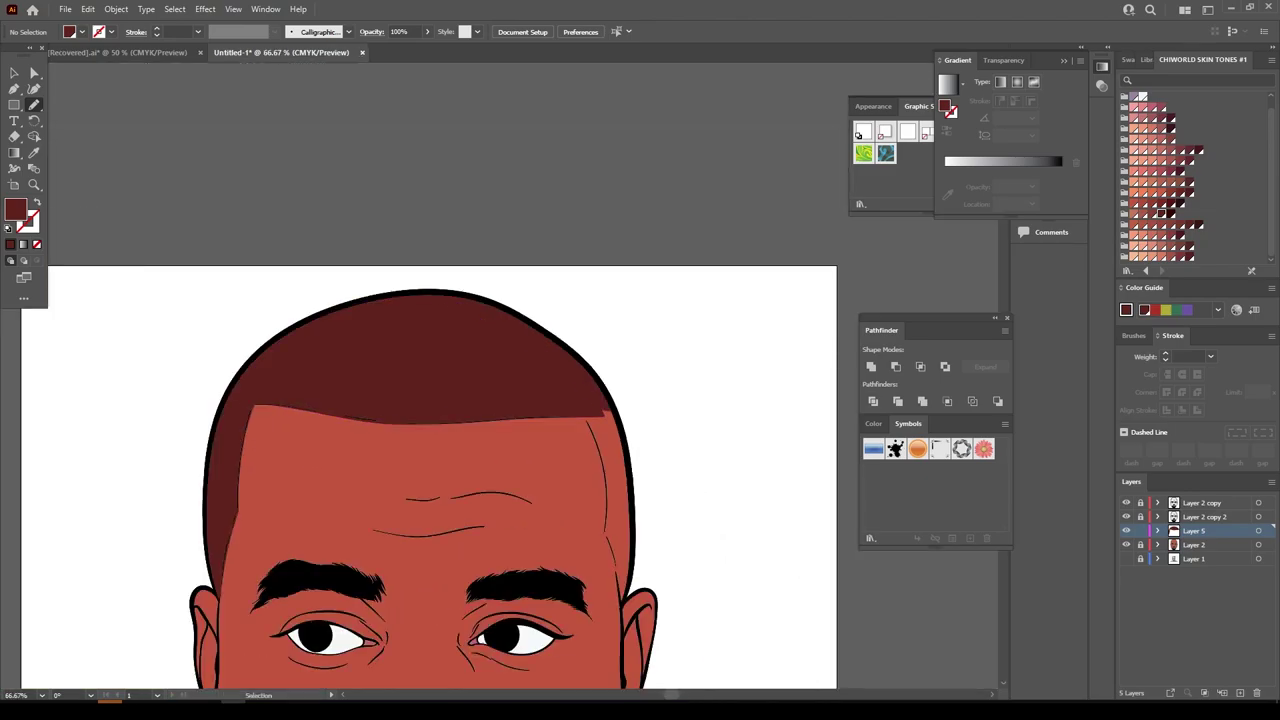
Shade the right side of the head and right temple in dark red
scroll(440, 180, up, 2)
drag(436, 178, 466, 208)
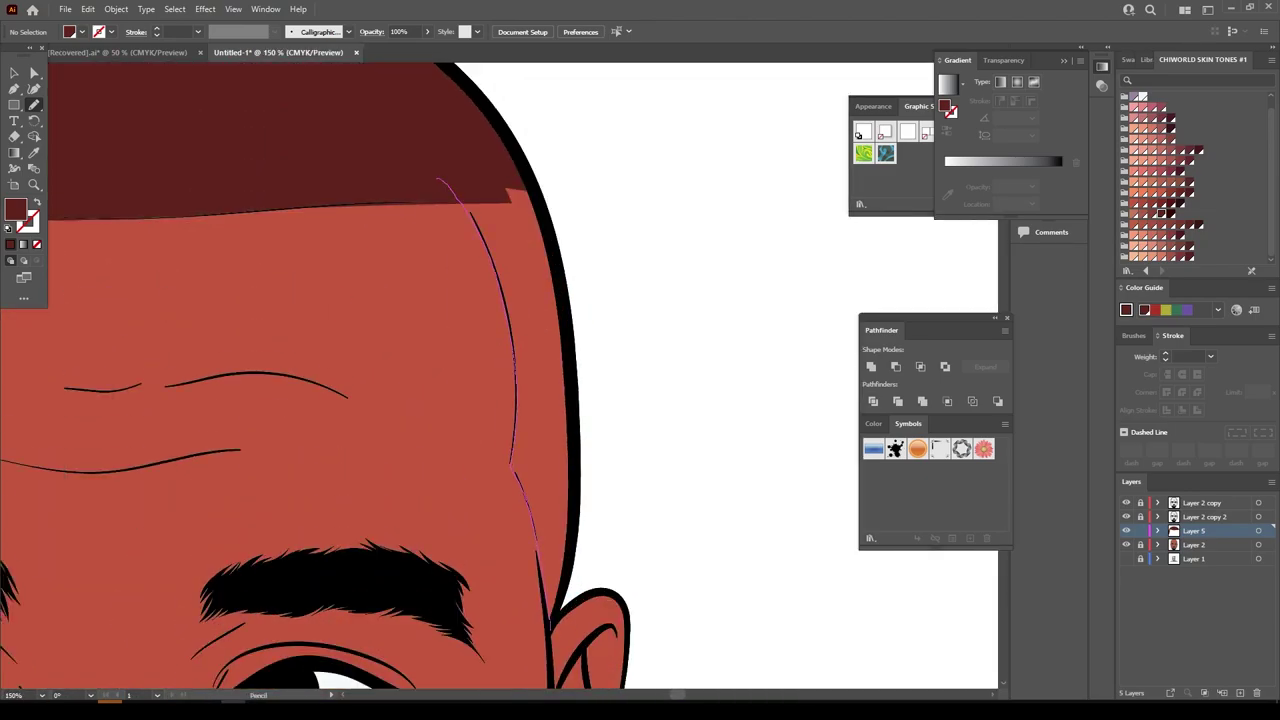
drag(541, 584, 556, 620)
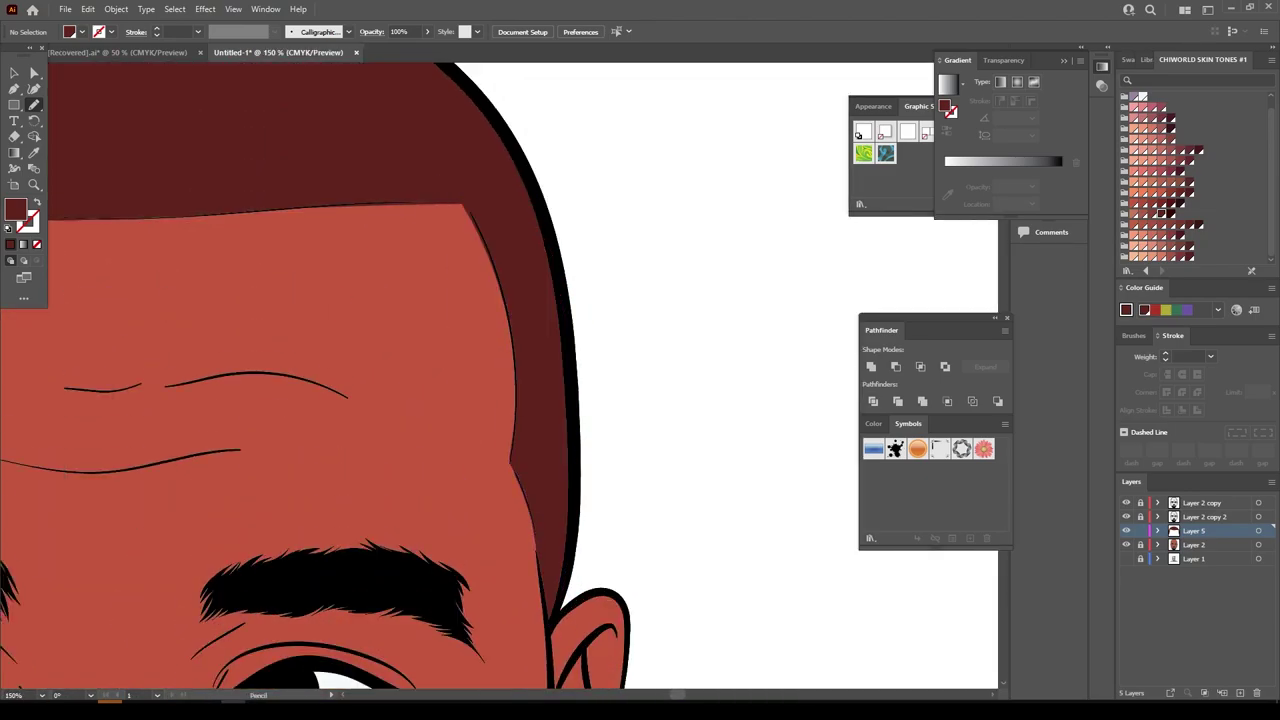
key(ctrl+minus)
key(ctrl+minus)
key(ctrl+minus)
Add Layer 6, choose a red fill, and draw a shadow between the nose and mustache
click(1240, 693)
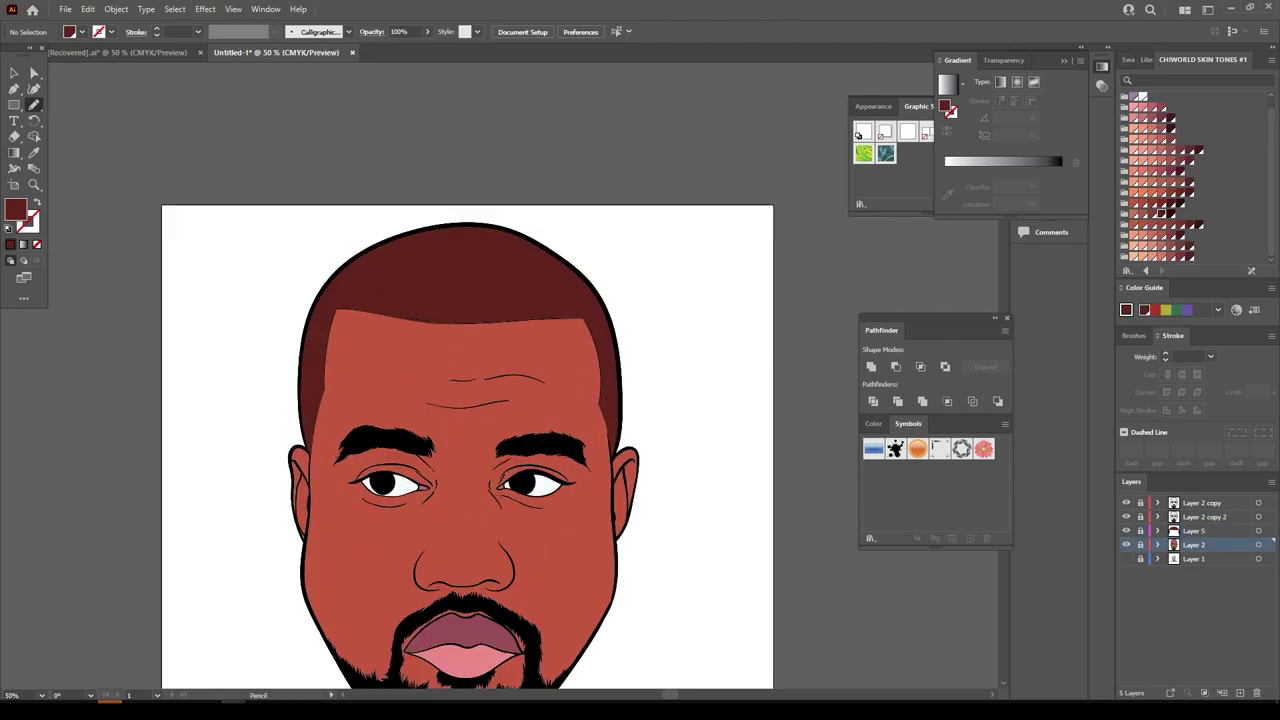
click(1143, 201)
key(ctrl+plus)
key(ctrl+plus)
key(ctrl+plus)
drag(500, 450, 630, 385)
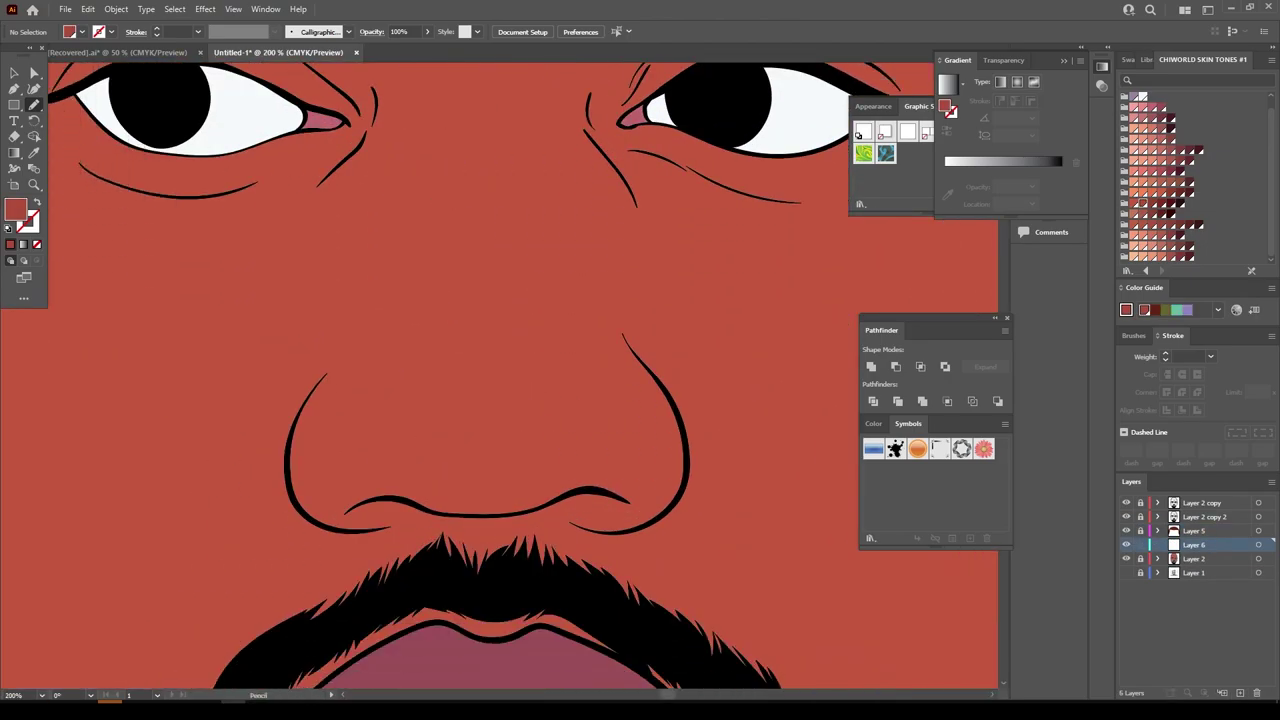
drag(332, 536, 548, 588)
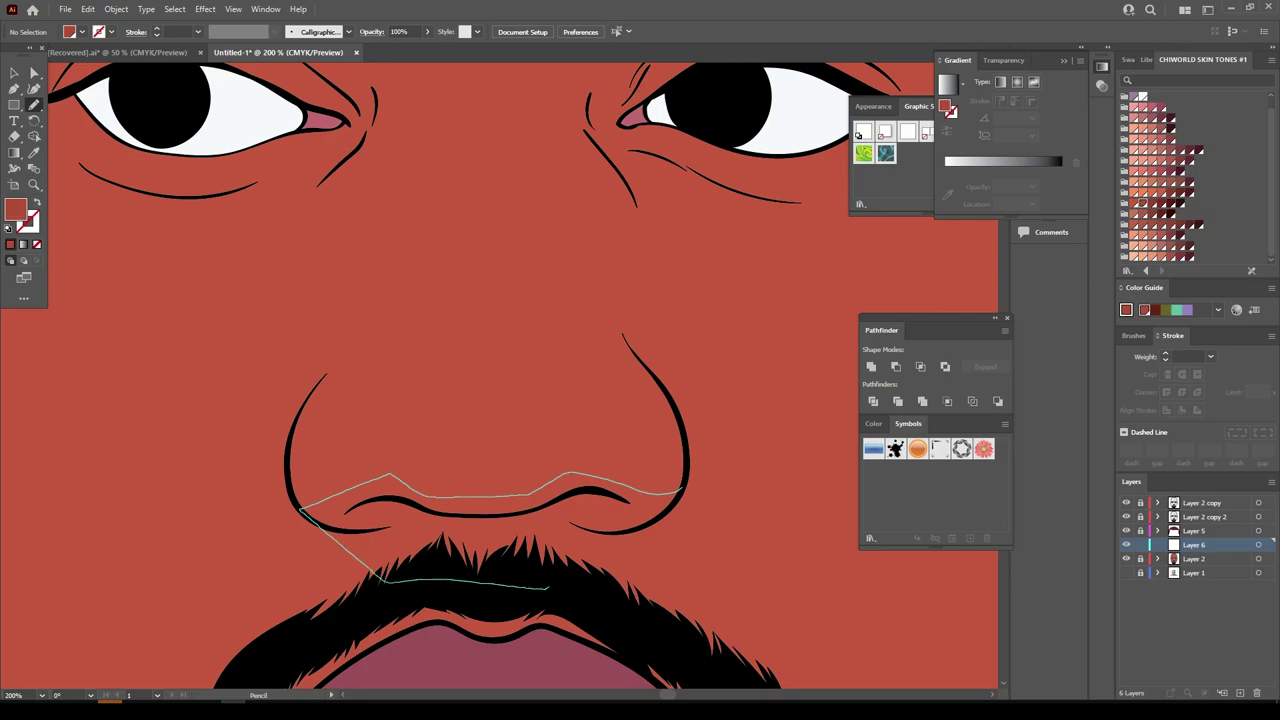
key(v)
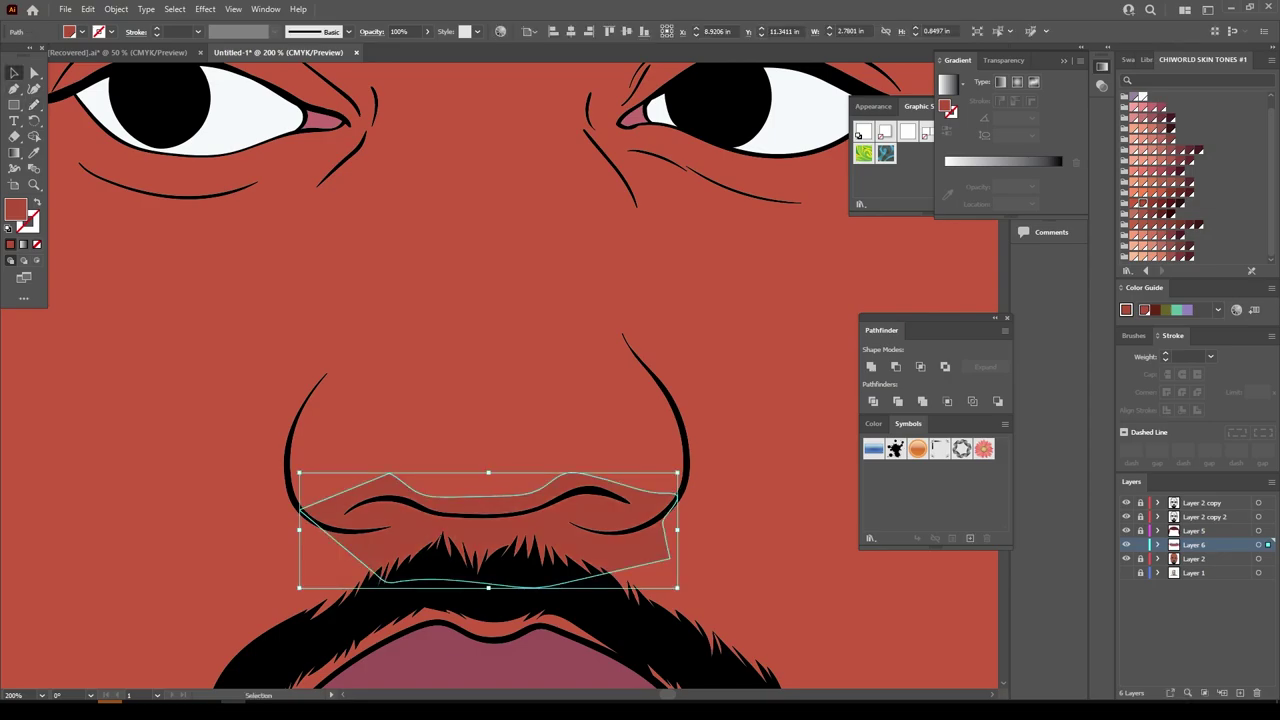
Draw a closed shadow shape running up the side of the nose
key(ctrl+0)
scroll(486, 357, up, 5)
key(ctrl+shift+a)
key(n)
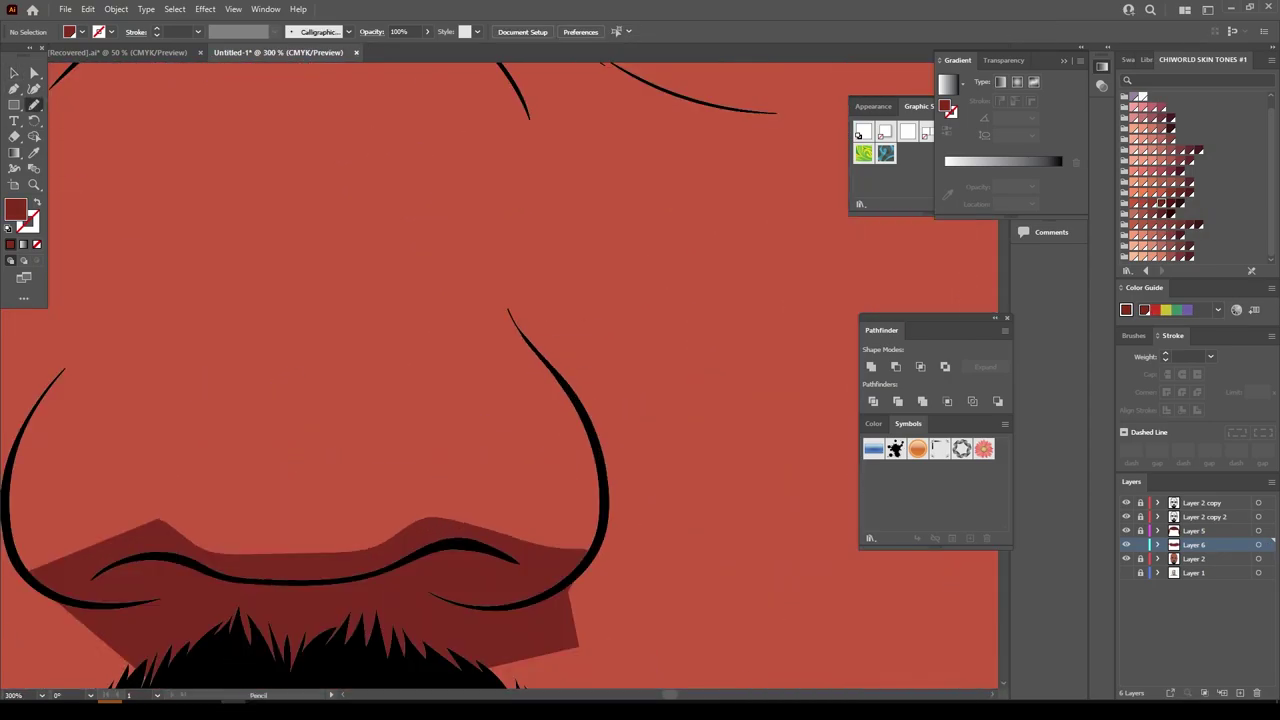
drag(507, 330, 482, 146)
key(ctrl+0)
scroll(450, 450, up, 5)
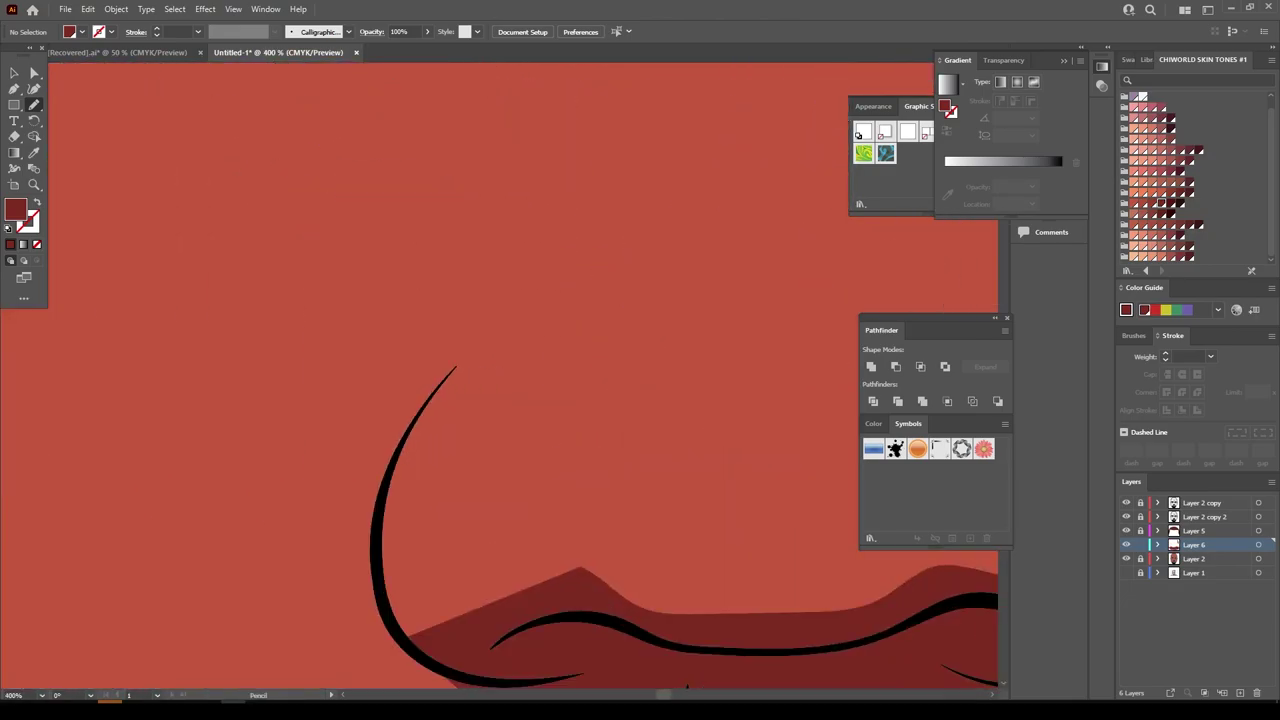
drag(462, 366, 358, 550)
key(ctrl+0)
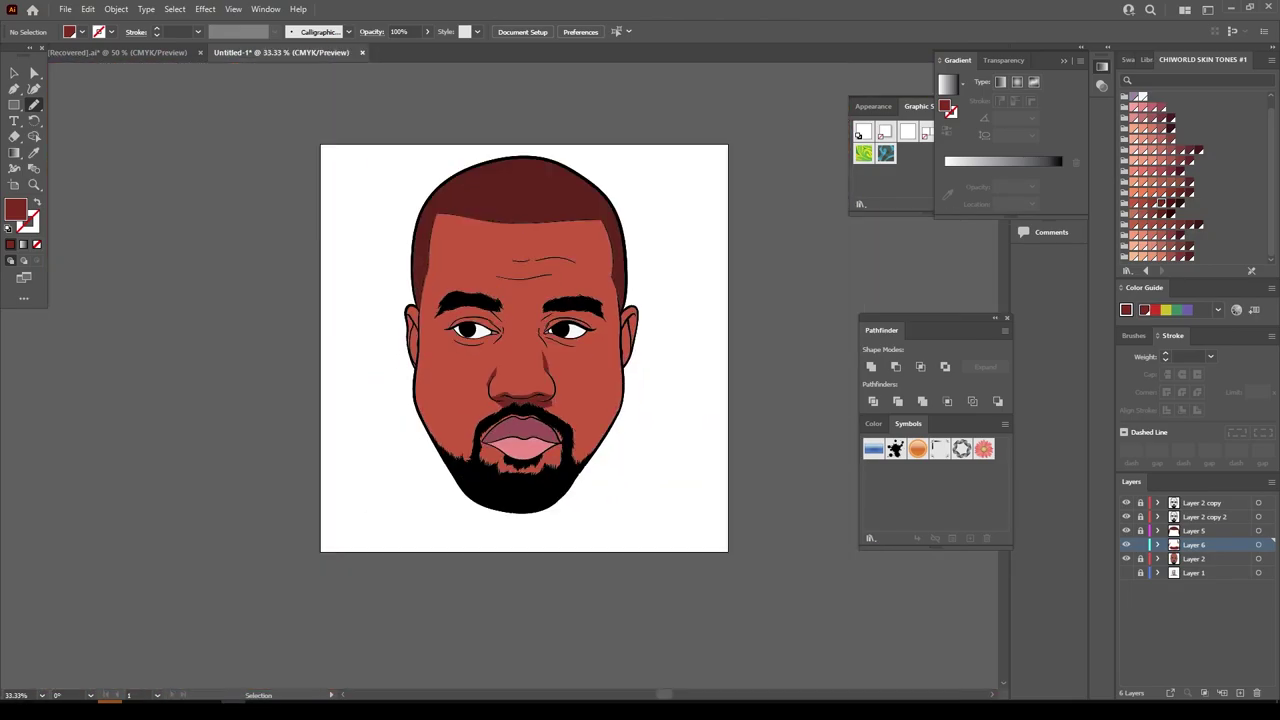
scroll(688, 488, up, 4)
Shade from the chin around the lip corner and under the lower lip
drag(690, 440, 630, 290)
mouse_move(556, 565)
mouse_down()
mouse_move(652, 410)
mouse_move(374, 333)
mouse_move(162, 315)
mouse_move(500, 478)
mouse_up()
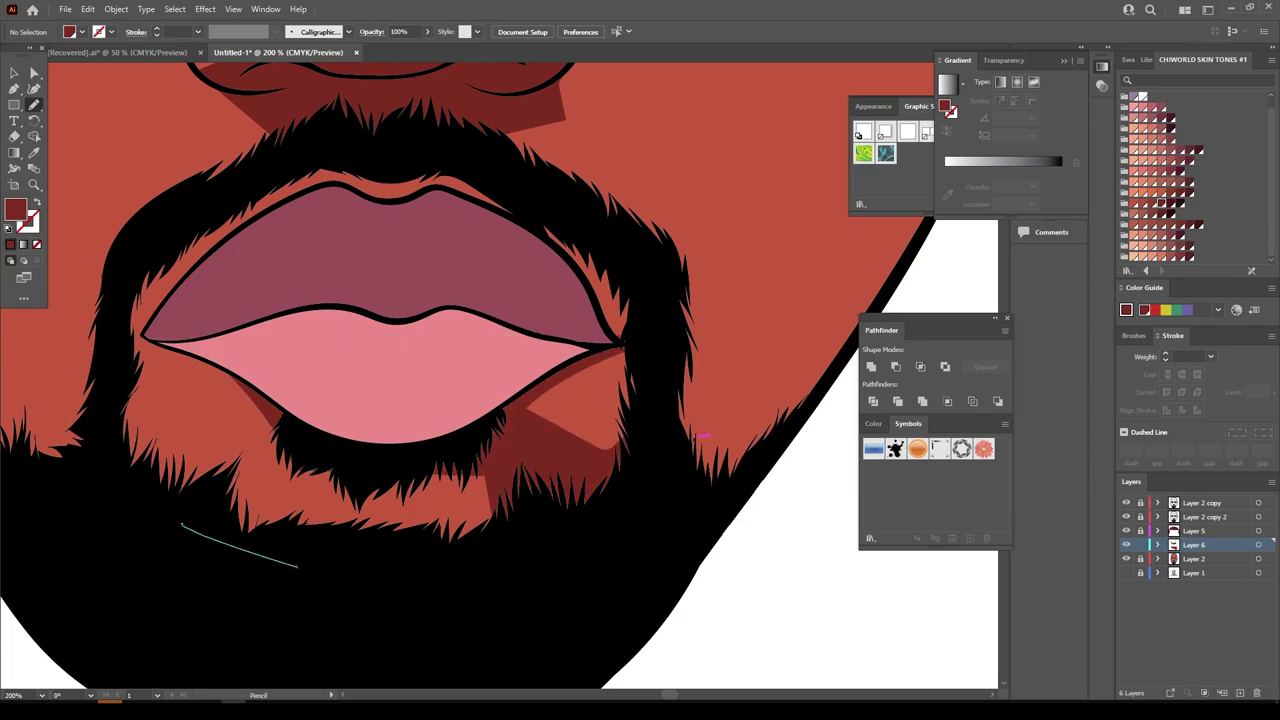
drag(177, 523, 165, 475)
key(ctrl+0)
scroll(530, 275, up, 3)
scroll(530, 290, up, 2)
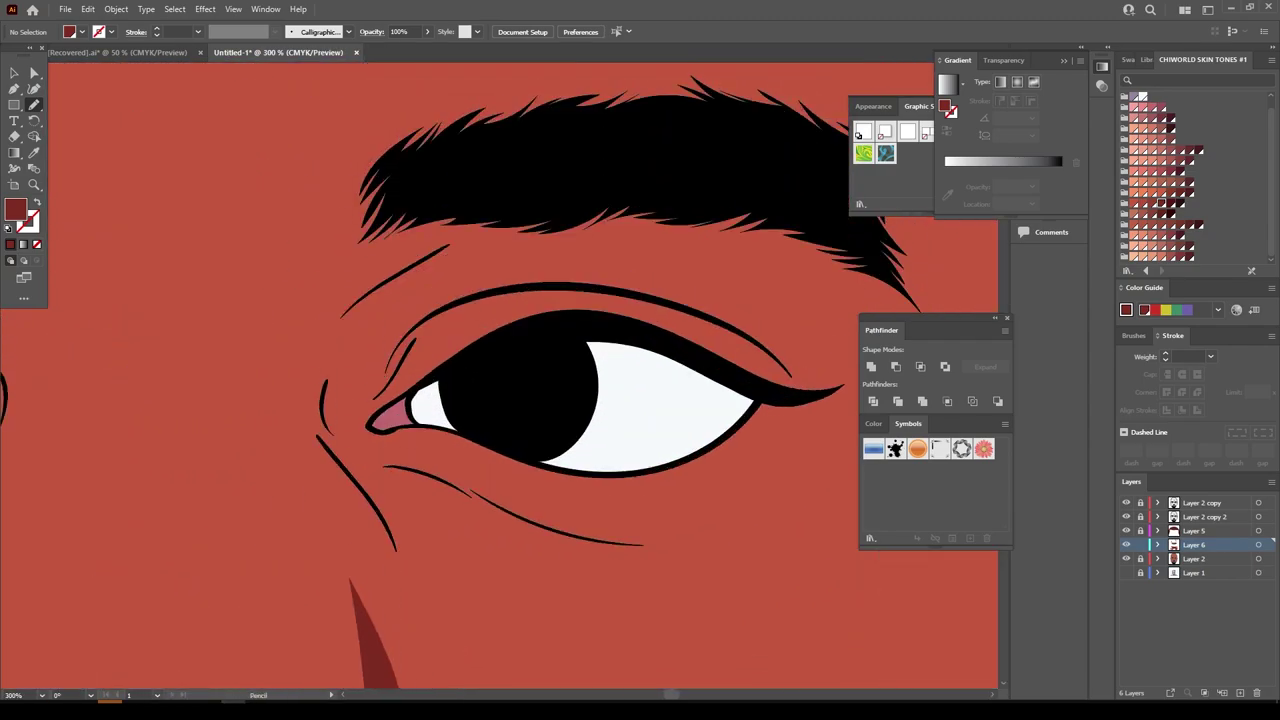
Shade the upper eyelid and from the brow down to the eye's outer corner
mouse_move(385, 412)
mouse_down()
mouse_move(545, 290)
mouse_move(292, 298)
mouse_move(365, 494)
mouse_up()
key(ctrl+0)
scroll(722, 588, up, 3)
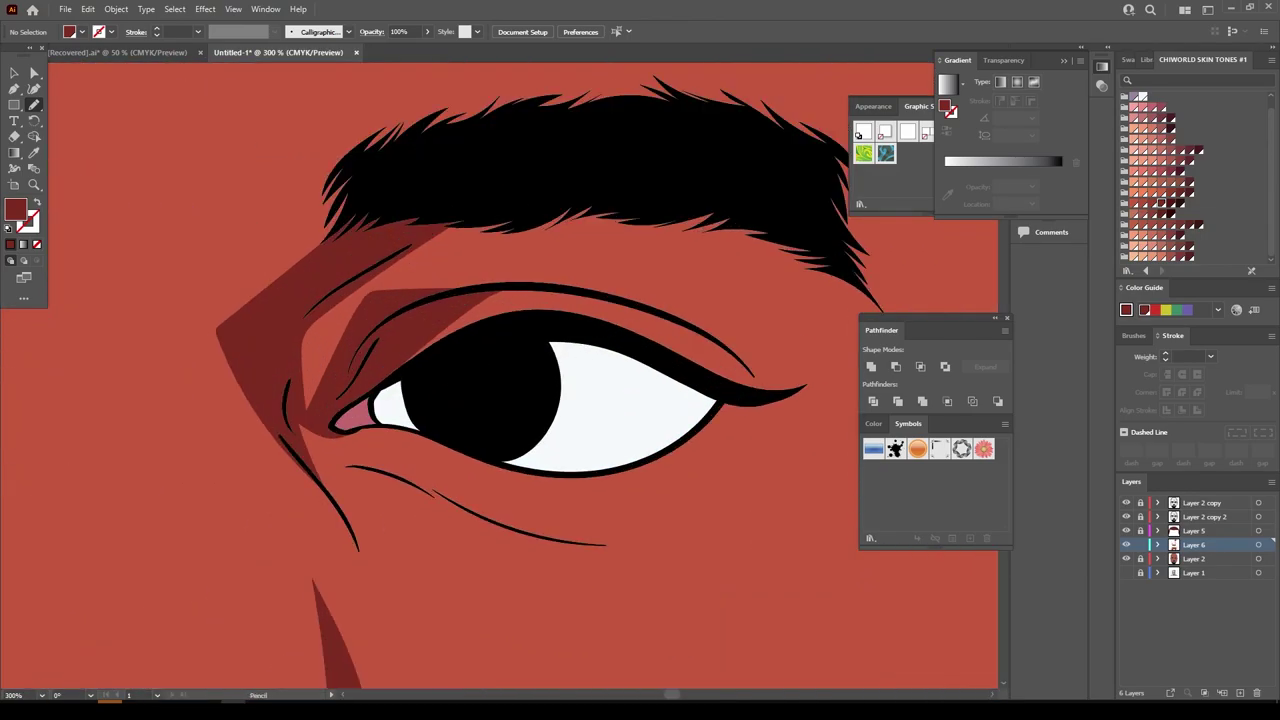
scroll(722, 588, down, 1)
drag(374, 268, 441, 452)
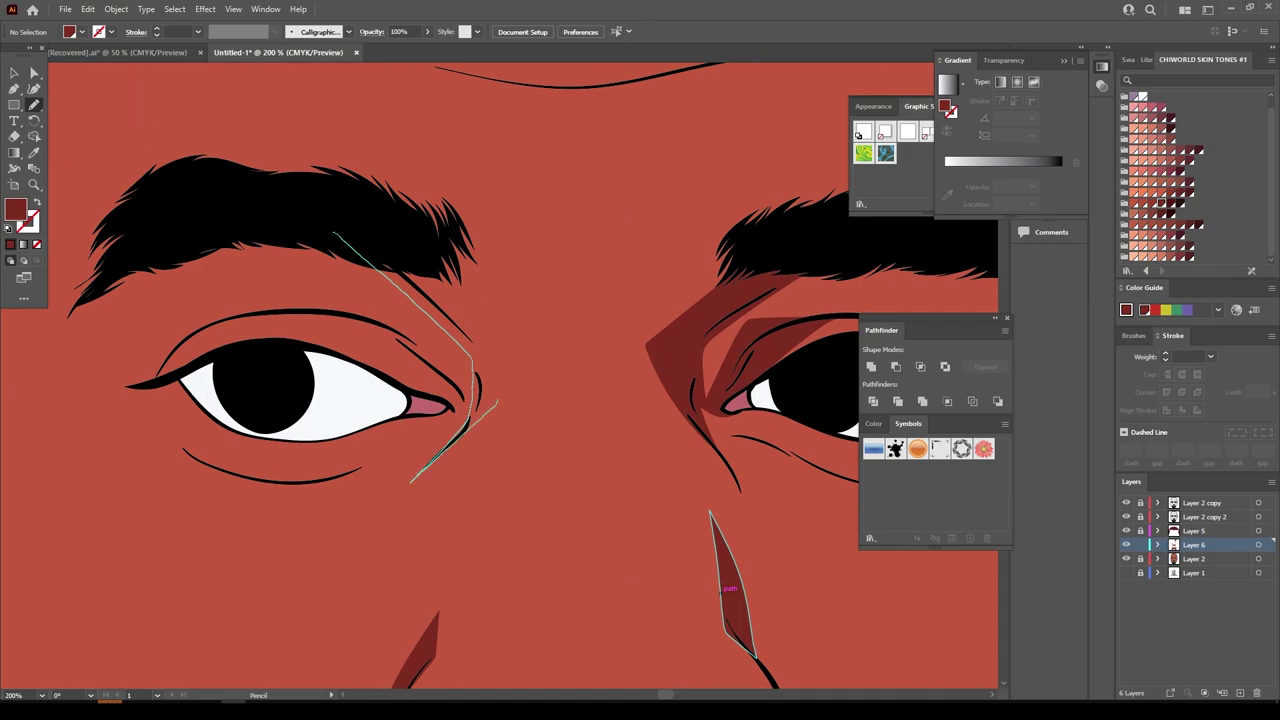
drag(490, 316, 490, 316)
scroll(490, 316, up, 3)
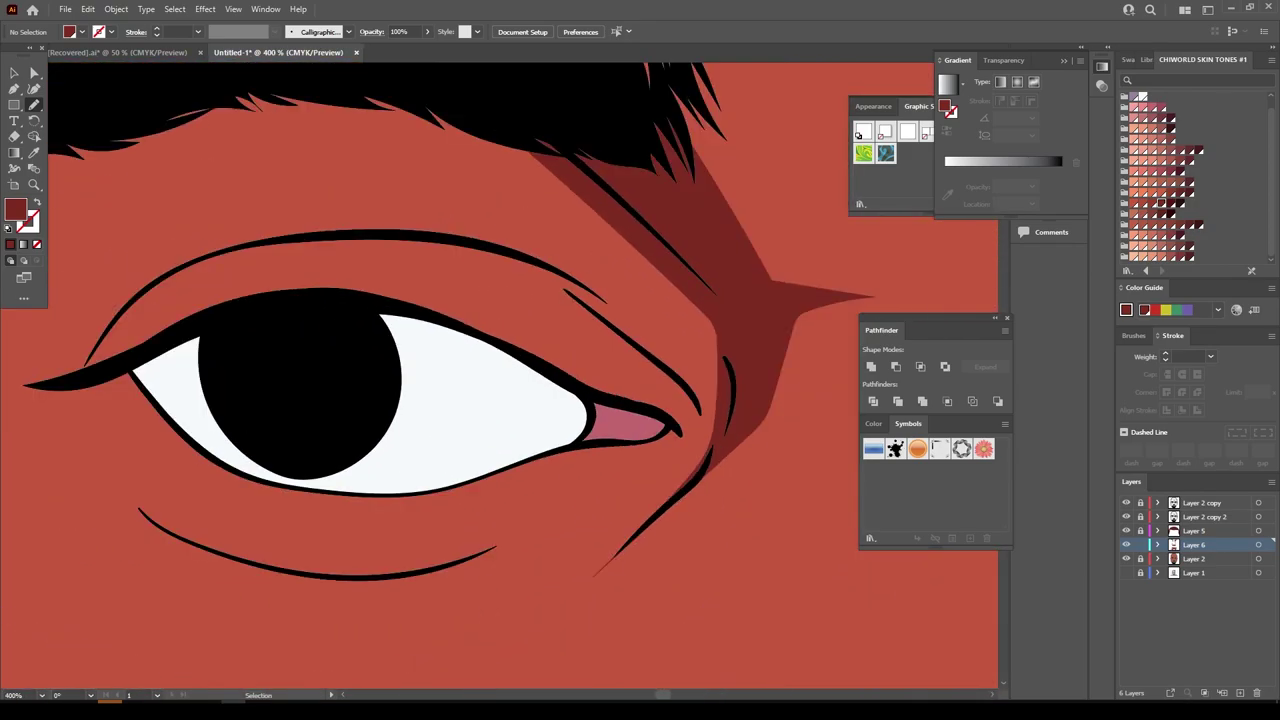
Shade the eyelid crease, below the first eye, and beneath the other eye
mouse_move(155, 370)
mouse_down()
mouse_move(510, 250)
mouse_move(730, 378)
mouse_move(294, 235)
mouse_move(140, 375)
mouse_up()
drag(270, 515, 174, 516)
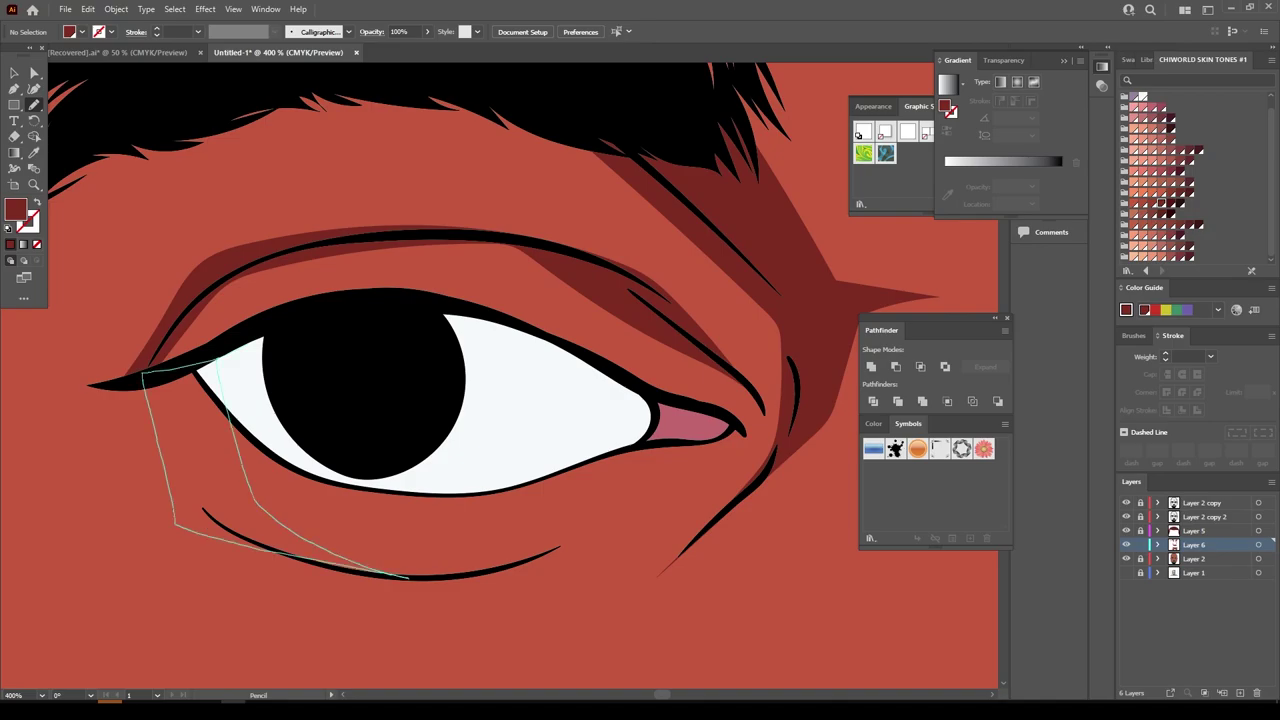
key(ctrl+0)
scroll(657, 380, up, 5)
mouse_move(517, 330)
mouse_down()
mouse_move(500, 430)
mouse_move(572, 403)
mouse_move(736, 202)
mouse_move(480, 290)
mouse_move(400, 250)
mouse_up()
Shade the forehead beside and above the eyebrow
key(ctrl+0)
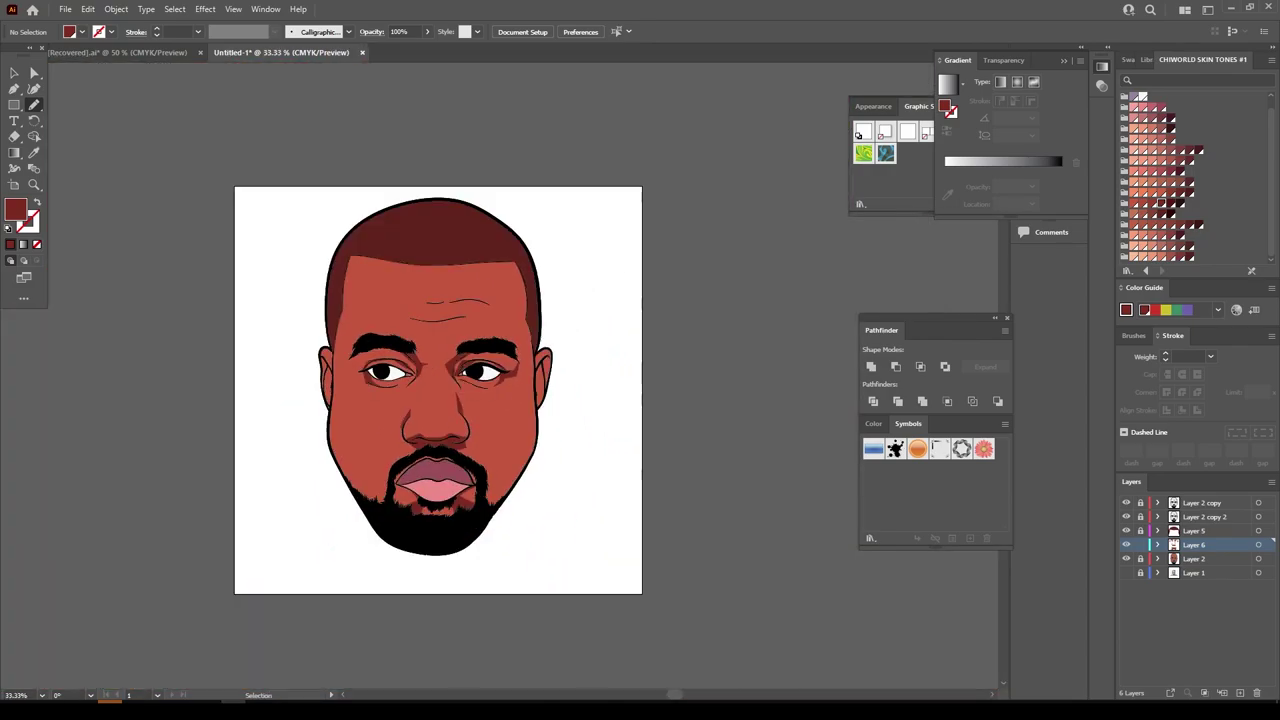
scroll(527, 315, up, 5)
scroll(527, 315, up, 2)
drag(492, 555, 460, 450)
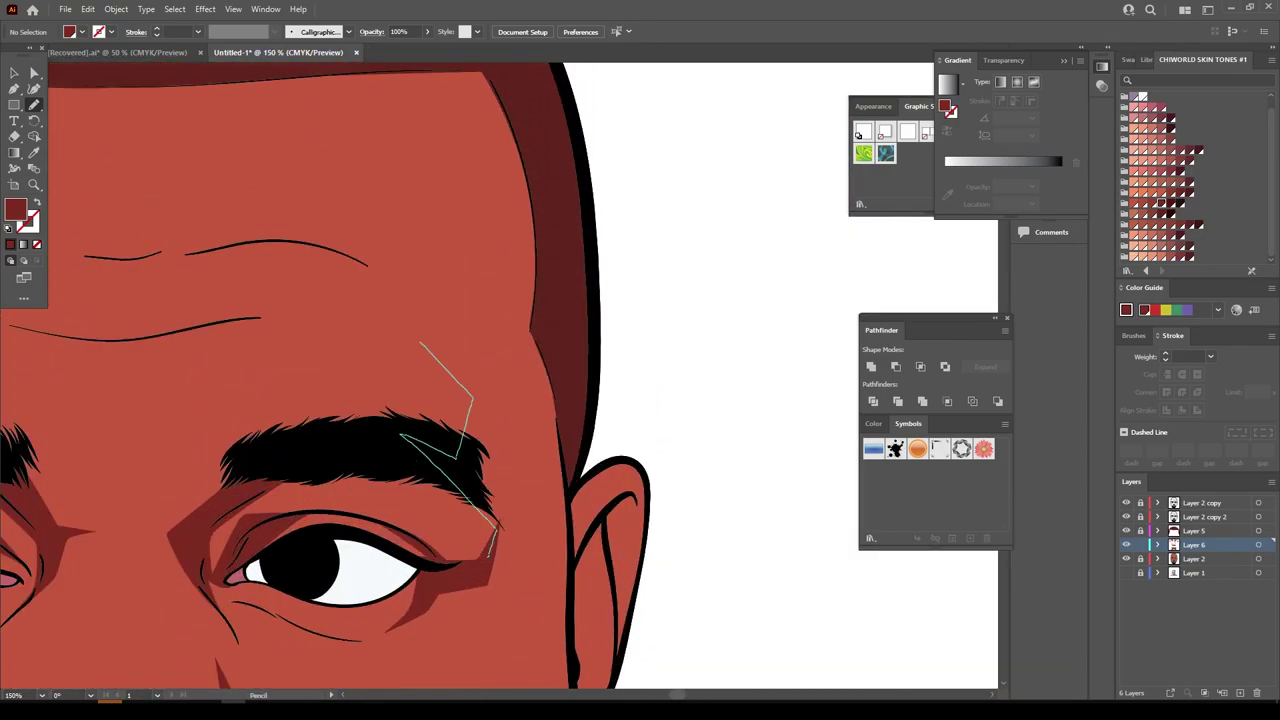
mouse_move(399, 283)
mouse_down()
mouse_move(454, 66)
mouse_move(550, 640)
mouse_move(490, 555)
mouse_up()
key(ctrl+0)
scroll(394, 335, up, 3)
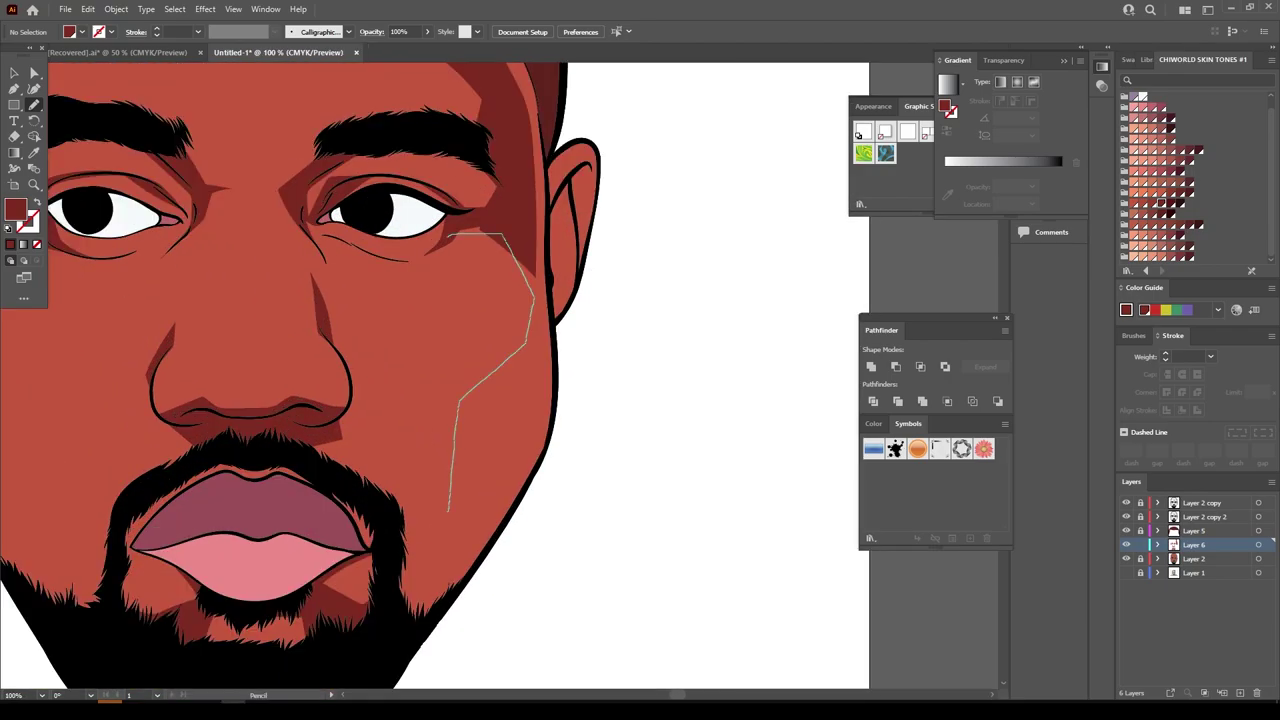
Draw a closed shading shape along the jaw down to the beard
drag(448, 510, 398, 655)
drag(550, 400, 450, 236)
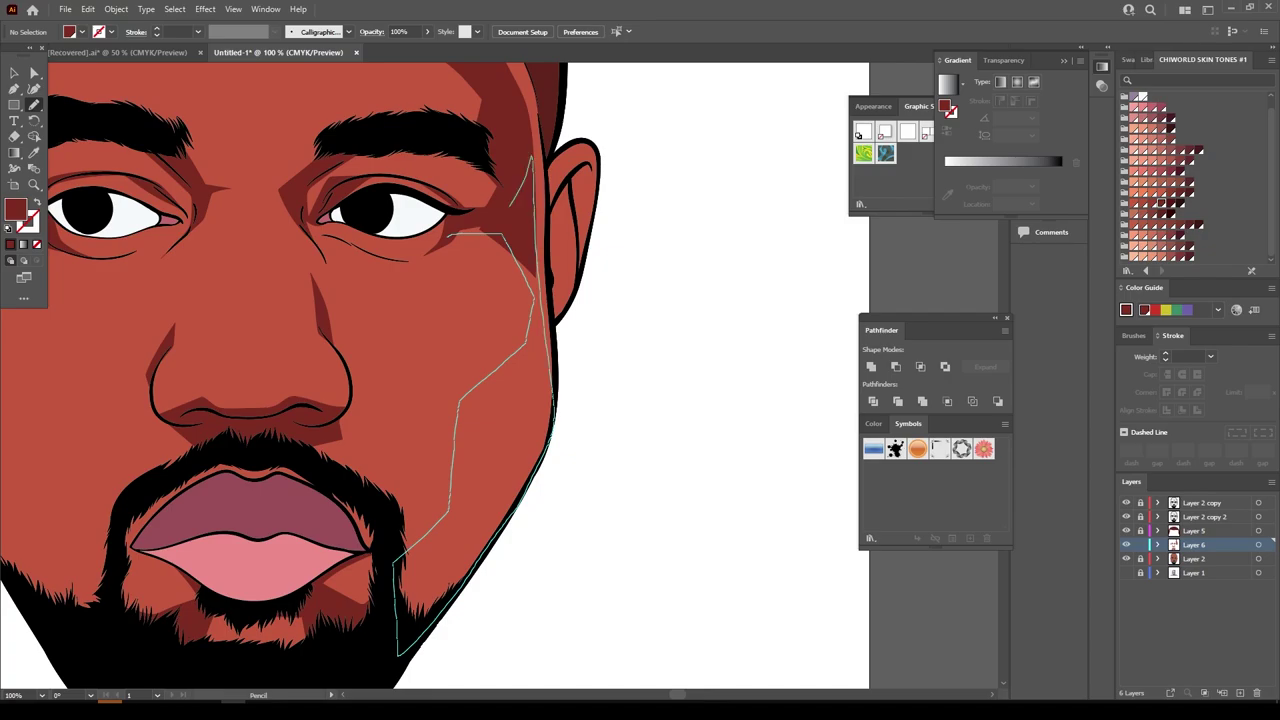
key(ctrl+0)
scroll(543, 290, up, 5)
Add dark shading shapes inside the ear
drag(400, 350, 527, 450)
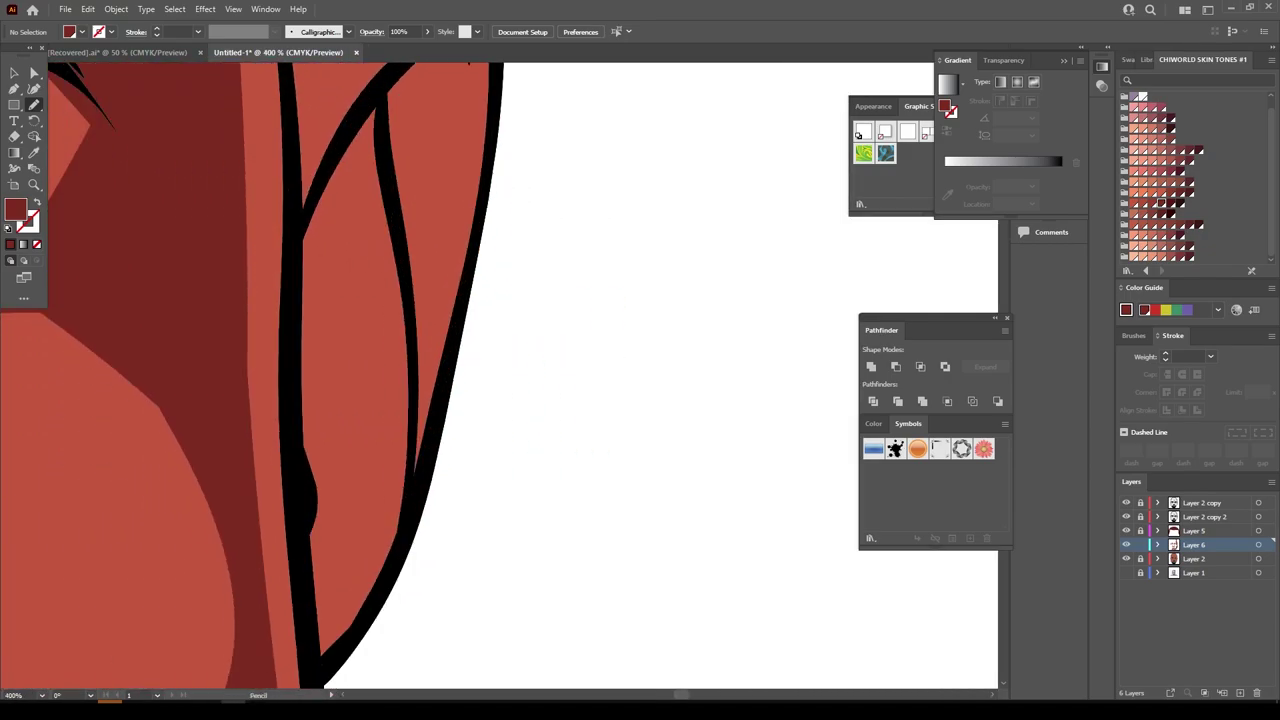
drag(320, 660, 300, 125)
drag(385, 302, 470, 226)
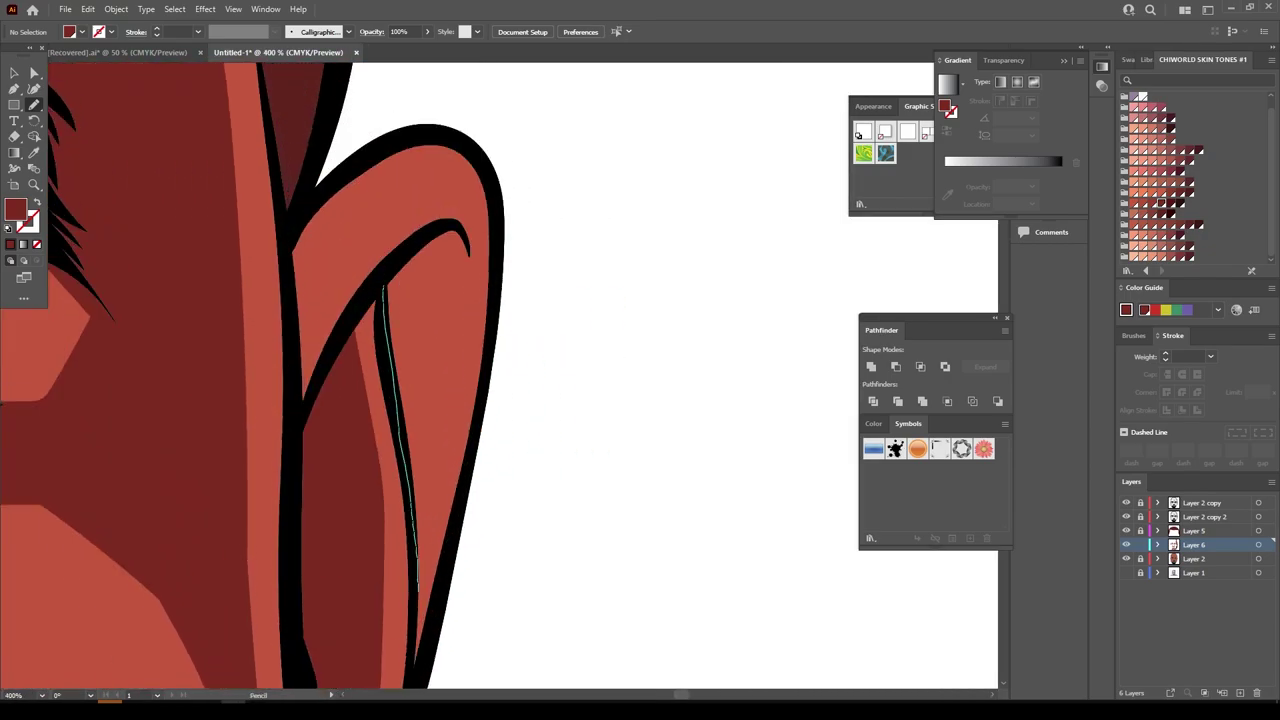
mouse_move(292, 328)
mouse_down()
mouse_move(392, 236)
mouse_move(470, 320)
mouse_up()
key(ctrl+0)
scroll(543, 350, up, 3)
scroll(477, 438, up, 3)
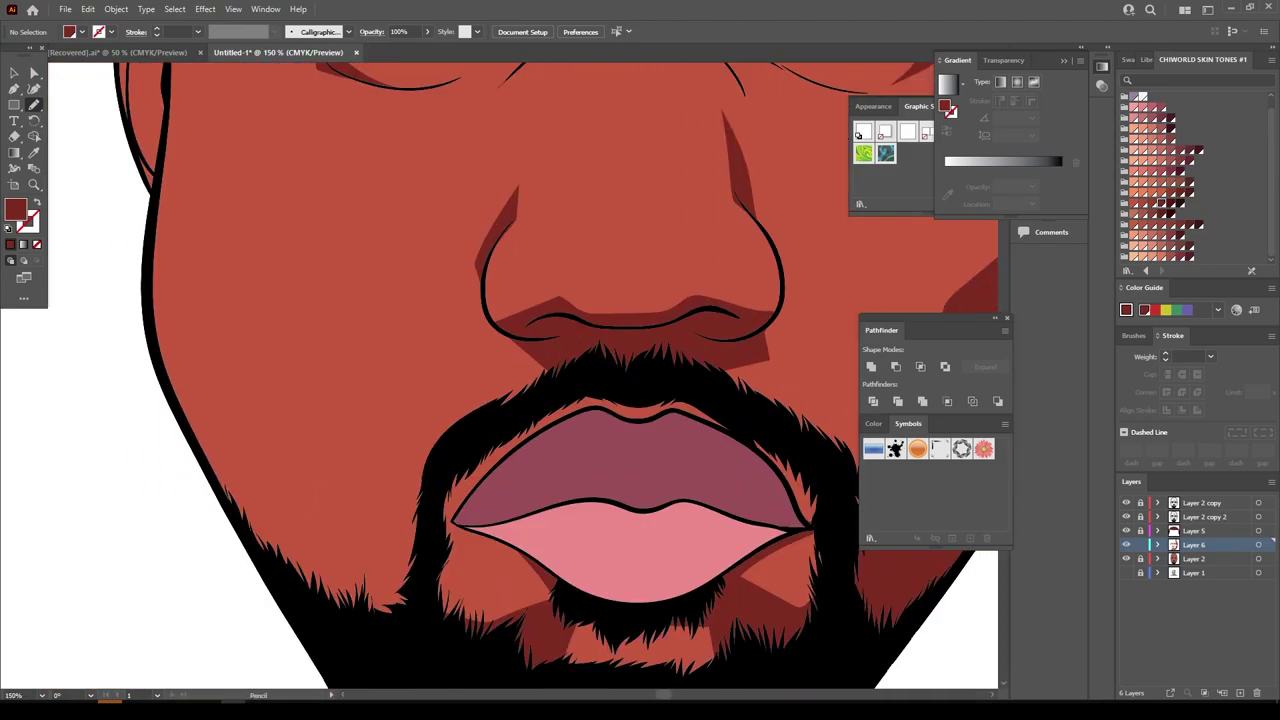
Shade the left cheek from the lower beard edge up beside the eye
drag(304, 530, 412, 622)
mouse_move(278, 403)
mouse_down()
mouse_move(191, 234)
mouse_move(171, 114)
mouse_up()
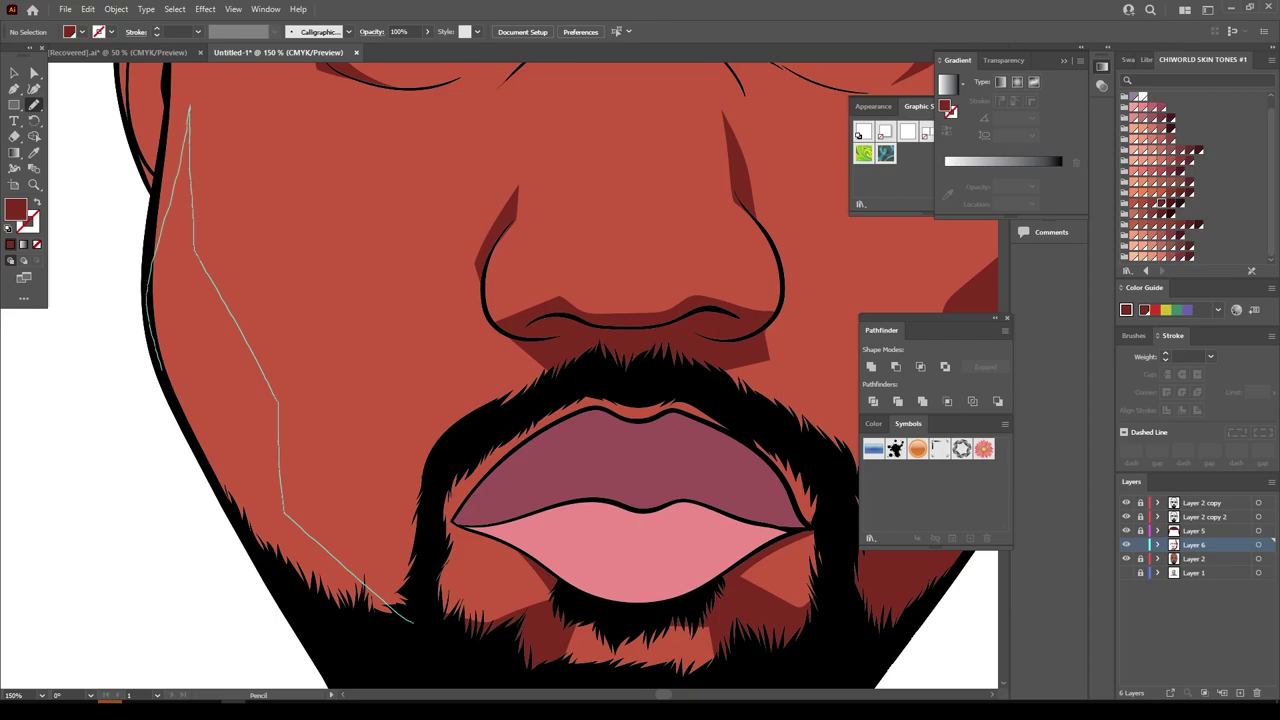
scroll(171, 114, up, 3)
scroll(171, 114, left, 3)
scroll(366, 583, up, 3)
drag(366, 583, 403, 355)
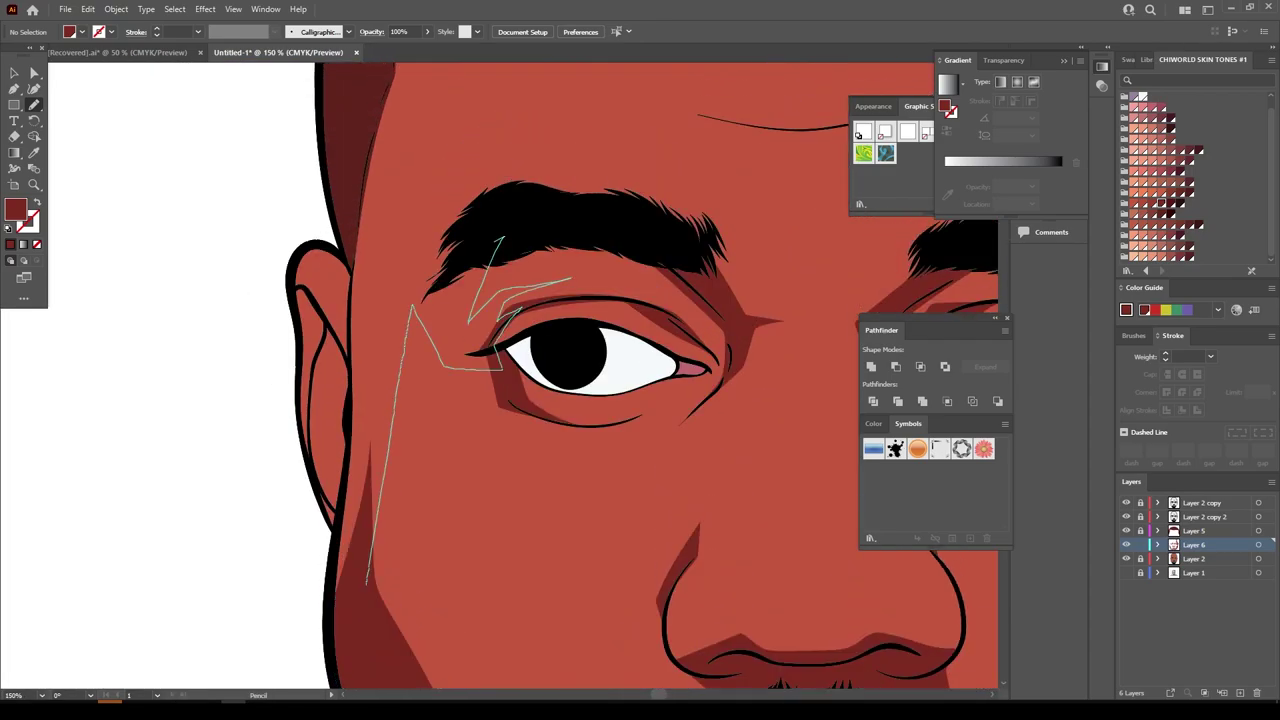
drag(494, 282, 362, 500)
scroll(298, 410, down, 5)
scroll(298, 410, up, 7)
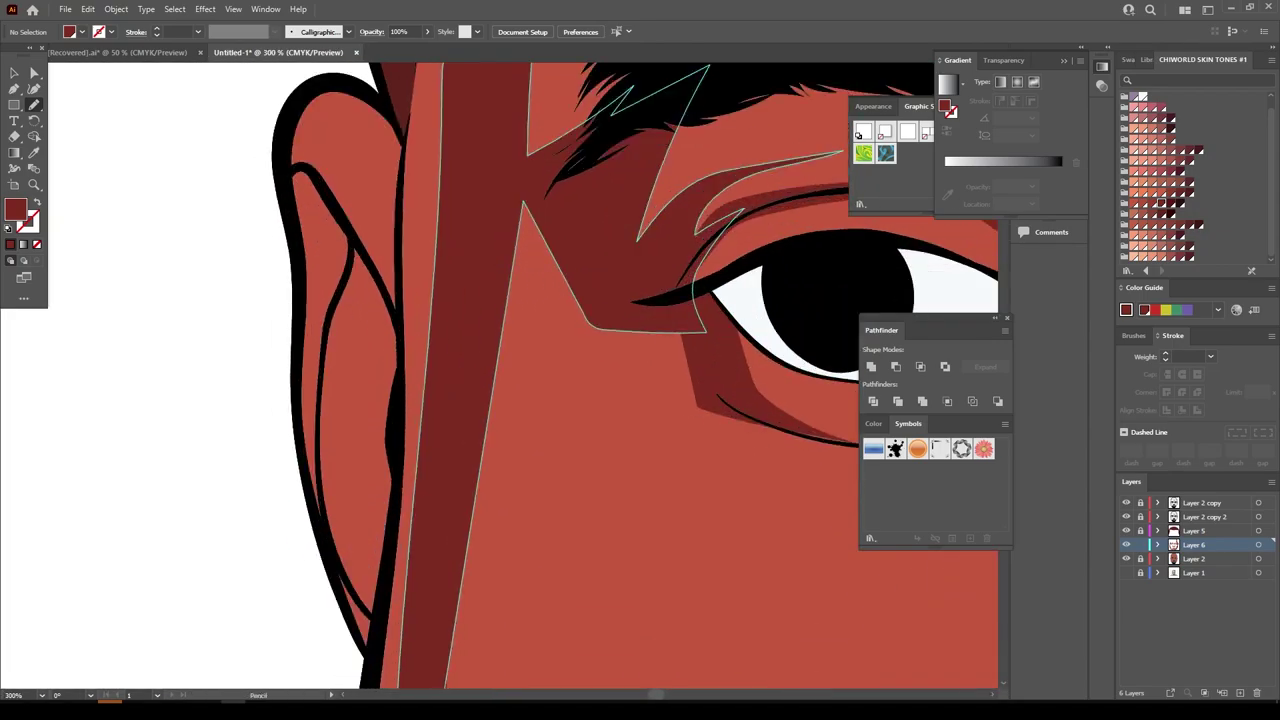
scroll(390, 452, down, 2)
Trace shading around the ear outline
mouse_move(390, 452)
mouse_down()
mouse_move(320, 300)
mouse_move(290, 140)
mouse_move(398, 362)
mouse_up()
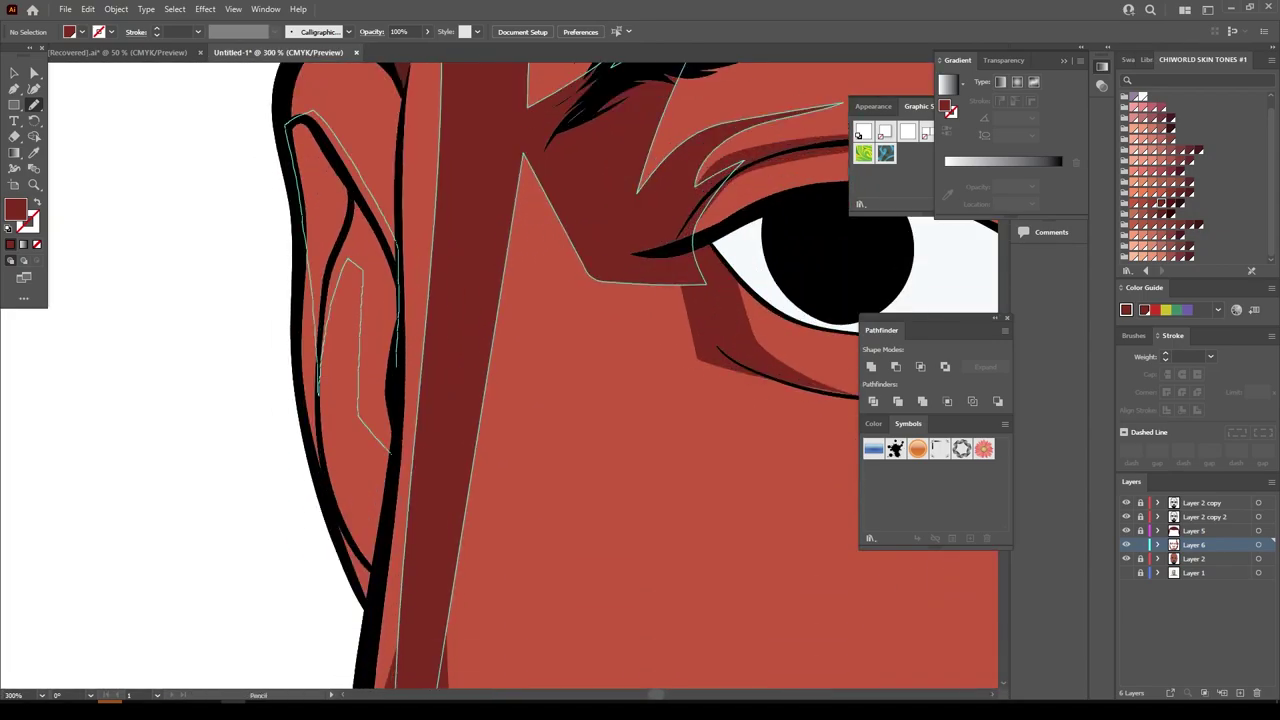
scroll(412, 636, up, 4)
scroll(412, 636, down, 3)
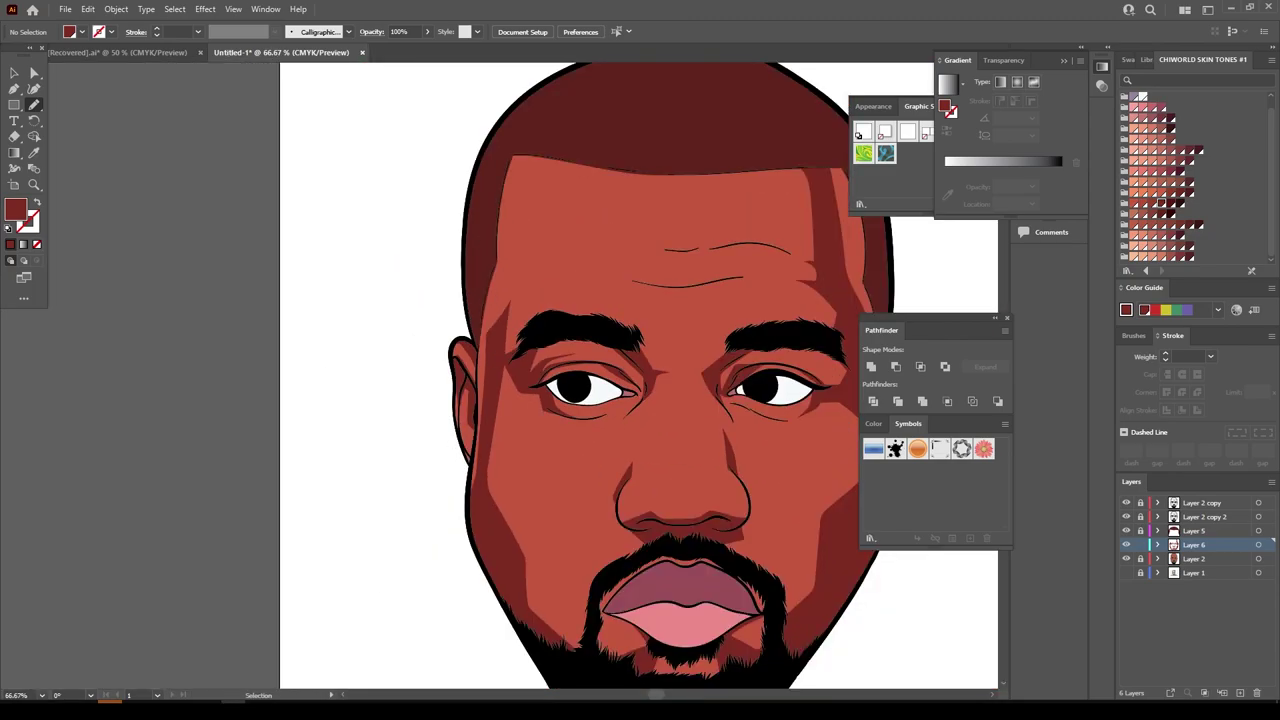
scroll(412, 636, down, 2)
scroll(165, 372, up, 4)
scroll(165, 372, up, 3)
Add dark shadow shapes under the eyes
mouse_move(165, 372)
mouse_down()
mouse_move(440, 470)
mouse_move(168, 374)
mouse_up()
scroll(168, 374, down, 5)
scroll(463, 371, up, 5)
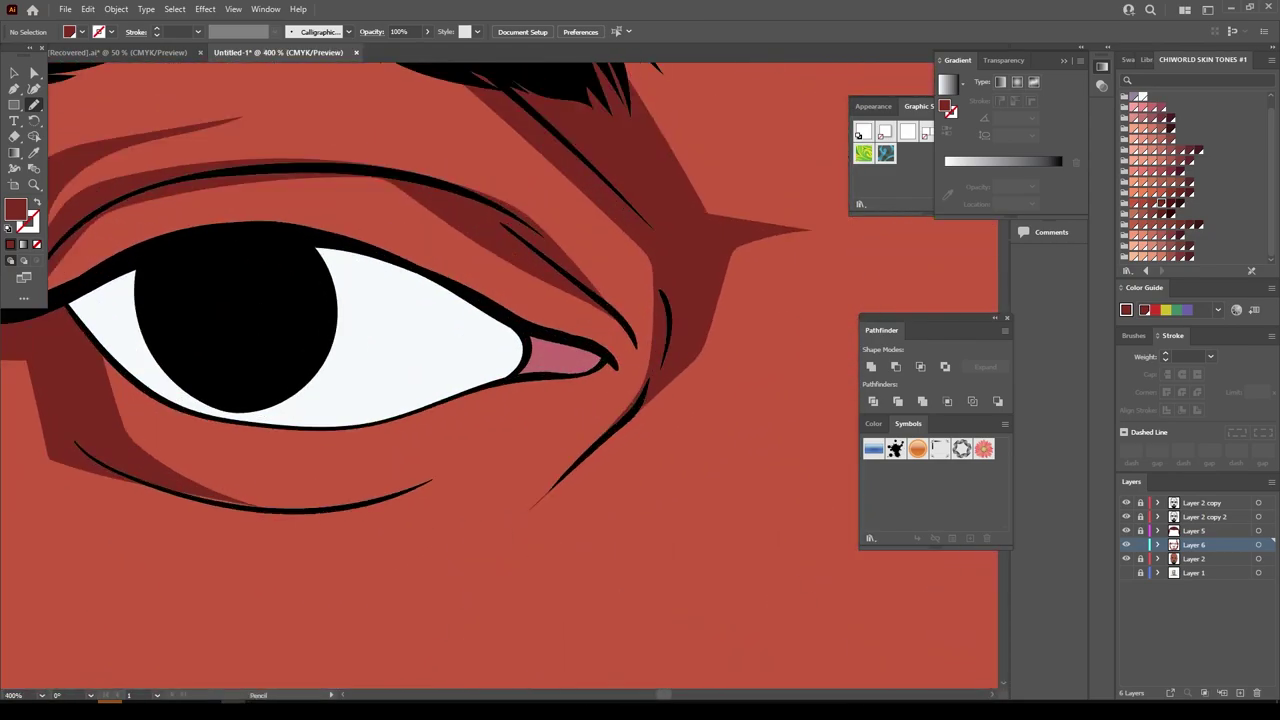
mouse_move(135, 476)
mouse_down()
mouse_move(392, 500)
mouse_move(140, 474)
mouse_up()
scroll(501, 381, down, 5)
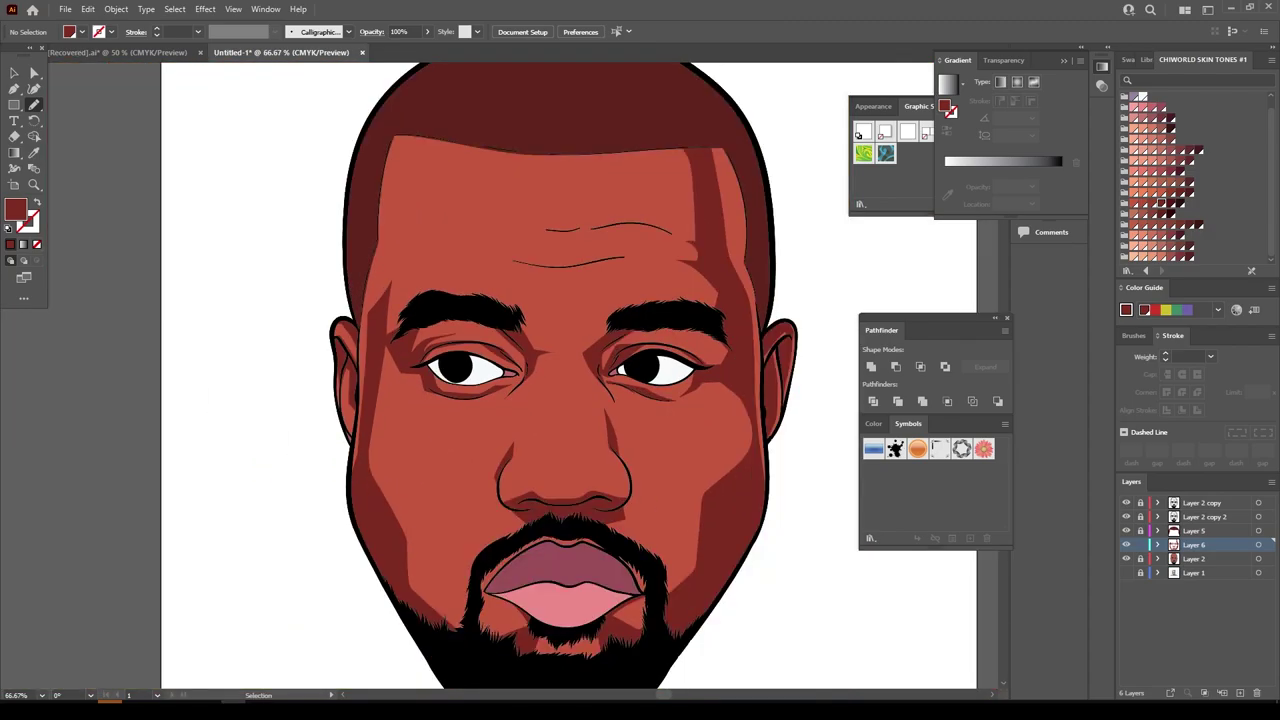
scroll(440, 300, up, 1)
scroll(440, 300, up, 2)
Shade the forehead and up the side of the head, then add Layer 7
mouse_move(320, 555)
mouse_down()
mouse_move(390, 416)
mouse_move(370, 182)
mouse_move(325, 550)
mouse_up()
scroll(440, 400, down, 2)
scroll(440, 400, down, 3)
scroll(560, 300, up, 5)
mouse_move(440, 594)
mouse_down()
mouse_move(465, 472)
mouse_move(352, 158)
mouse_up()
scroll(460, 370, down, 3)
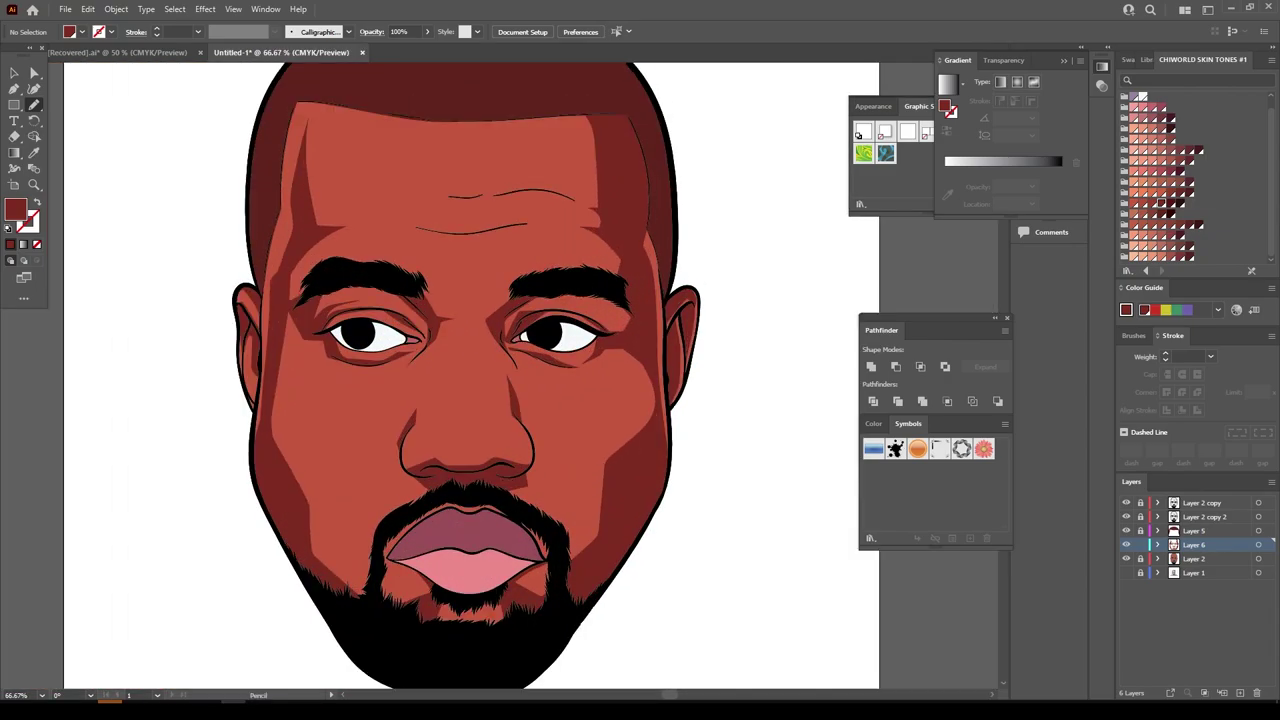
key(ctrl+l)
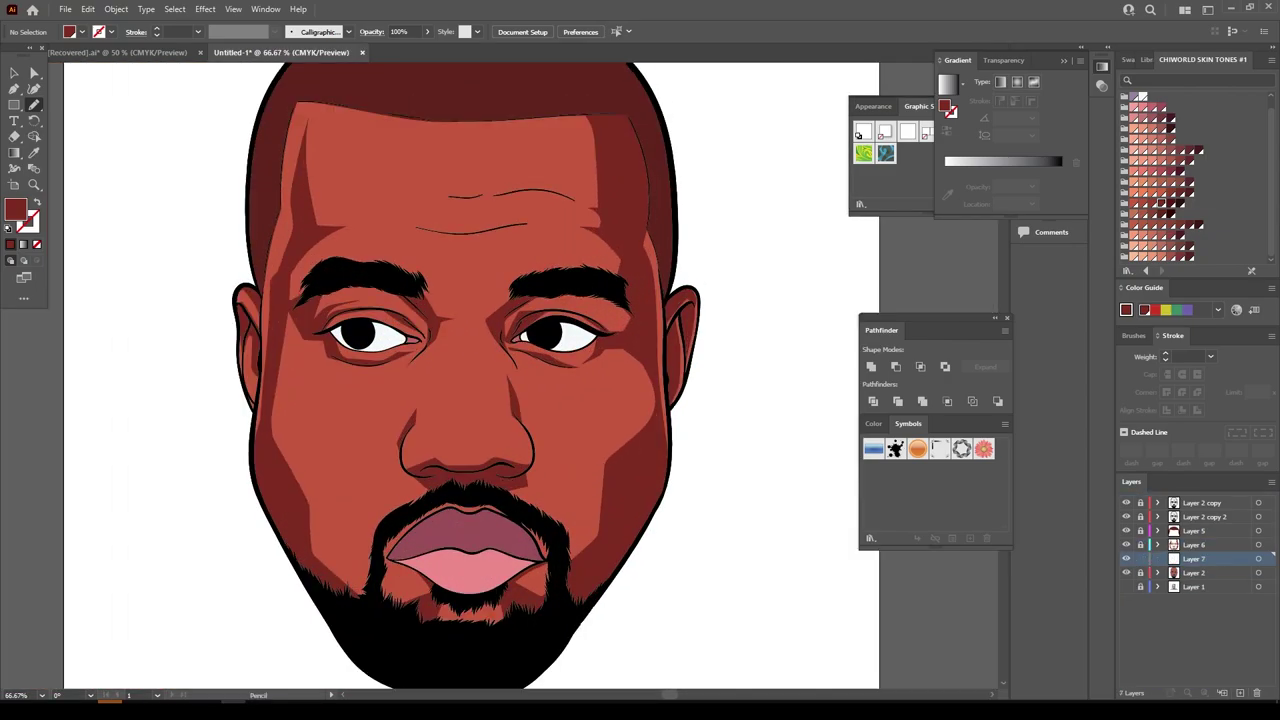
Darken the nose shading via Adjust Color Balance in CMYK: less cyan, more black
key(ctrl+plus)
key(ctrl+plus)
key(ctrl+plus)
scroll(570, 560, down, 3)
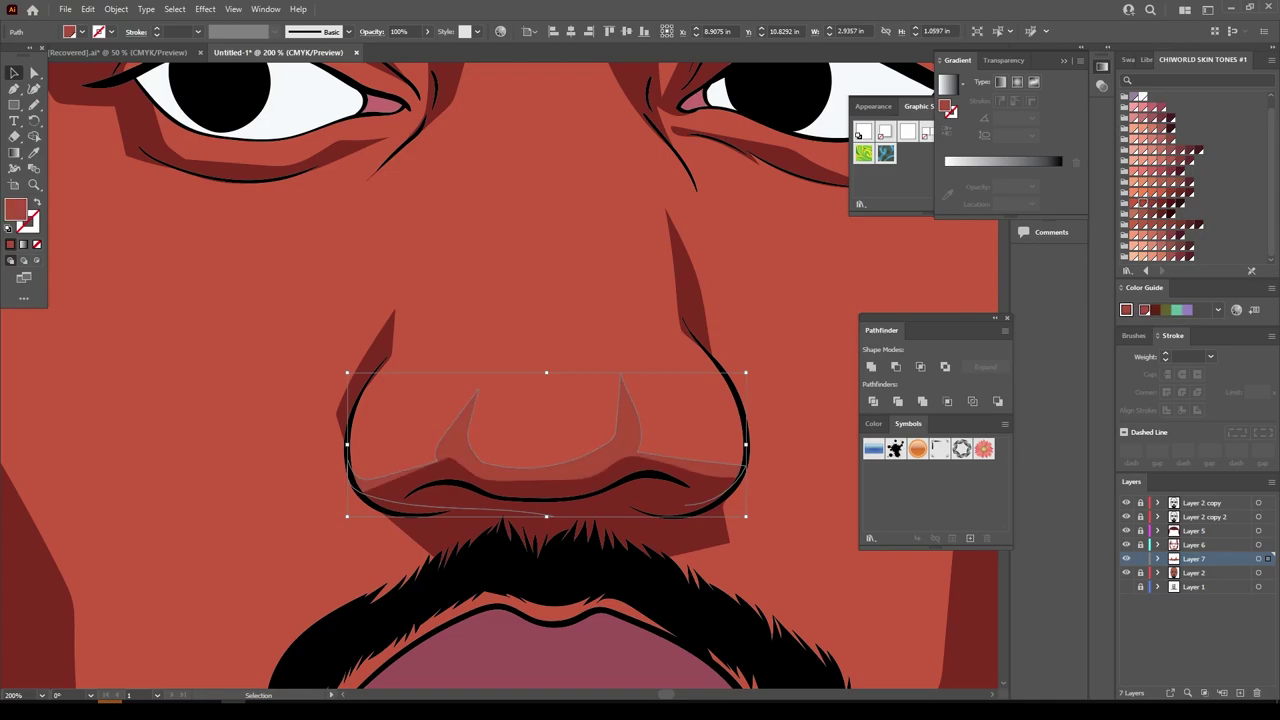
click(88, 9)
click(386, 291)
click(885, 297)
click(880, 356)
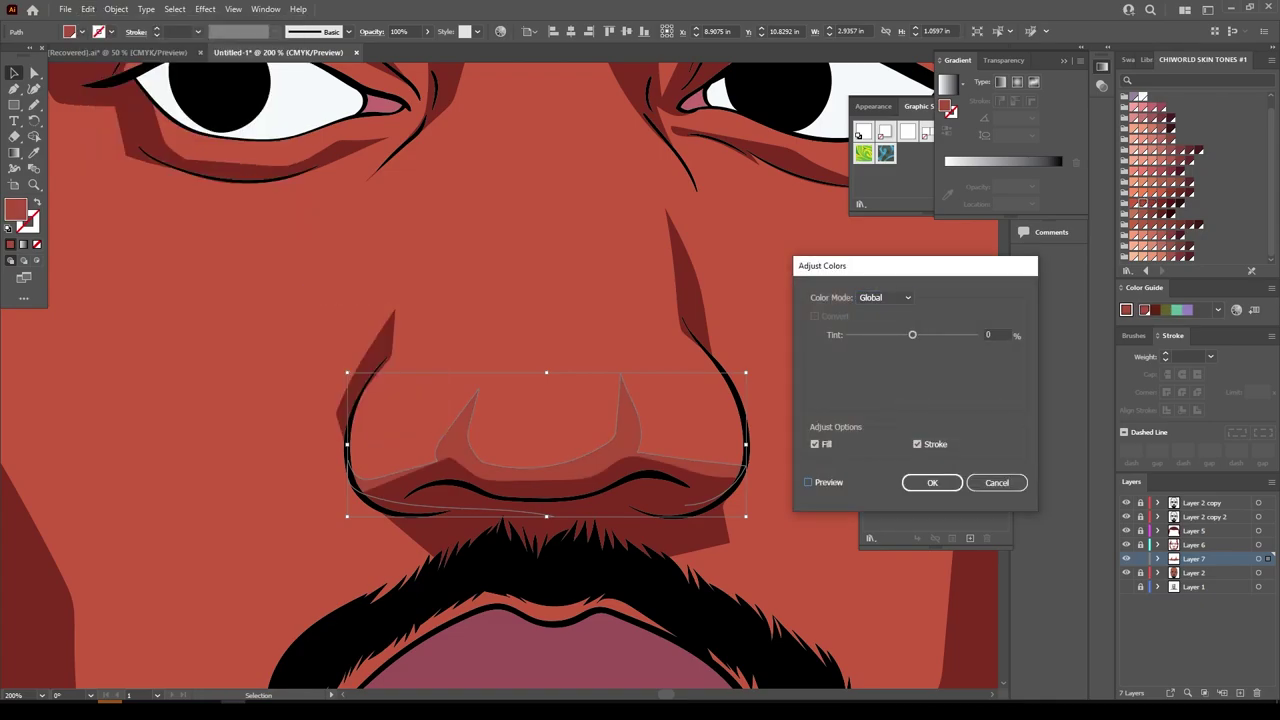
click(808, 482)
click(885, 297)
click(880, 341)
drag(912, 395, 922, 395)
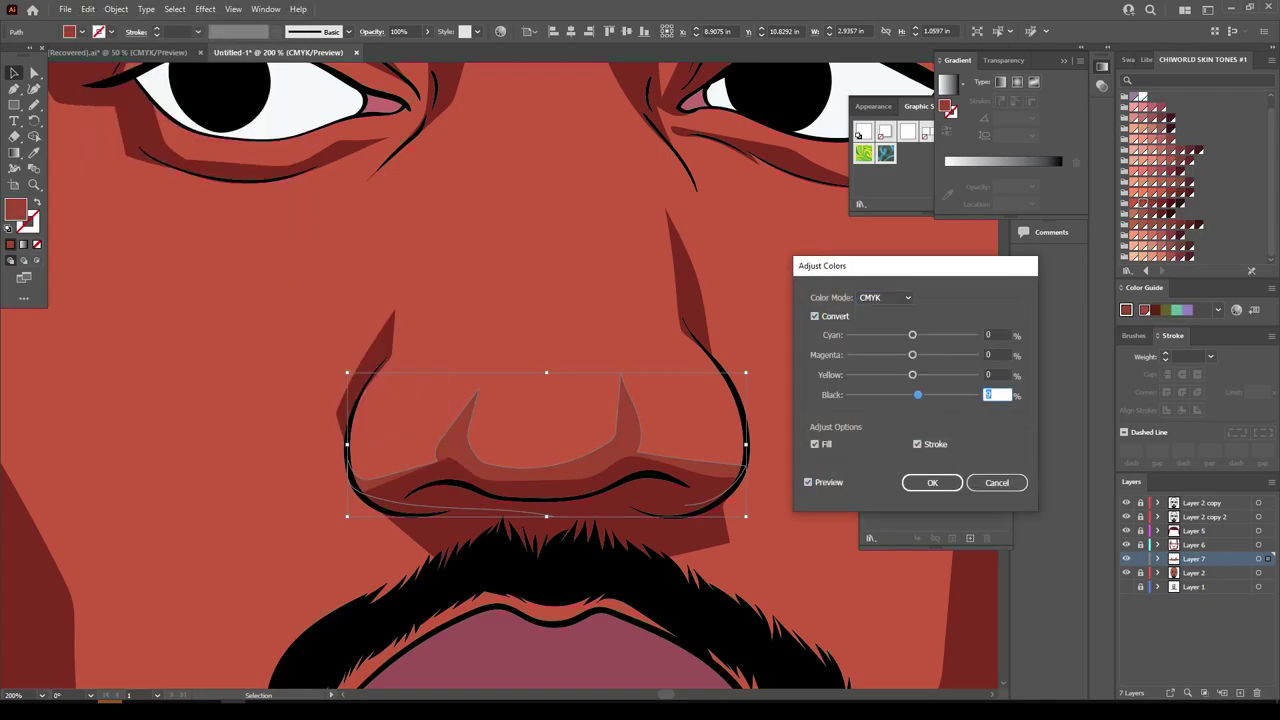
drag(912, 335, 905, 335)
click(992, 395)
key(Tab)
key(Return)
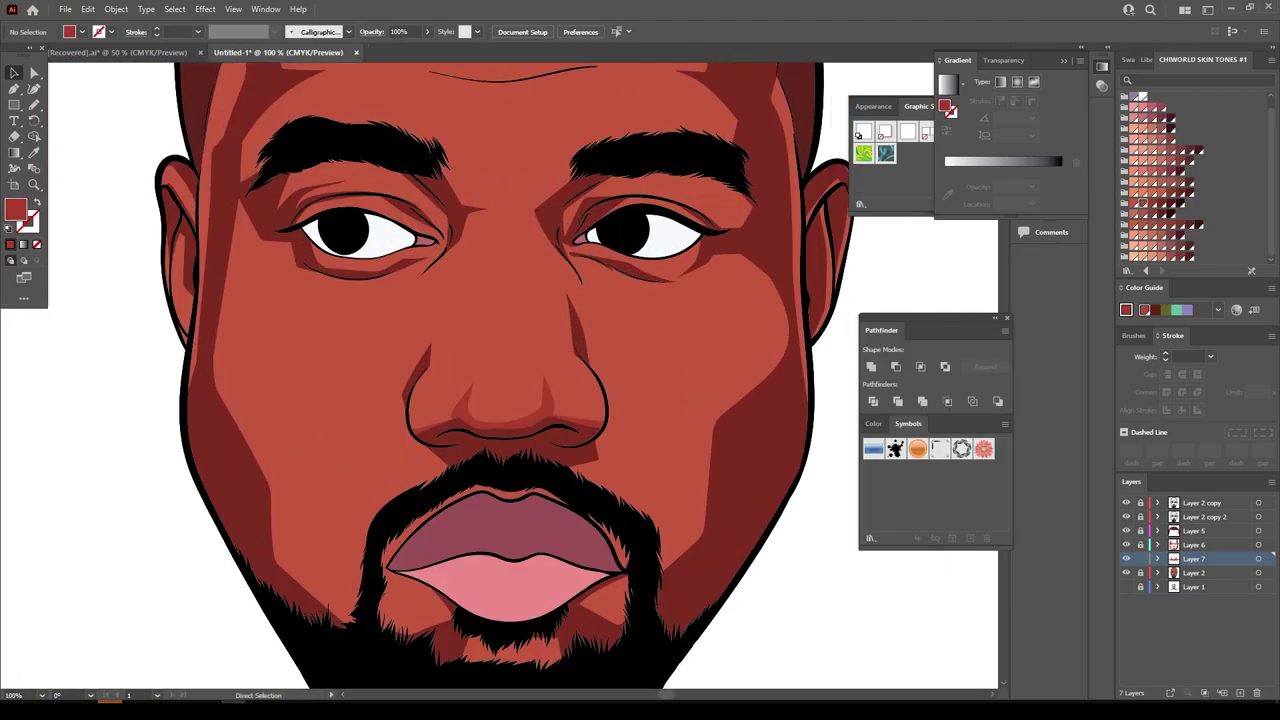
With the Pencil tool, draw a lighter shading shape beside the brow
key(ctrl+plus)
key(ctrl+plus)
key(ctrl+plus)
key(n)
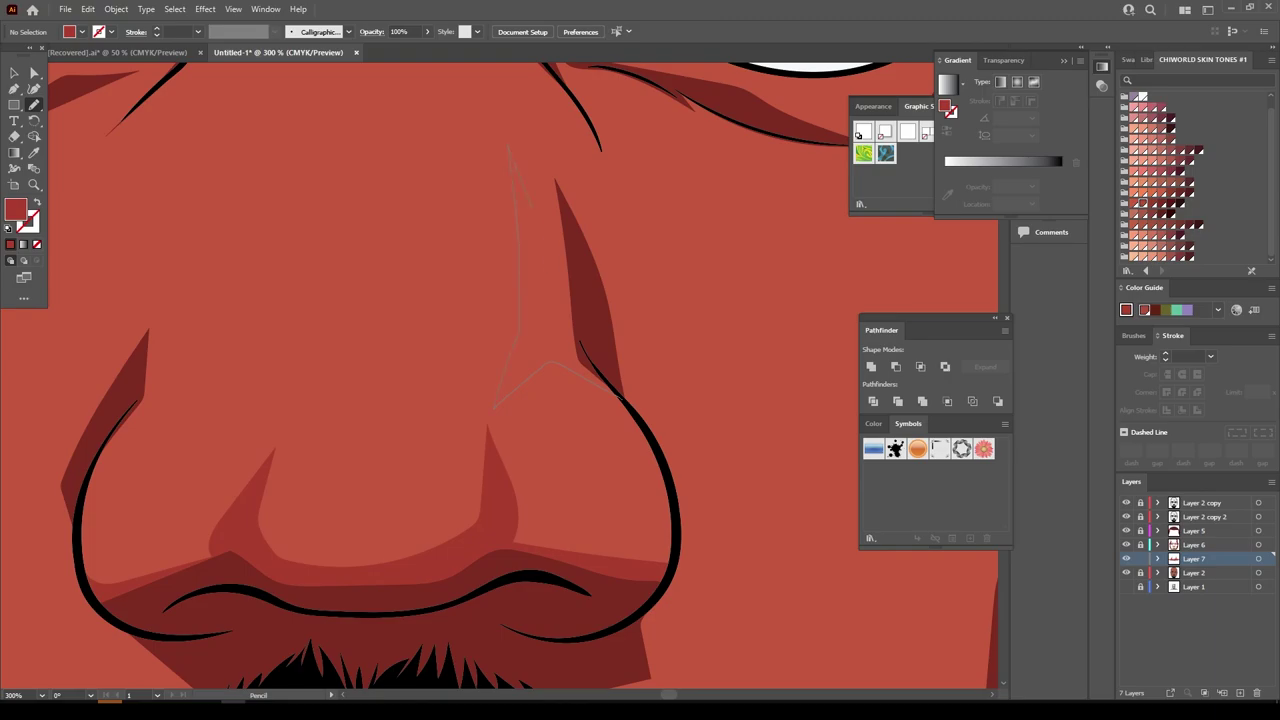
key(ctrl+z)
key(ctrl+minus)
key(ctrl+minus)
key(ctrl+plus)
key(ctrl+plus)
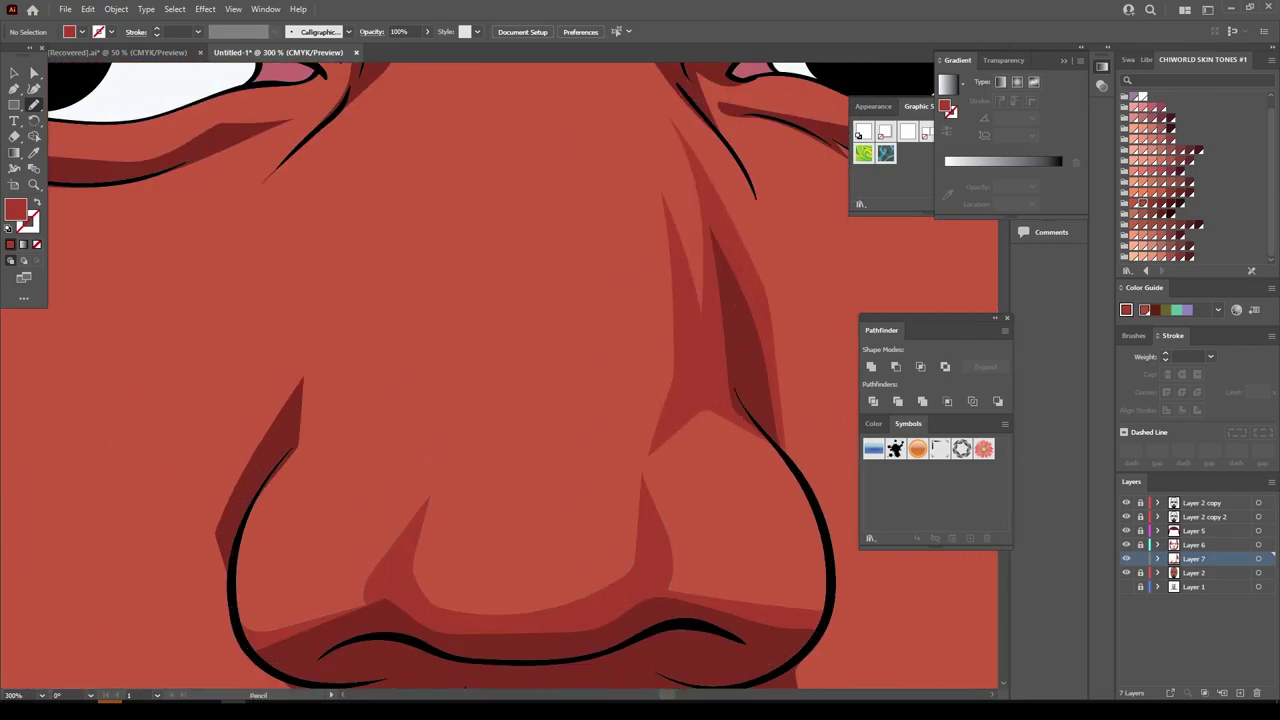
key(ctrl+z)
key(ctrl+minus)
key(ctrl+minus)
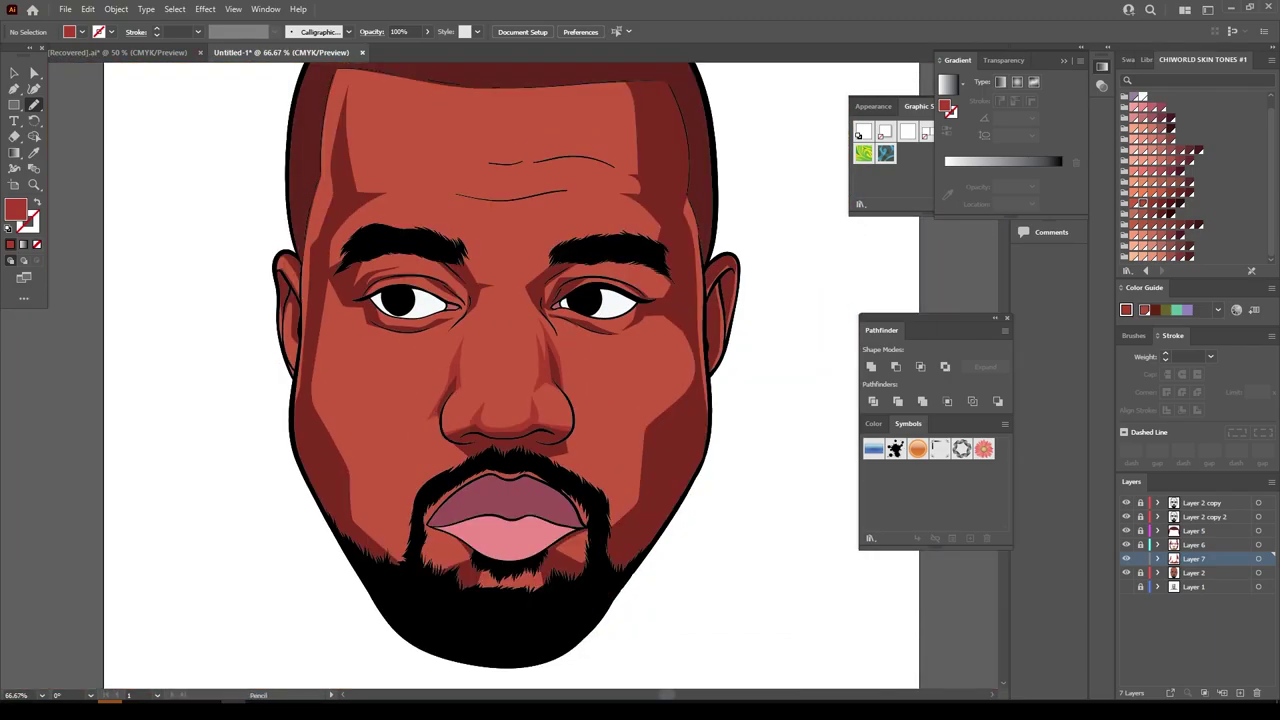
key(ctrl+plus)
key(ctrl+plus)
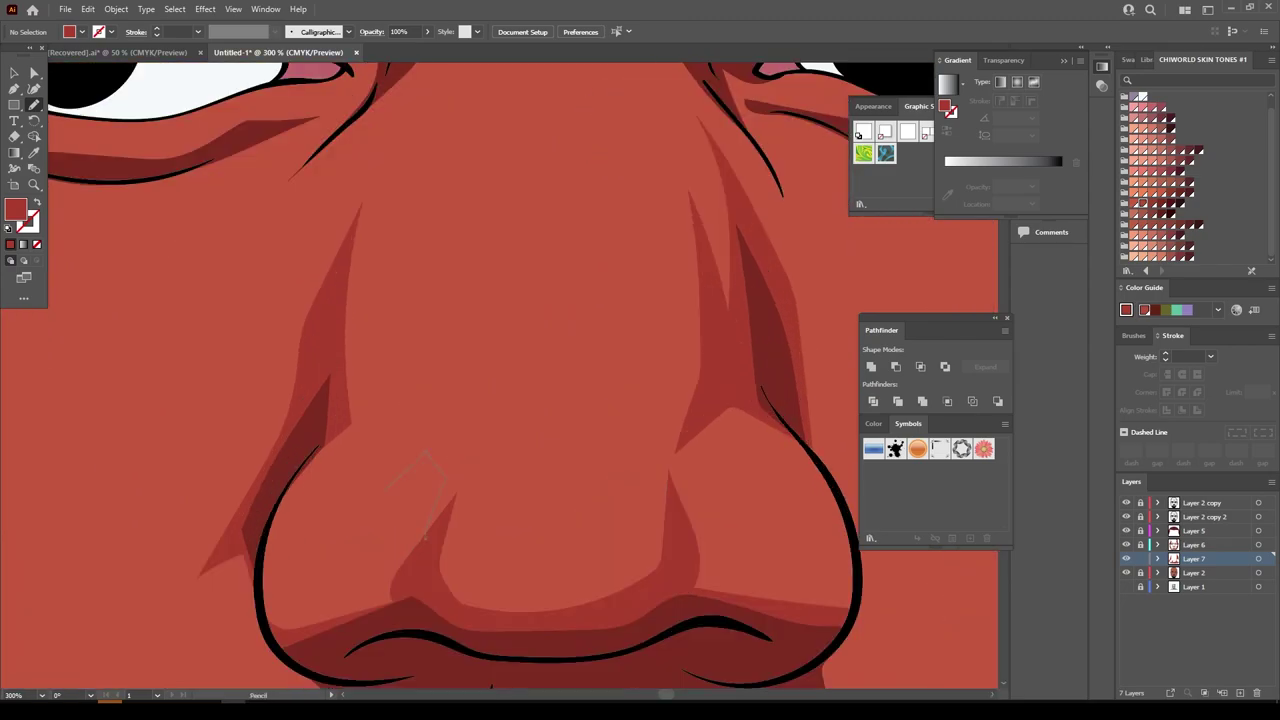
key(ctrl+z)
key(ctrl+minus)
key(ctrl+minus)
key(ctrl+plus)
key(ctrl+plus)
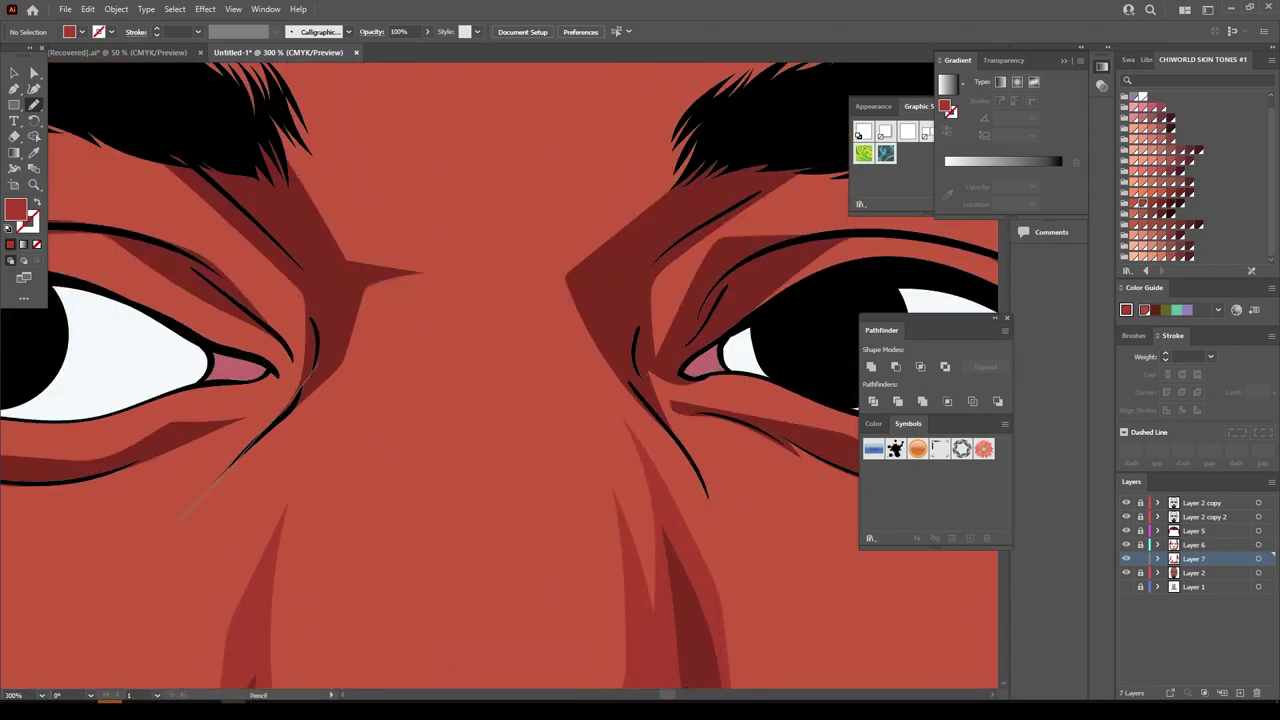
drag(369, 230, 170, 100)
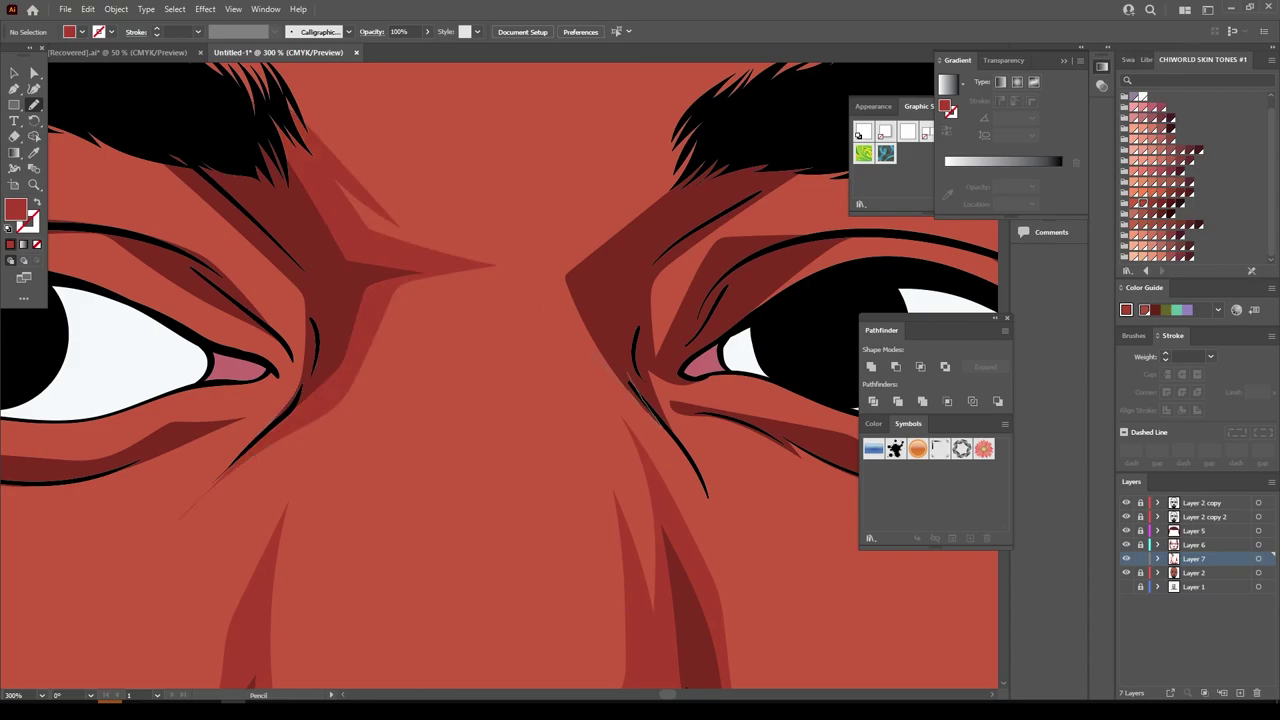
Trace shading under the right eye's corner, extending it up to the brow
key(ctrl+z)
key(ctrl+minus)
key(ctrl+minus)
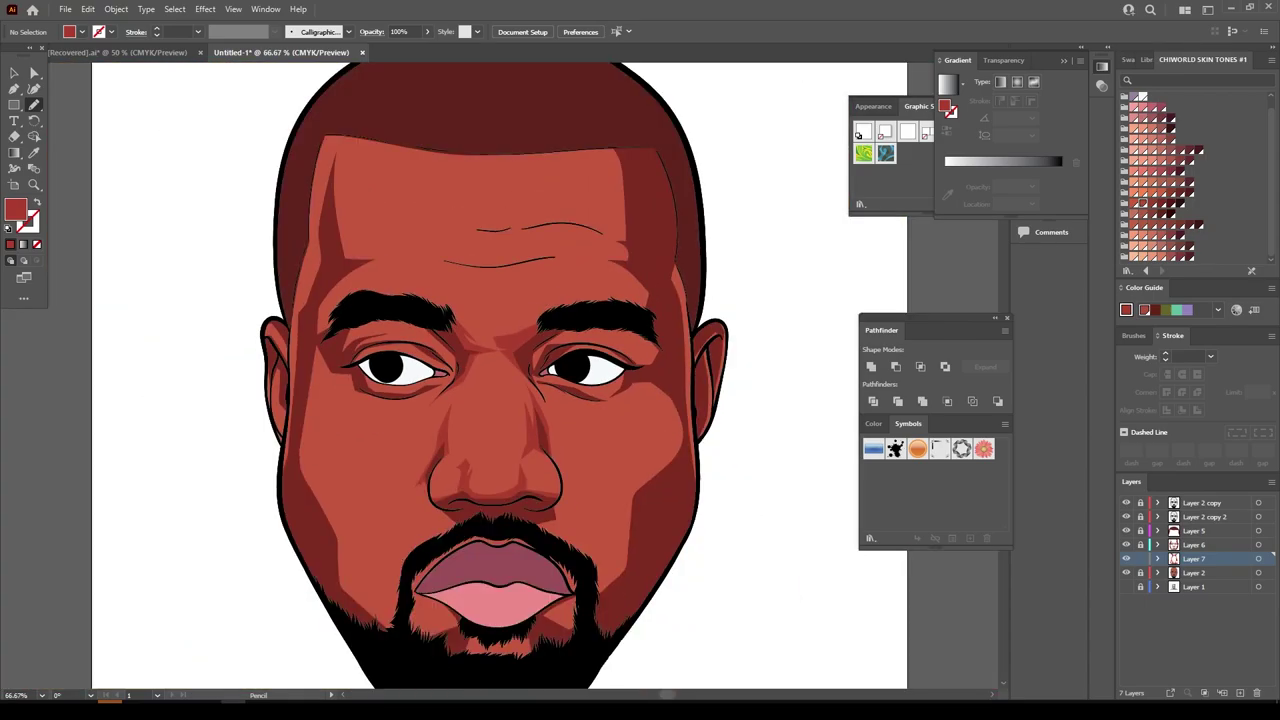
key(ctrl+plus)
Trace shading around the left eye and add highlight shapes on the upper eyelid
key(ctrl+plus)
drag(232, 383, 383, 423)
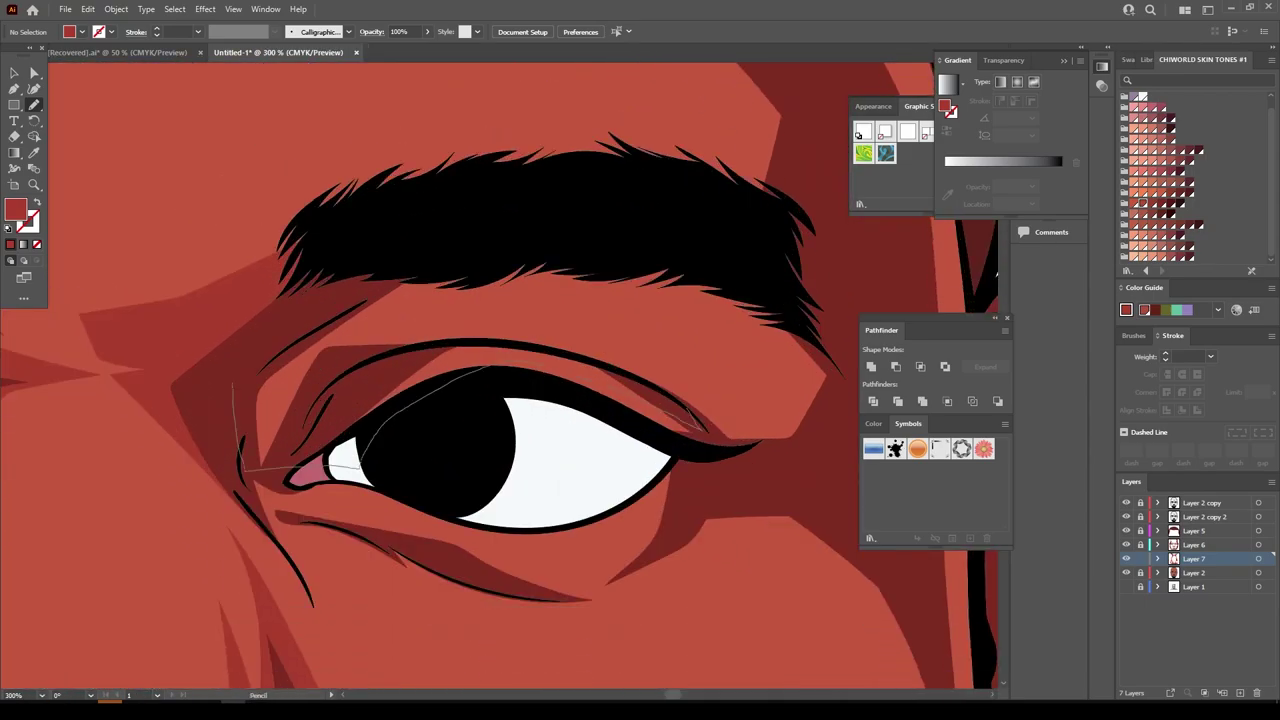
drag(702, 428, 792, 257)
key(ctrl+z)
key(ctrl+minus)
key(ctrl+plus)
drag(206, 420, 383, 410)
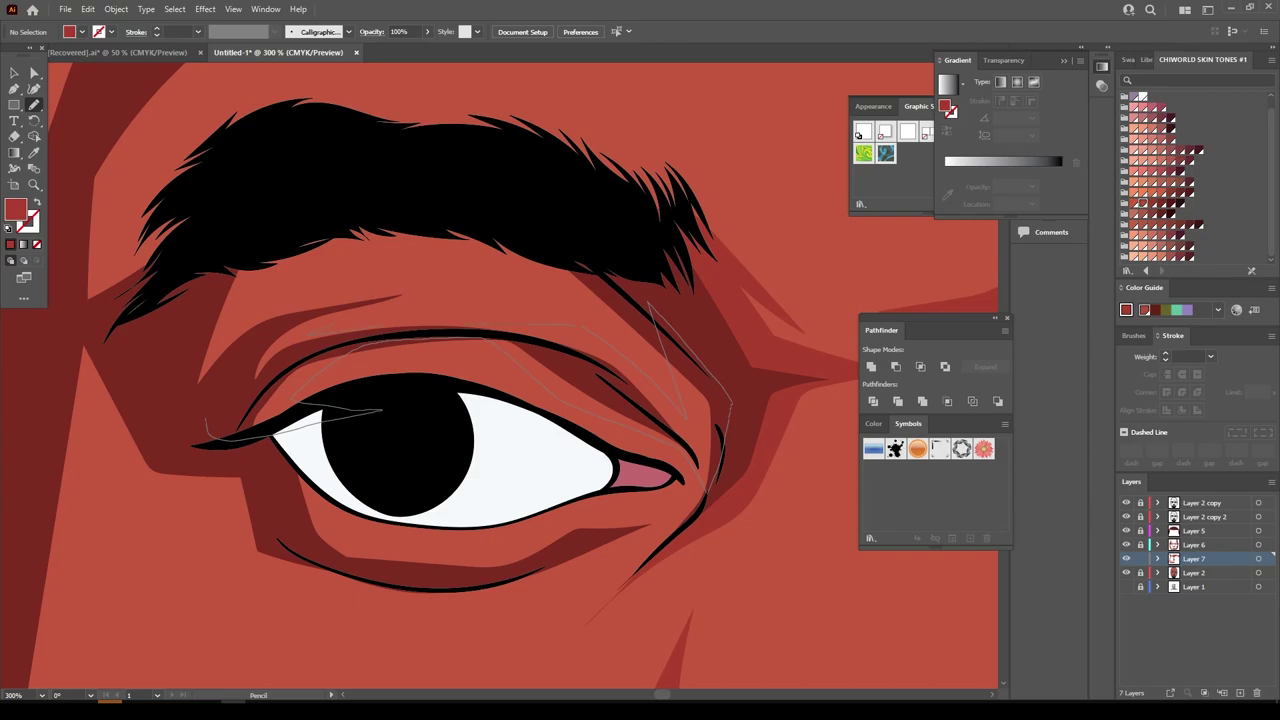
drag(274, 500, 540, 575)
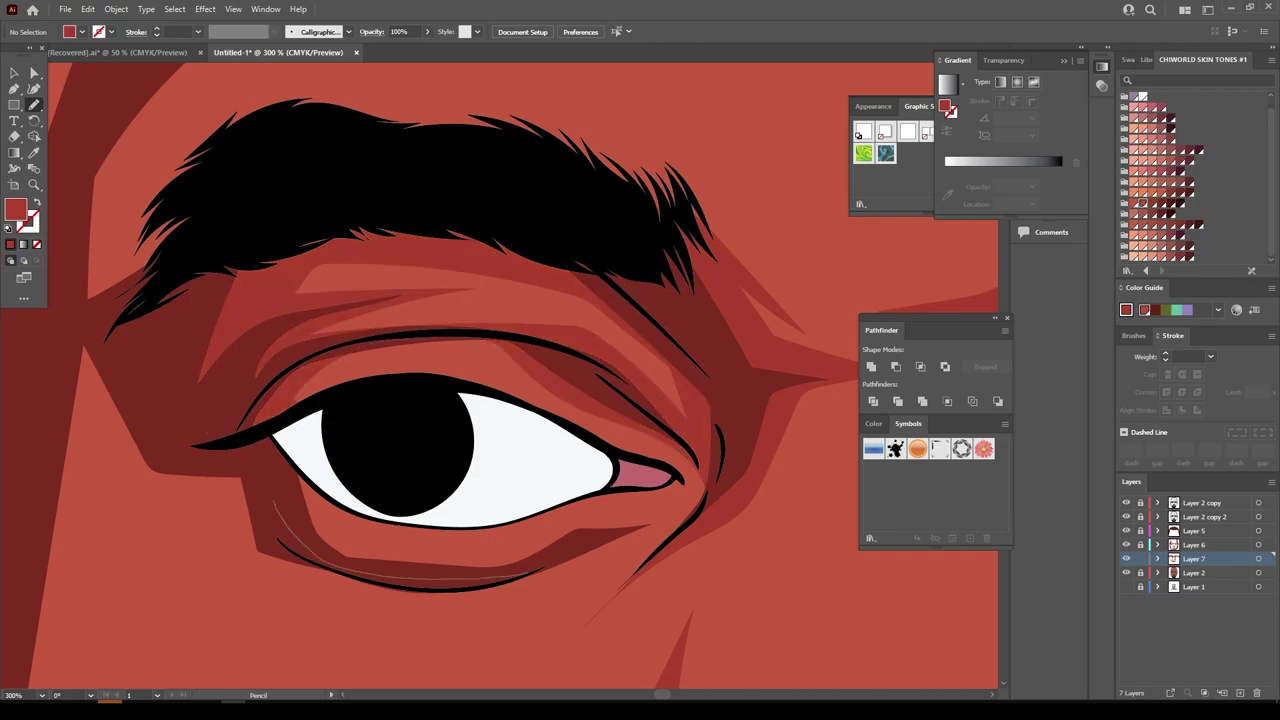
key(ctrl+minus)
key(ctrl+minus)
key(ctrl+minus)
key(ctrl+plus)
key(ctrl+plus)
key(ctrl+plus)
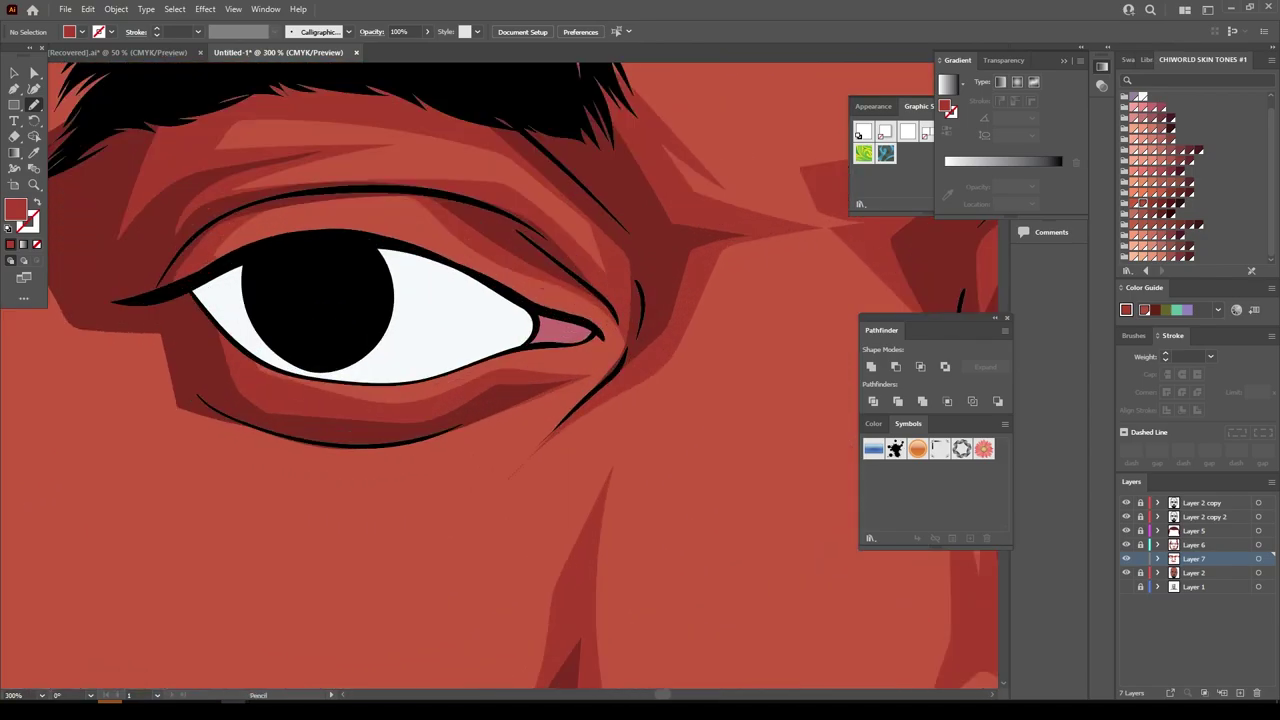
key(ctrl+minus)
key(ctrl+minus)
key(ctrl+minus)
key(ctrl+plus)
key(ctrl+plus)
key(ctrl+plus)
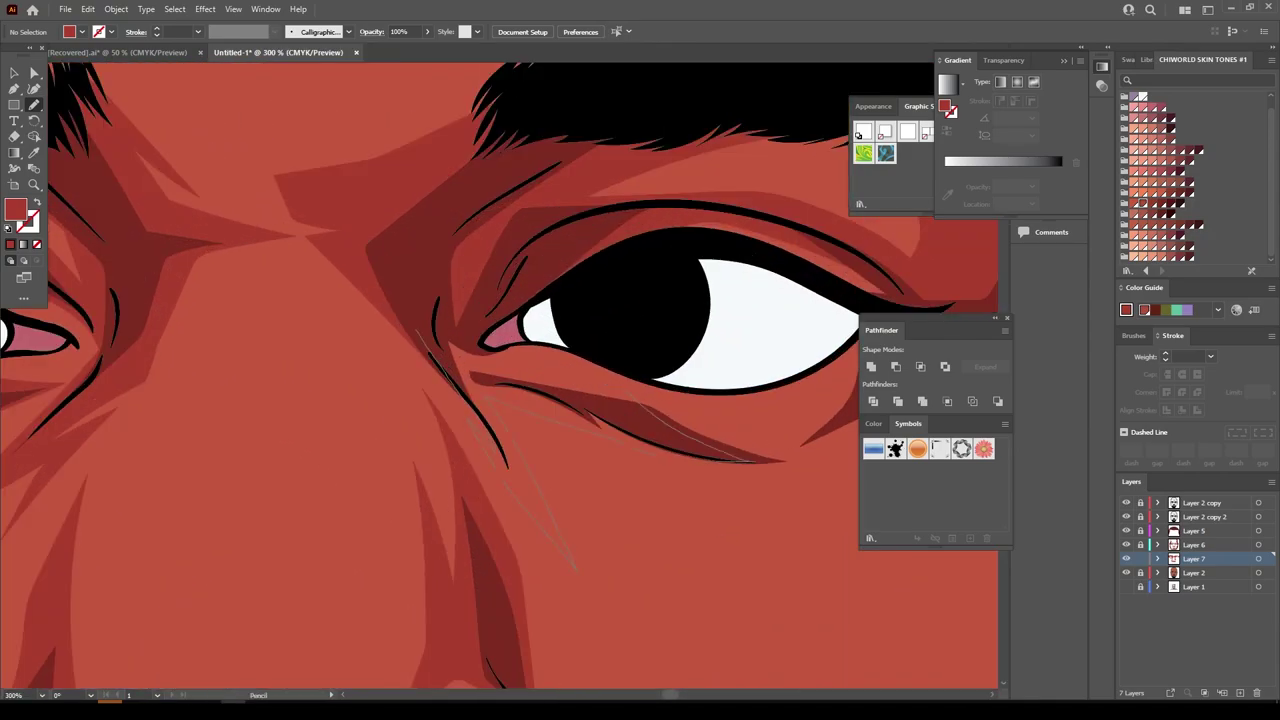
key(ctrl+minus)
key(ctrl+minus)
key(ctrl+minus)
key(ctrl+plus)
key(ctrl+plus)
key(ctrl+plus)
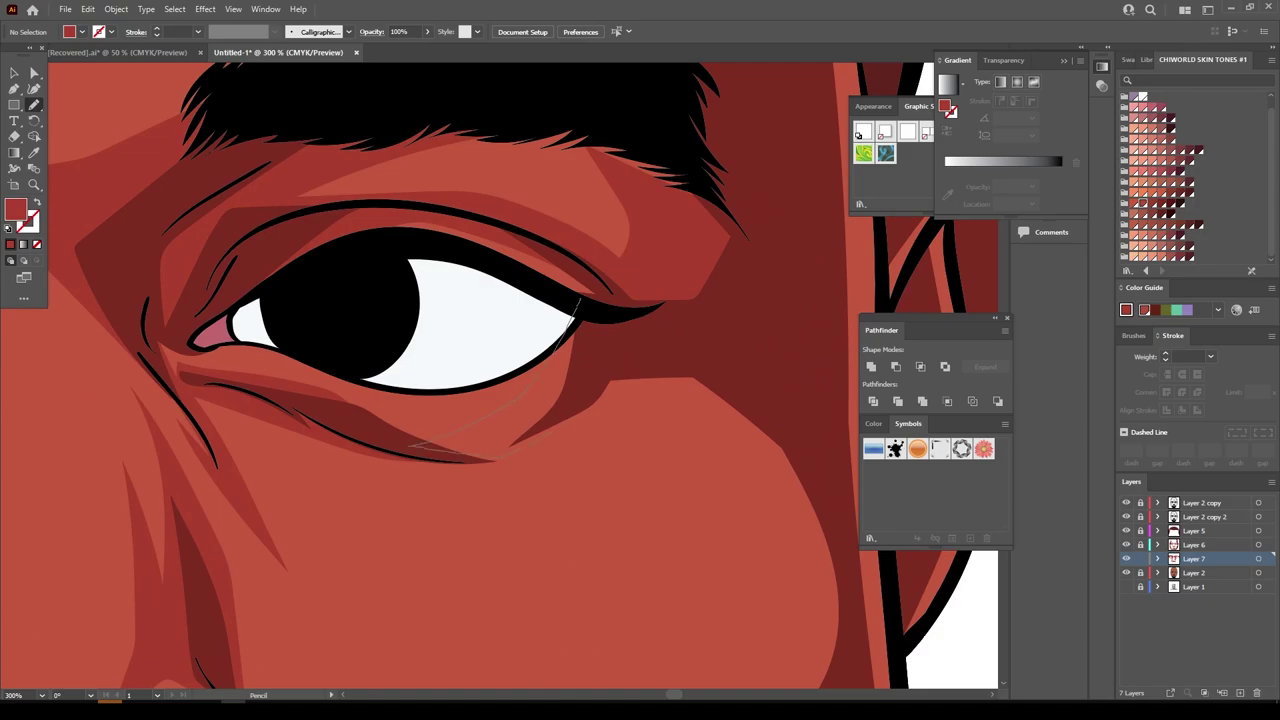
key(ctrl+minus)
key(ctrl+minus)
key(ctrl+minus)
key(ctrl+plus)
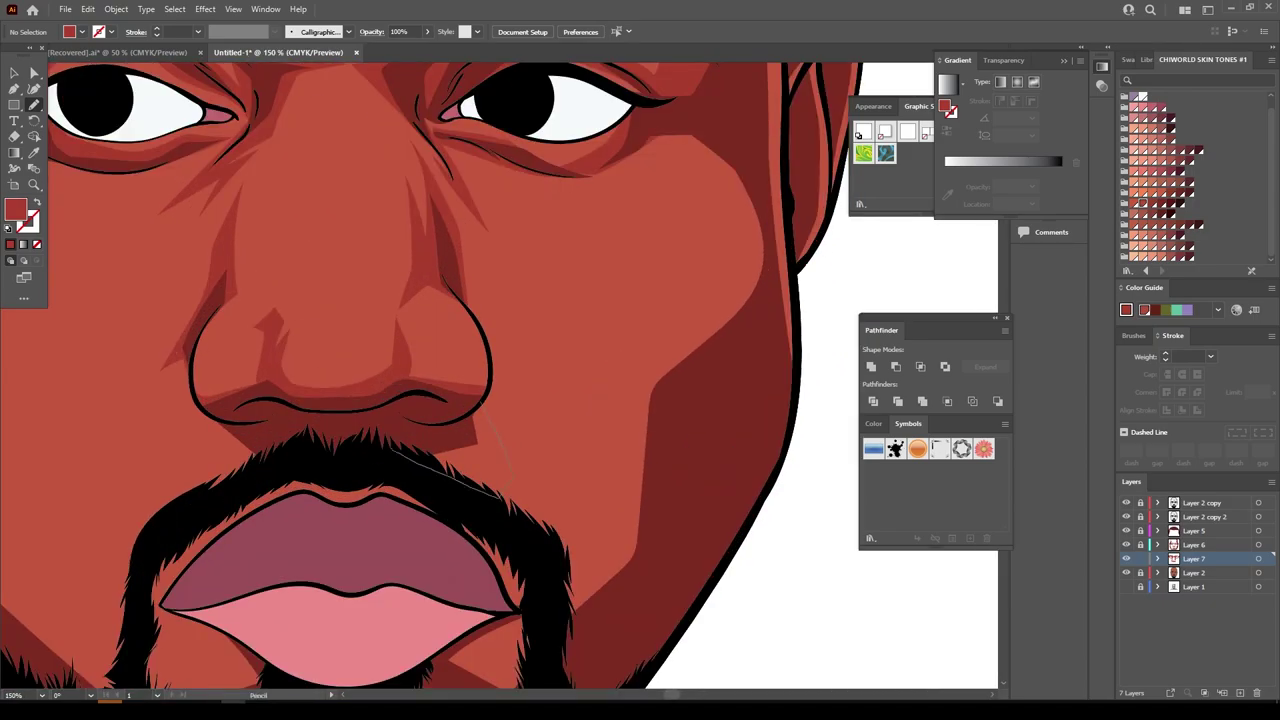
Draw thin hair strokes in the beard beside the moustache and outline cheek shading
drag(443, 465, 478, 527)
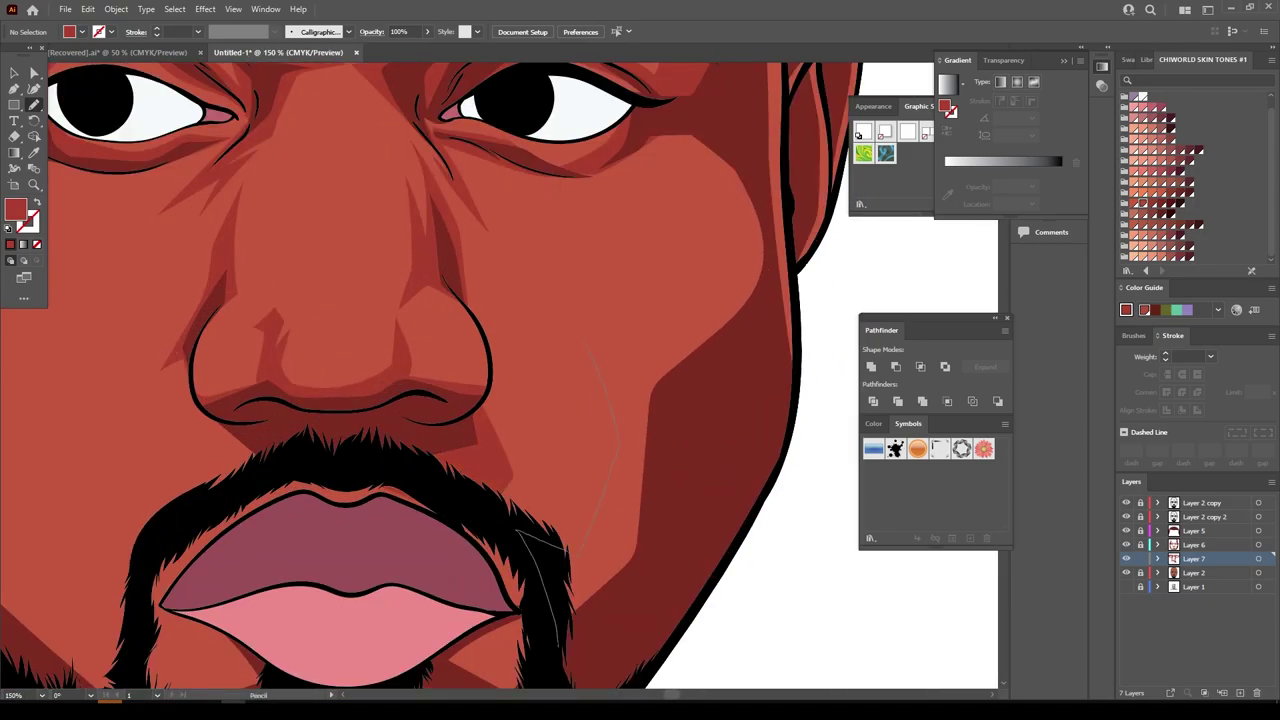
drag(565, 552, 560, 600)
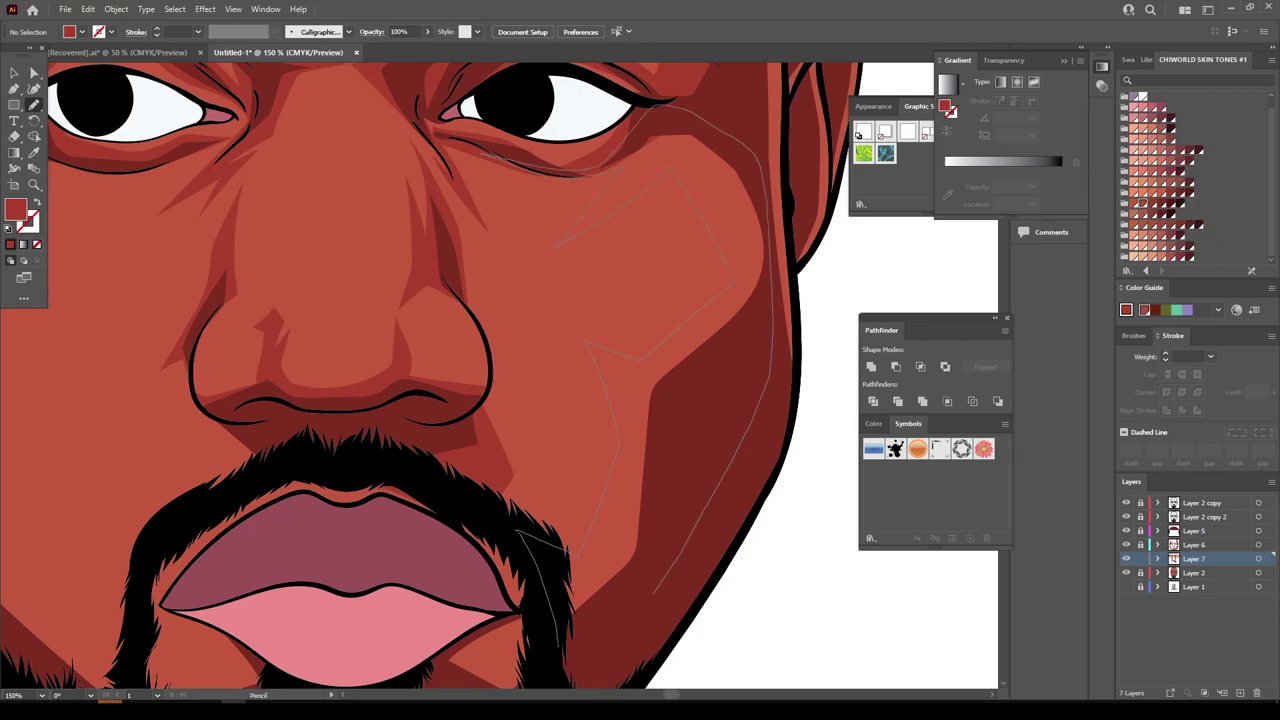
key(ctrl+minus)
key(ctrl+minus)
key(ctrl+minus)
key(ctrl+plus)
key(ctrl+plus)
key(ctrl+plus)
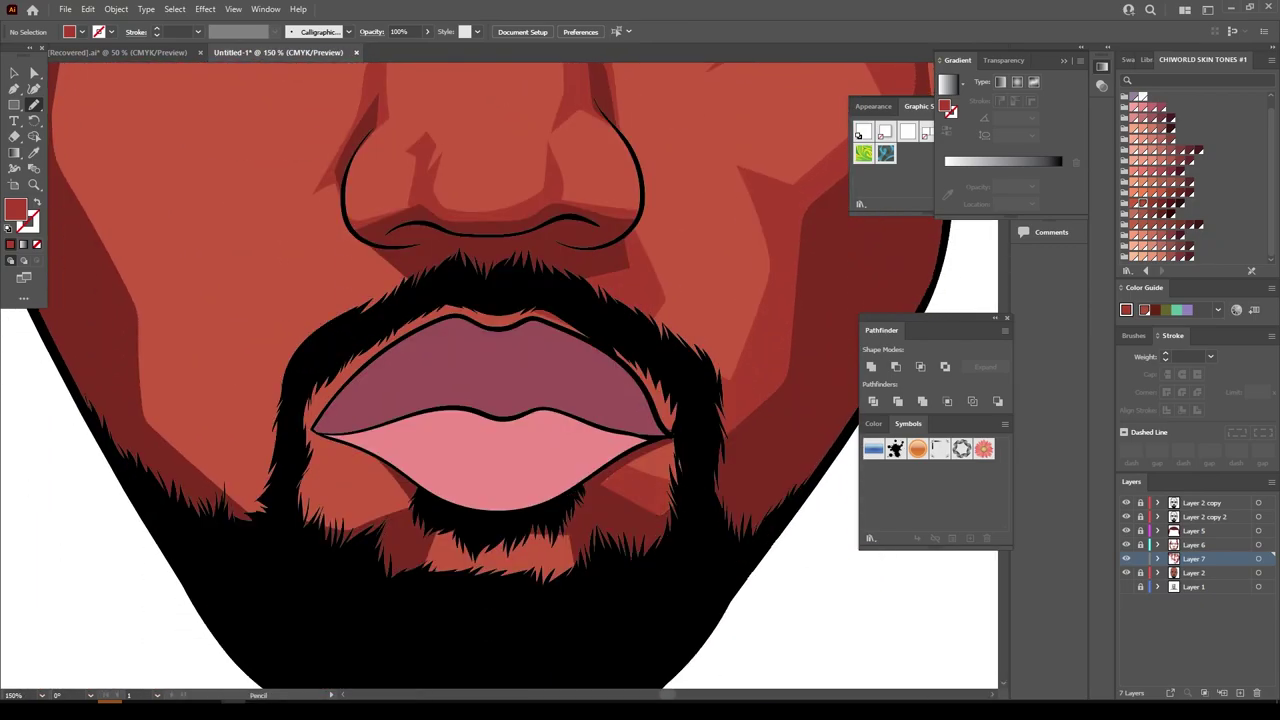
drag(465, 545, 375, 610)
drag(470, 508, 310, 565)
Draw a shading stroke on the left cheek
key(ctrl+minus)
key(ctrl+minus)
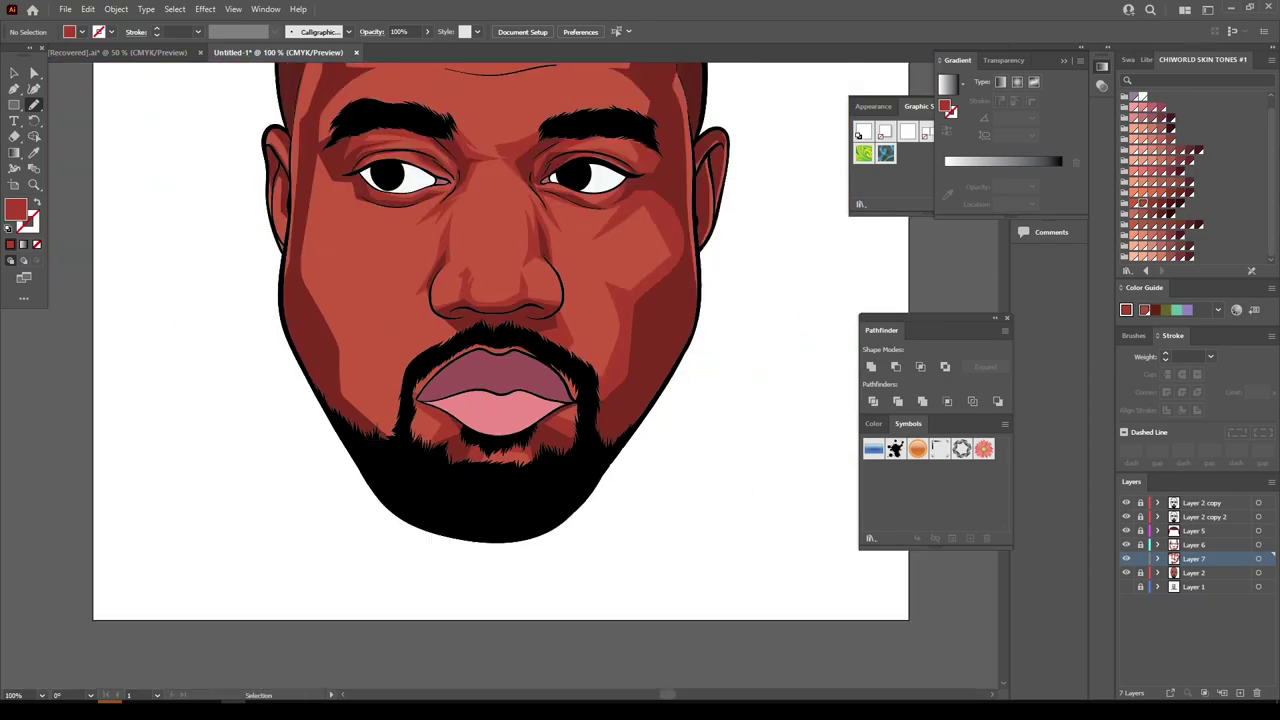
key(ctrl+plus)
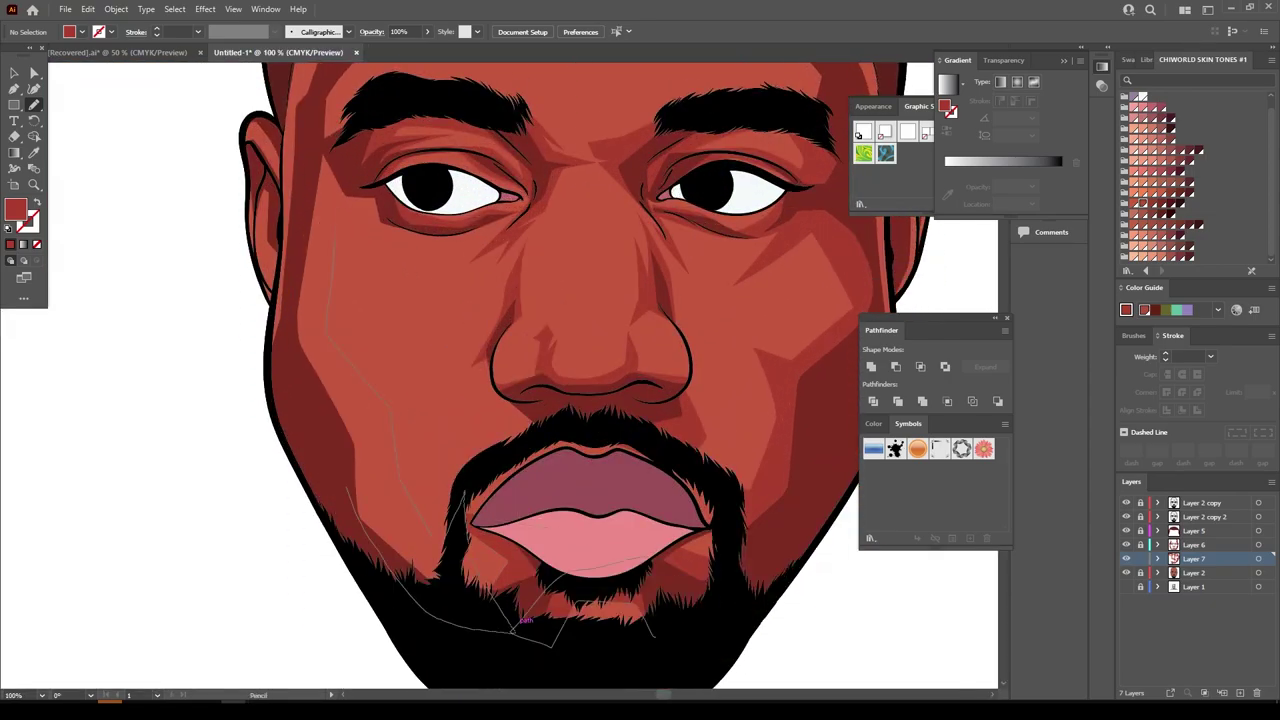
key(ctrl+minus)
key(ctrl+plus)
key(ctrl+plus)
key(ctrl+plus)
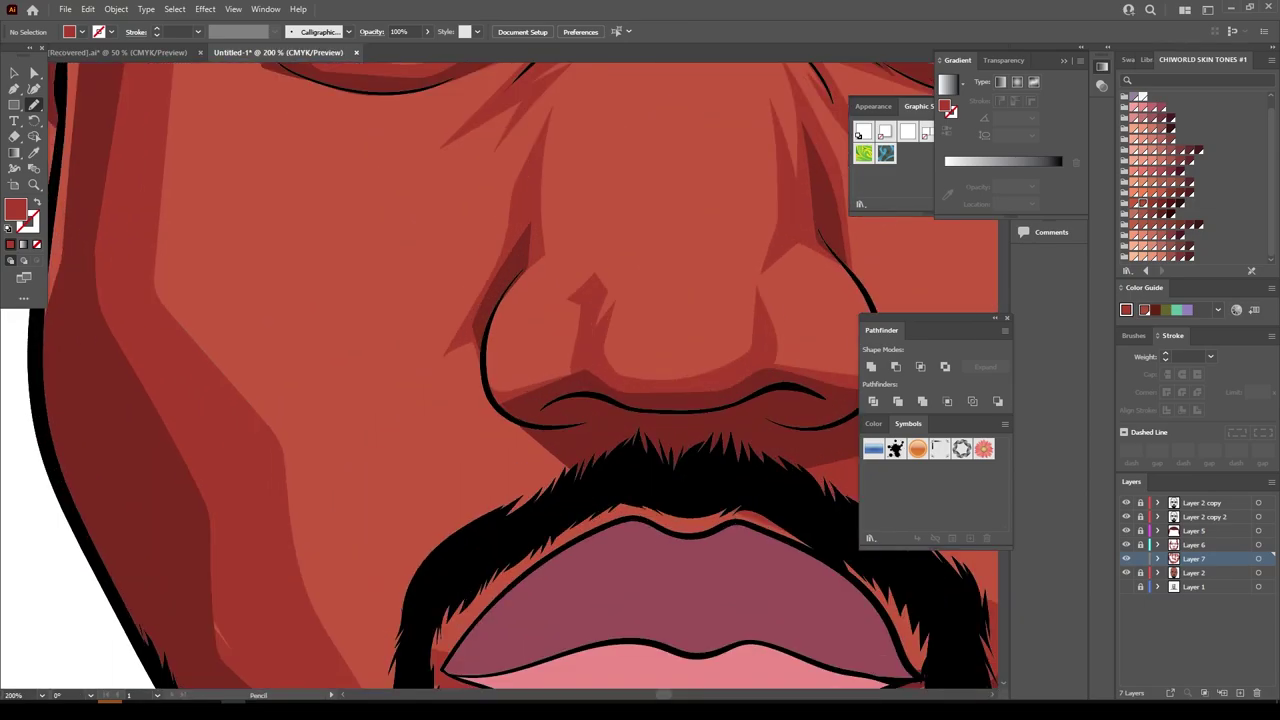
scroll(500, 380, up, 2)
drag(174, 338, 258, 430)
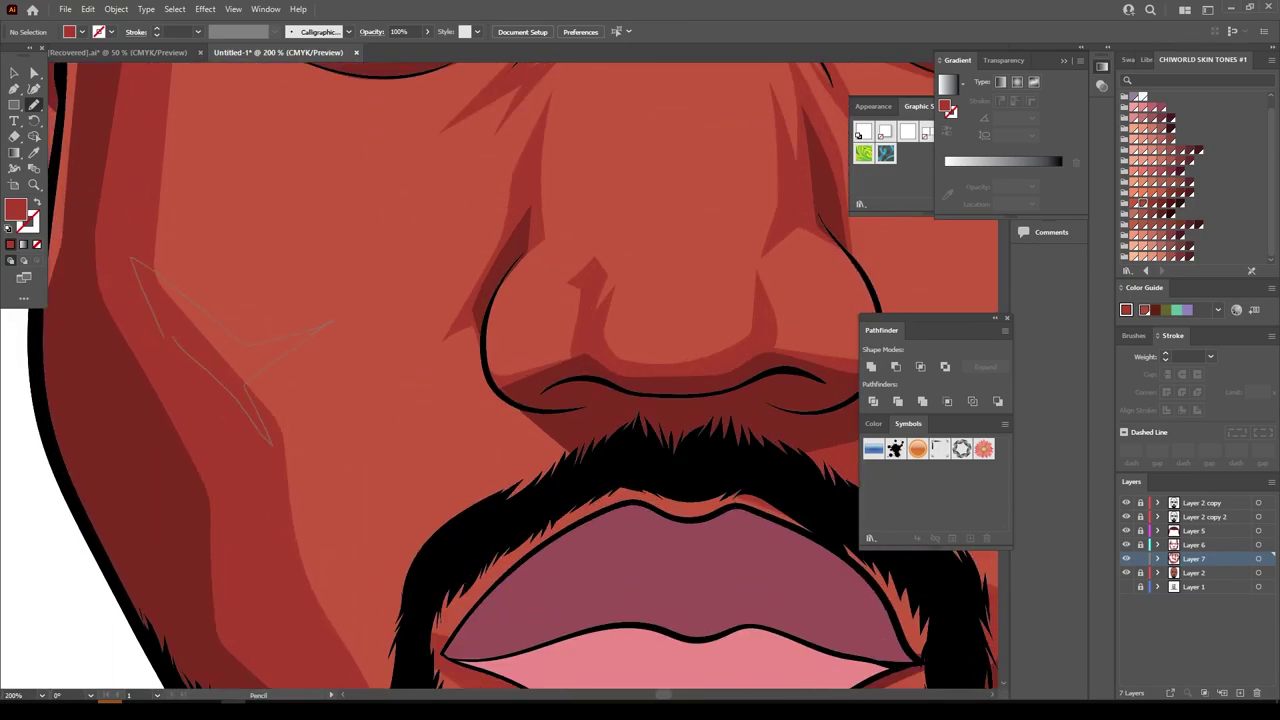
Review the forehead and eyebrows, then create a new empty Layer 8 for shading
key(ctrl+minus)
key(ctrl+minus)
key(ctrl+plus)
key(ctrl+plus)
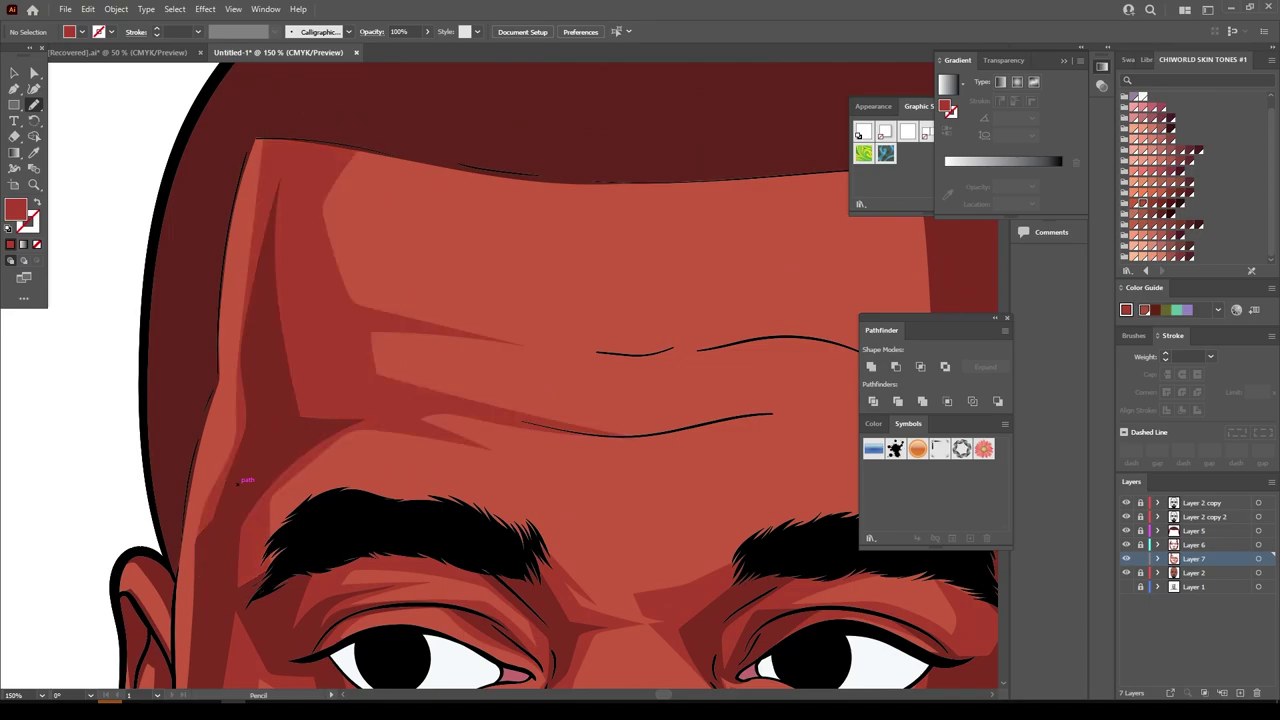
key(ctrl+minus)
key(ctrl+minus)
key(ctrl+minus)
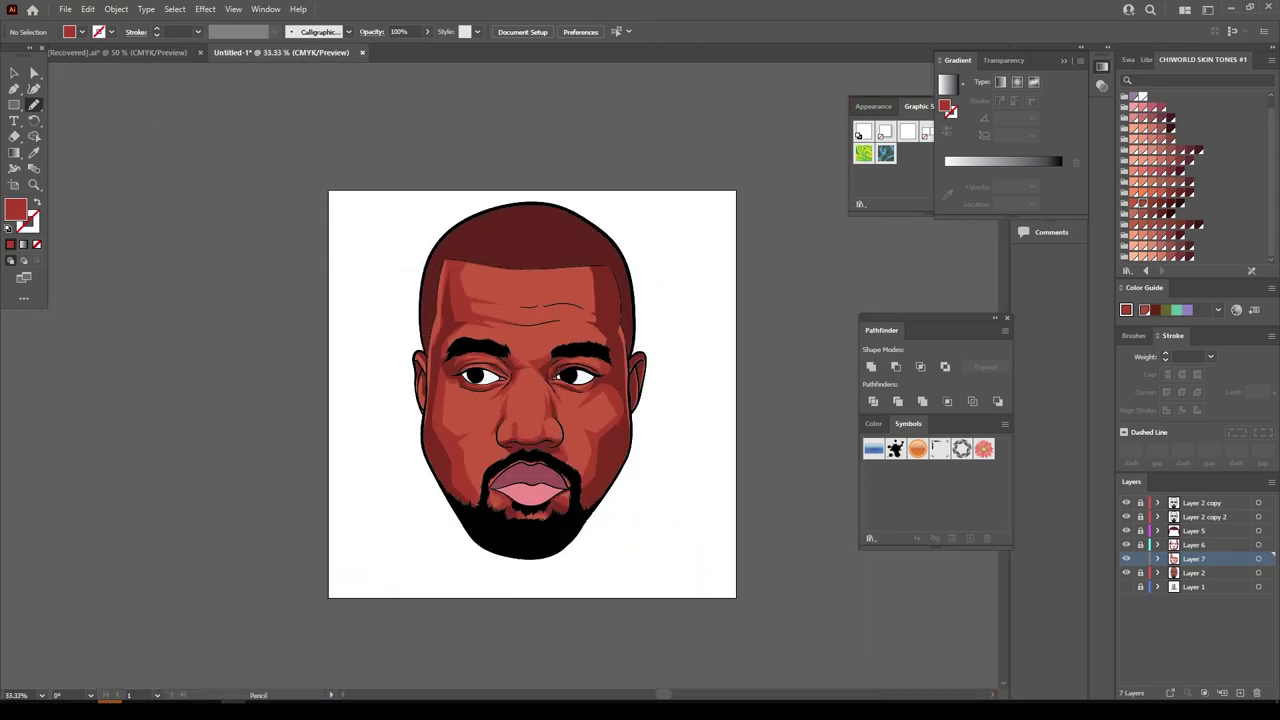
key(ctrl+plus)
key(ctrl+plus)
key(ctrl+plus)
key(ctrl+plus)
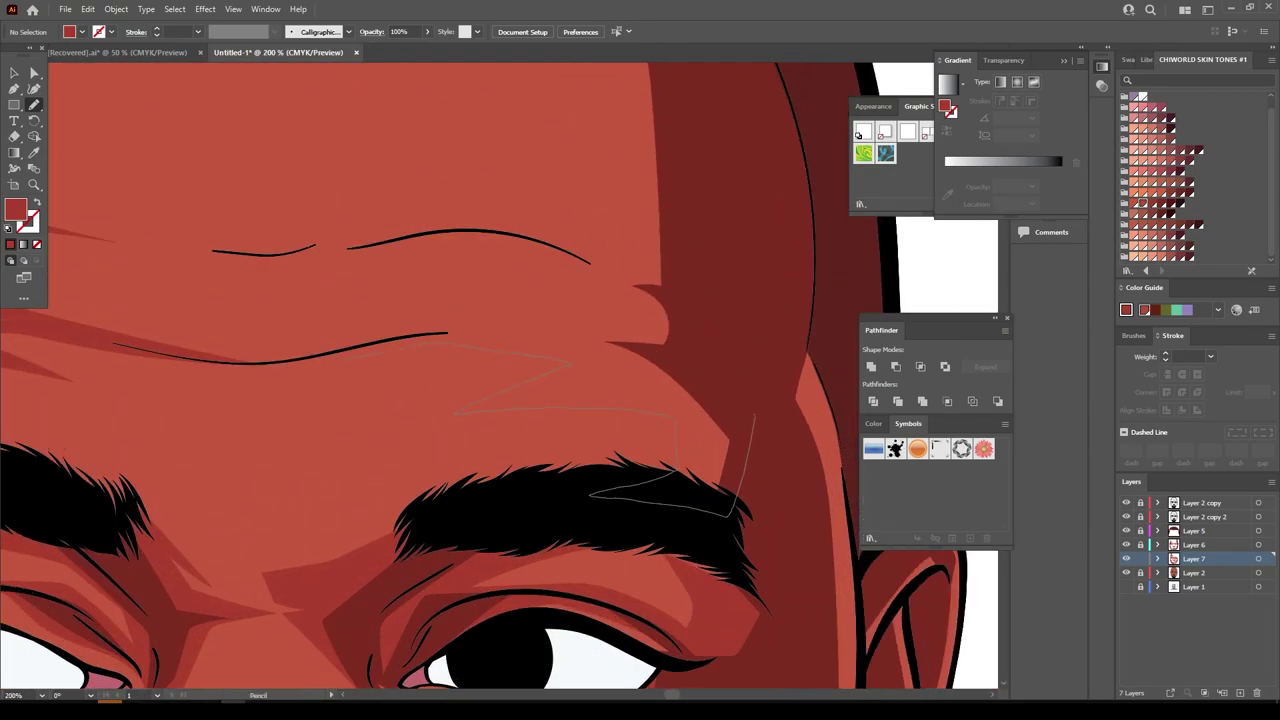
scroll(408, 376, up, 3)
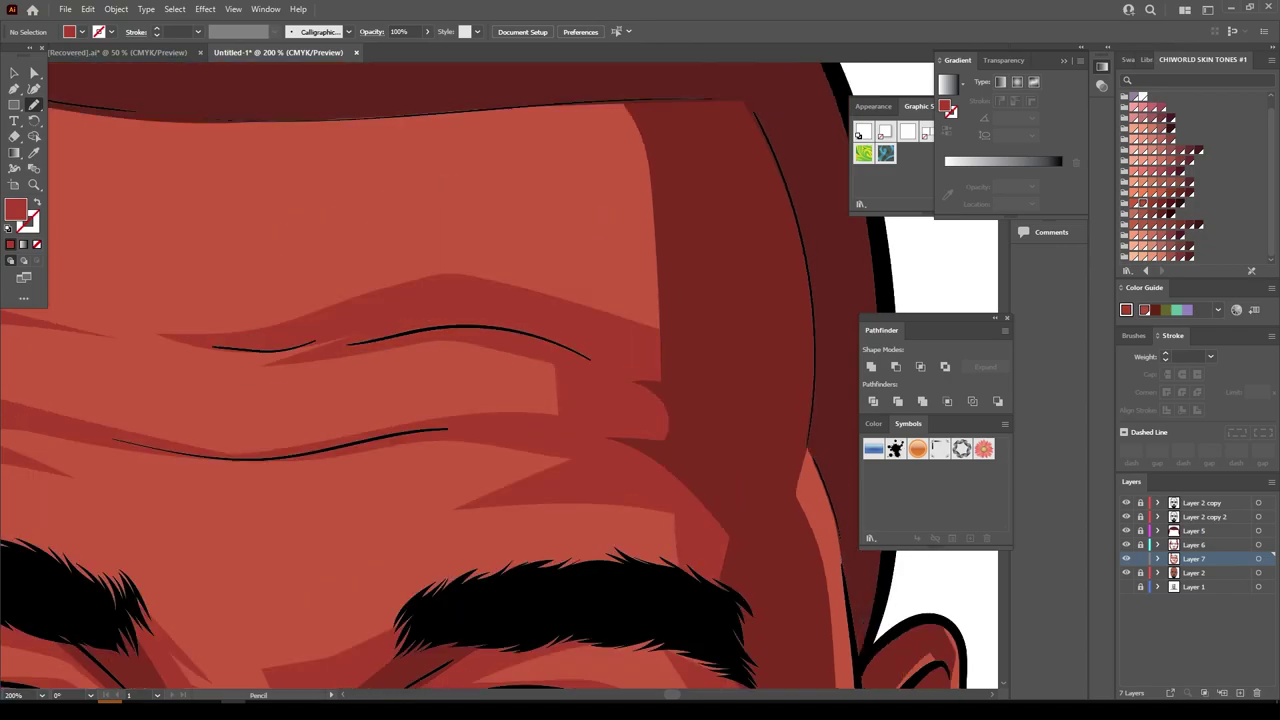
key(ctrl+minus)
key(ctrl+minus)
key(ctrl+minus)
key(ctrl+minus)
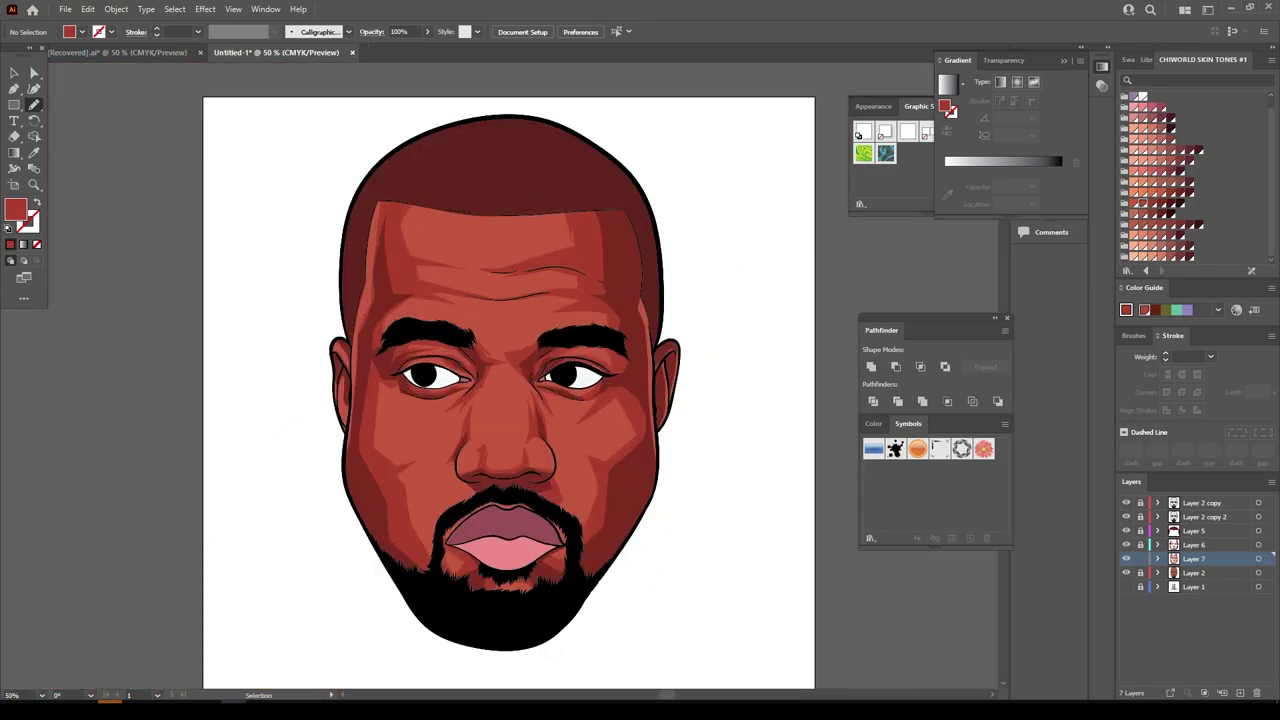
key(ctrl+plus)
scroll(507, 375, down, 1)
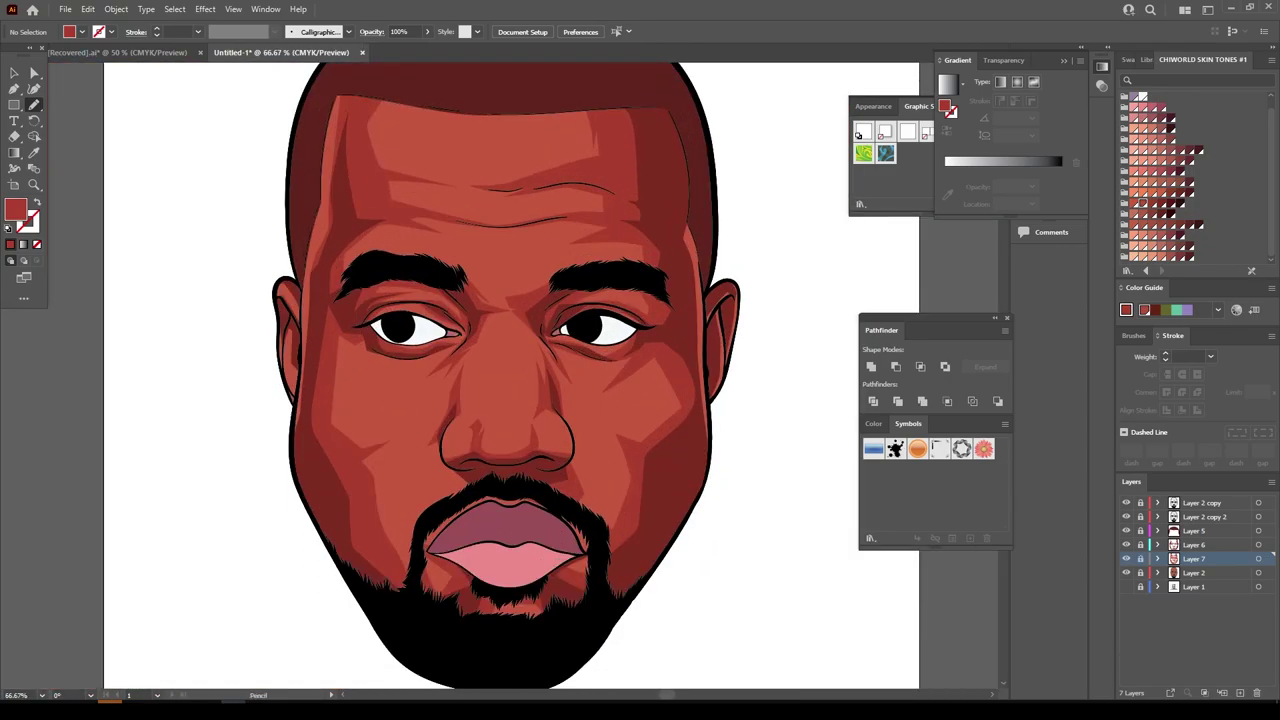
key(ctrl+l)
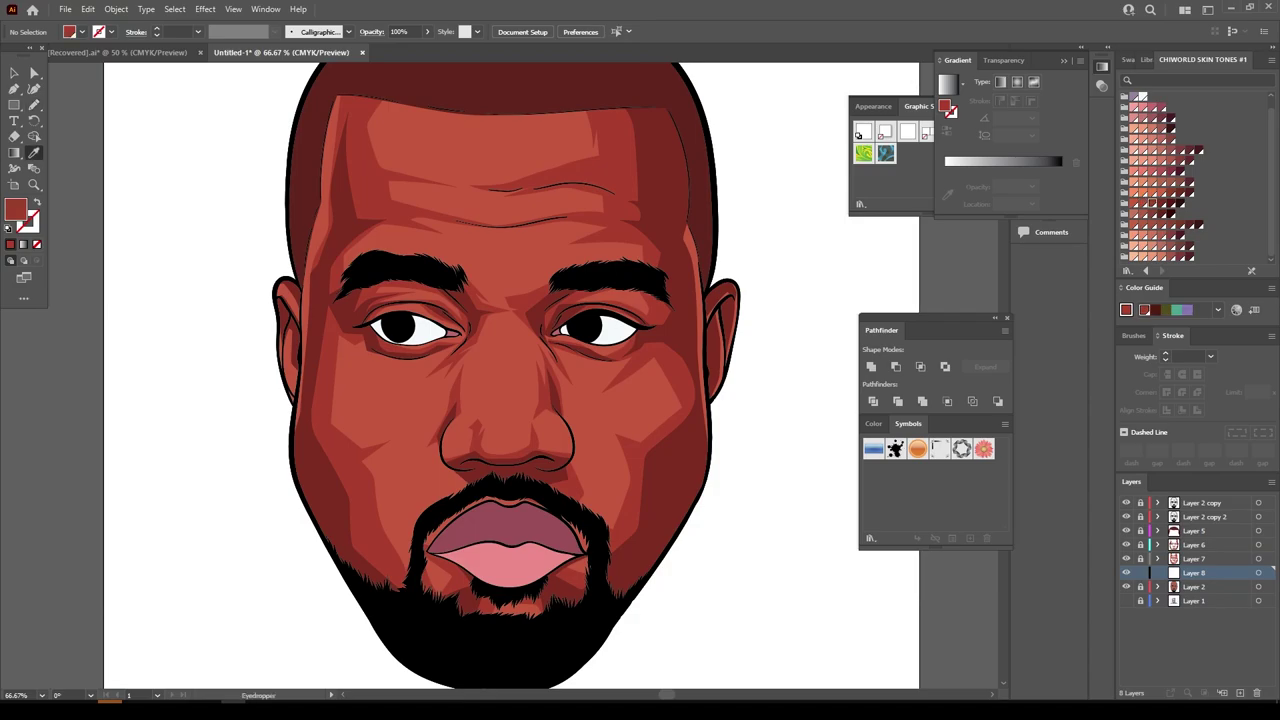
Draw a shading outline on the nose and select the new path
drag(526, 465, 560, 465)
drag(722, 386, 548, 278)
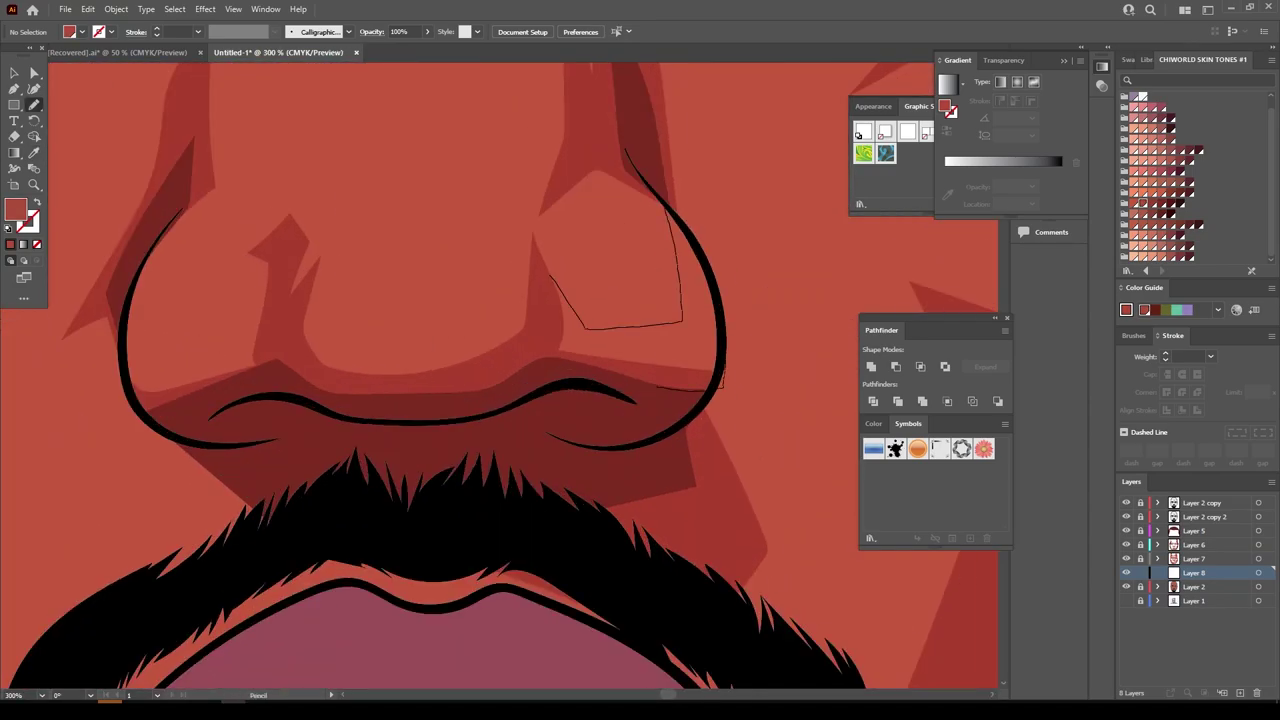
key(ctrl+plus)
key(v)
Adjust the nose shape's CMYK colour, entering values -17, 9, -4, -10 and 3
click(88, 9)
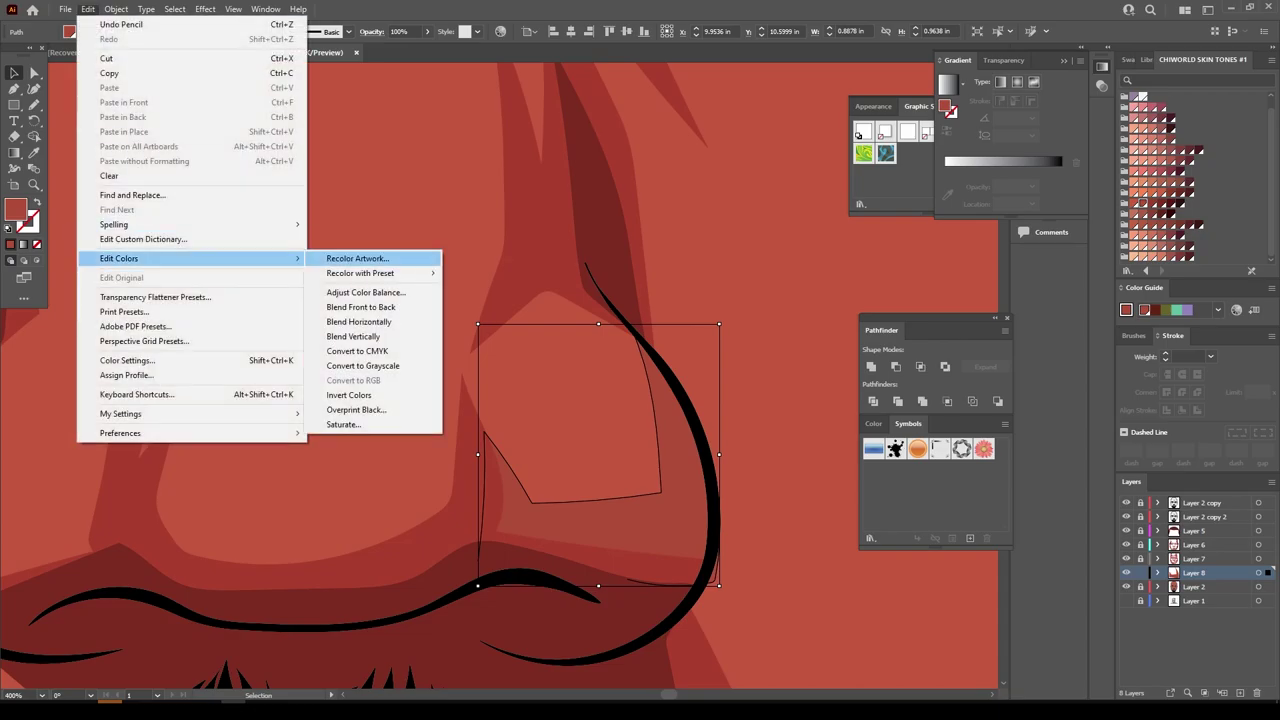
click(430, 291)
click(885, 297)
click(815, 316)
text(-17)
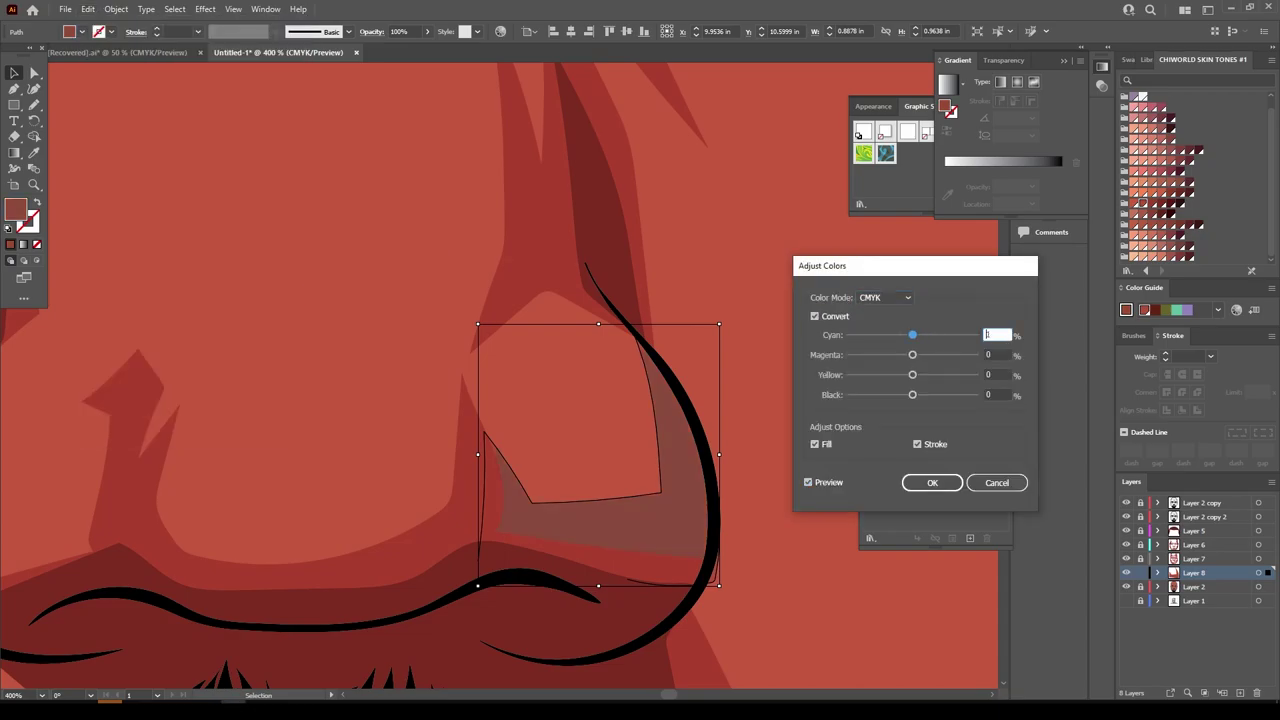
key(Tab)
key(Tab)
key(Tab)
text(9)
click(997, 354)
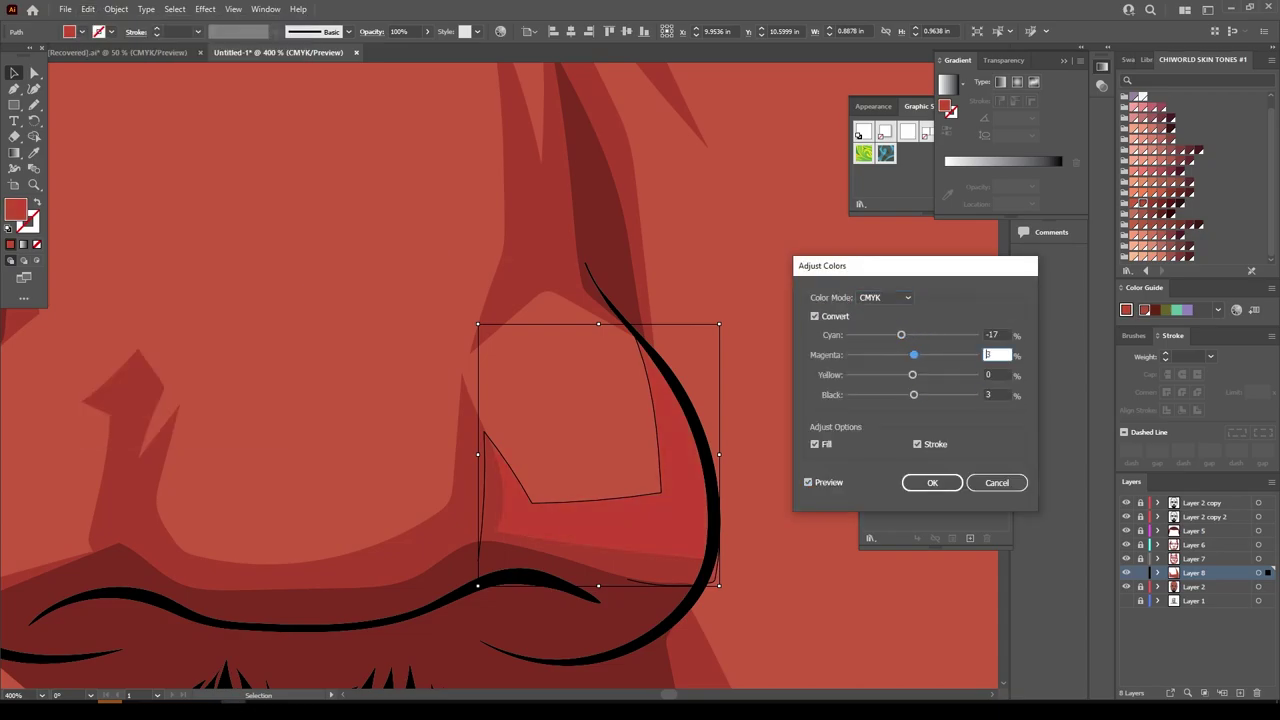
key(Tab)
text(-4)
key(shift+Tab)
key(shift+Tab)
text(-10)
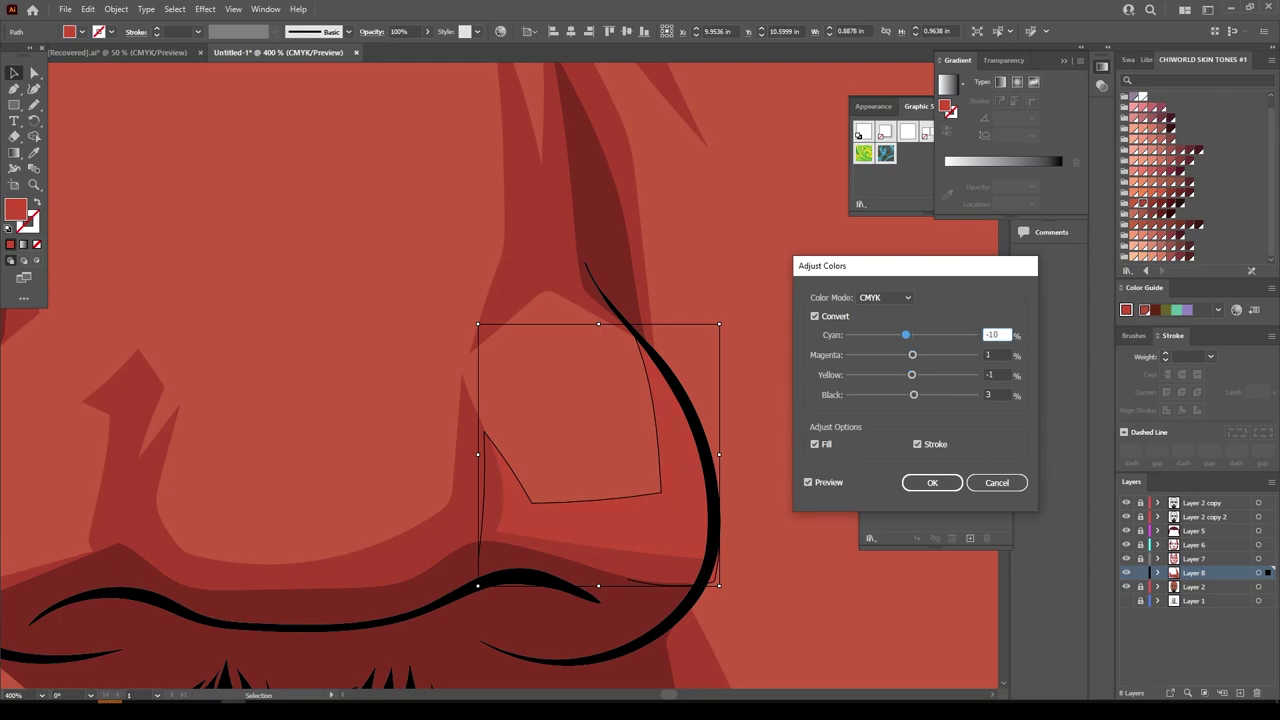
key(Tab)
text(3)
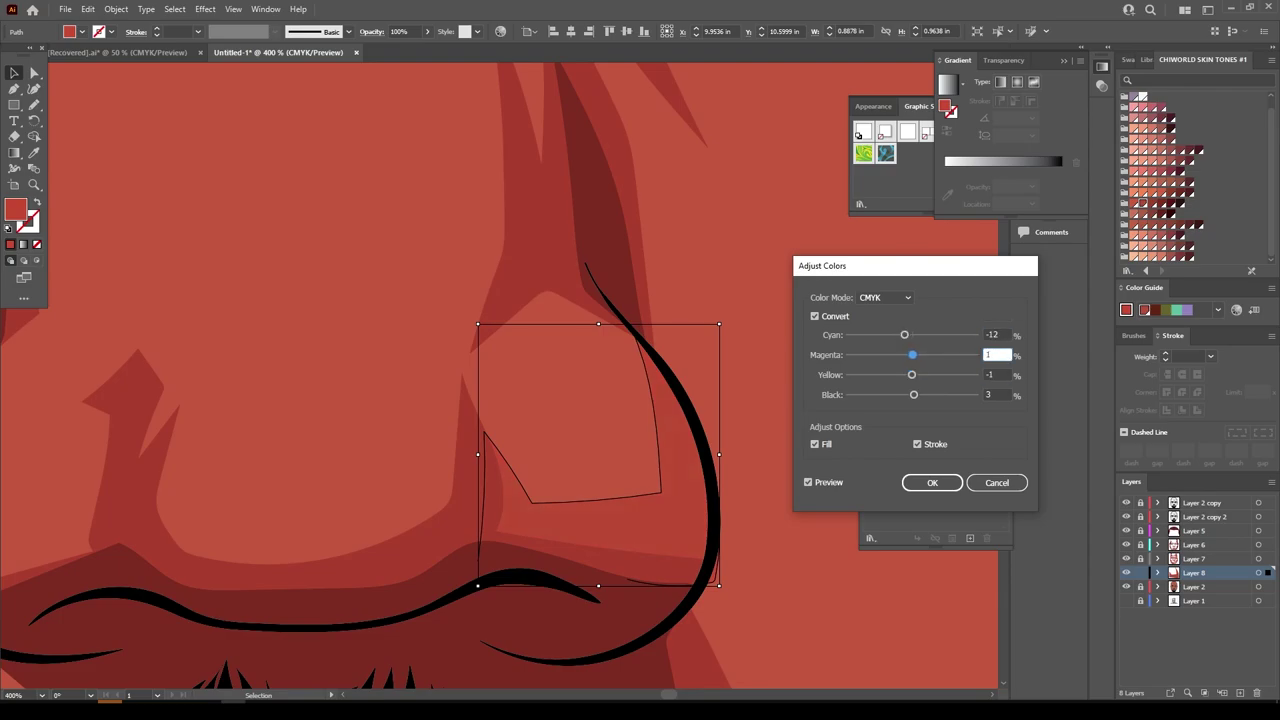
click(930, 483)
Draw a V-shaped highlight down the nose bridge, plus strokes beside the nostril and along the nose
scroll(500, 375, up, 3)
key(n)
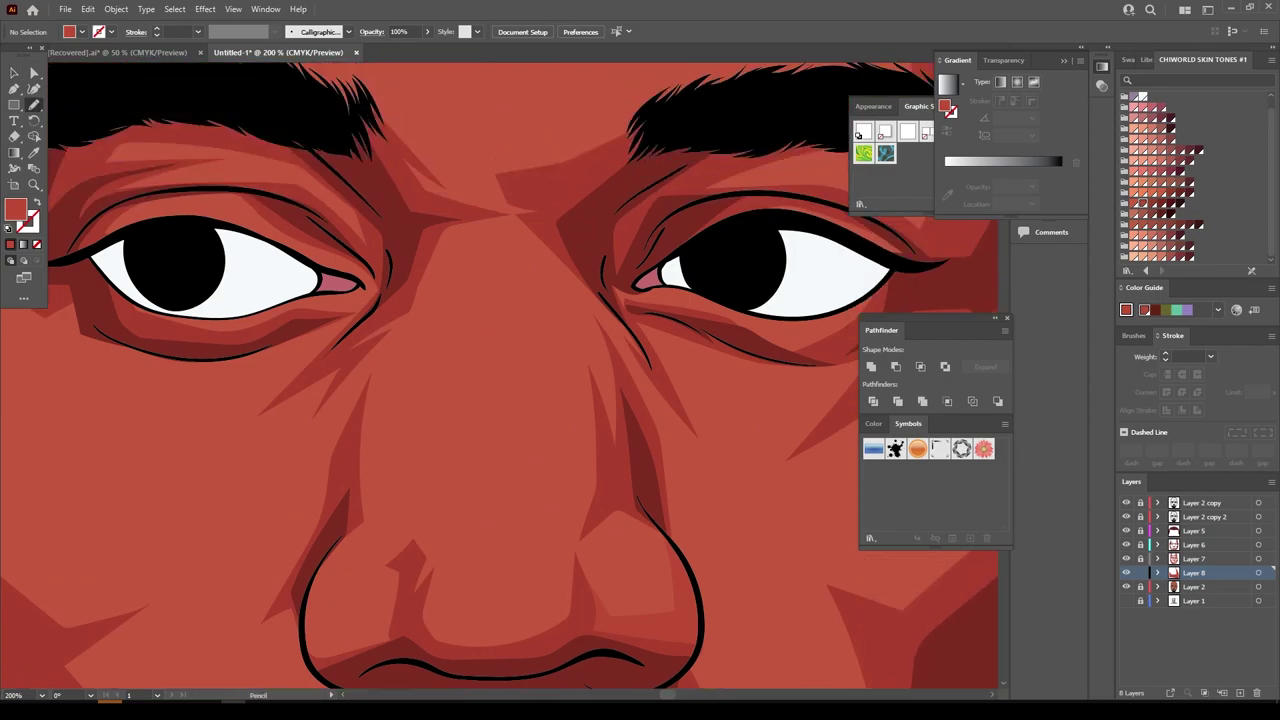
drag(626, 376, 664, 430)
drag(520, 216, 548, 594)
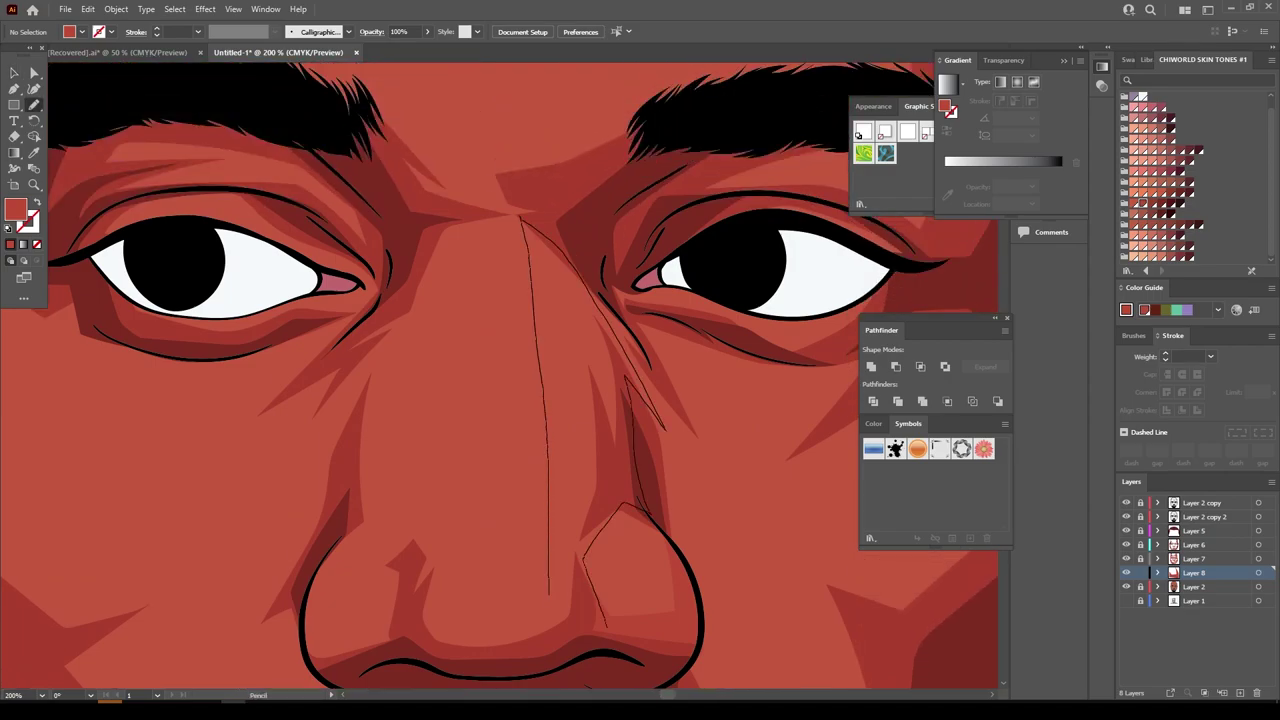
key(ctrl+z)
key(ctrl+z)
key(ctrl+z)
mouse_move(520, 205)
mouse_down()
mouse_move(560, 630)
mouse_move(528, 580)
mouse_move(462, 334)
mouse_move(440, 648)
mouse_move(384, 660)
mouse_up()
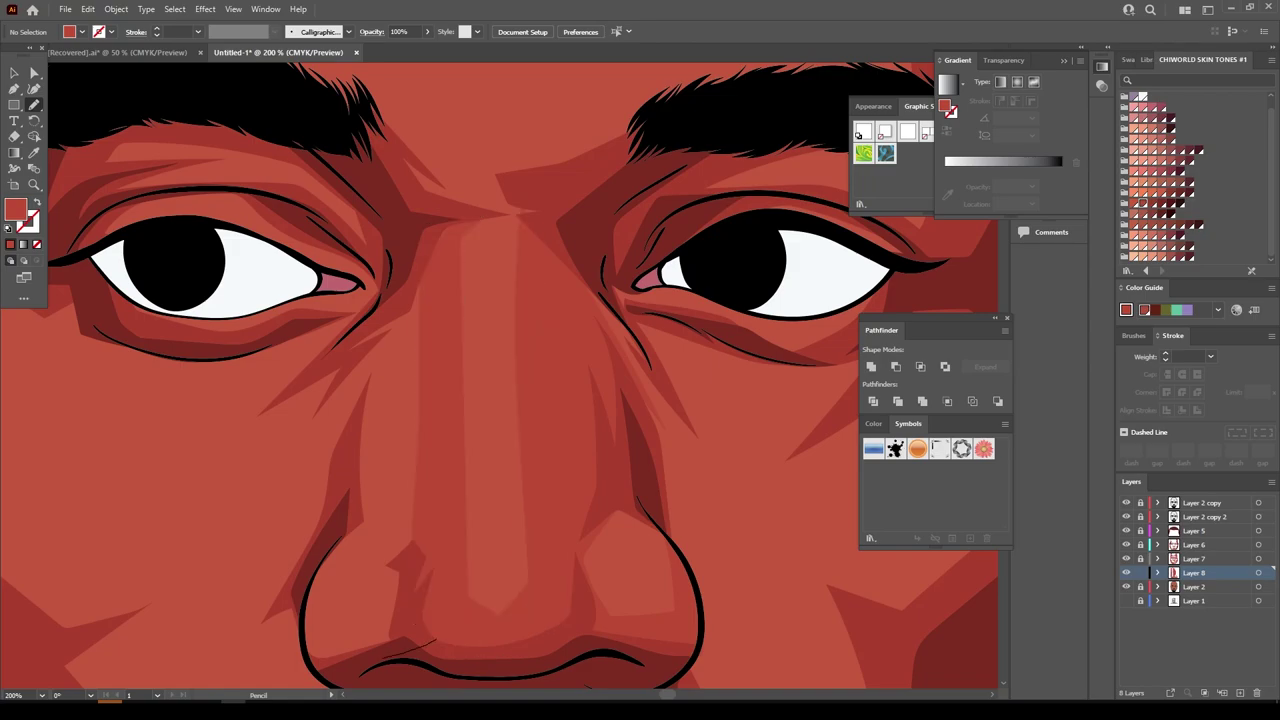
drag(340, 544, 336, 548)
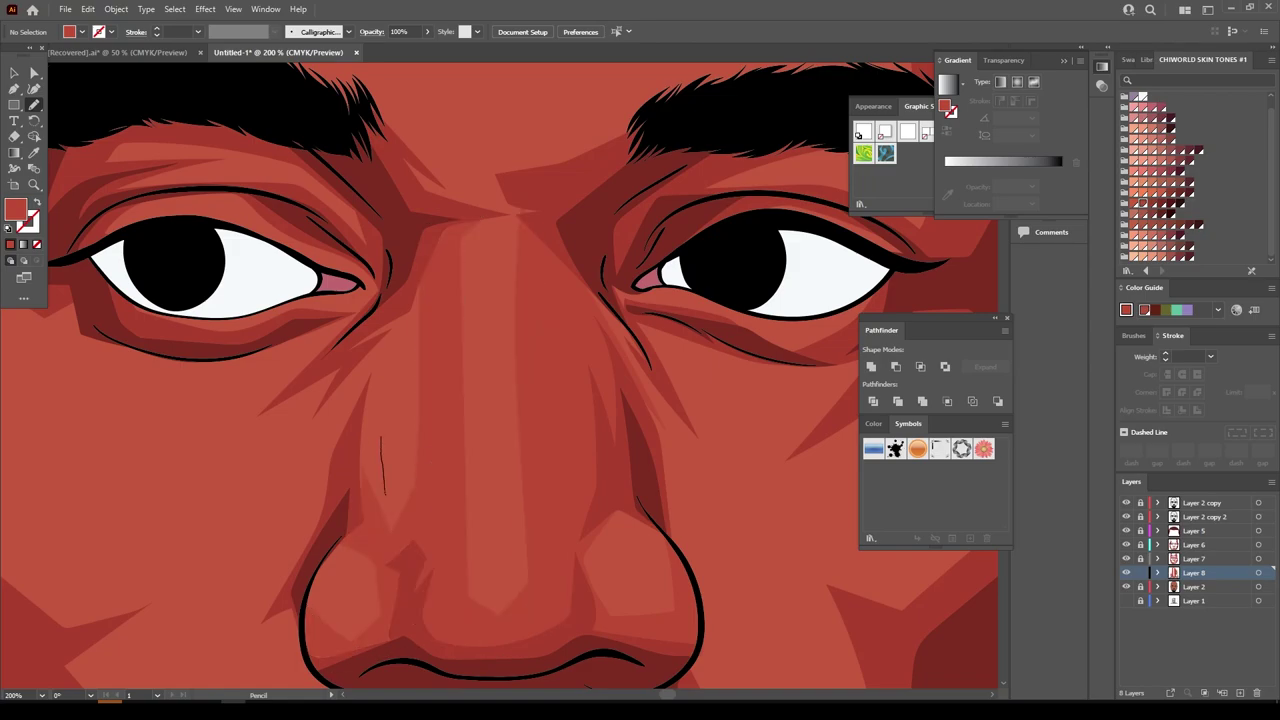
drag(380, 436, 330, 290)
Add two shading shapes between the brows
key(ctrl+0)
scroll(631, 515, up, 5)
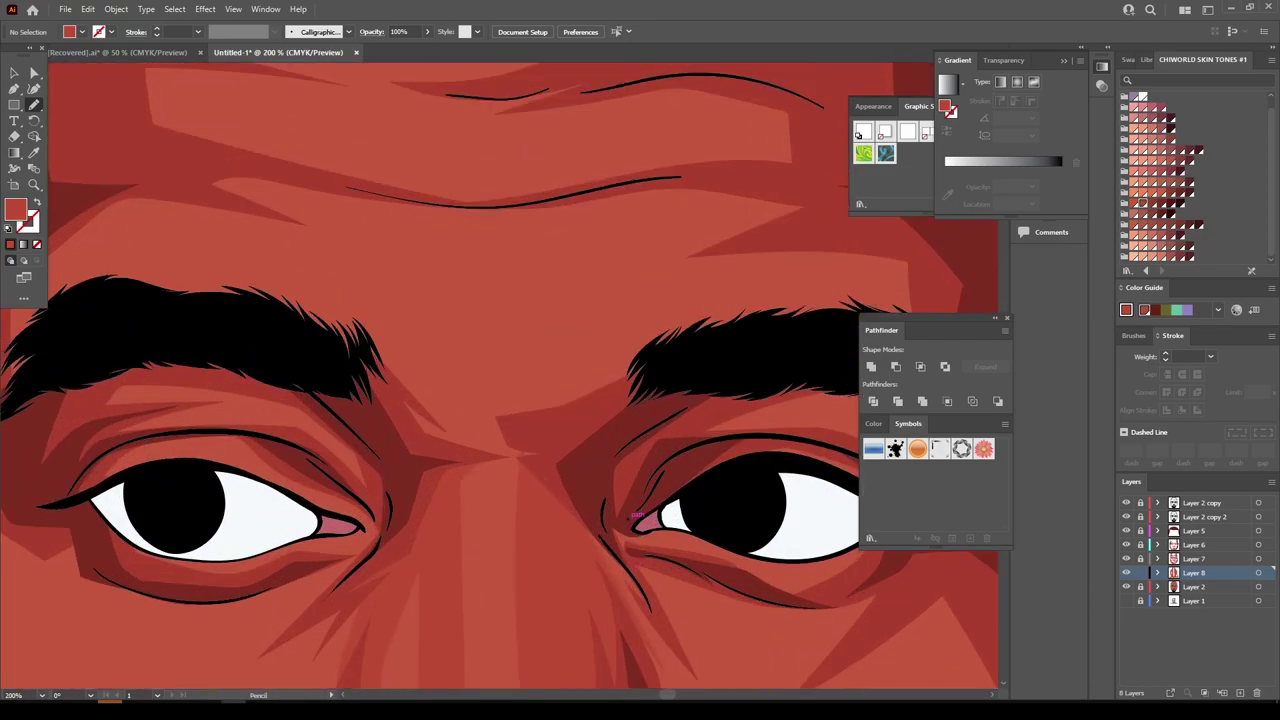
mouse_move(370, 468)
mouse_down()
mouse_move(618, 396)
mouse_move(380, 380)
mouse_up()
key(ctrl+0)
scroll(452, 274, up, 3)
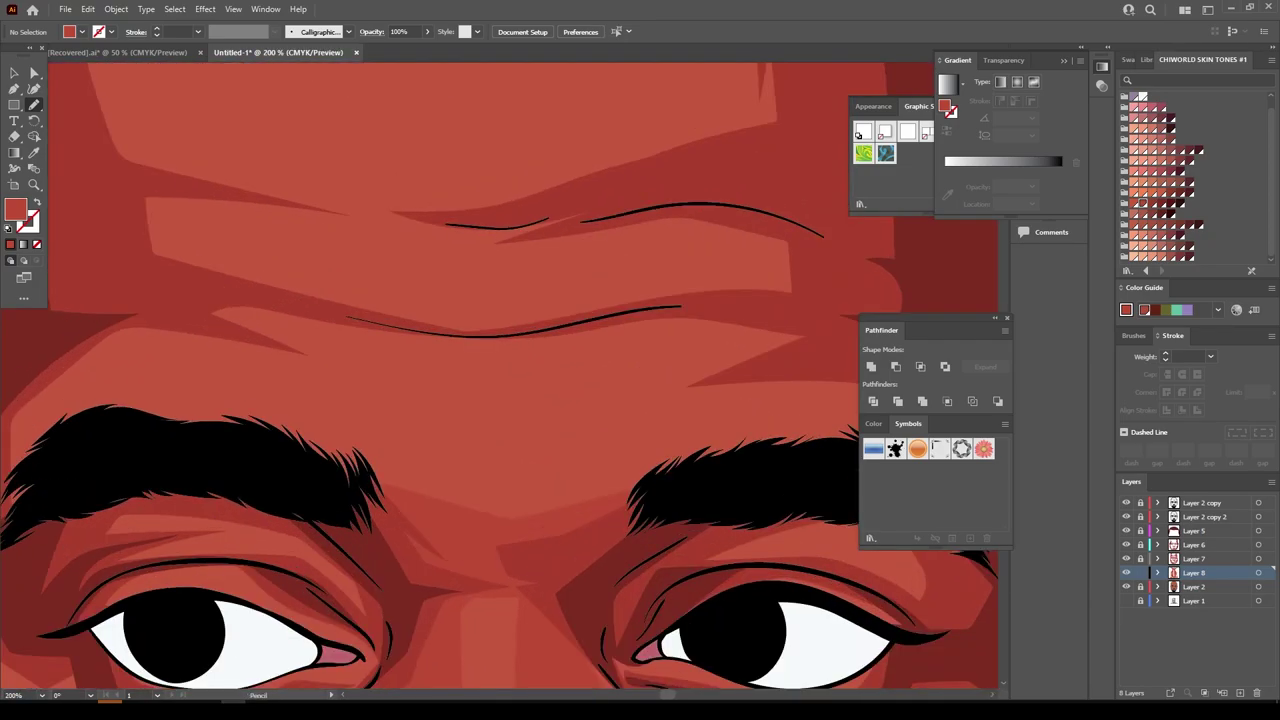
drag(384, 505, 596, 448)
Draw a shading shape under the forehead crease, closing it at the hairline
key(ctrl+0)
scroll(590, 603, up, 2)
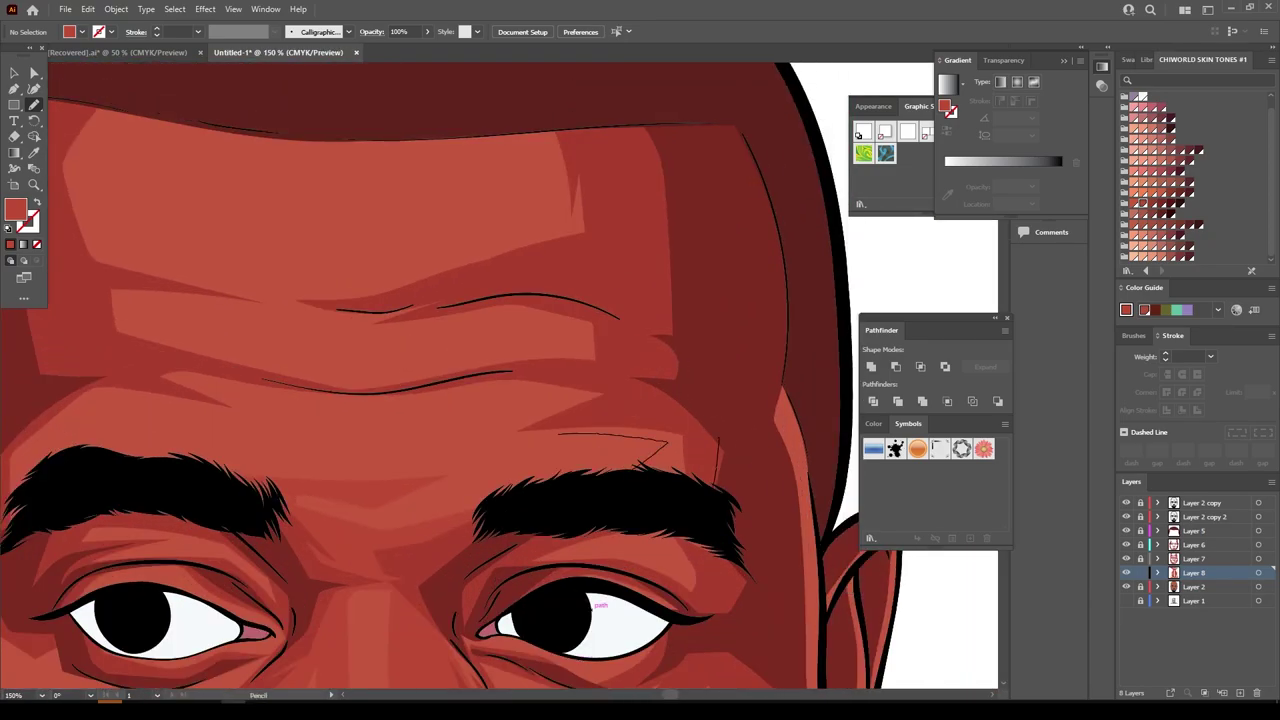
drag(540, 388, 91, 359)
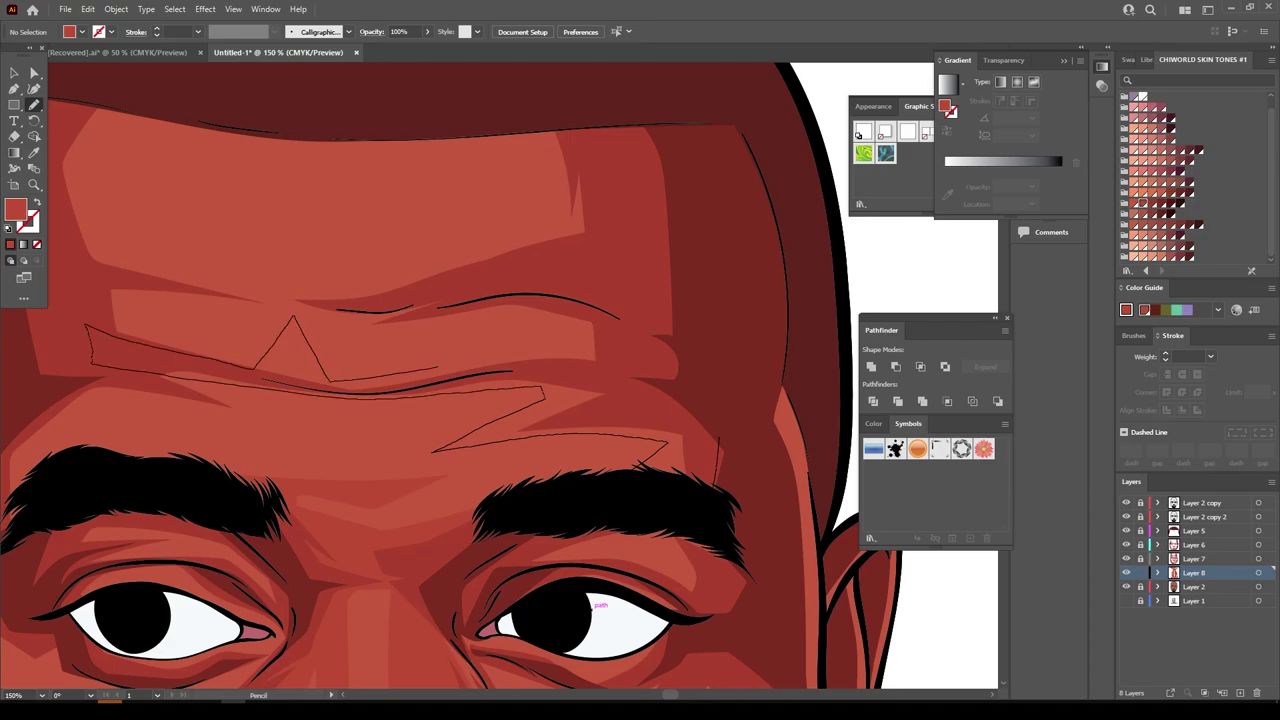
drag(258, 305, 640, 120)
key(ctrl+0)
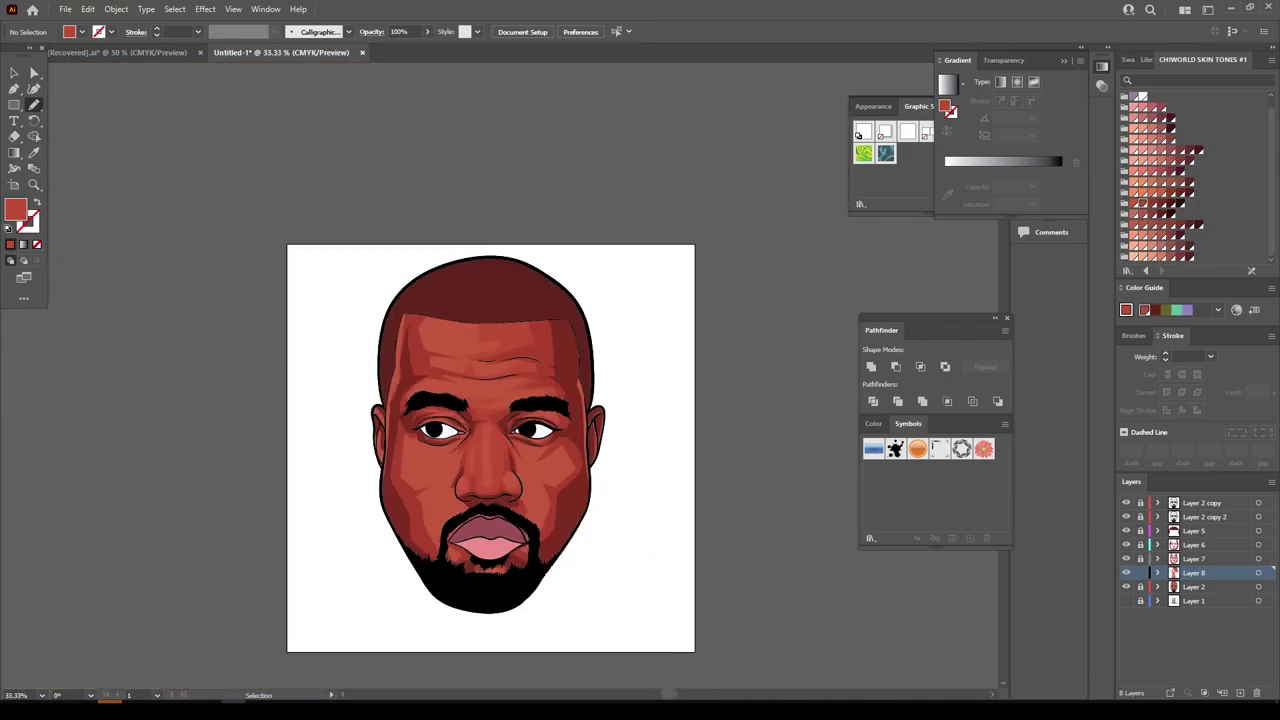
scroll(528, 300, up, 3)
Draw another shading shape across the forehead up to the hairline
drag(380, 548, 250, 480)
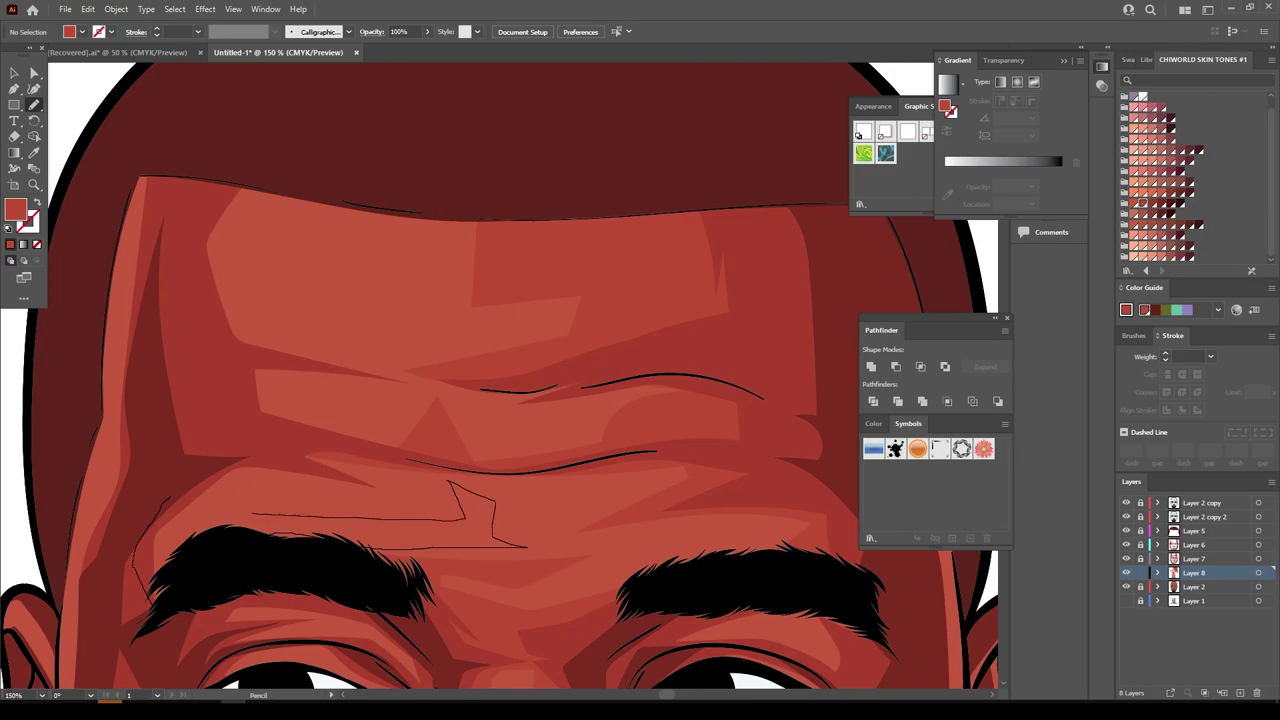
drag(432, 456, 230, 418)
drag(345, 372, 480, 150)
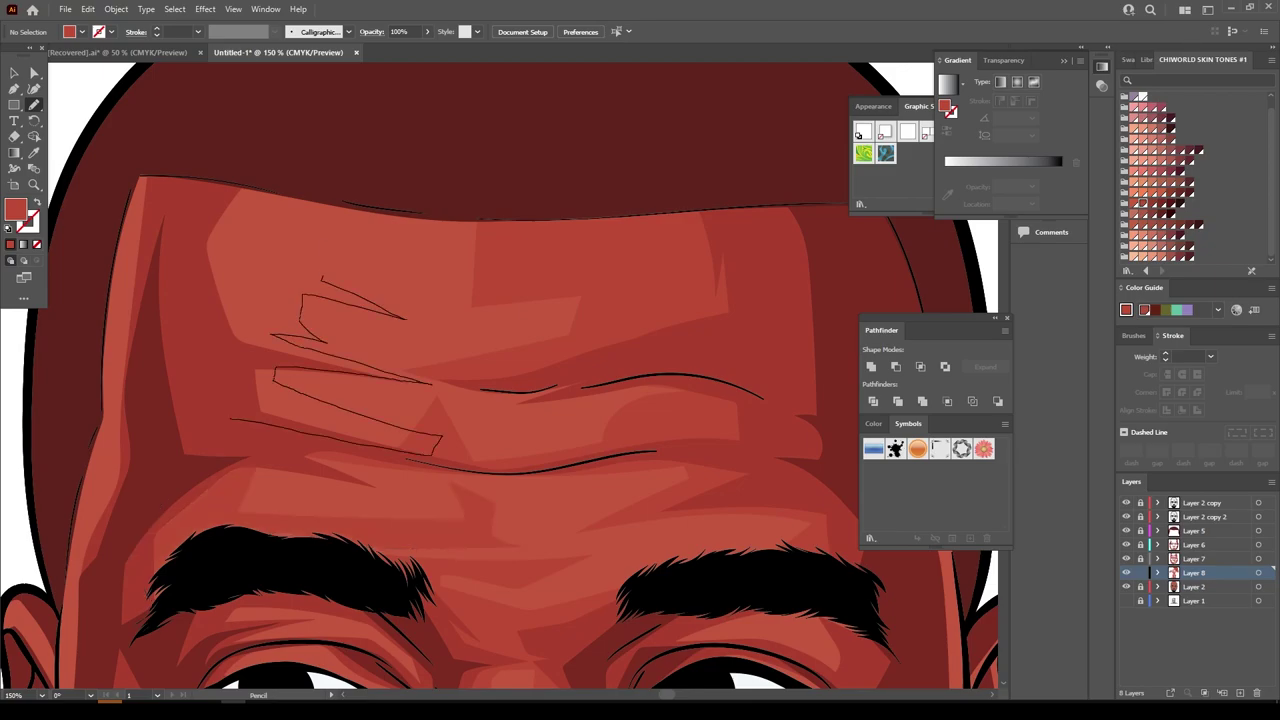
key(ctrl+0)
scroll(500, 420, up, 5)
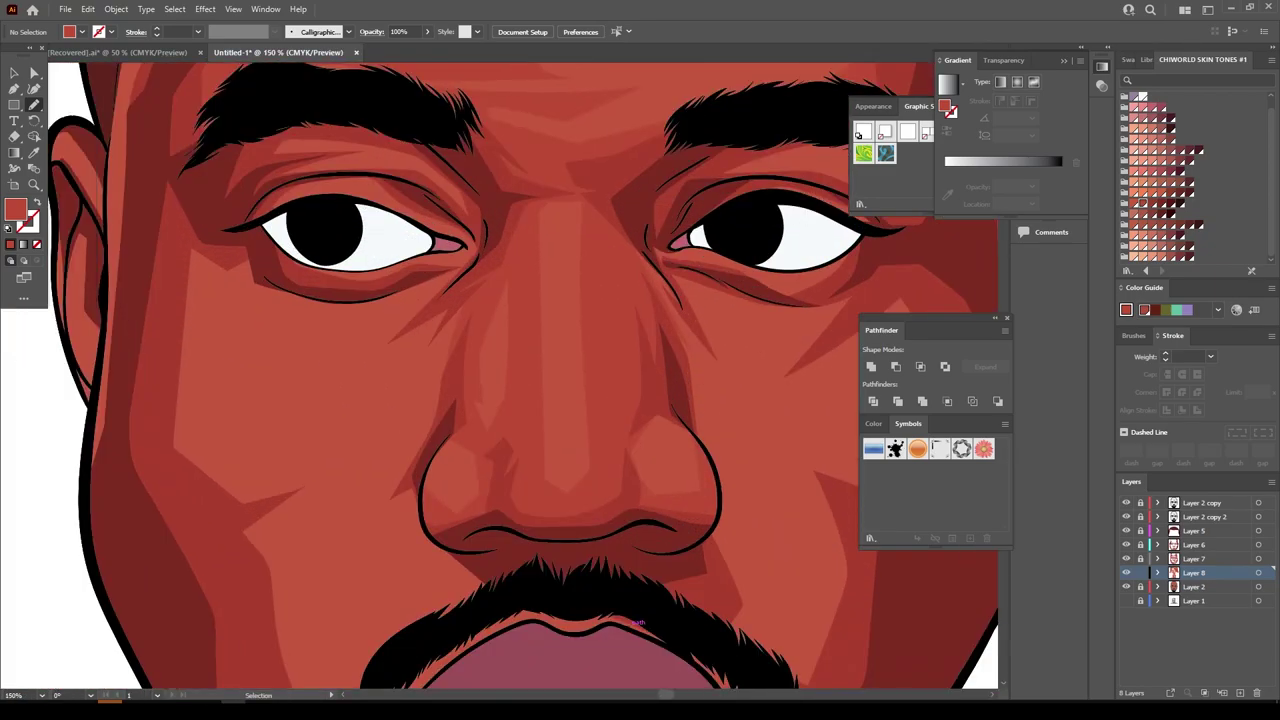
scroll(500, 400, down, 2)
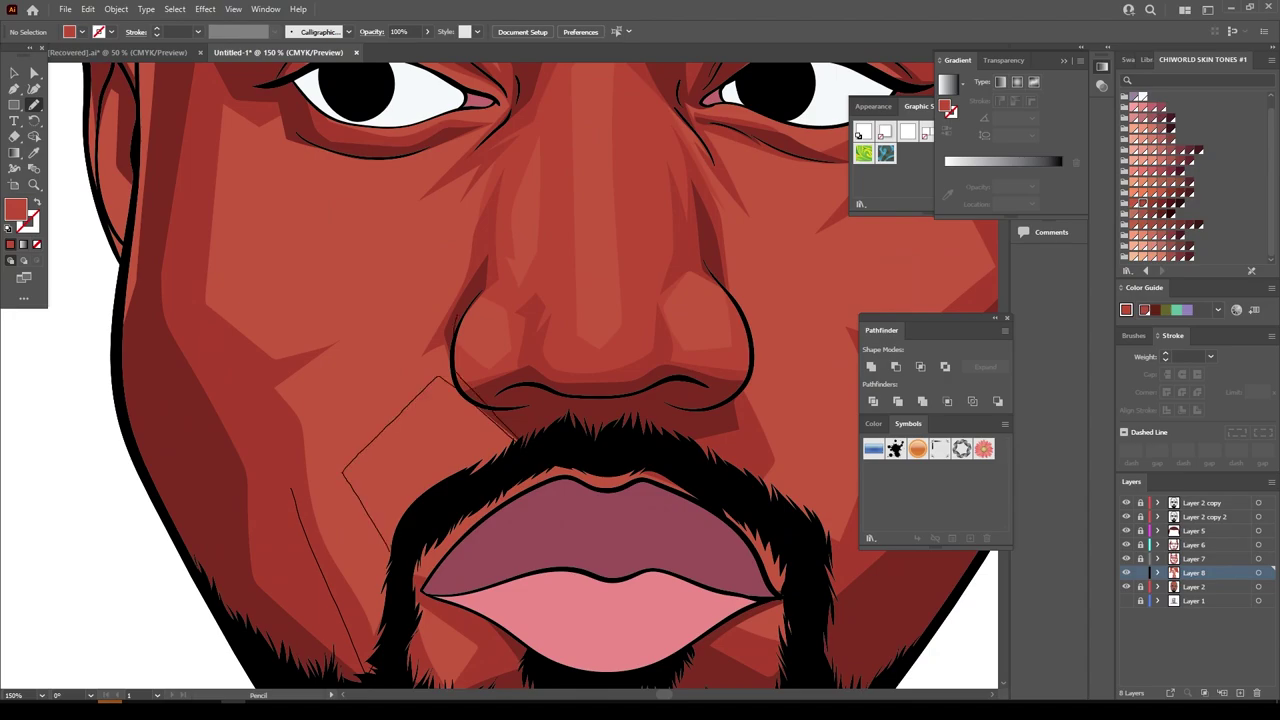
Outline shading from the nose bridge onto the left cheek
drag(488, 238, 360, 374)
scroll(500, 380, down, 2)
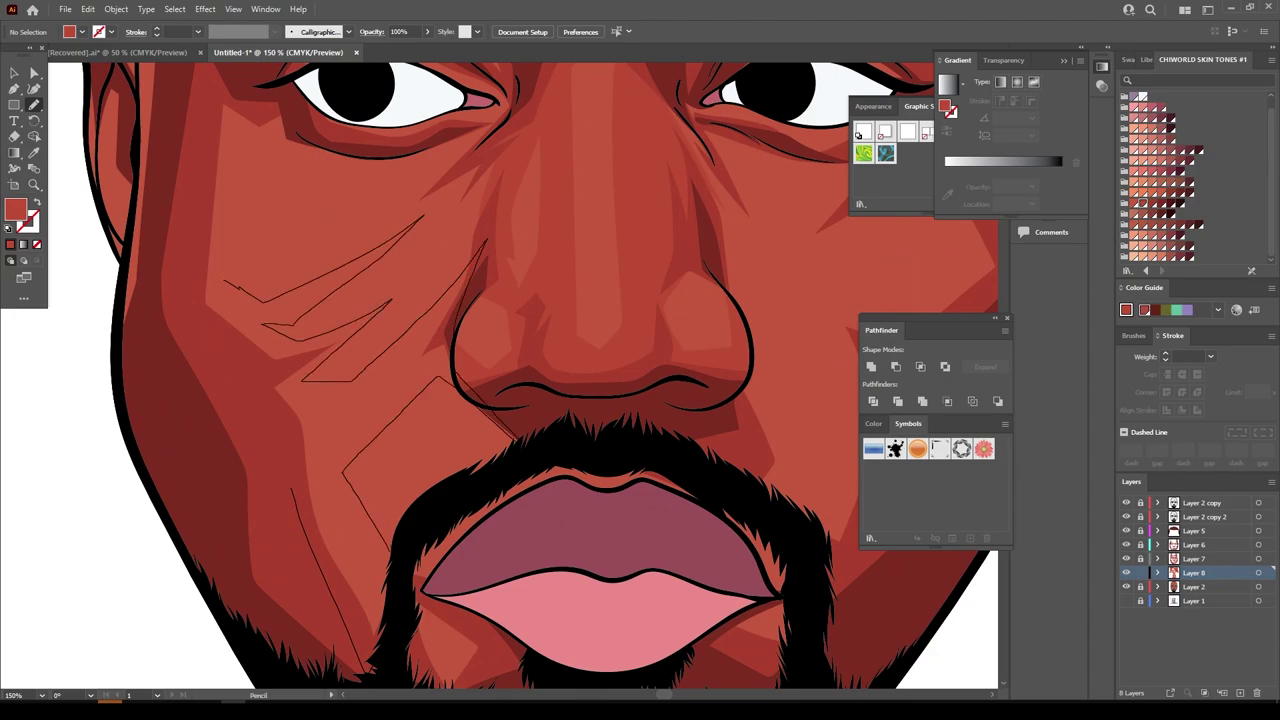
drag(262, 300, 320, 100)
scroll(500, 380, down, 3)
scroll(430, 320, up, 2)
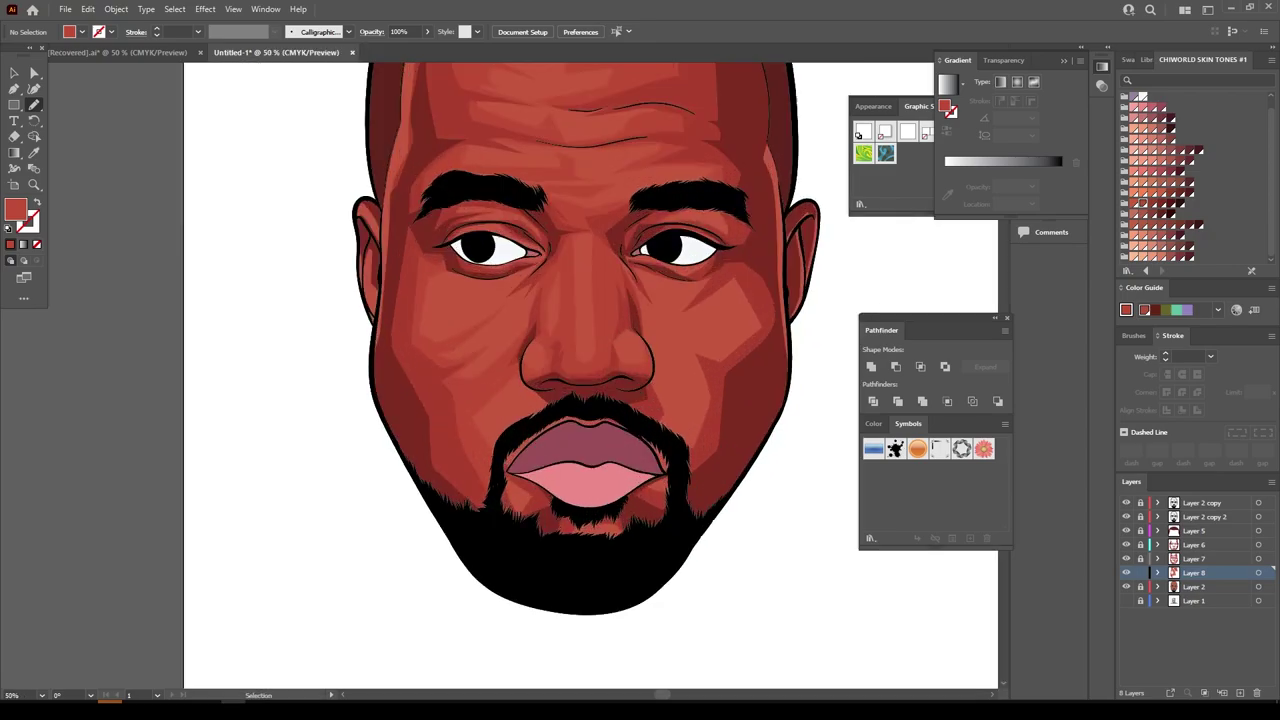
scroll(430, 320, up, 2)
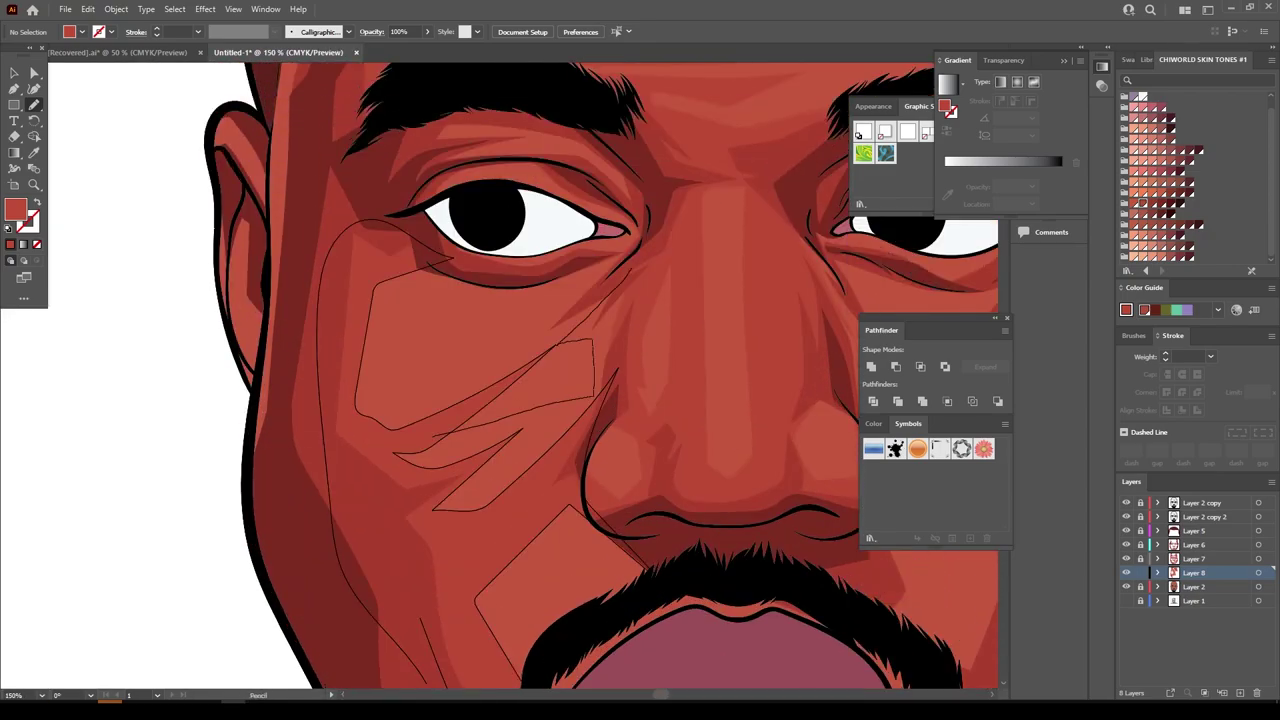
scroll(500, 380, down, 3)
scroll(543, 414, up, 3)
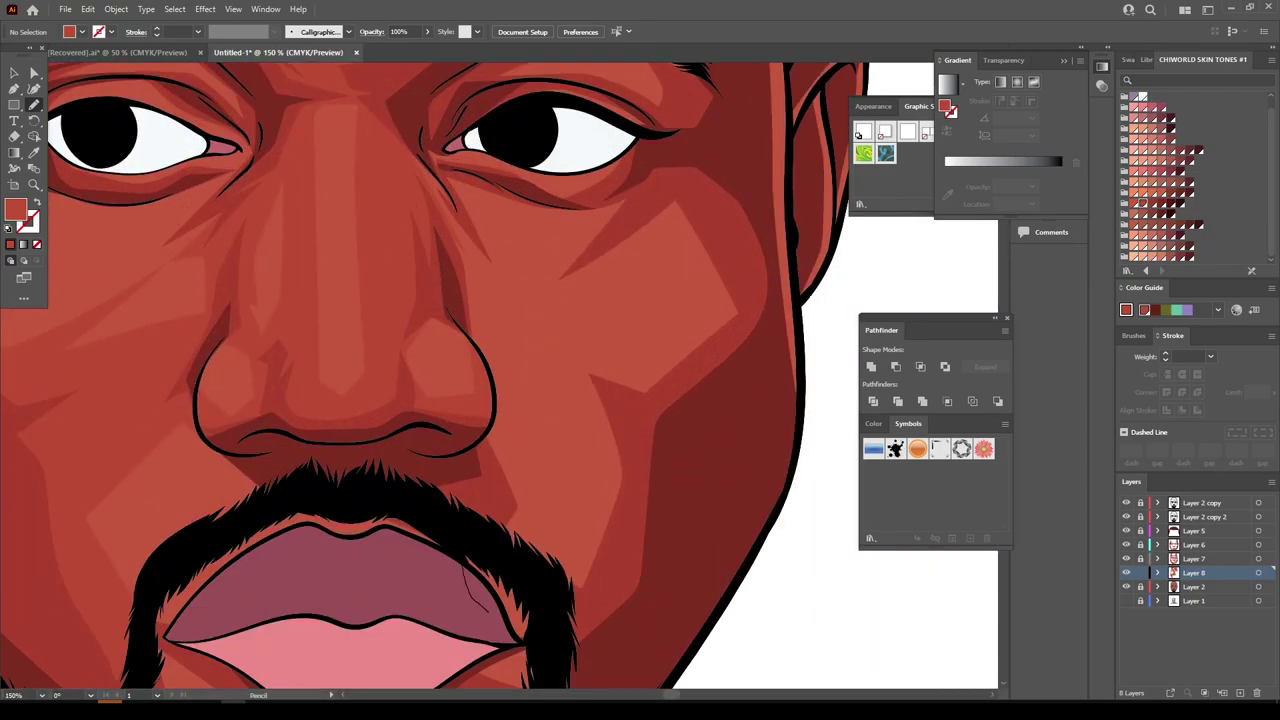
Outline a shading shape along the right cheek
mouse_move(578, 620)
mouse_down()
mouse_move(652, 410)
mouse_move(590, 255)
mouse_up()
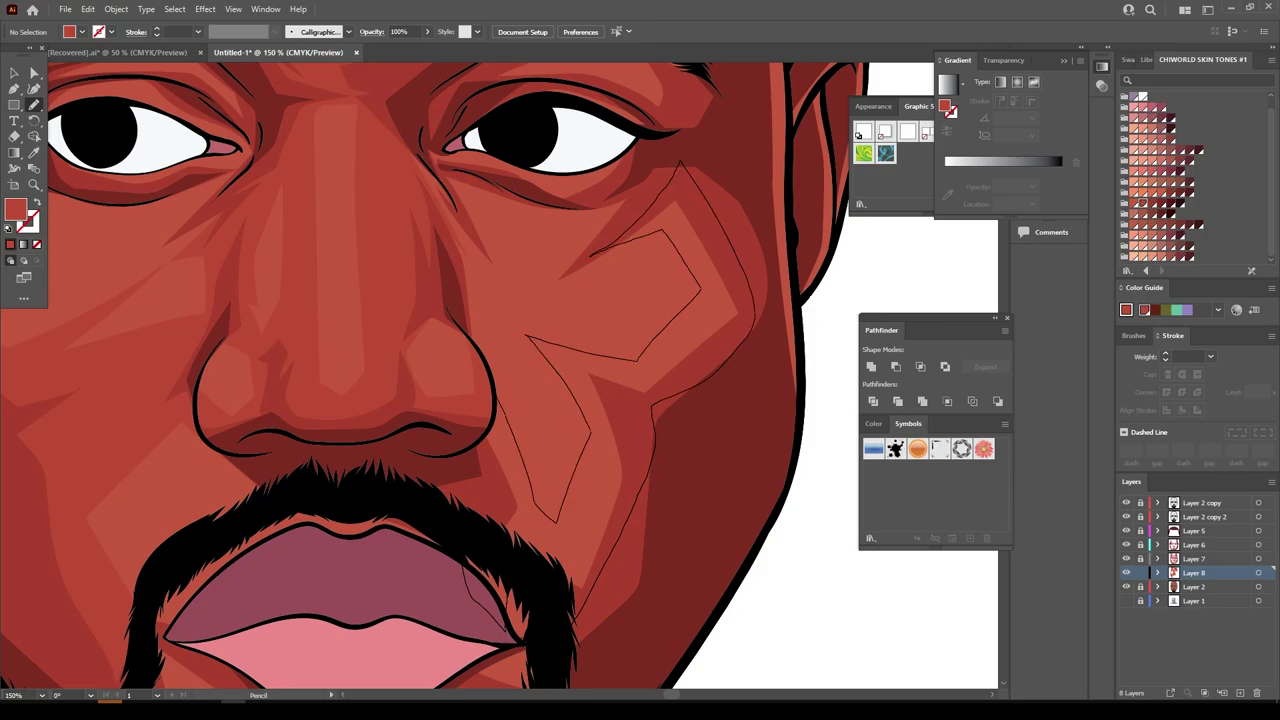
scroll(560, 400, down, 3)
scroll(560, 400, up, 4)
mouse_move(540, 455)
mouse_down()
mouse_move(500, 380)
mouse_move(700, 300)
mouse_up()
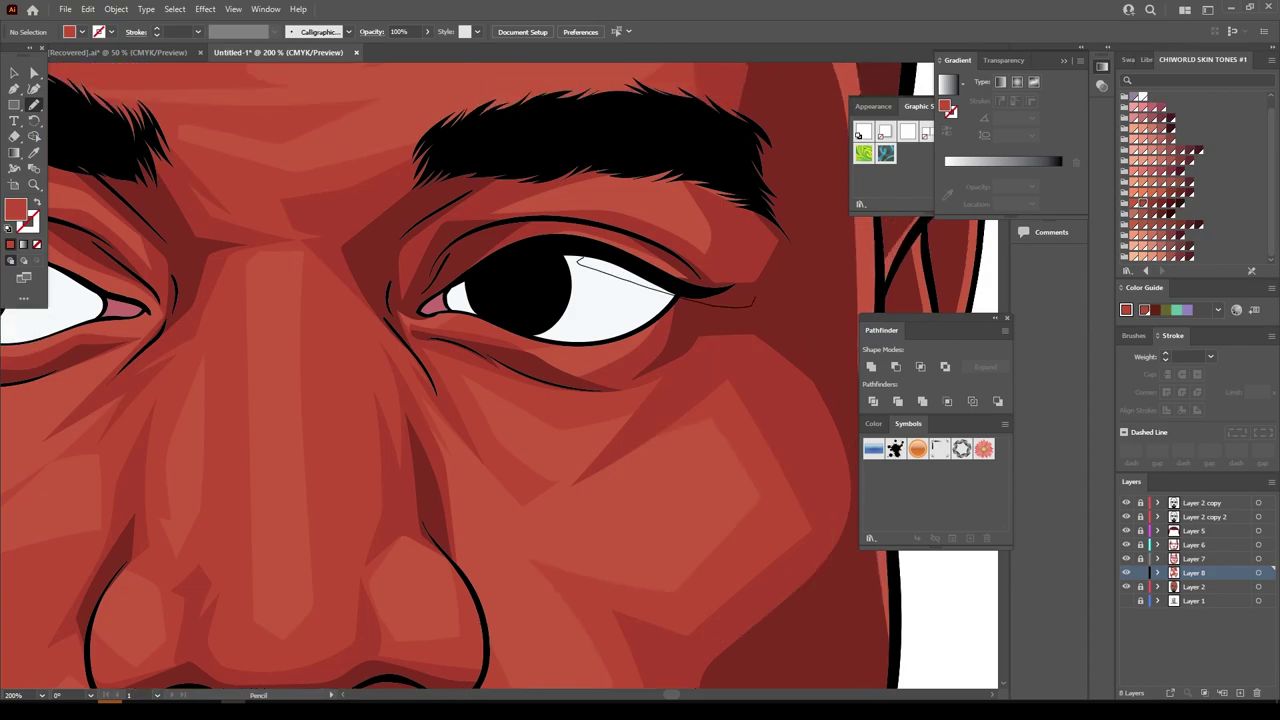
Draw a closed shading shape under the left eye
drag(400, 350, 630, 395)
drag(105, 377, 290, 372)
scroll(510, 380, down, 2)
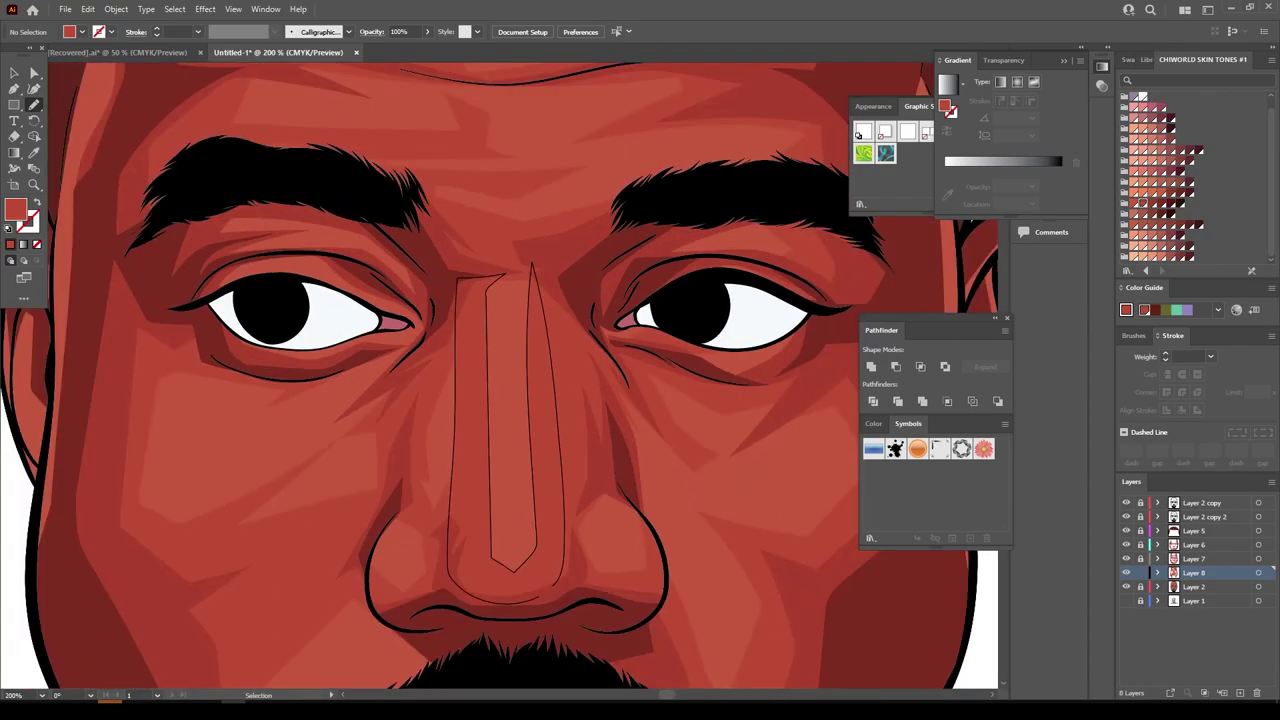
scroll(510, 380, down, 2)
scroll(510, 380, down, 1)
scroll(510, 380, up, 4)
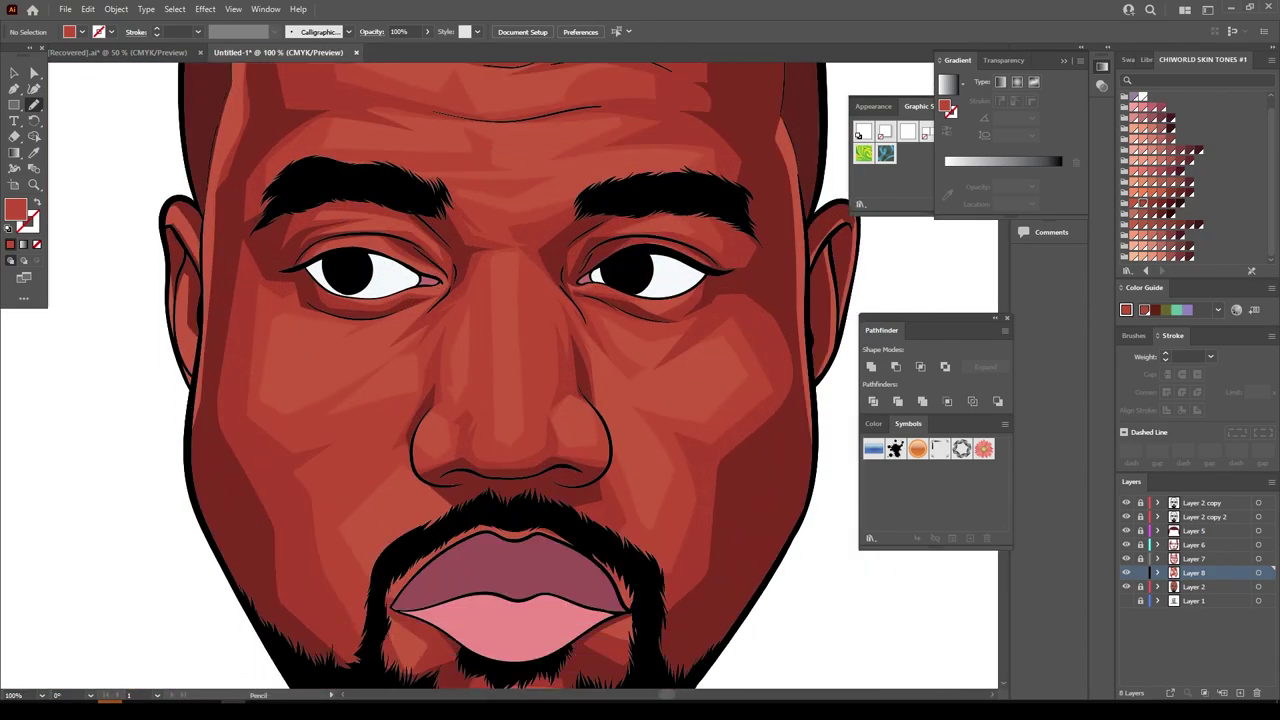
Add a new layer and set the fill to light salmon #DB6A58 for highlights
click(1240, 692)
click(33, 152)
double_click(15, 208)
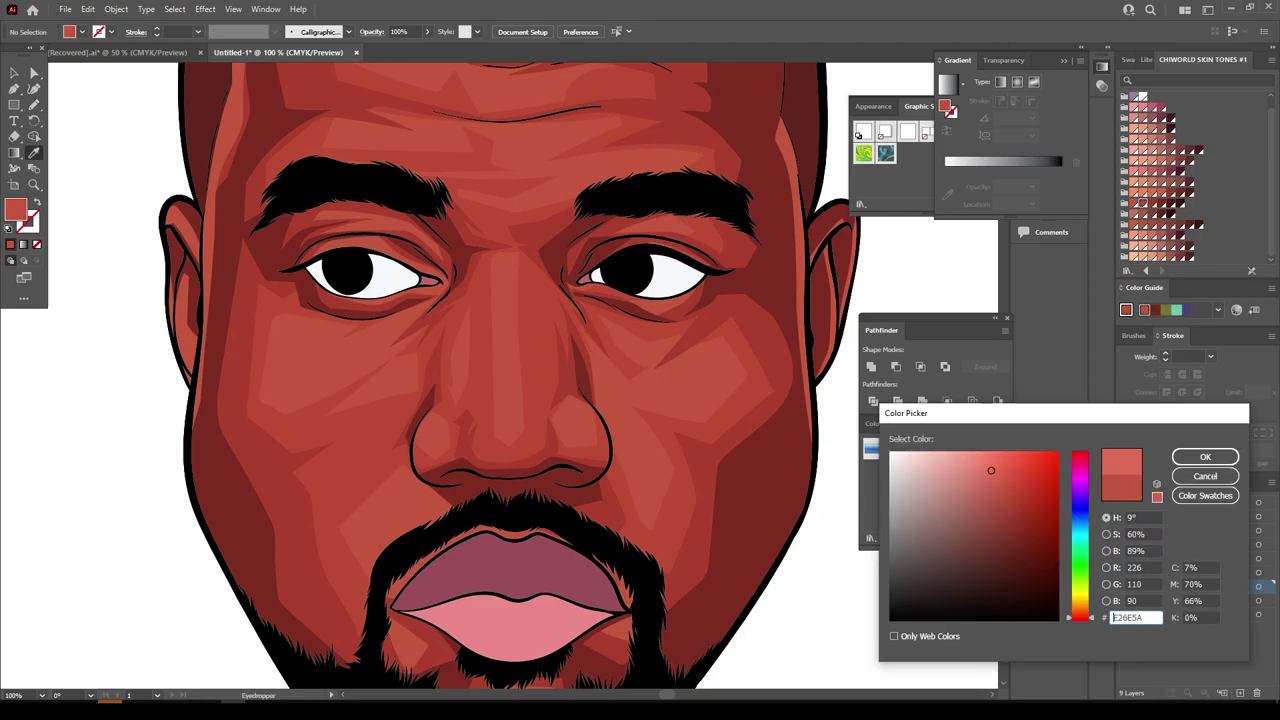
text(DB6A58)
click(1205, 456)
Draw light highlight shapes on the left and right nostrils with the Pencil
key(n)
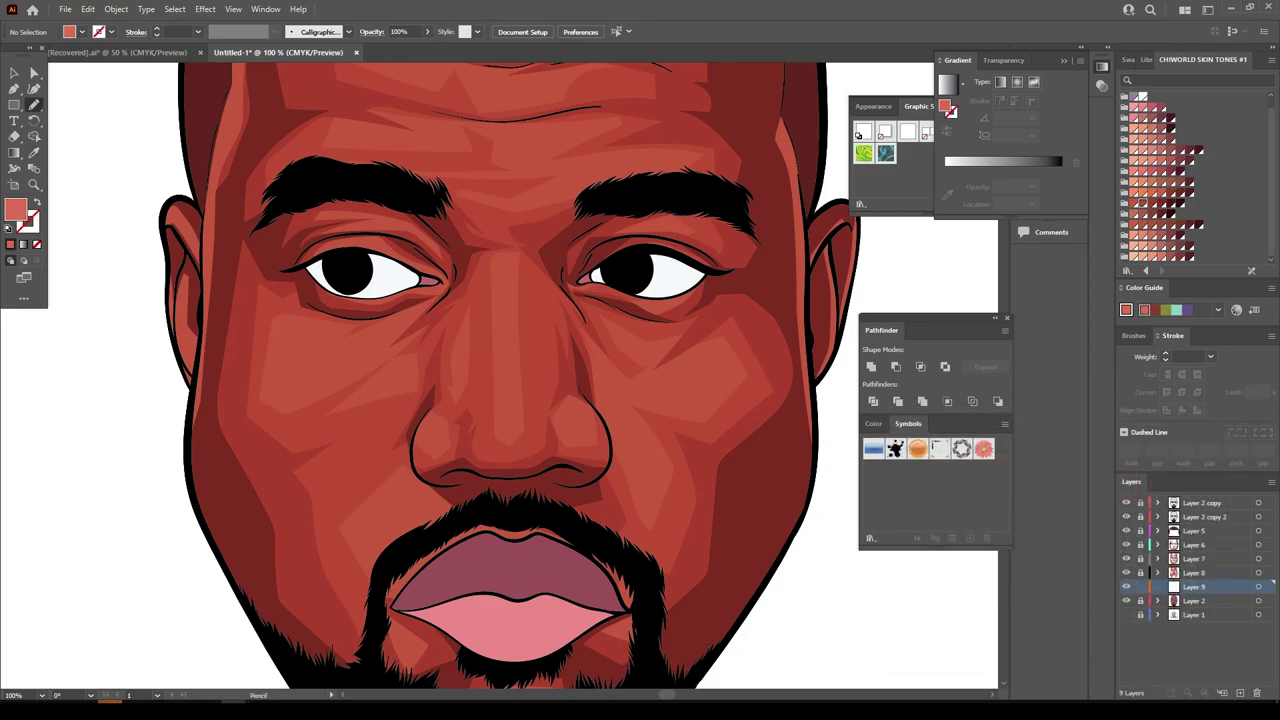
scroll(520, 345, up, 3)
scroll(385, 462, up, 1)
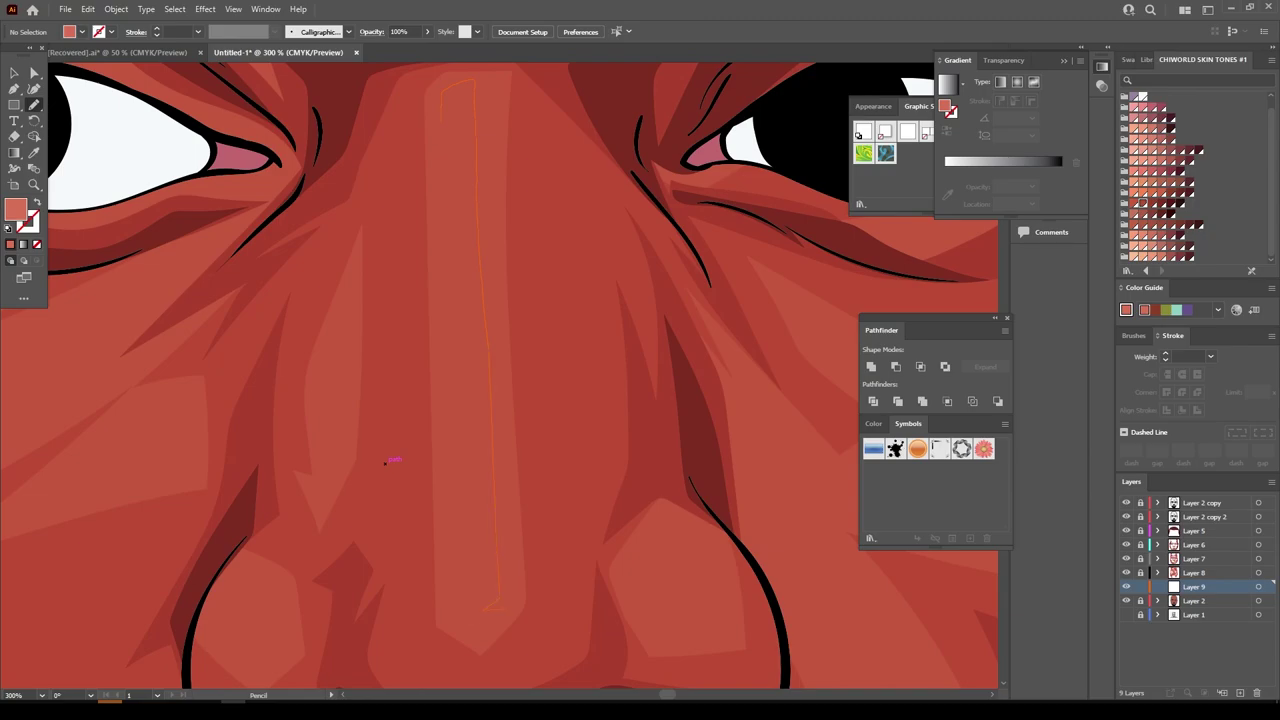
scroll(385, 462, down, 3)
scroll(400, 470, up, 3)
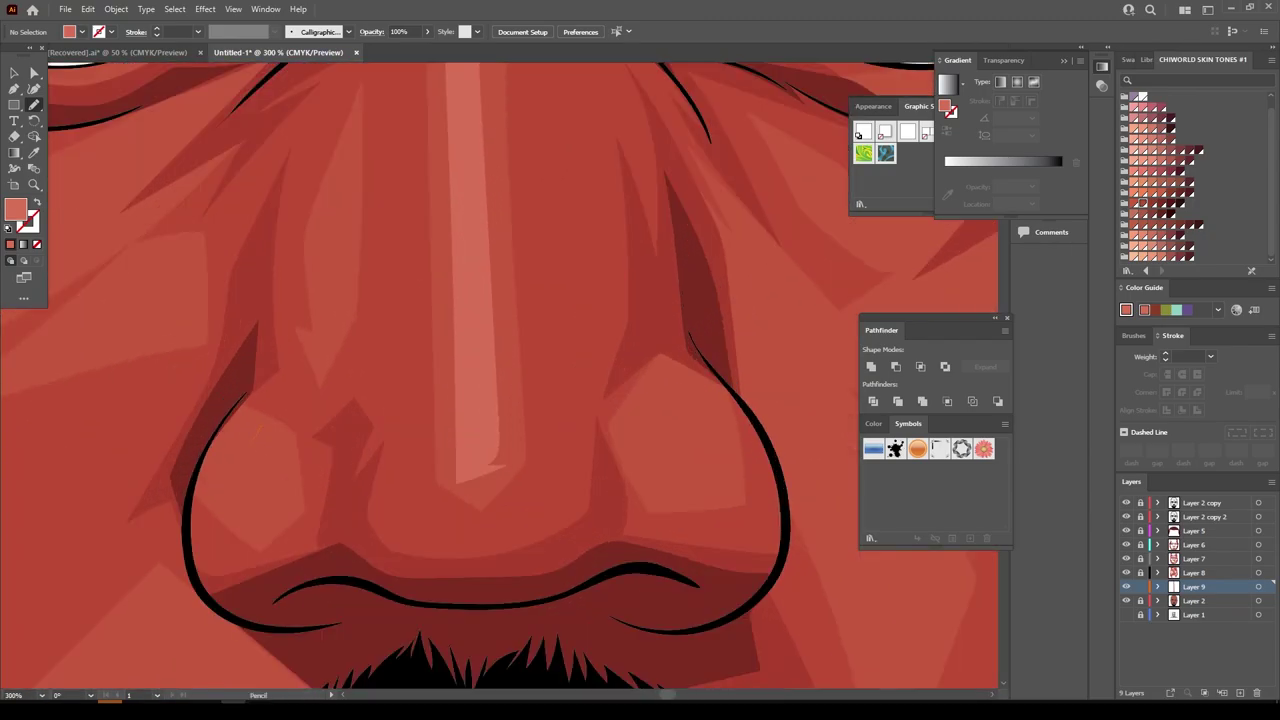
drag(283, 492, 262, 428)
drag(628, 400, 640, 380)
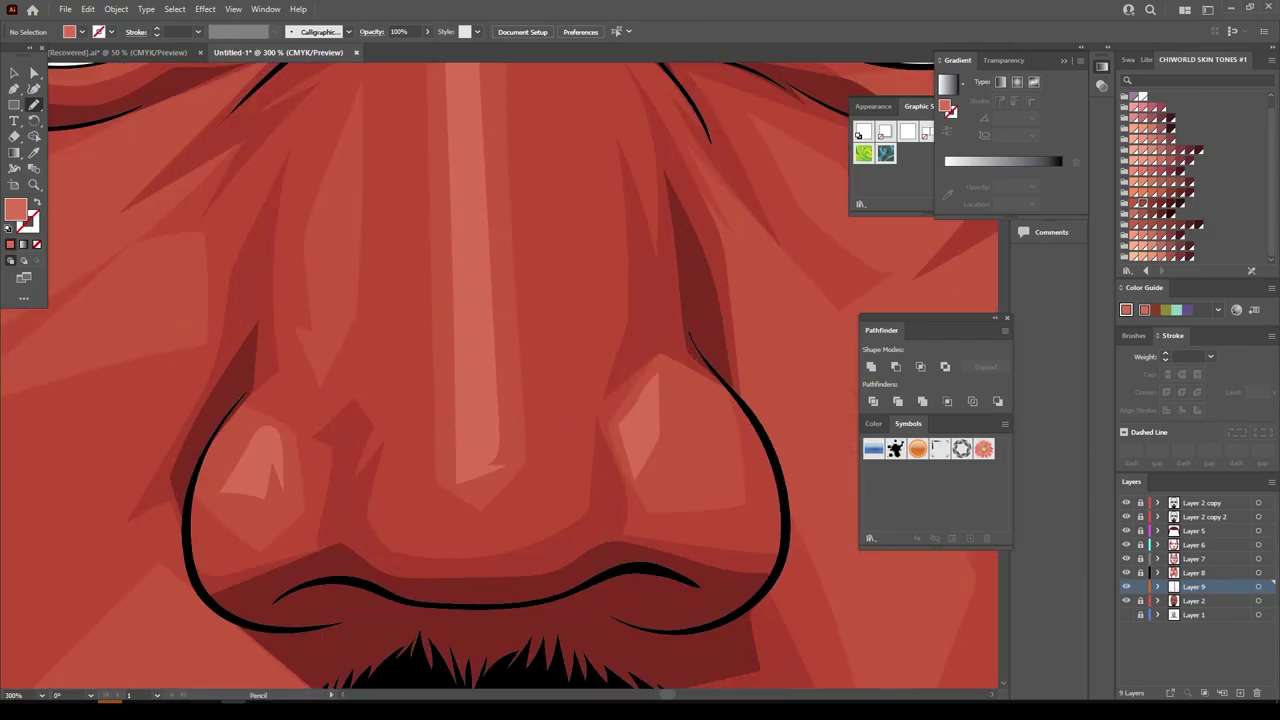
Draw highlight shapes between the brows and on the forehead near the hairline
scroll(430, 420, down, 3)
scroll(430, 330, up, 3)
scroll(500, 400, up, 1)
drag(505, 414, 655, 396)
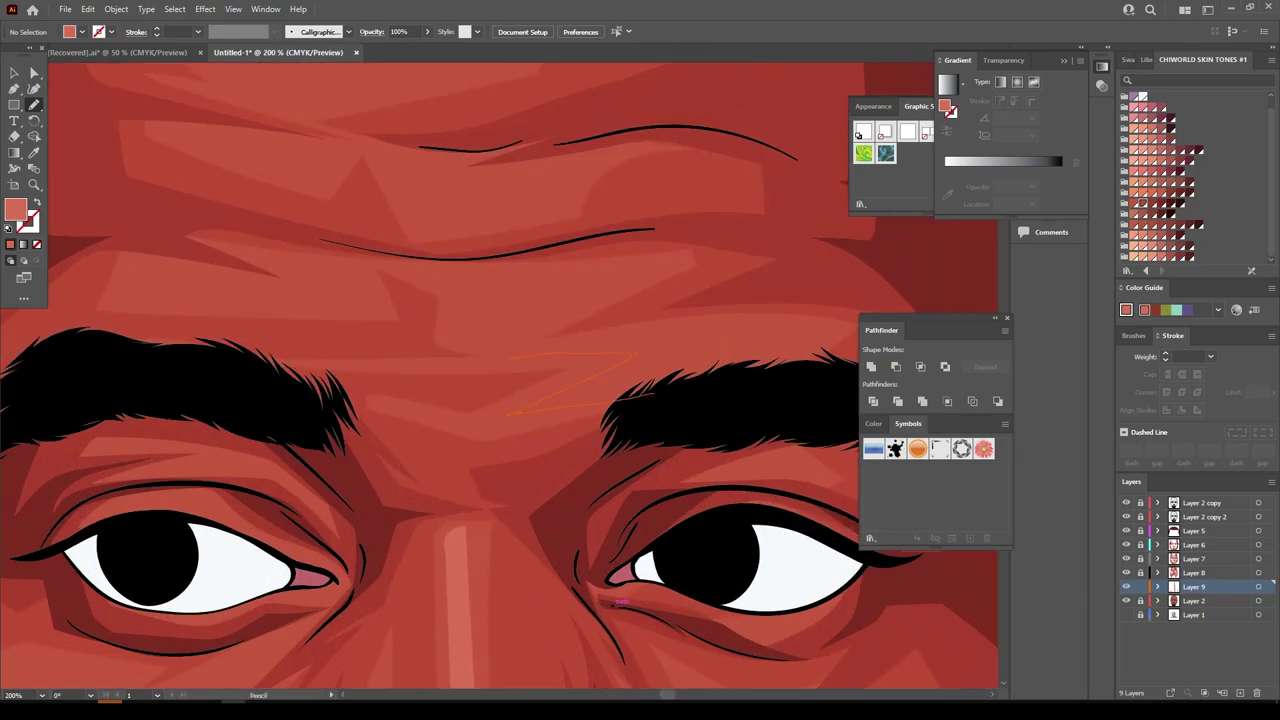
scroll(500, 376, up, 1)
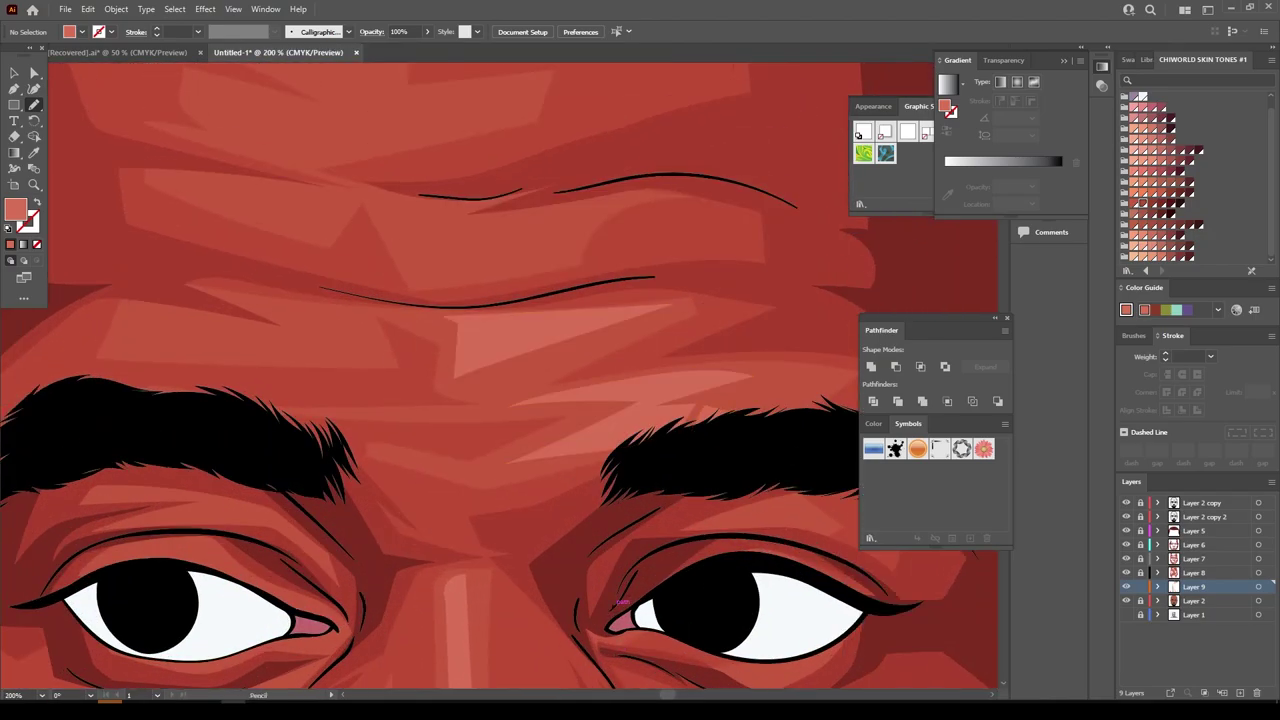
scroll(440, 310, up, 2)
drag(440, 310, 452, 348)
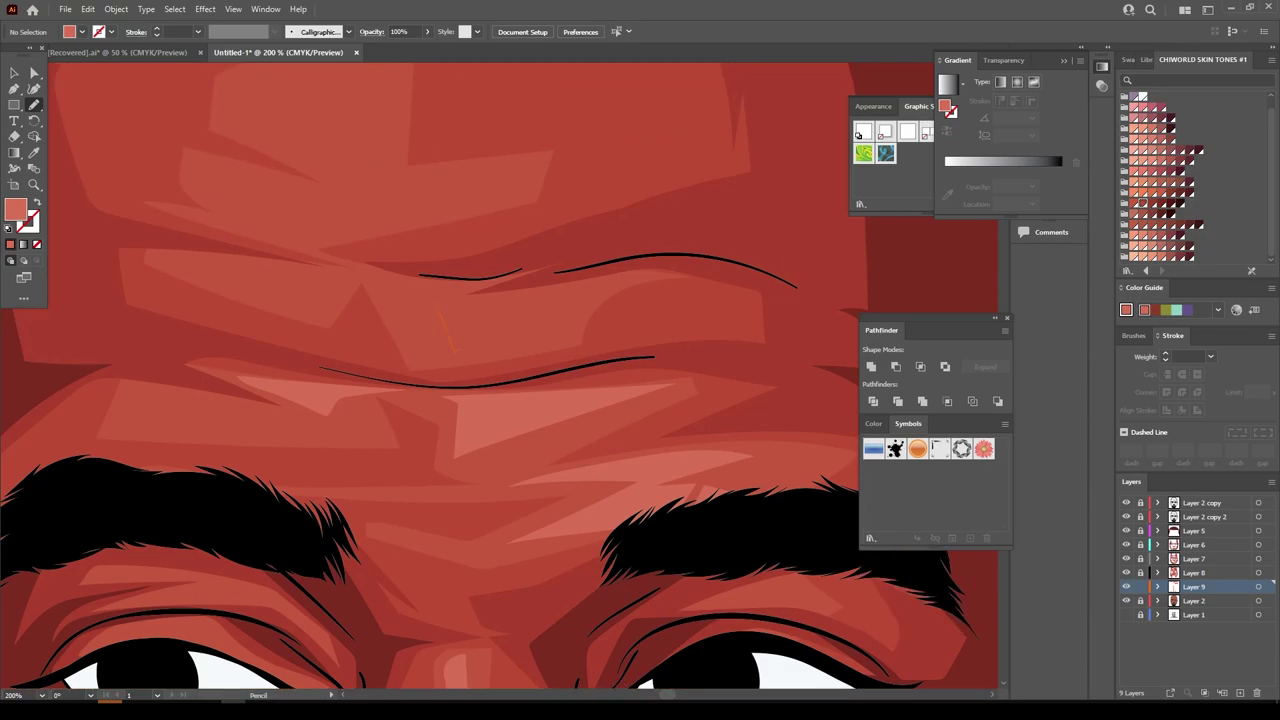
drag(628, 273, 415, 284)
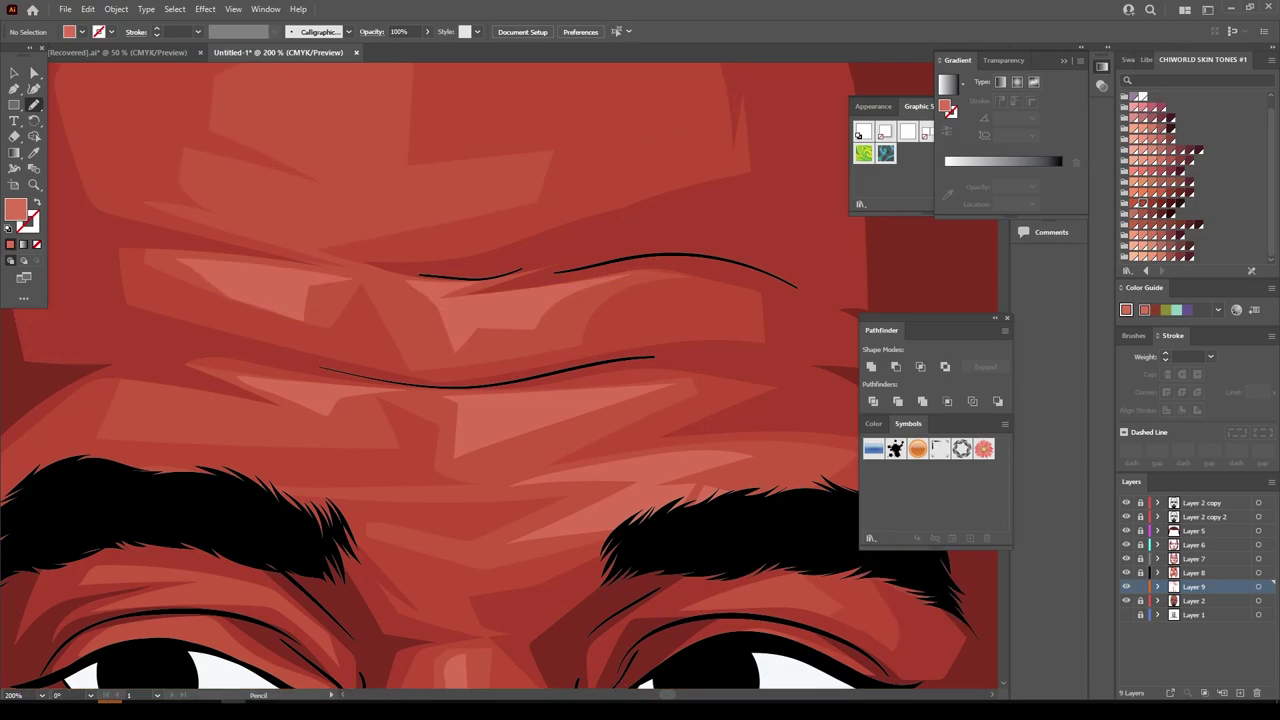
scroll(500, 400, up, 3)
drag(226, 264, 320, 333)
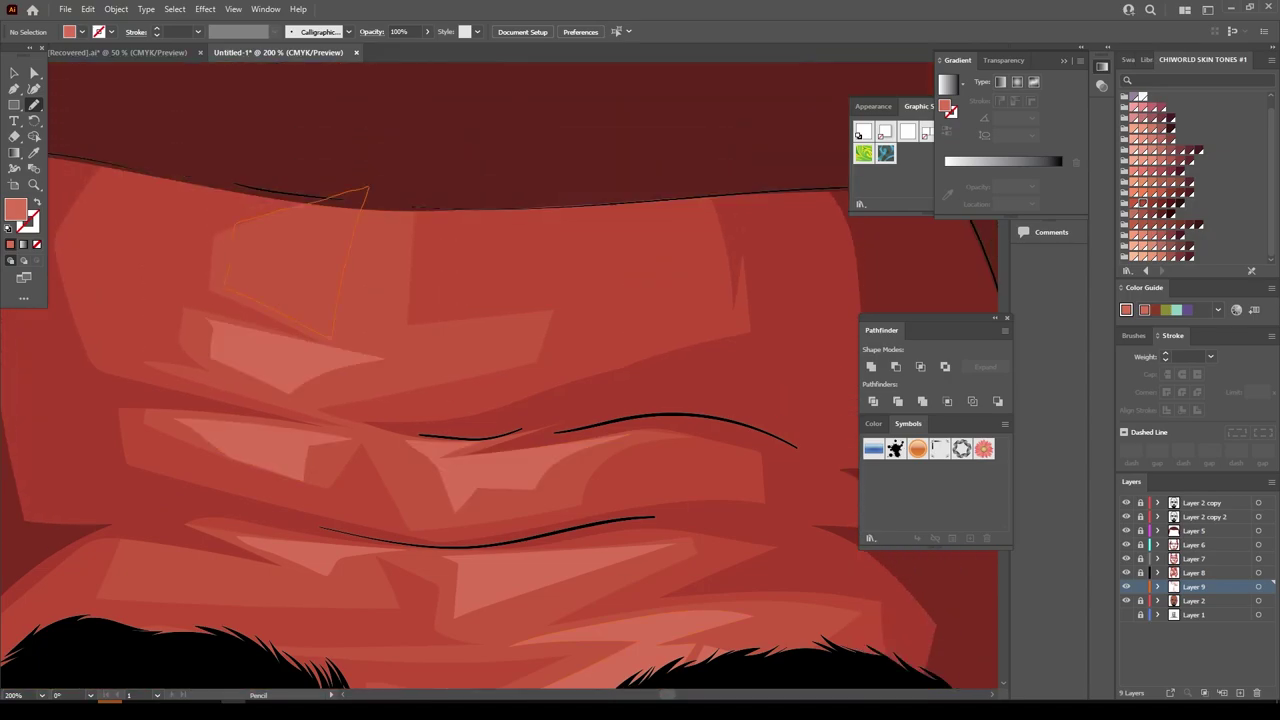
Draw closed highlights on the cheek beside the nose and below the eye
key(ctrl+0)
key(ctrl+equal)
key(ctrl+equal)
key(ctrl+equal)
key(ctrl+equal)
key(ctrl+equal)
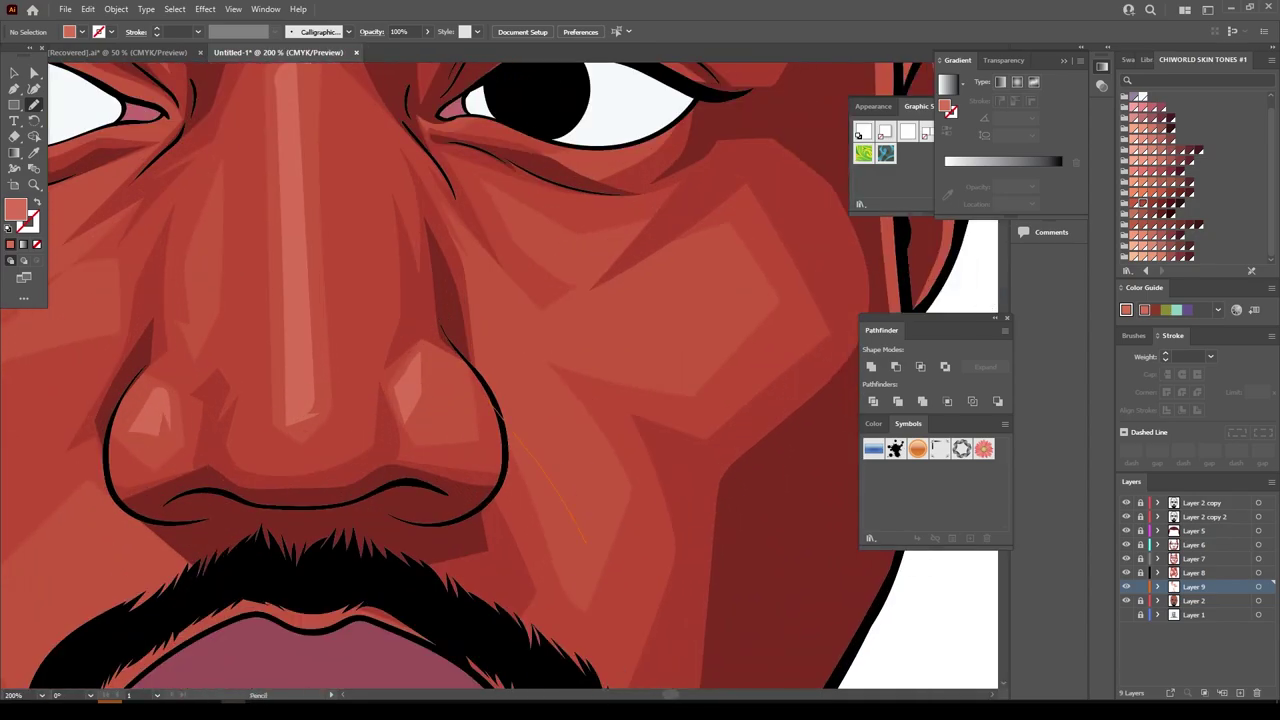
drag(495, 410, 478, 300)
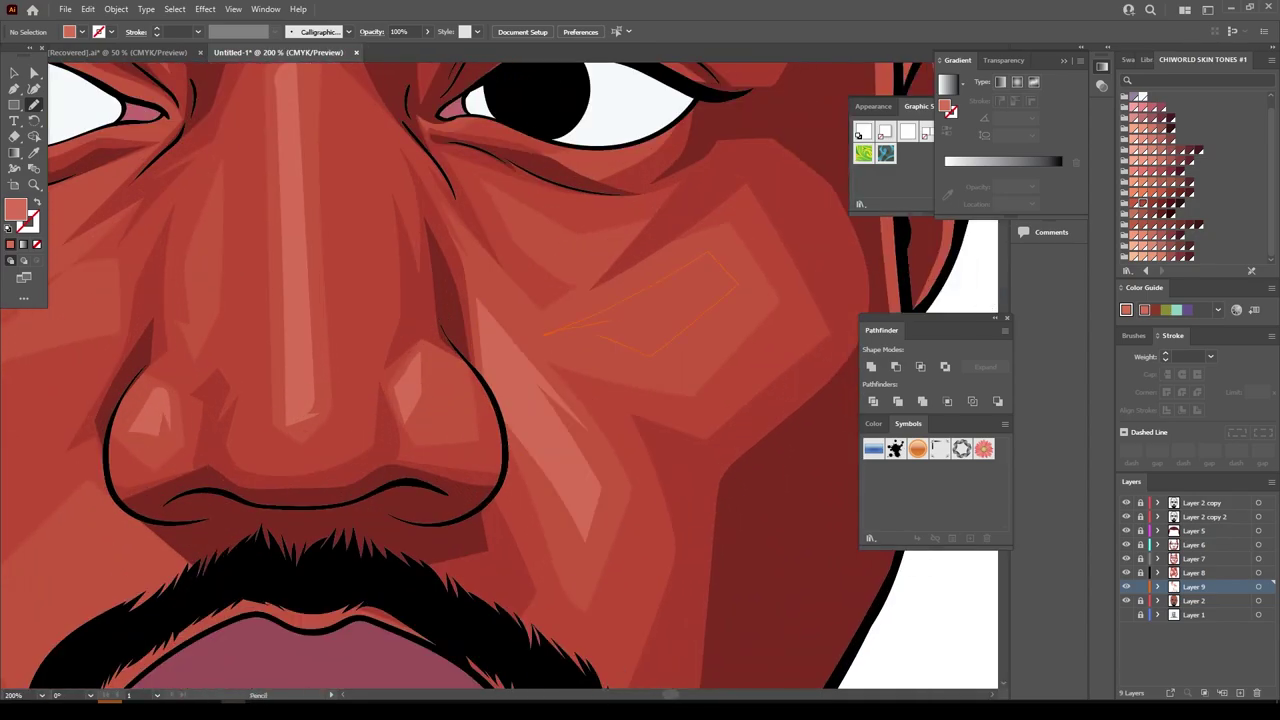
key(ctrl+0)
key(ctrl+equal)
key(ctrl+equal)
drag(474, 480, 460, 554)
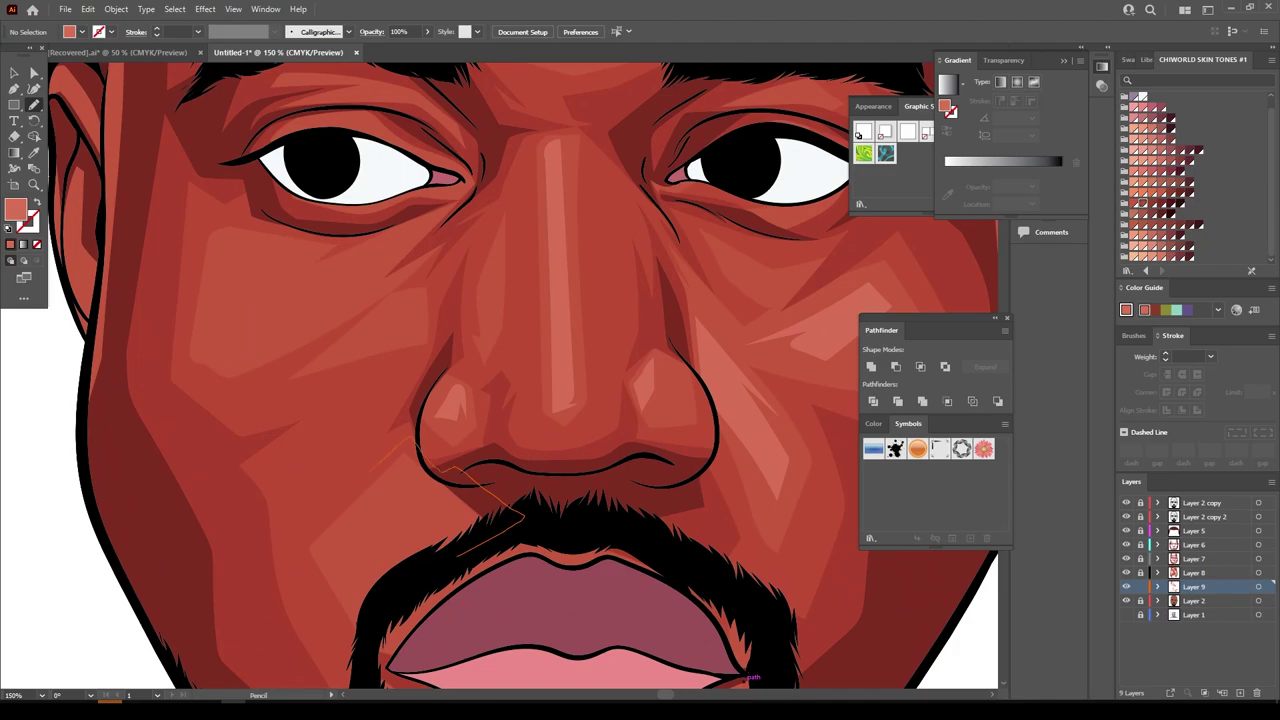
key(ctrl+equal)
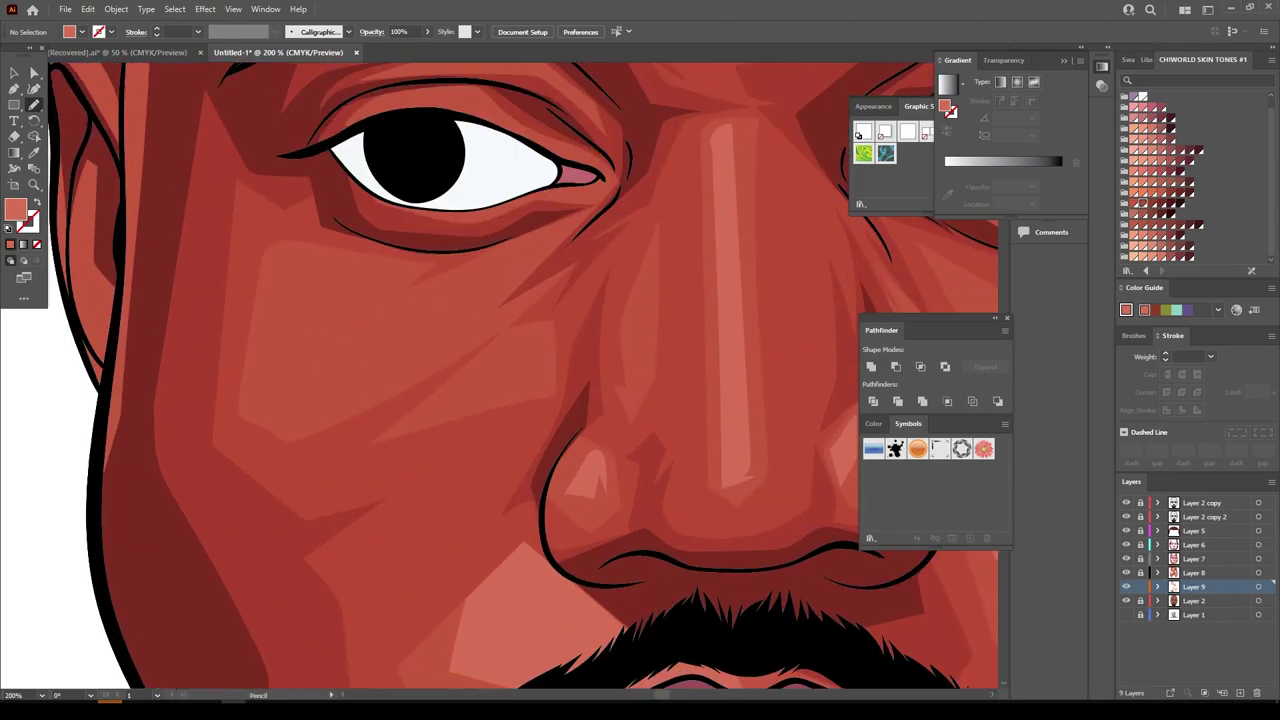
drag(527, 378, 525, 331)
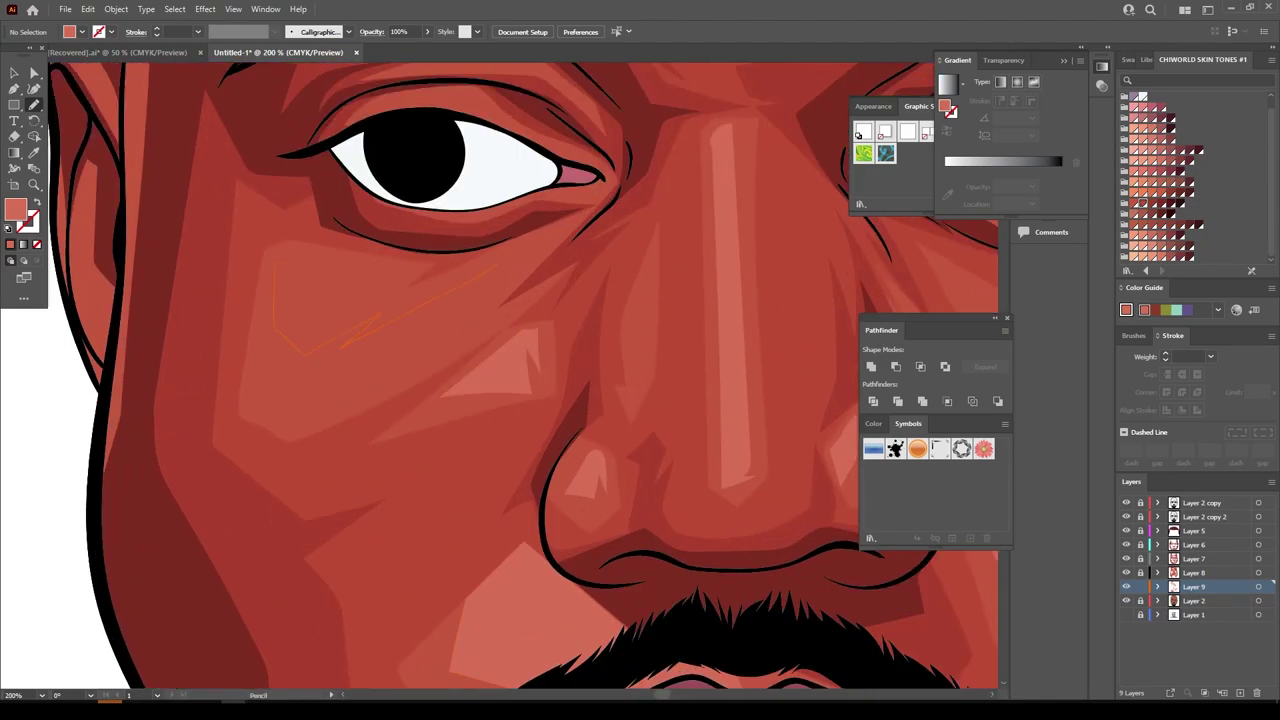
drag(490, 265, 276, 263)
drag(588, 215, 522, 265)
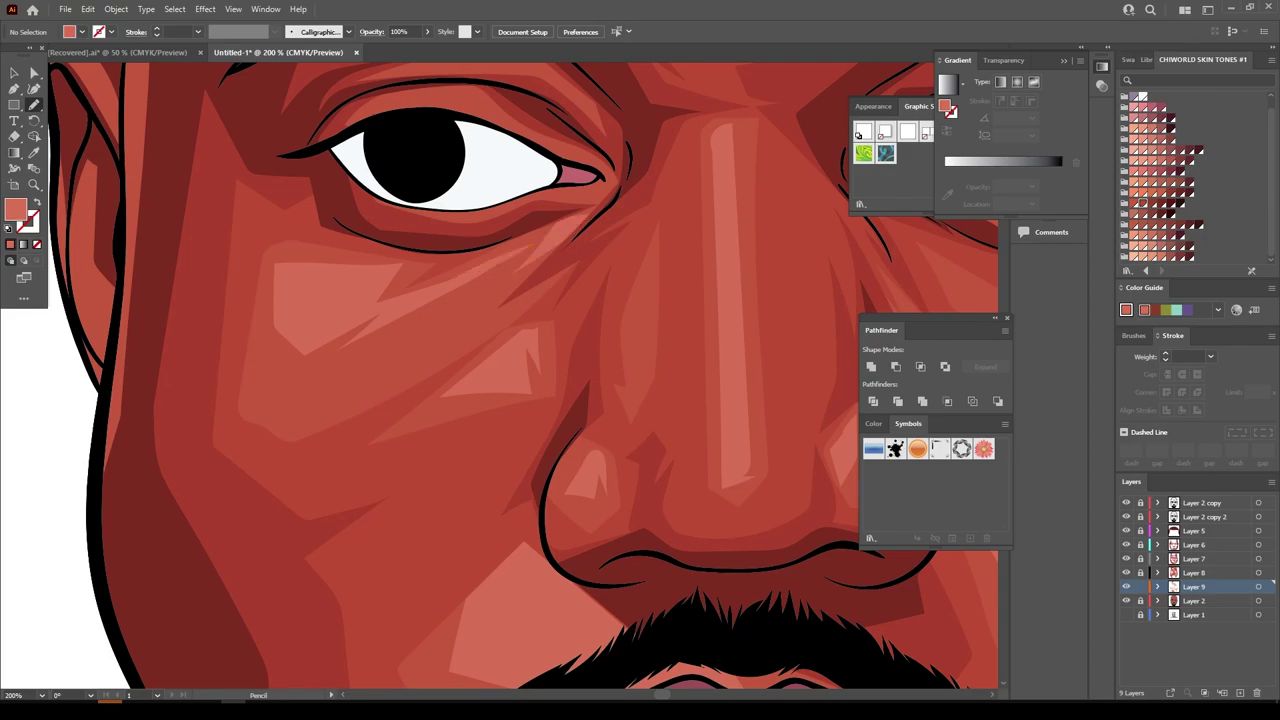
Add a small light highlight shape above the left iris
key(ctrl+0)
scroll(243, 315, up, 3)
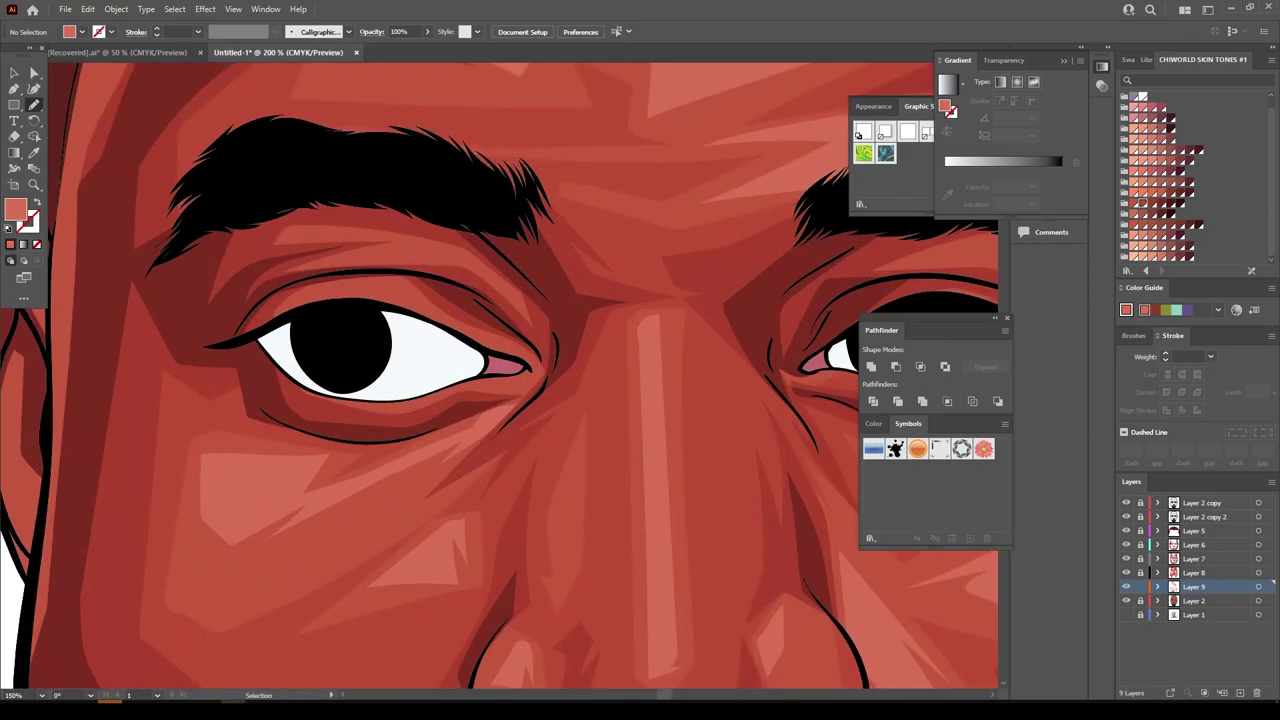
scroll(243, 315, up, 2)
drag(258, 312, 233, 319)
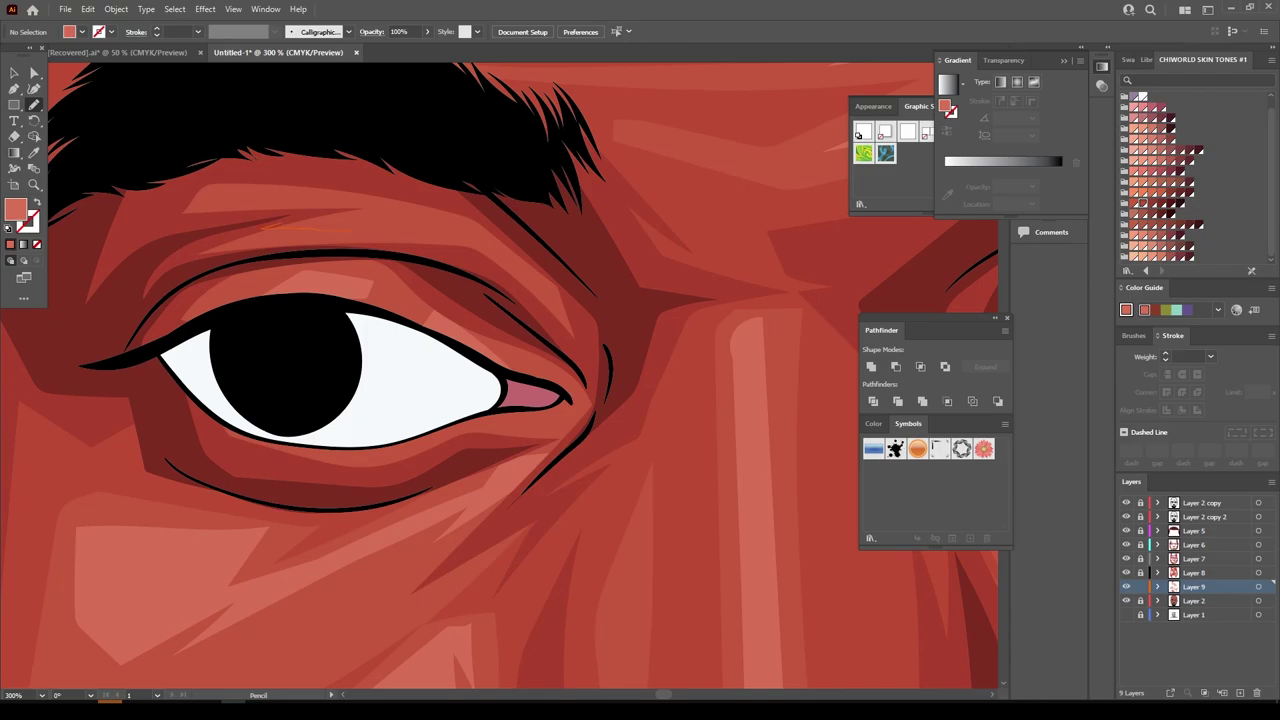
scroll(562, 505, down, 3)
scroll(562, 505, right, 5)
scroll(562, 505, up, 1)
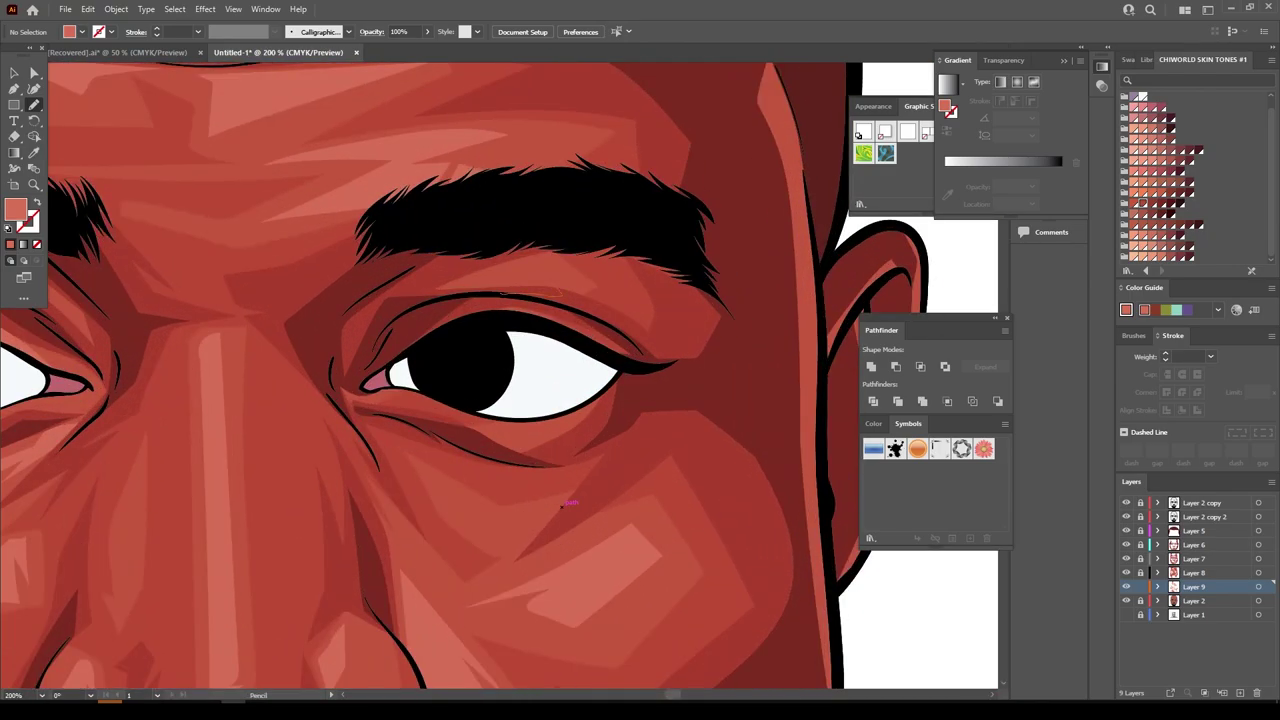
Fit the whole highlighted portrait on the artboard view
key(ctrl+0)
scroll(517, 540, up, 2)
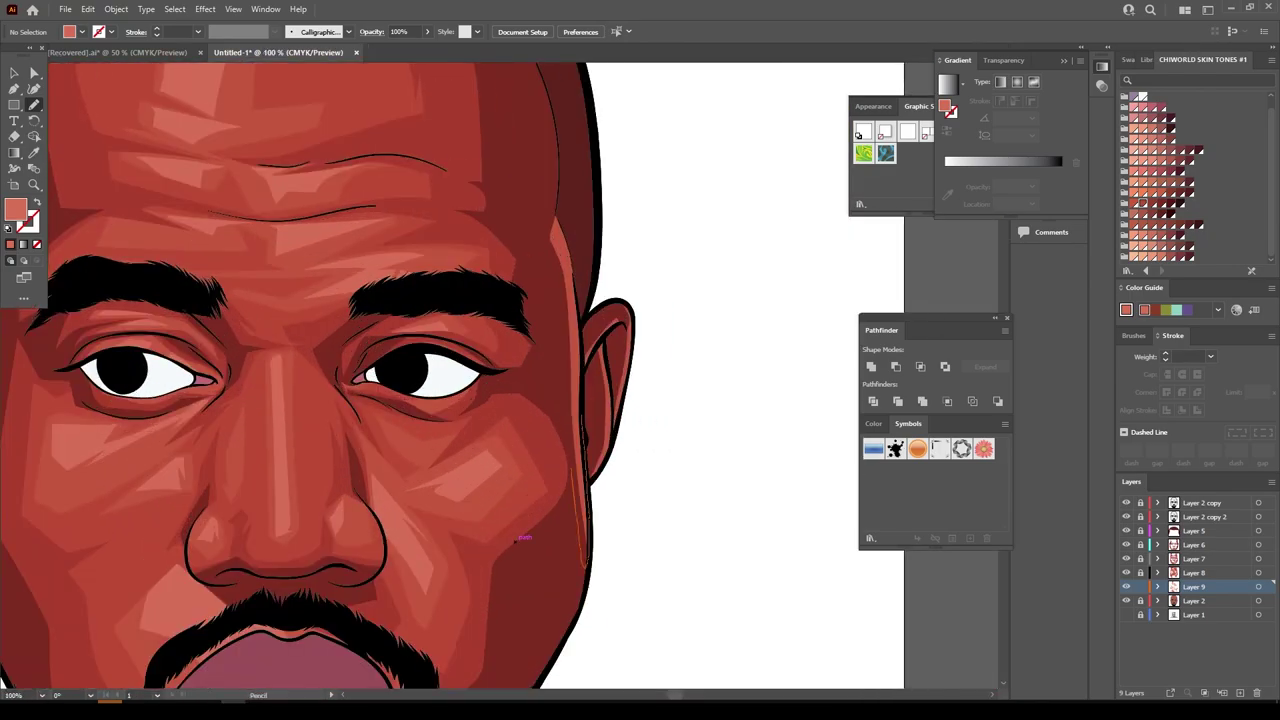
key(ctrl+0)
alt+scroll(408, 400, up, 5)
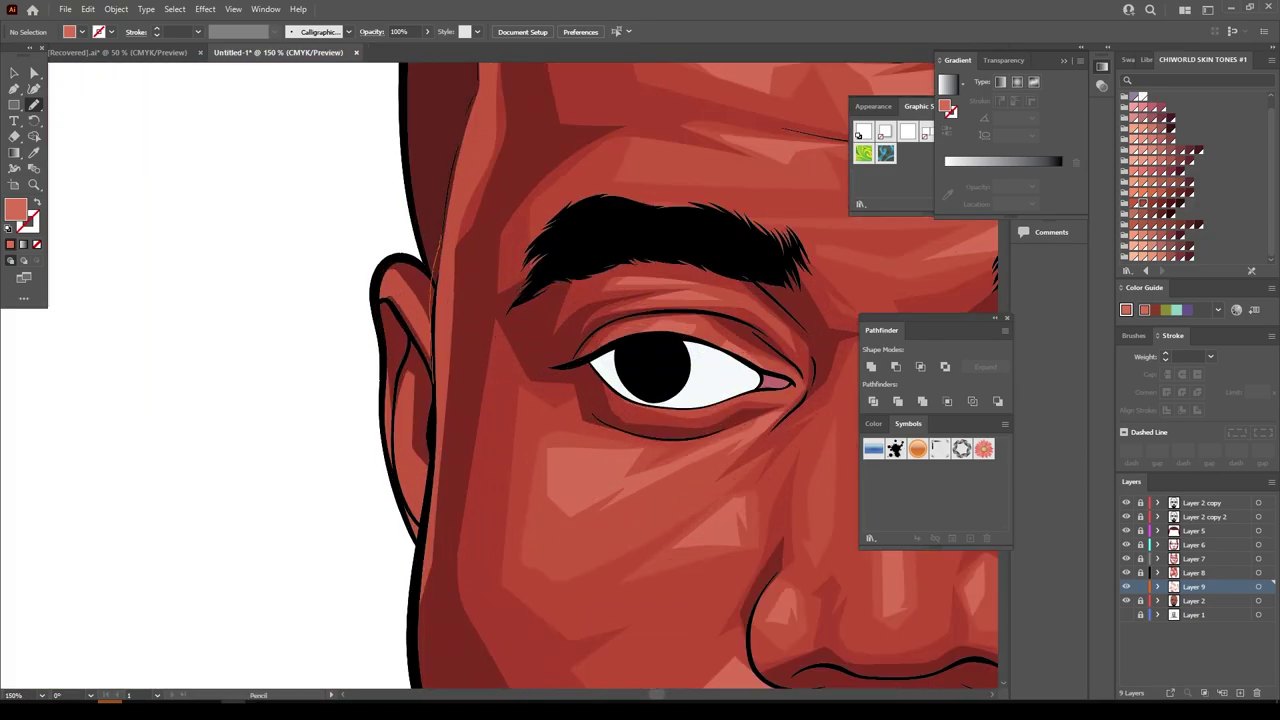
scroll(500, 375, up, 5)
scroll(500, 375, up, 3)
key(ctrl+0)
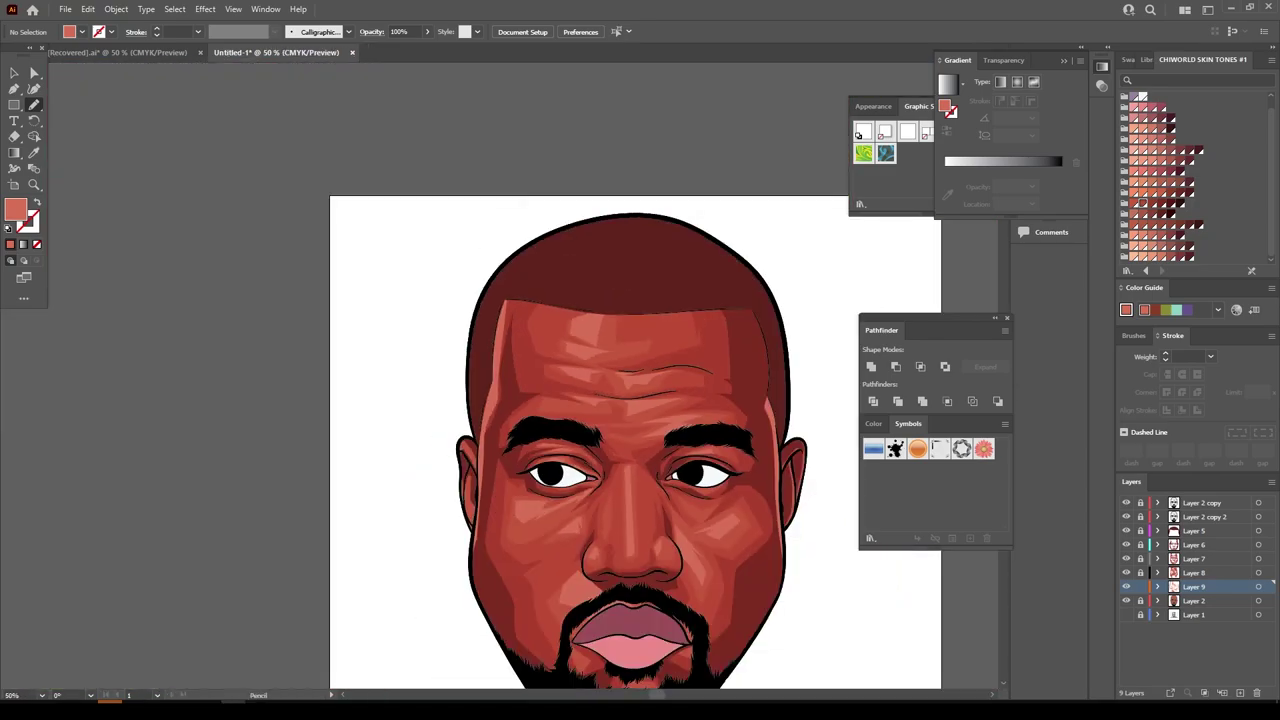
alt+scroll(567, 437, down, 2)
scroll(579, 470, up, 2)
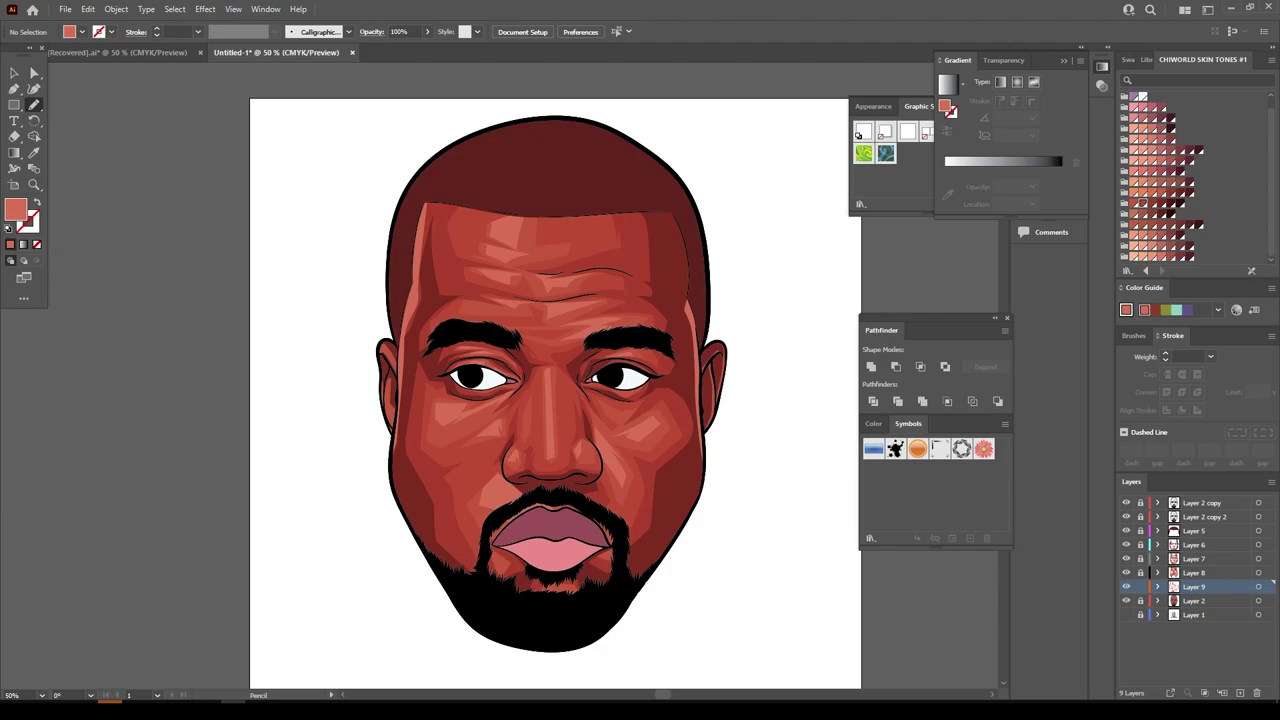
Create Layer 10 for shadows and set the fill to dark maroon
click(1200, 572)
click(1200, 516)
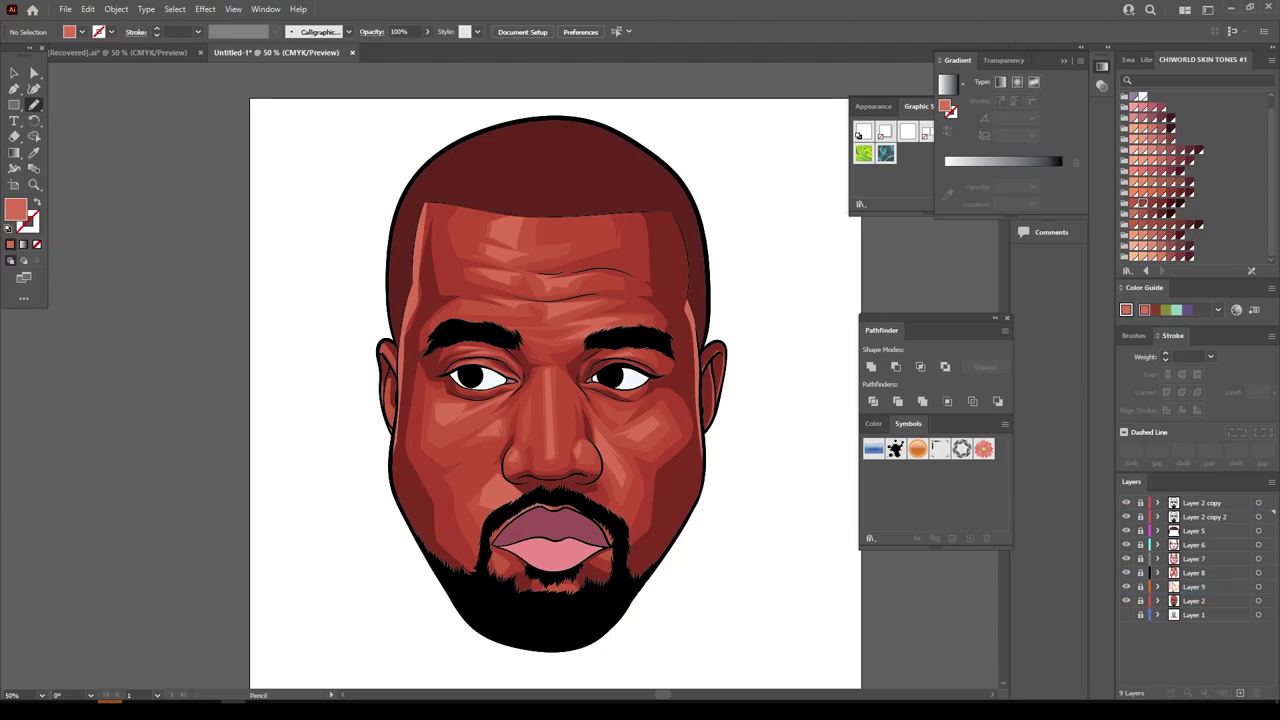
click(1240, 692)
click(1165, 210)
Draw dark shadow shapes over the upper eyelid and from brow to eye corner
scroll(560, 495, up, 1)
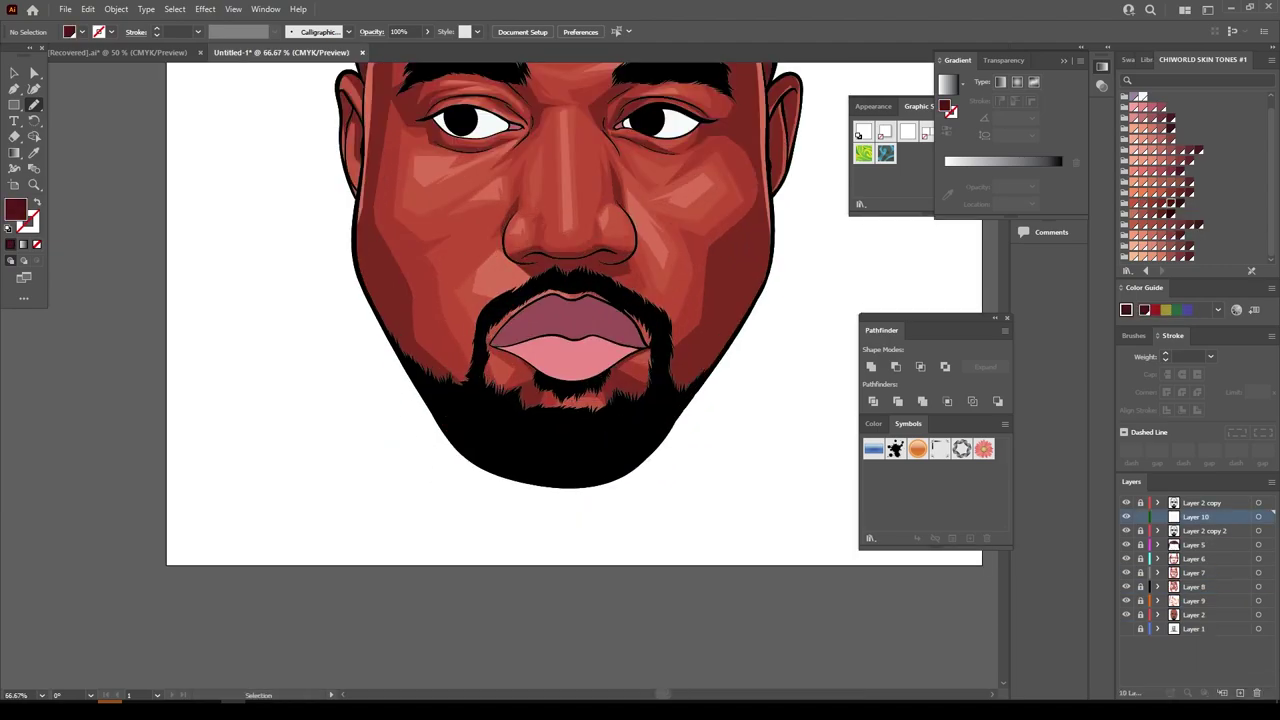
scroll(560, 495, up, 2)
scroll(560, 495, up, 2)
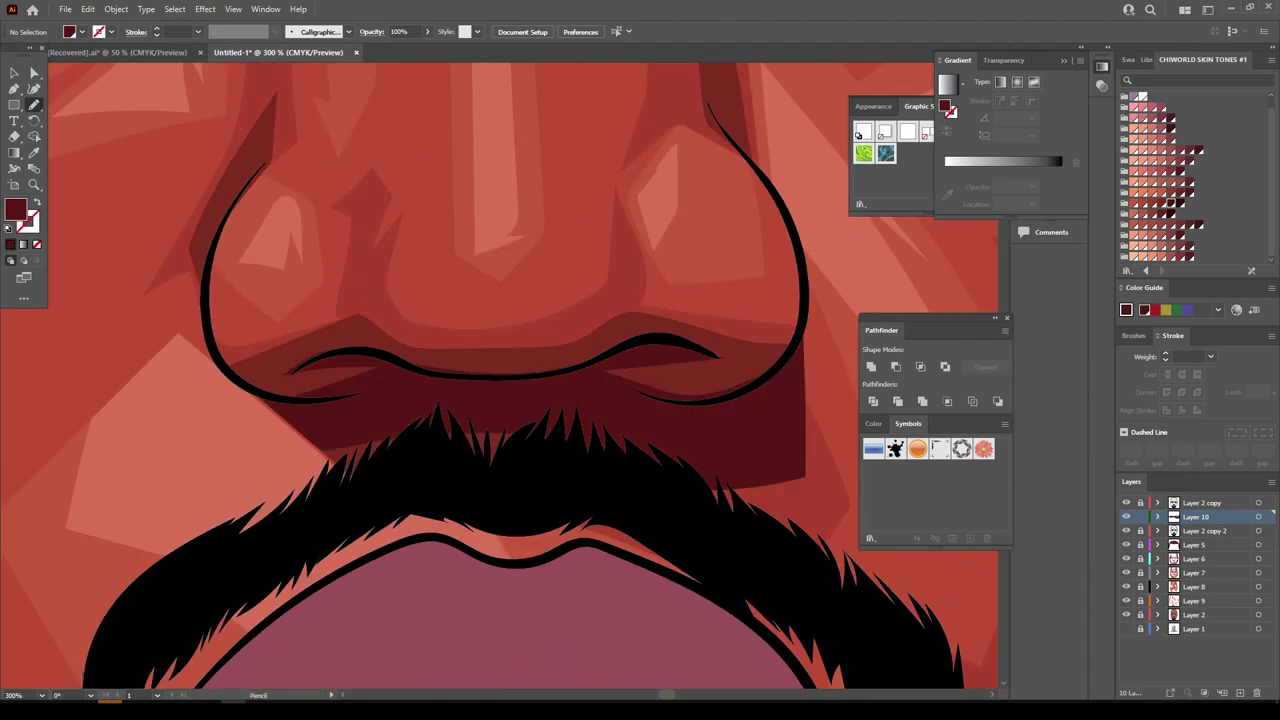
key(ctrl+0)
scroll(530, 320, up, 3)
scroll(530, 320, up, 2)
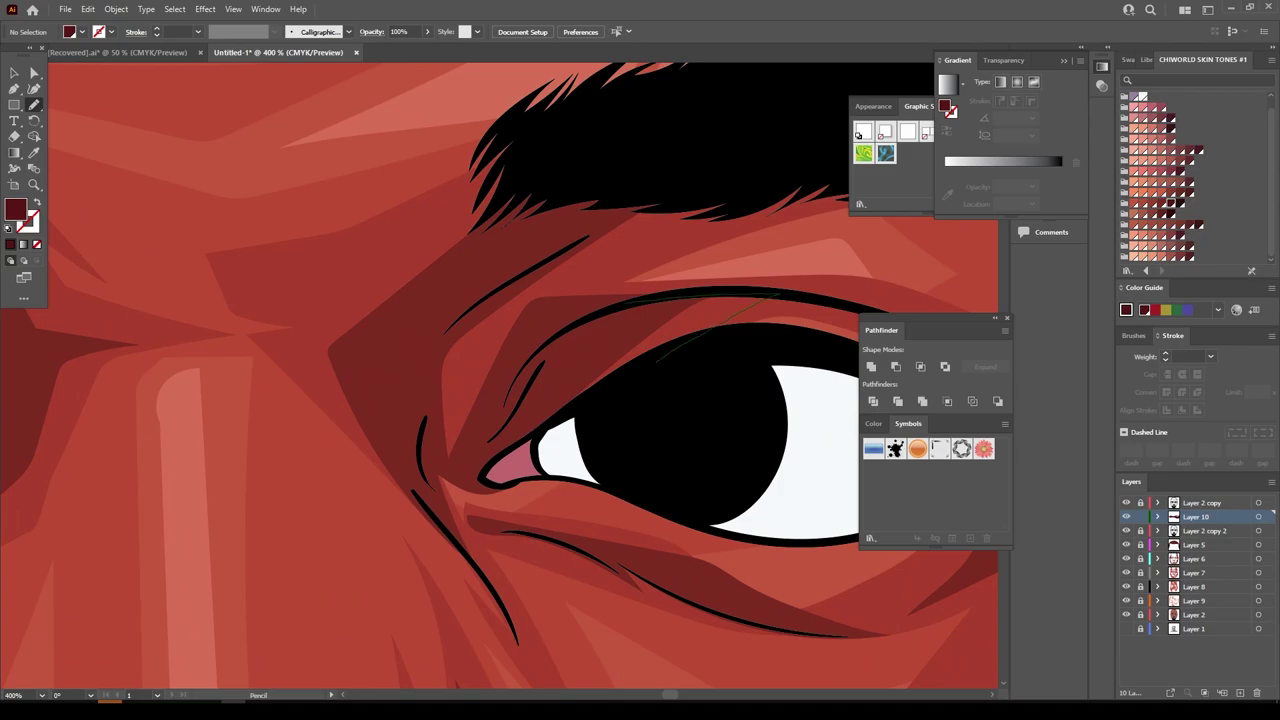
drag(660, 357, 770, 298)
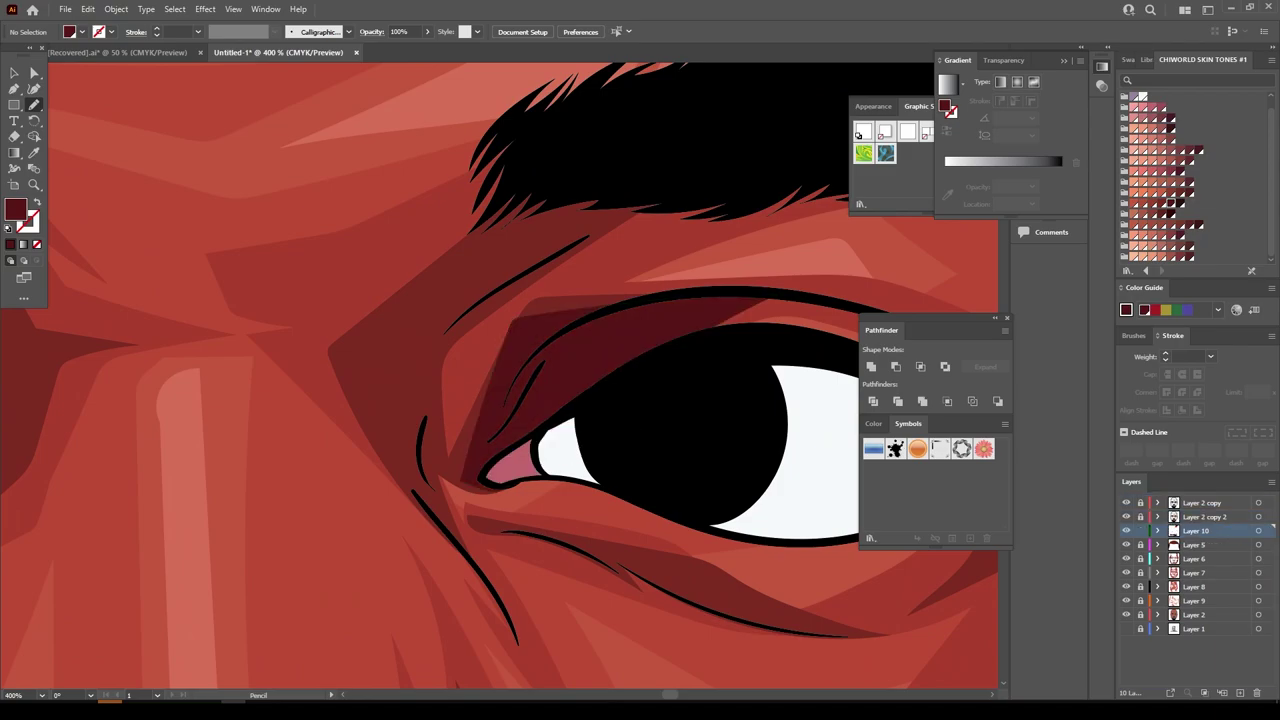
key(ctrl+0)
scroll(808, 603, up, 4)
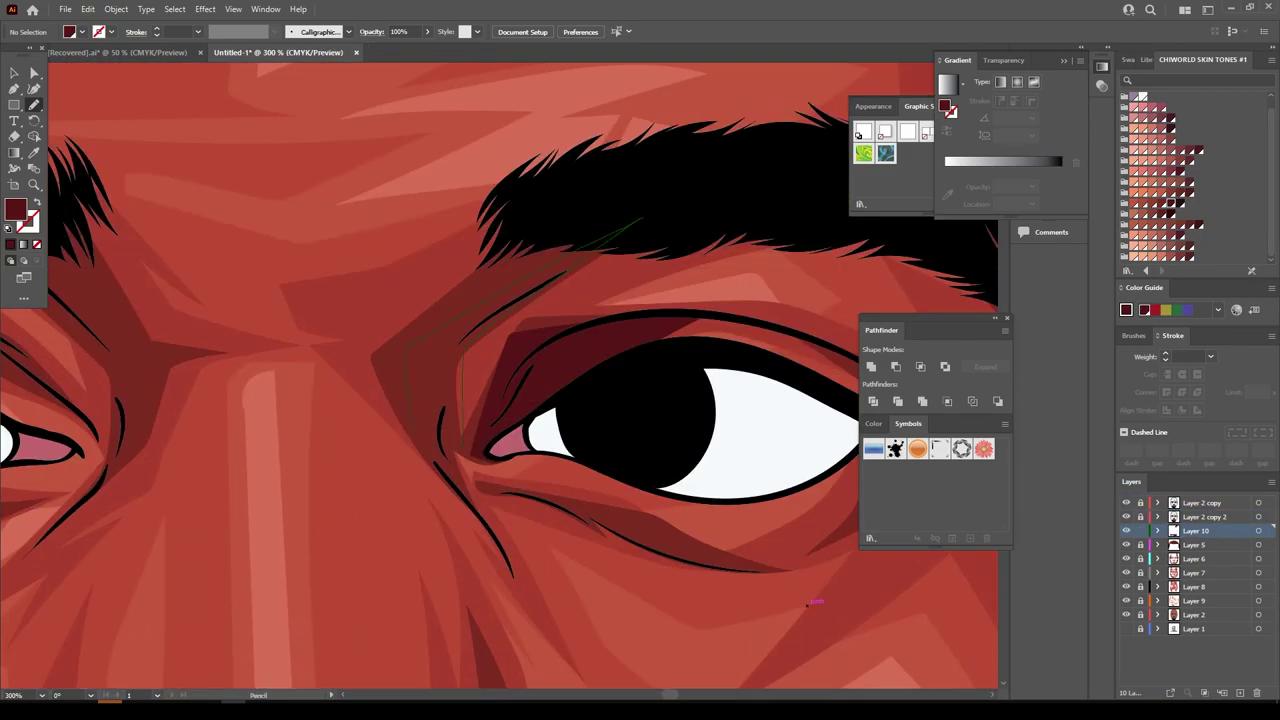
scroll(808, 603, down, 2)
scroll(495, 379, up, 2)
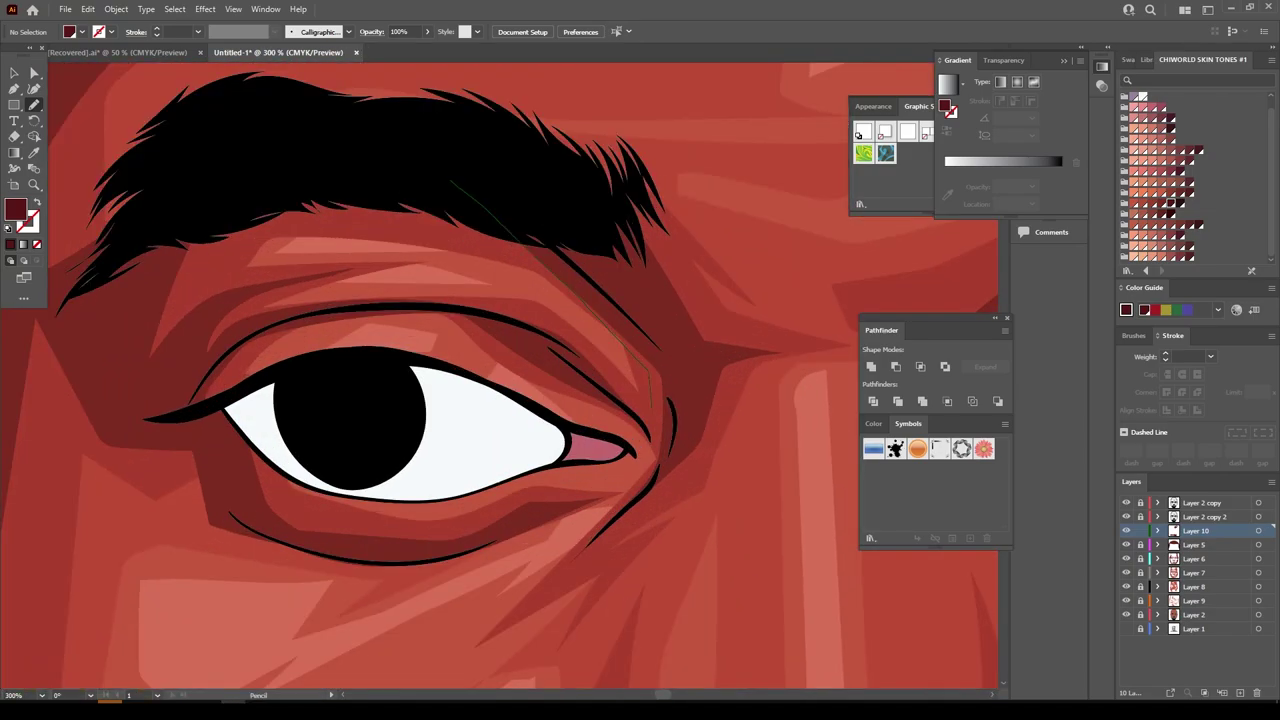
drag(651, 467, 452, 182)
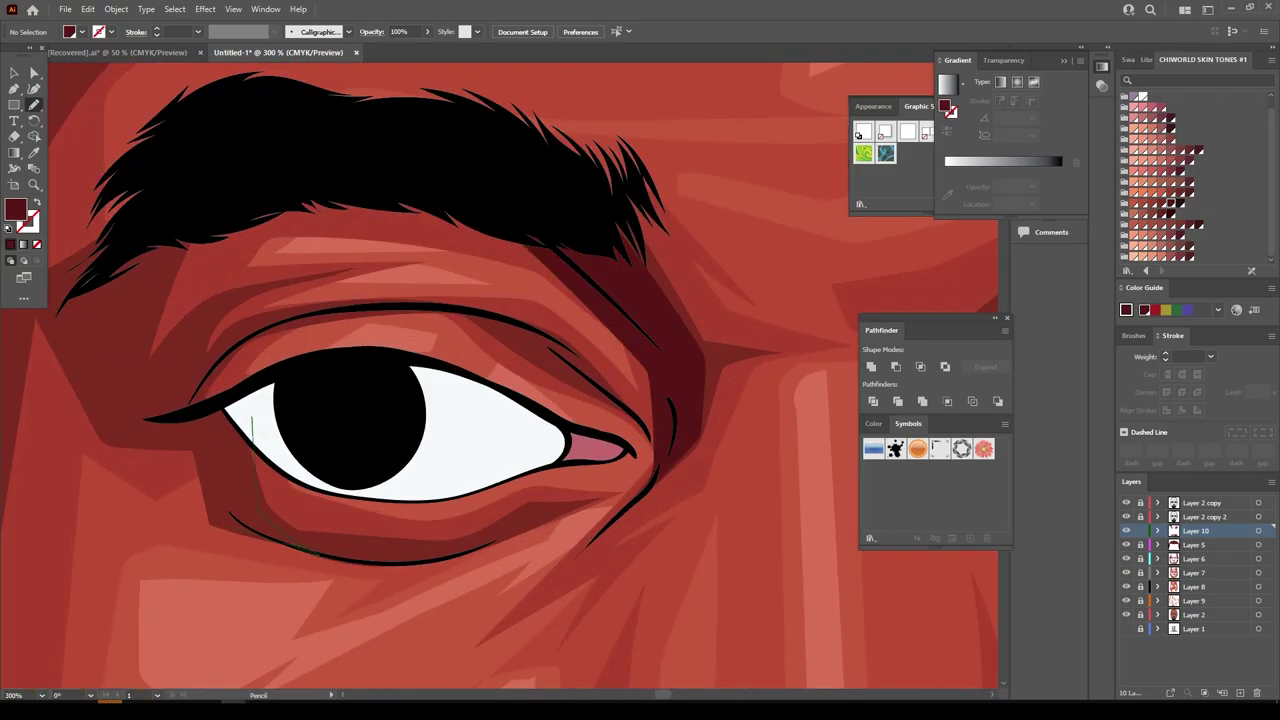
Draw a dark shadow stroke at the lip corner
scroll(500, 380, down, 2)
key(ctrl+0)
scroll(500, 380, down, 1)
scroll(300, 300, up, 2)
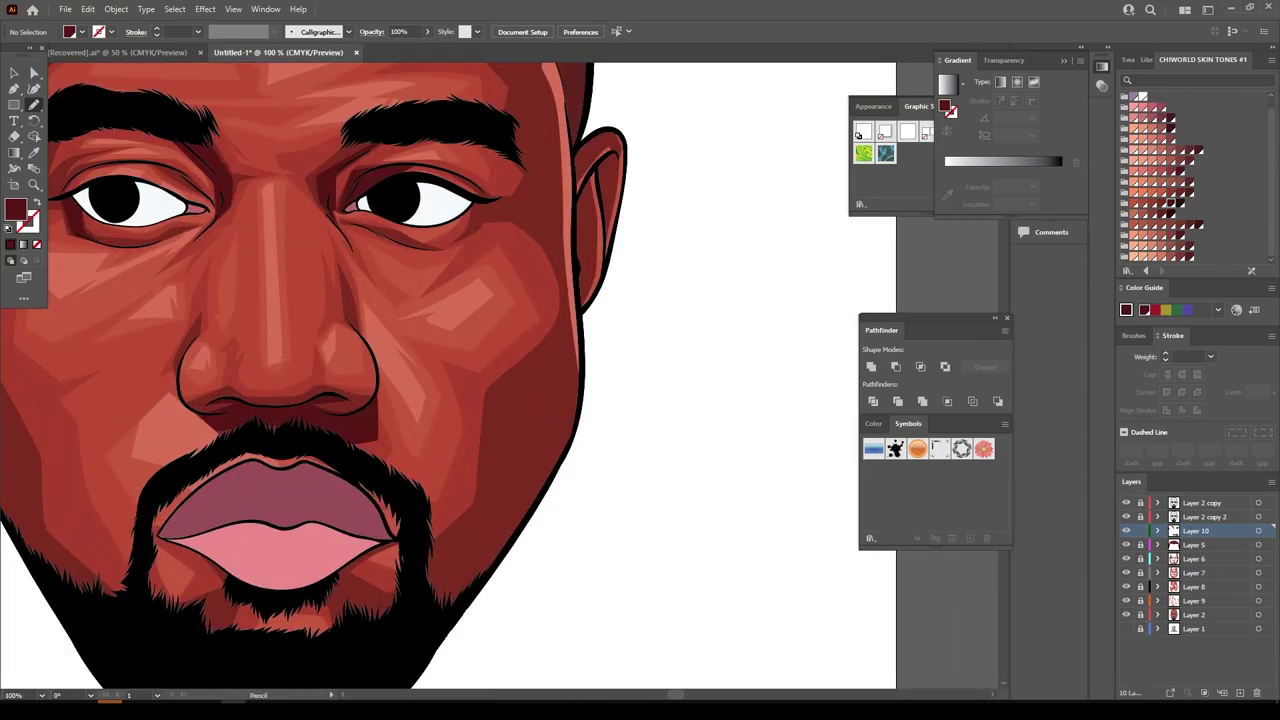
scroll(314, 377, down, 1)
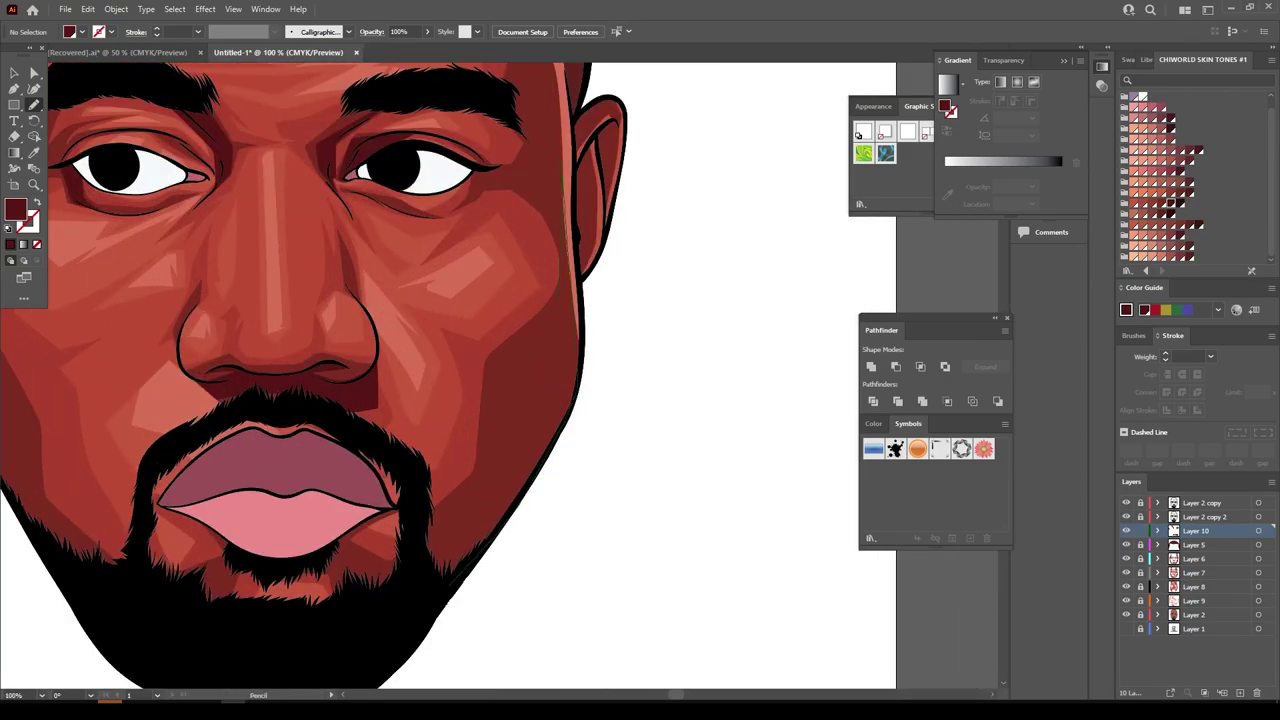
key(ctrl+0)
scroll(480, 430, up, 3)
scroll(480, 430, up, 2)
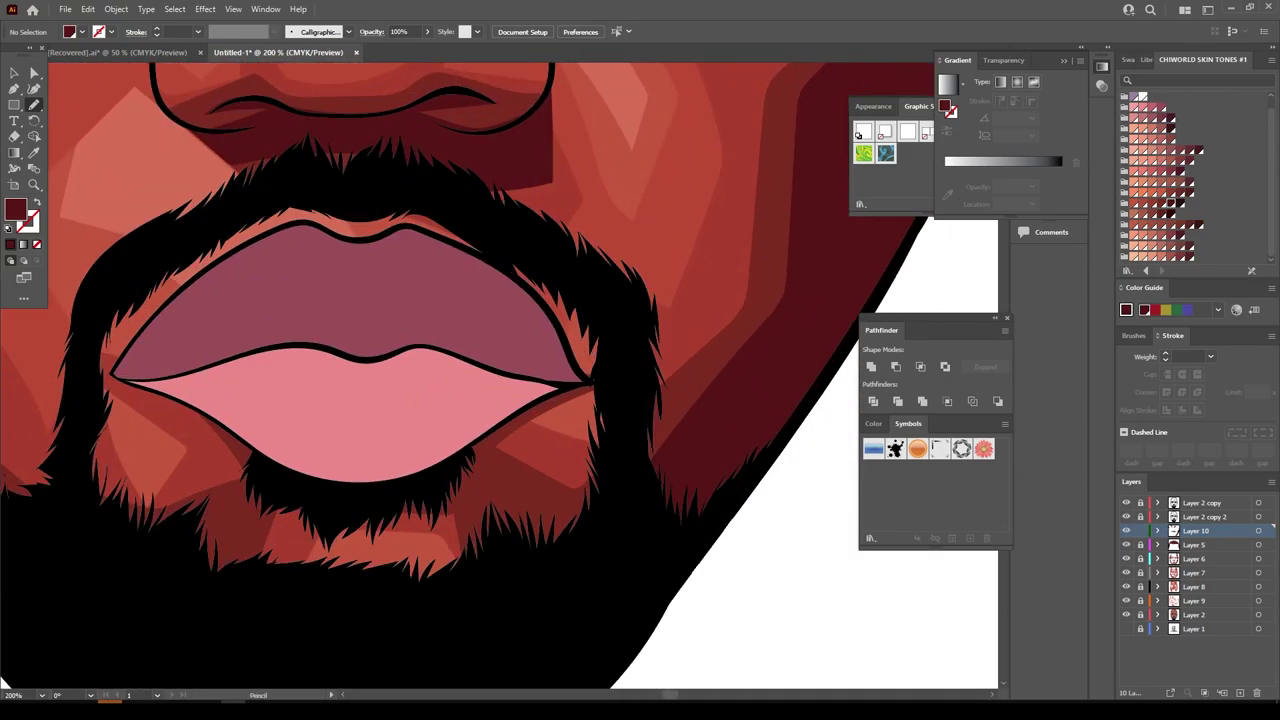
mouse_move(625, 505)
mouse_down()
mouse_move(440, 381)
mouse_move(113, 364)
mouse_up()
Draw a dark shadow down the side of the face and add Layer 11
key(ctrl+0)
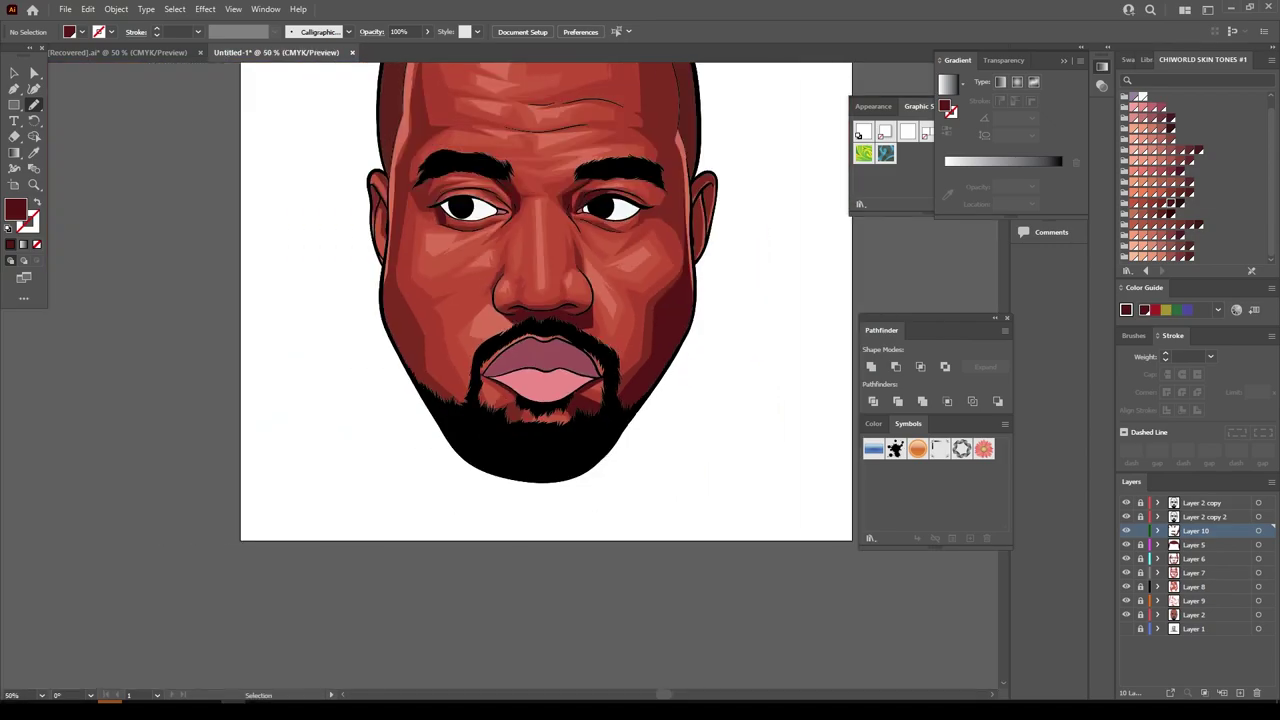
scroll(522, 607, up, 3)
scroll(522, 607, up, 1)
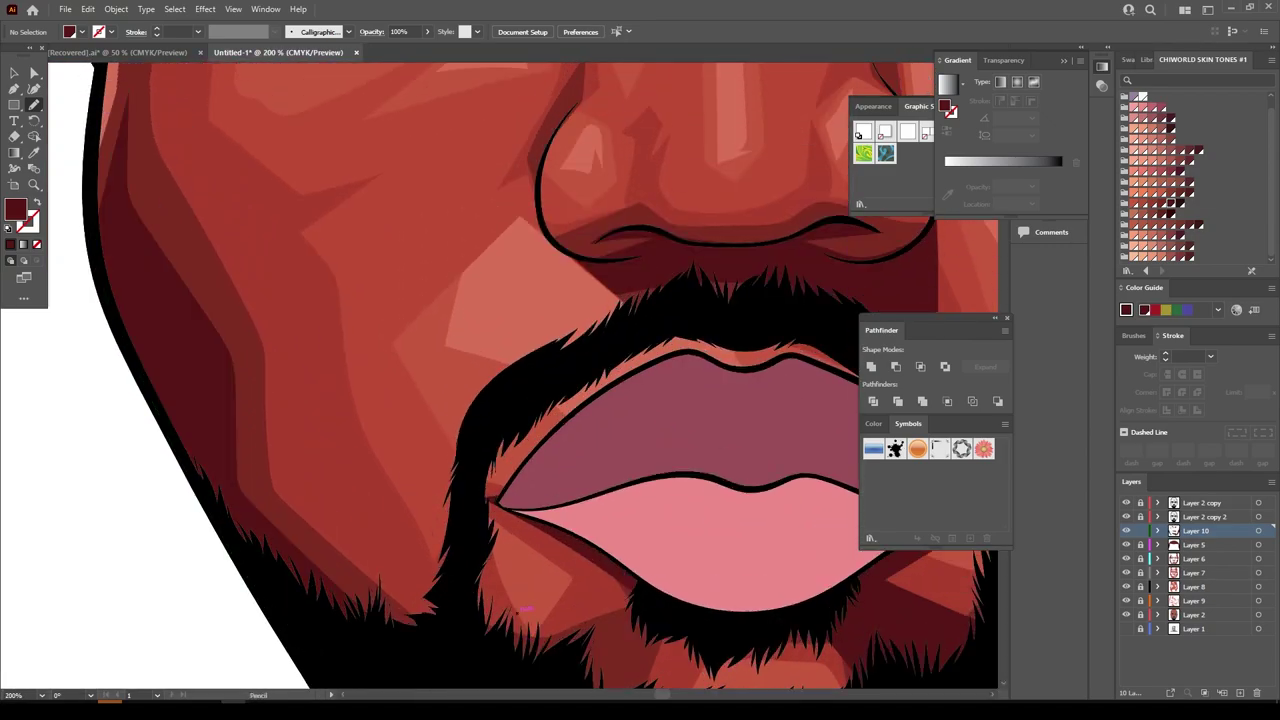
key(ctrl+0)
scroll(607, 355, up, 1)
scroll(607, 355, up, 3)
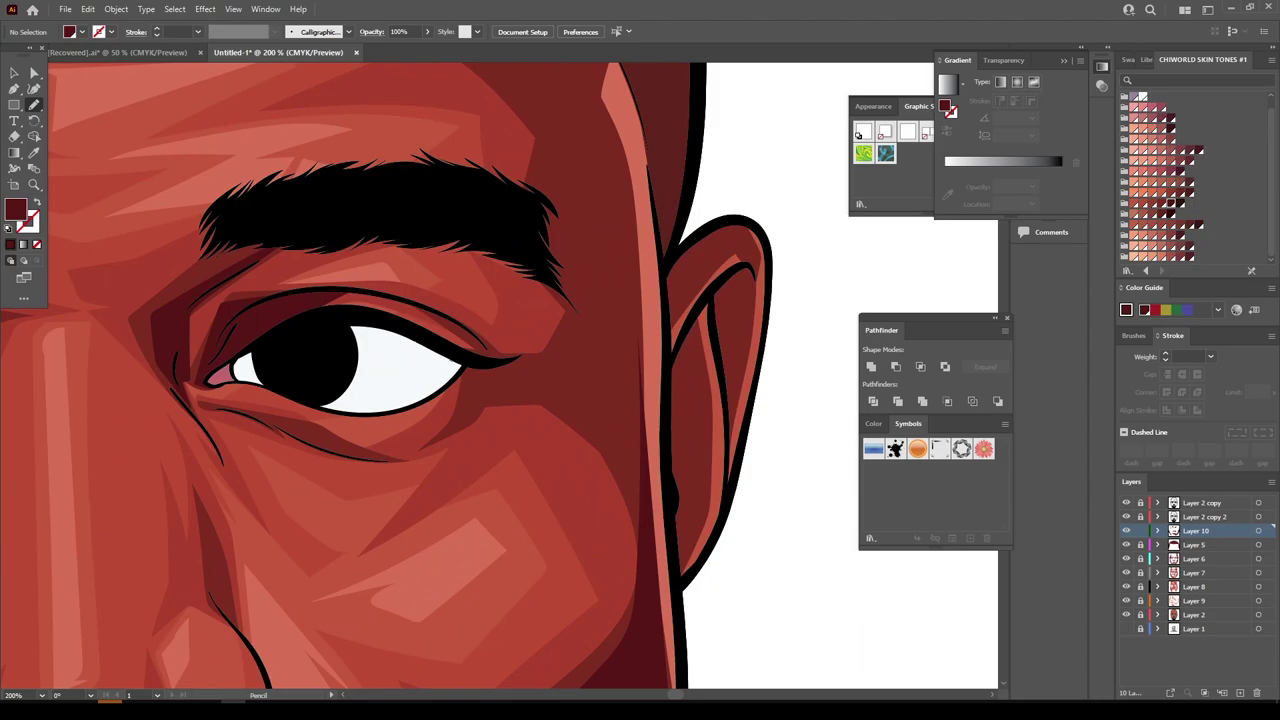
drag(480, 398, 643, 265)
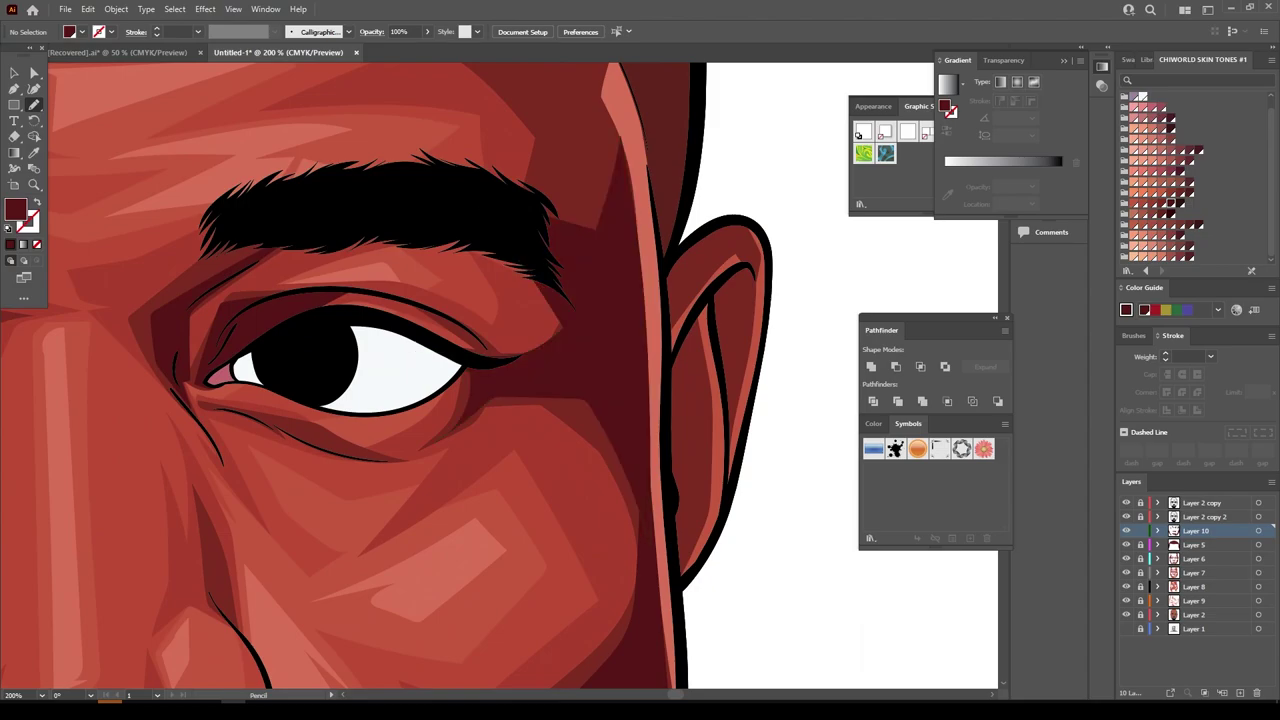
key(ctrl+0)
scroll(487, 282, up, 3)
scroll(487, 282, up, 1)
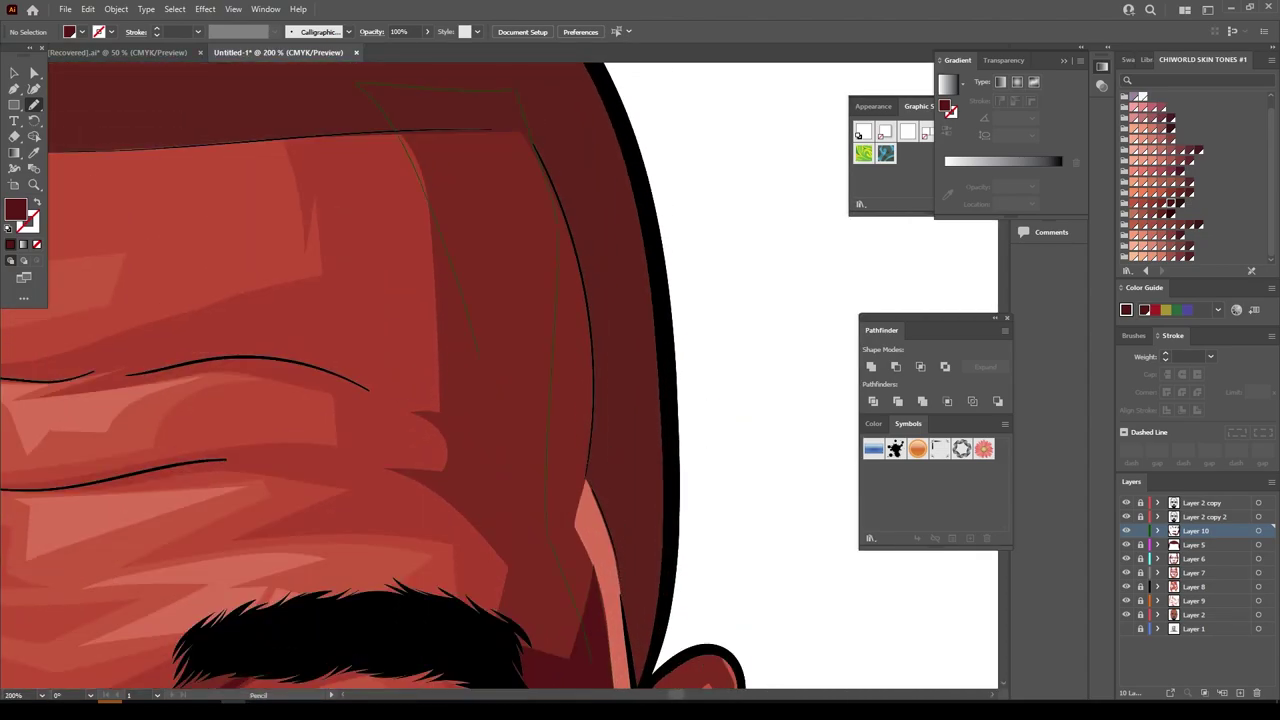
scroll(501, 371, down, 1)
scroll(501, 371, down, 1)
scroll(501, 371, down, 2)
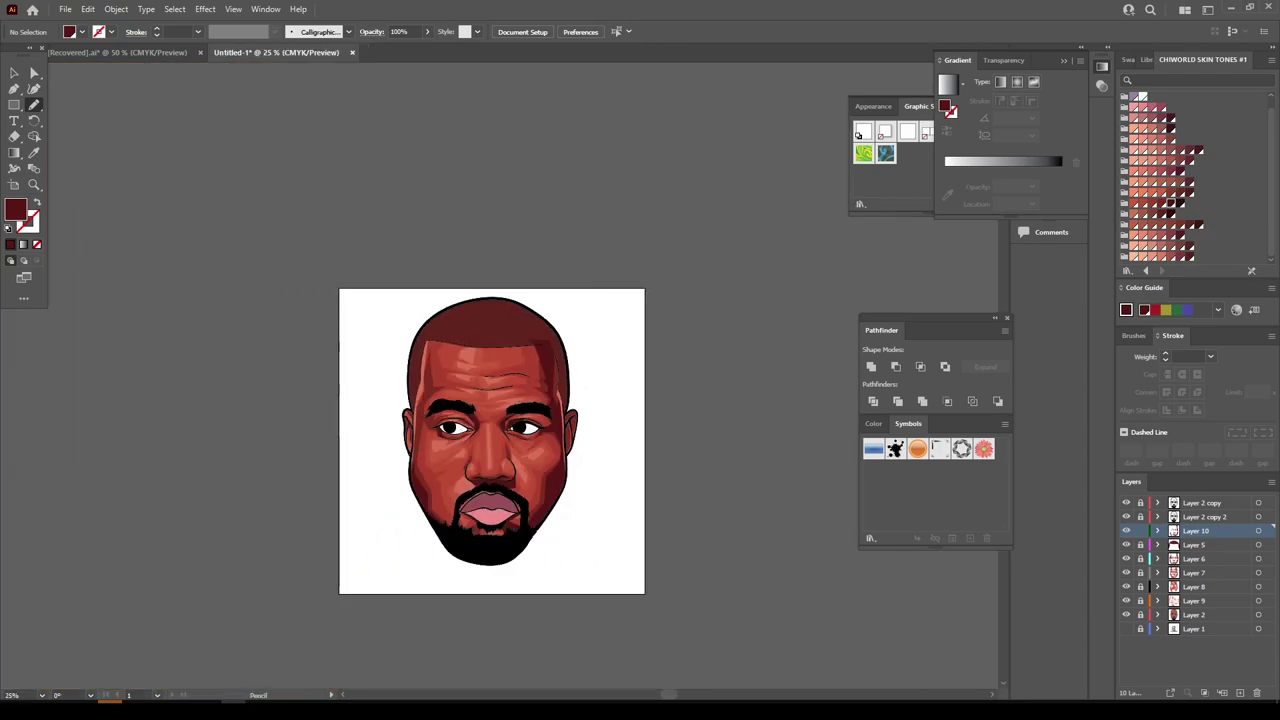
scroll(501, 371, up, 1)
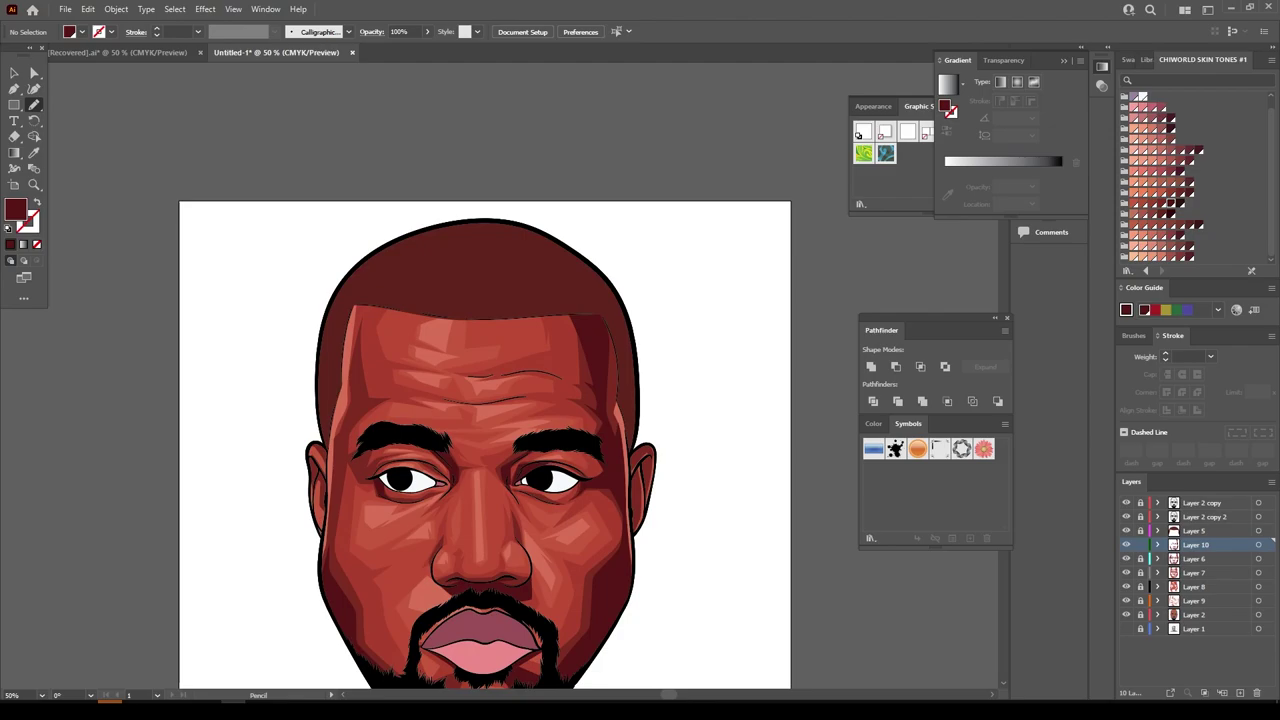
key(ctrl+l)
Sample a darker maroon fill from the artwork for scalp shading
key(ctrl+equal)
key(ctrl+equal)
key(ctrl+equal)
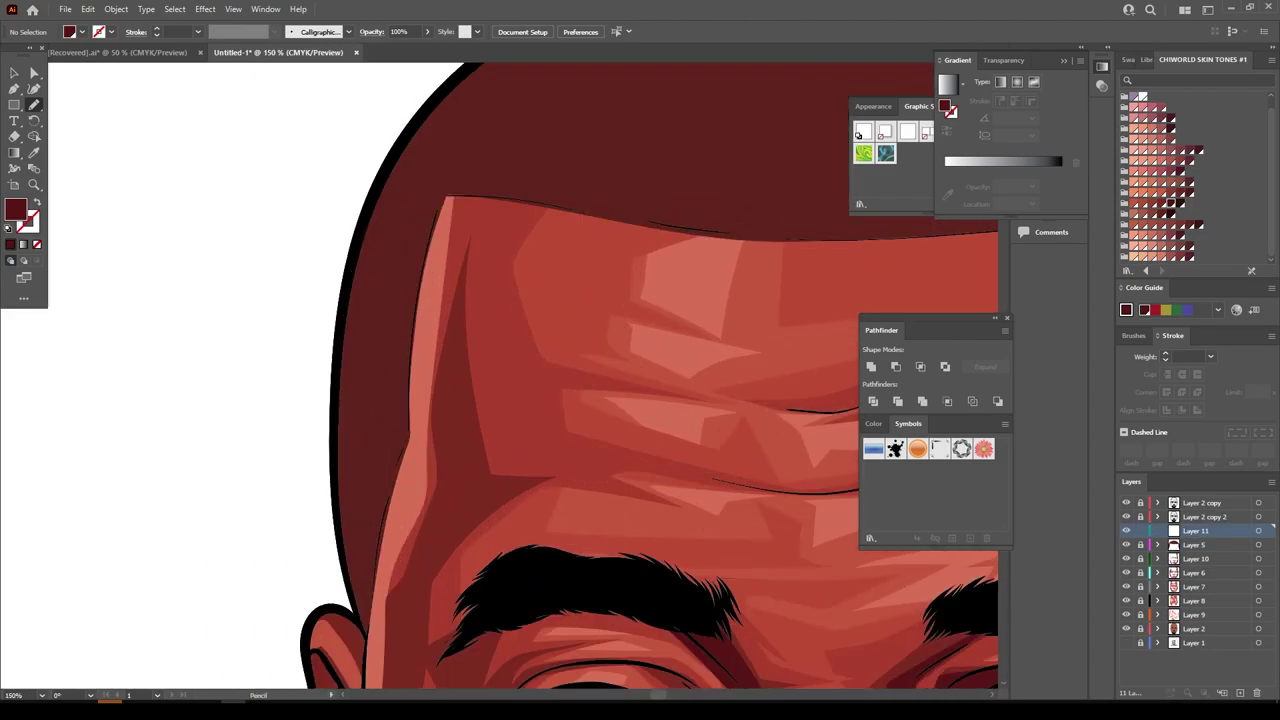
click(34, 152)
double_click(15, 208)
click(1211, 457)
scroll(393, 363, up, 5)
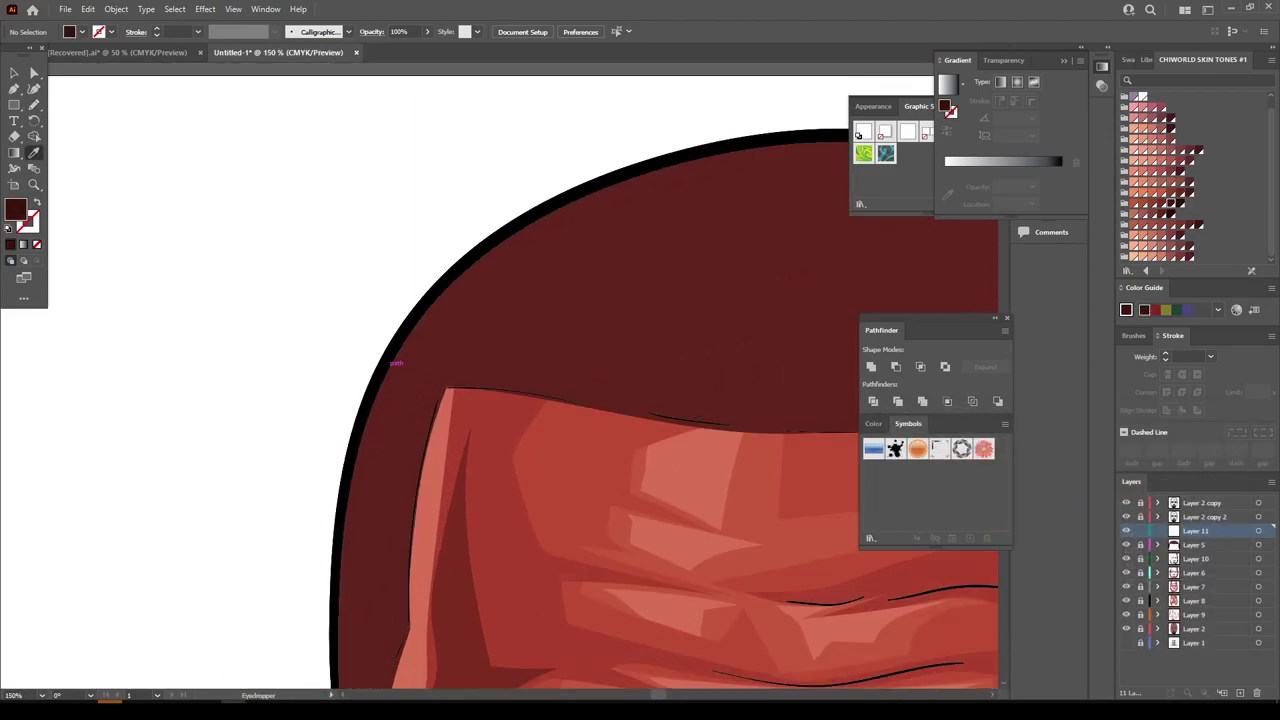
key(n)
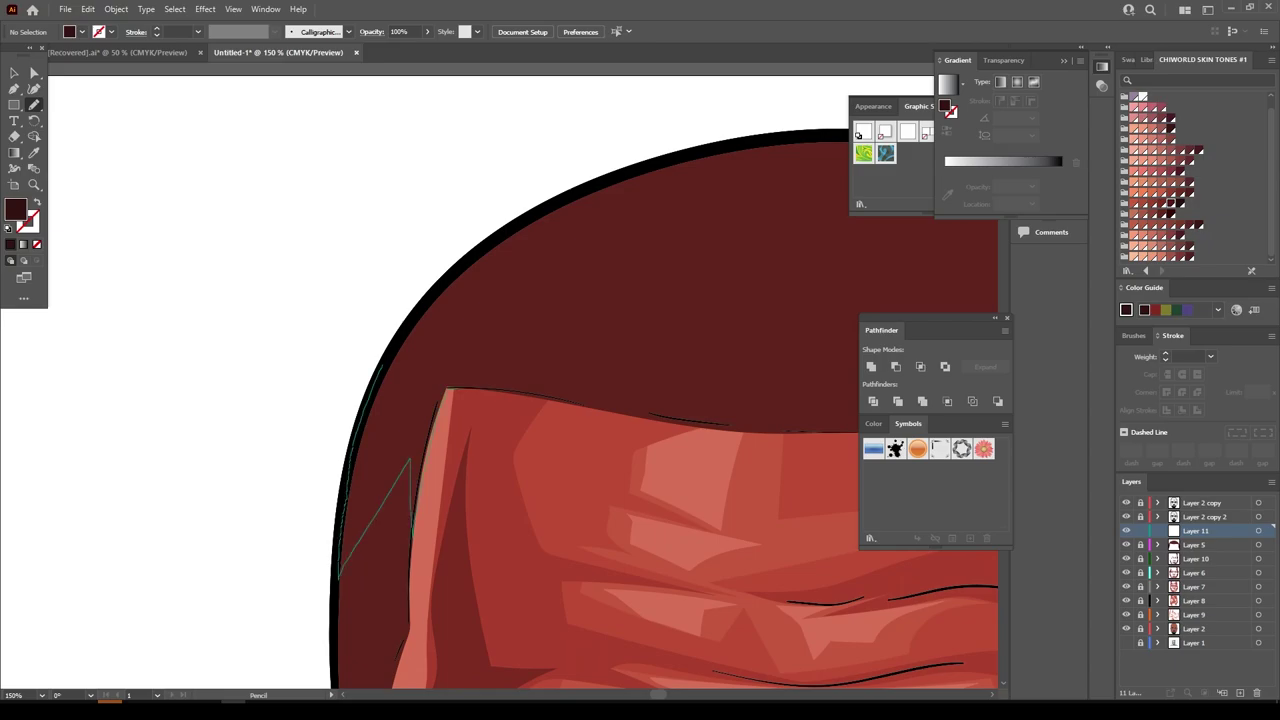
Draw dark shading strips along the left and right scalp edges, then add Layer 12
drag(410, 540, 340, 575)
key(ctrl+0)
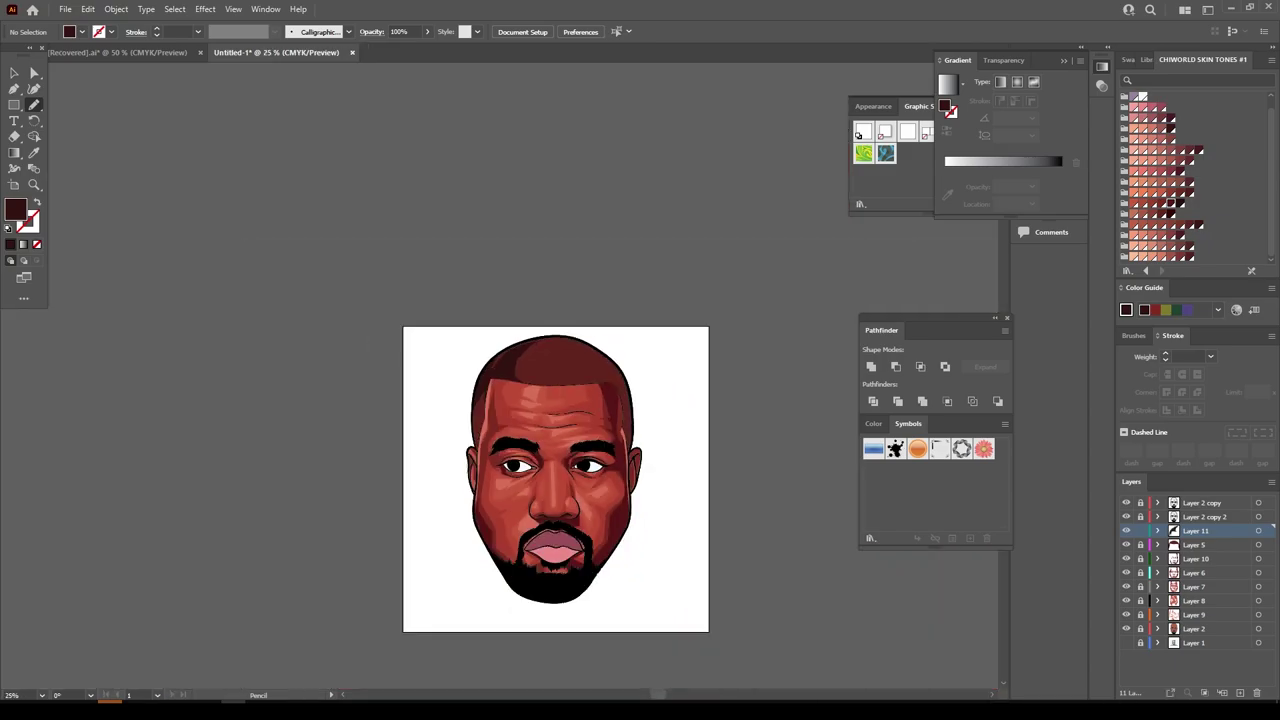
key(ctrl+equal)
key(ctrl+equal)
key(ctrl+equal)
key(ctrl+equal)
key(ctrl+equal)
key(ctrl+equal)
drag(733, 298, 628, 370)
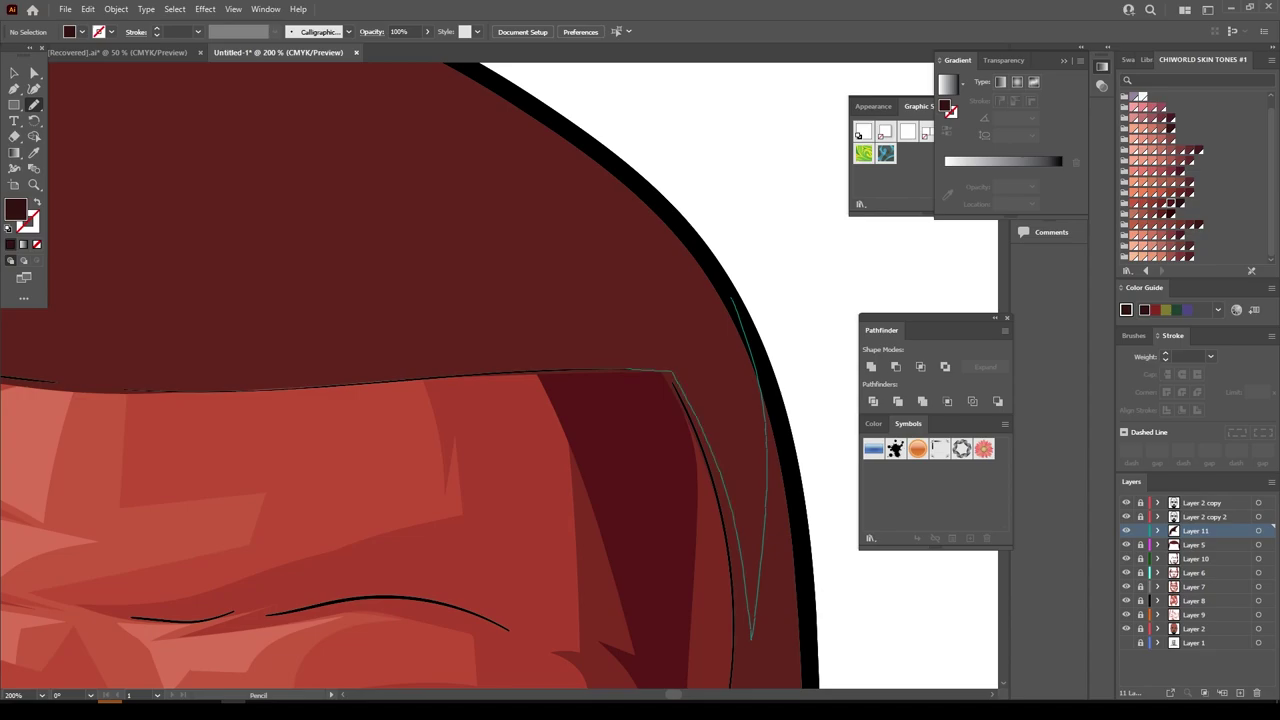
drag(520, 322, 520, 322)
key(ctrl+0)
key(ctrl+equal)
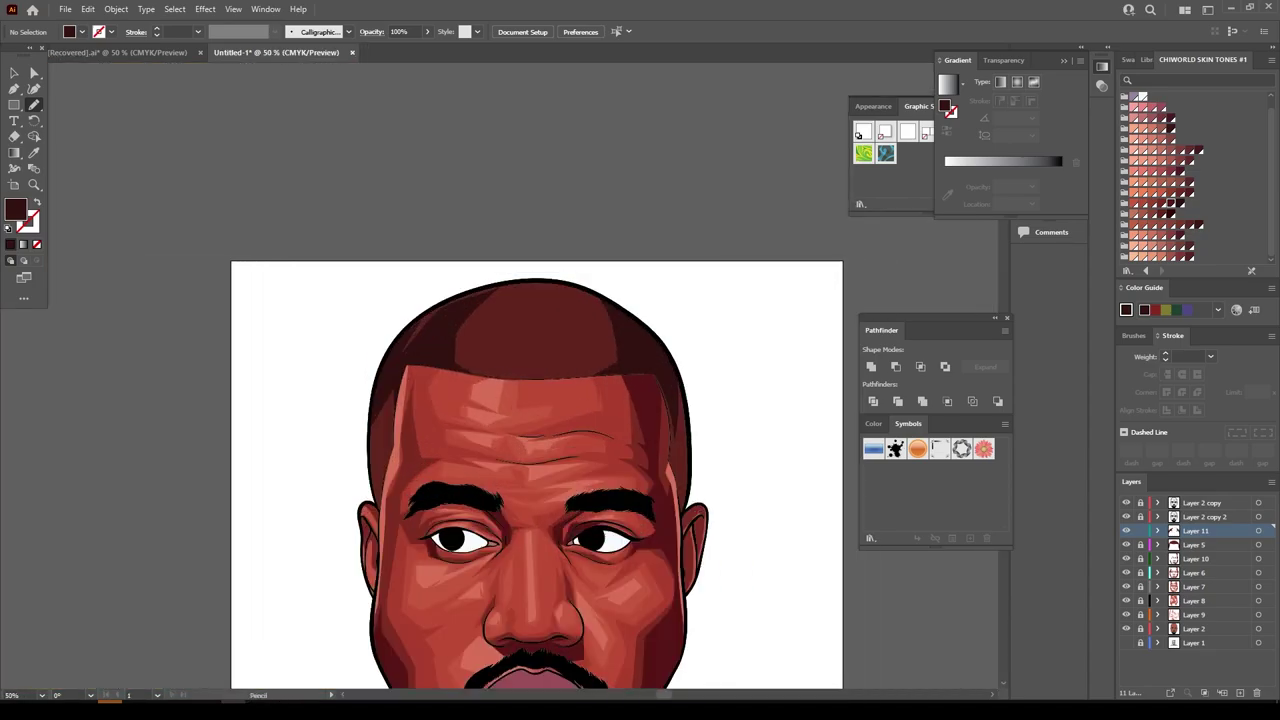
key(ctrl+equal)
key(ctrl+l)
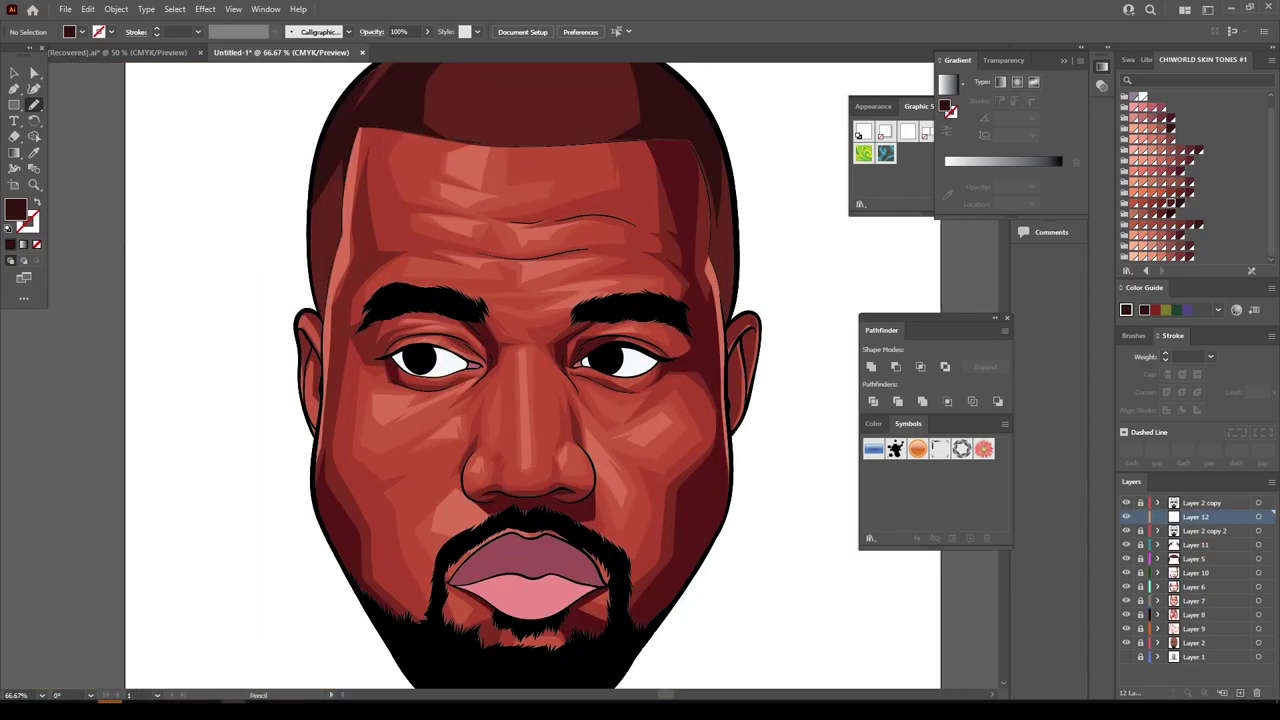
Shade the tops of both eye whites with light purple Pencil shapes
key(ctrl+0)
scroll(630, 380, up, 6)
scroll(763, 630, up, 2)
drag(148, 296, 414, 205)
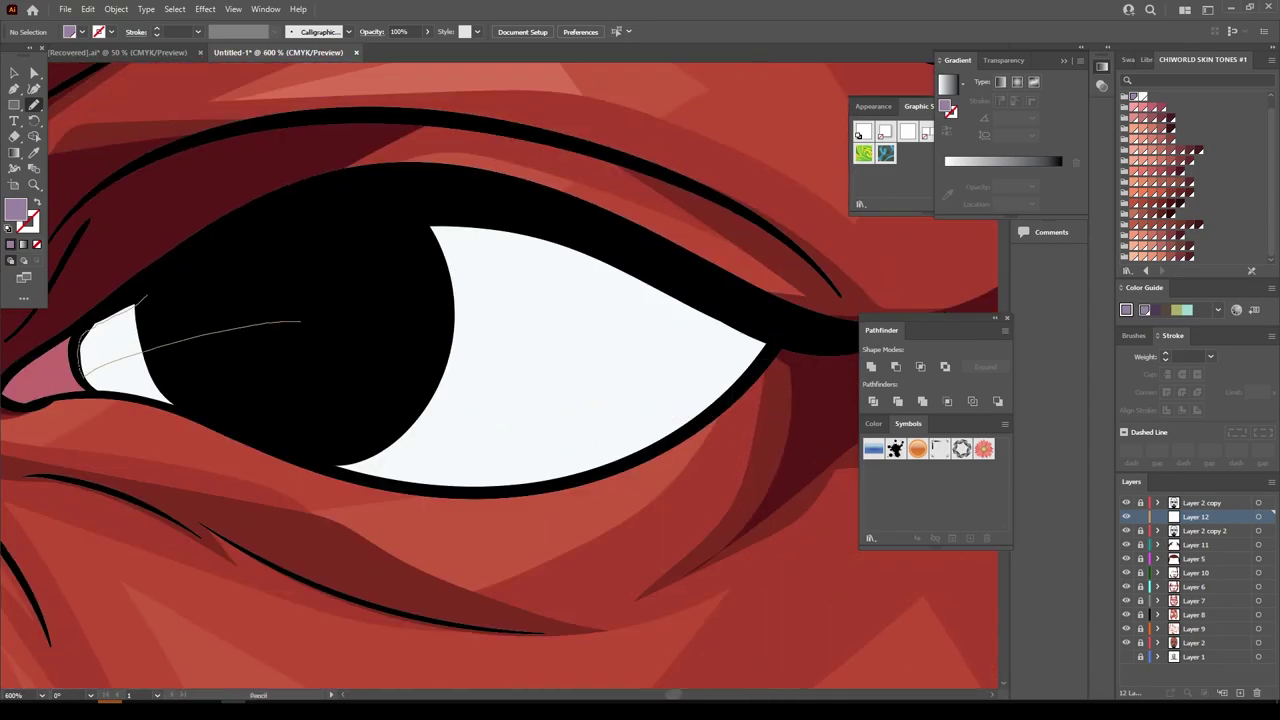
drag(620, 465, 100, 345)
key(ctrl+0)
scroll(97, 347, up, 6)
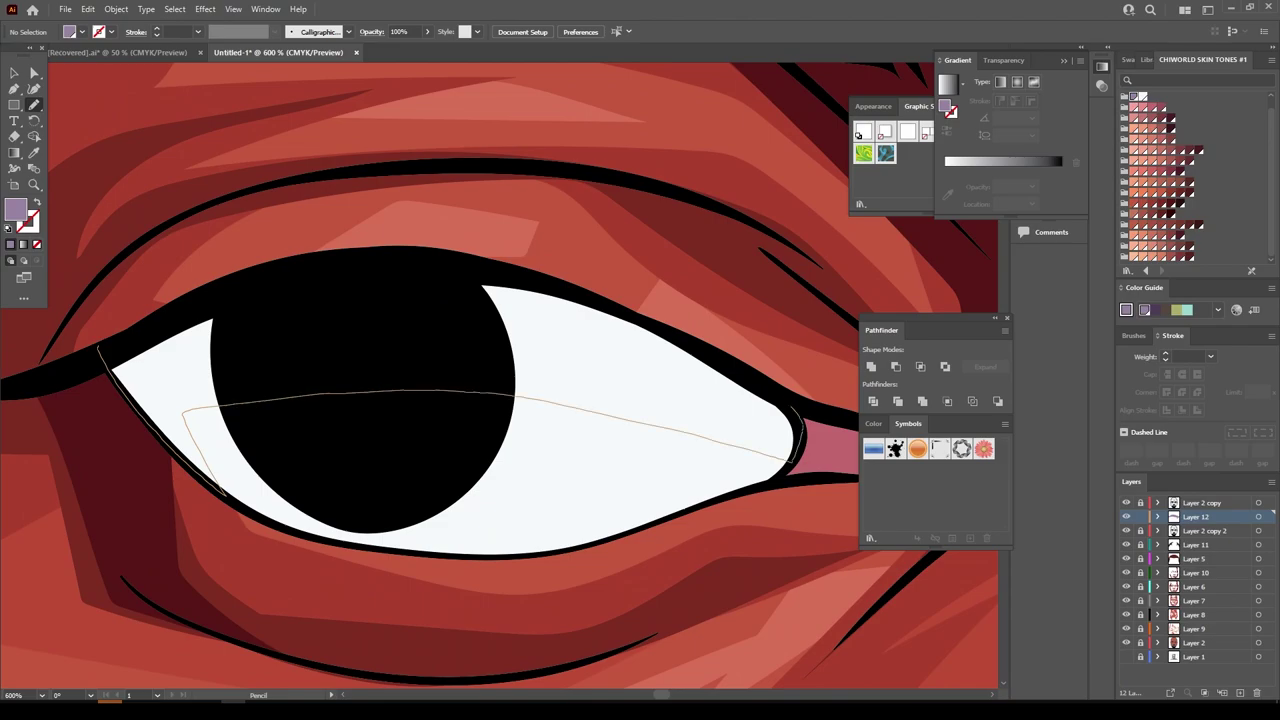
key(ctrl+0)
key(ctrl+minus)
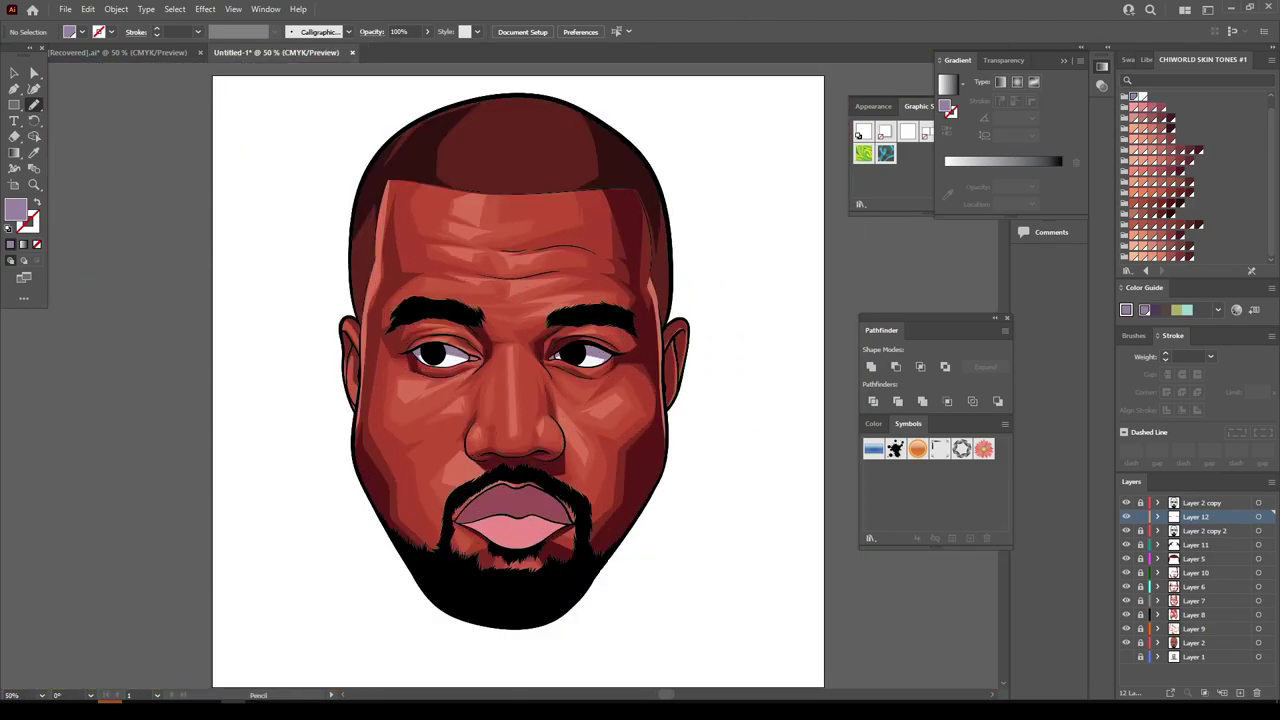
Draw a dark maroon shadow on the upper lip and darken its fill
click(1166, 118)
scroll(507, 524, up, 10)
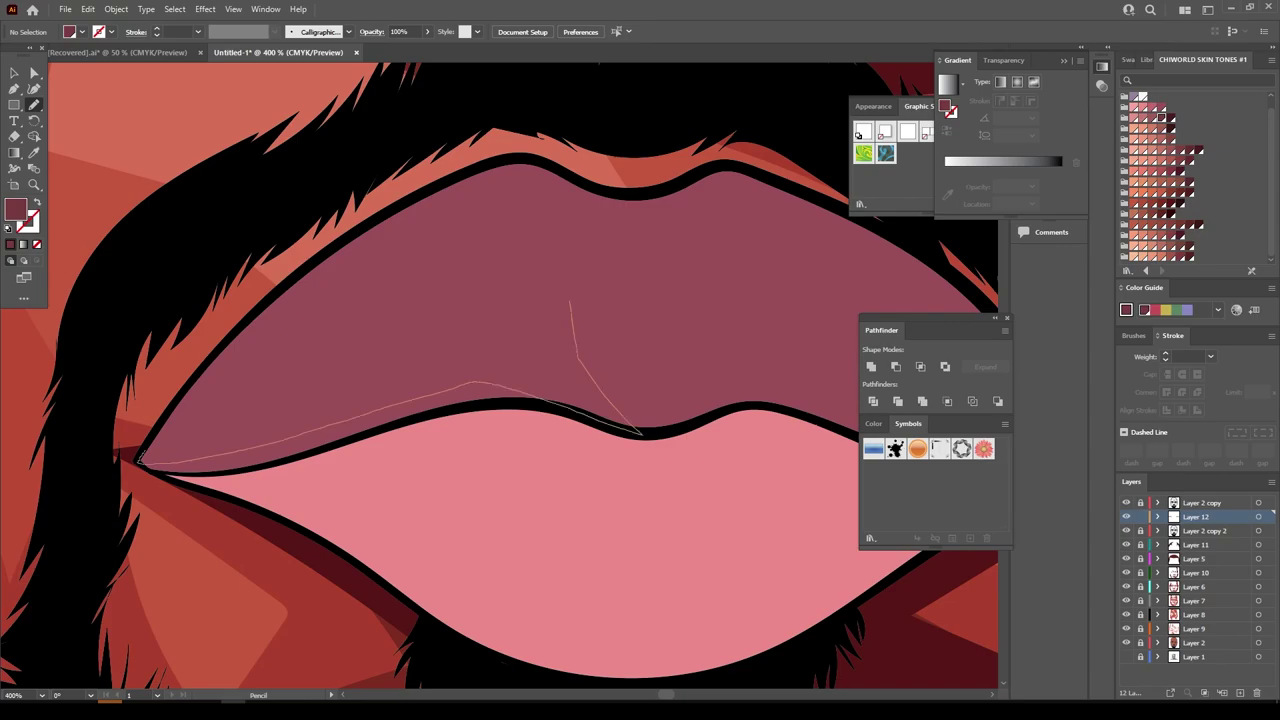
drag(140, 458, 230, 388)
key(ctrl+0)
scroll(440, 445, up, 5)
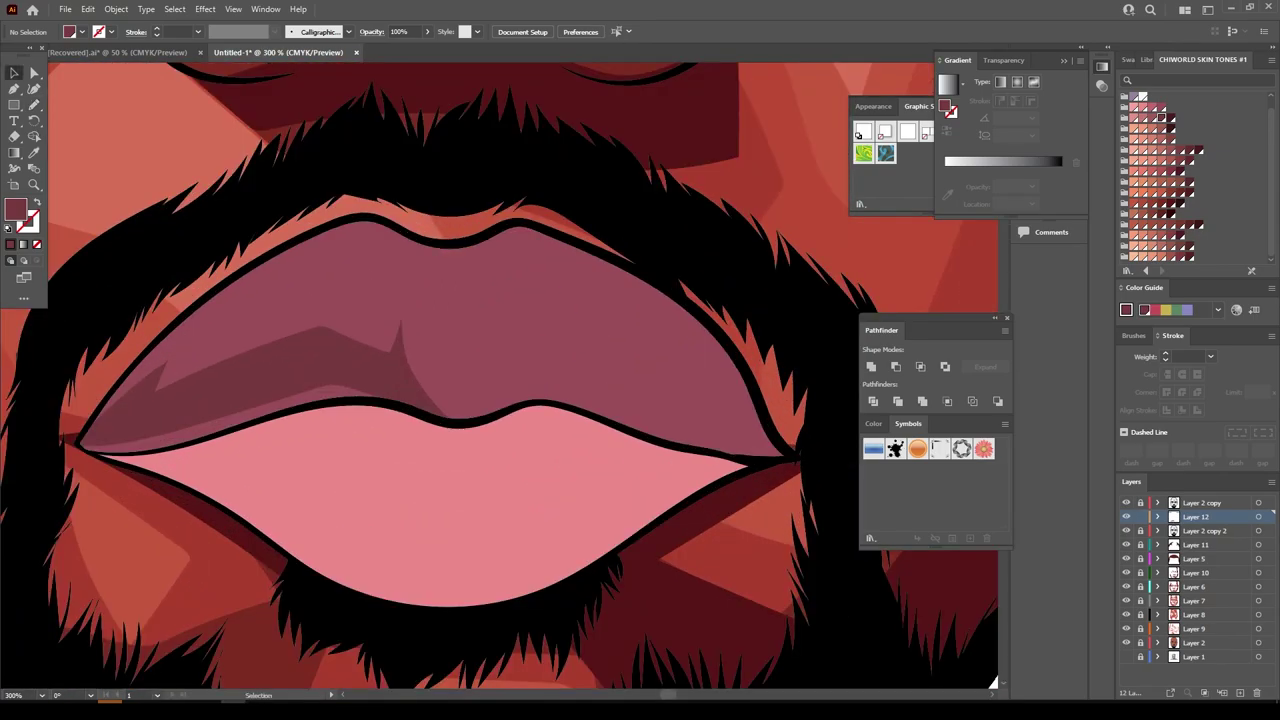
key(v)
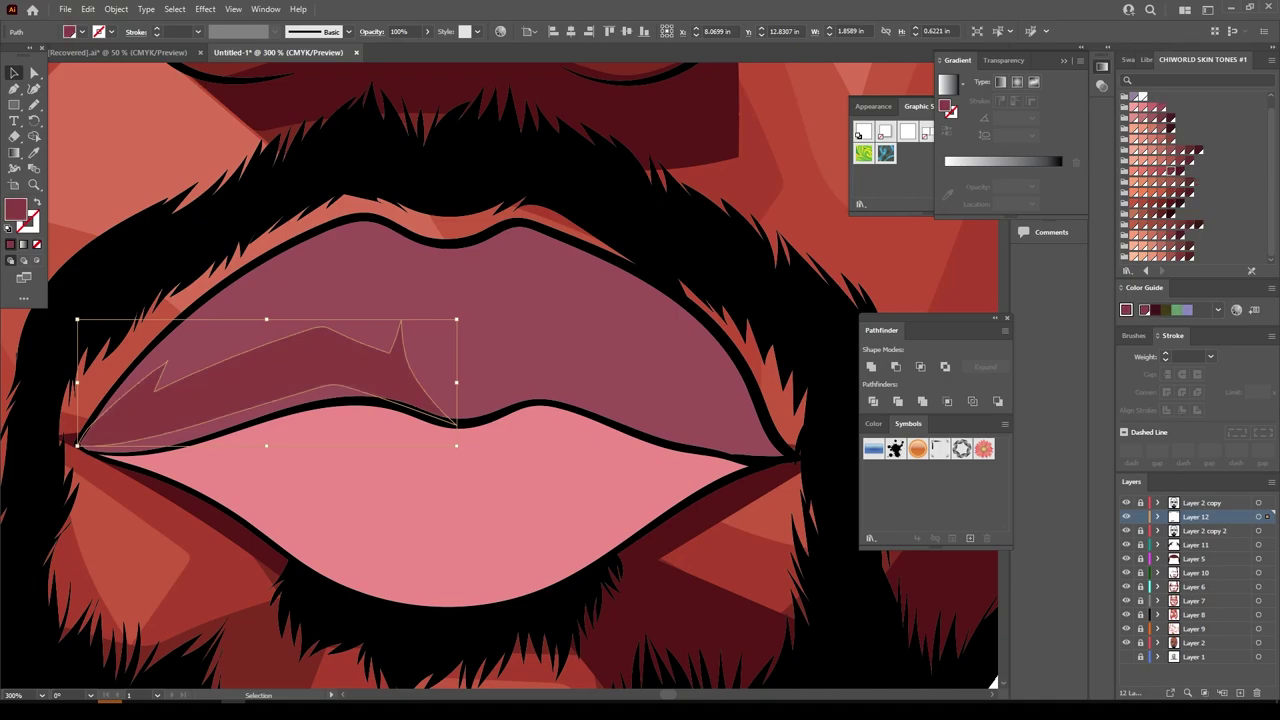
double_click(945, 106)
drag(985, 551, 973, 558)
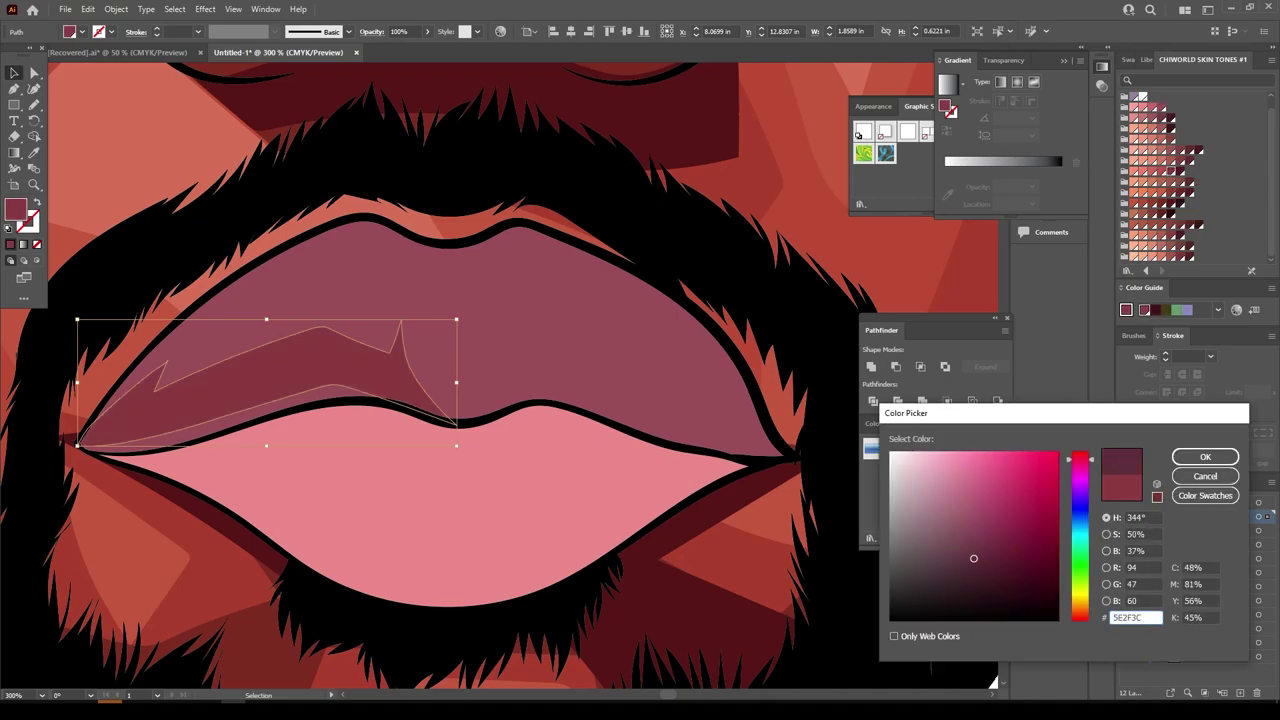
click(1205, 456)
key(ctrl+0)
scroll(400, 450, up, 5)
Add shading to the right side of the upper lip
key(n)
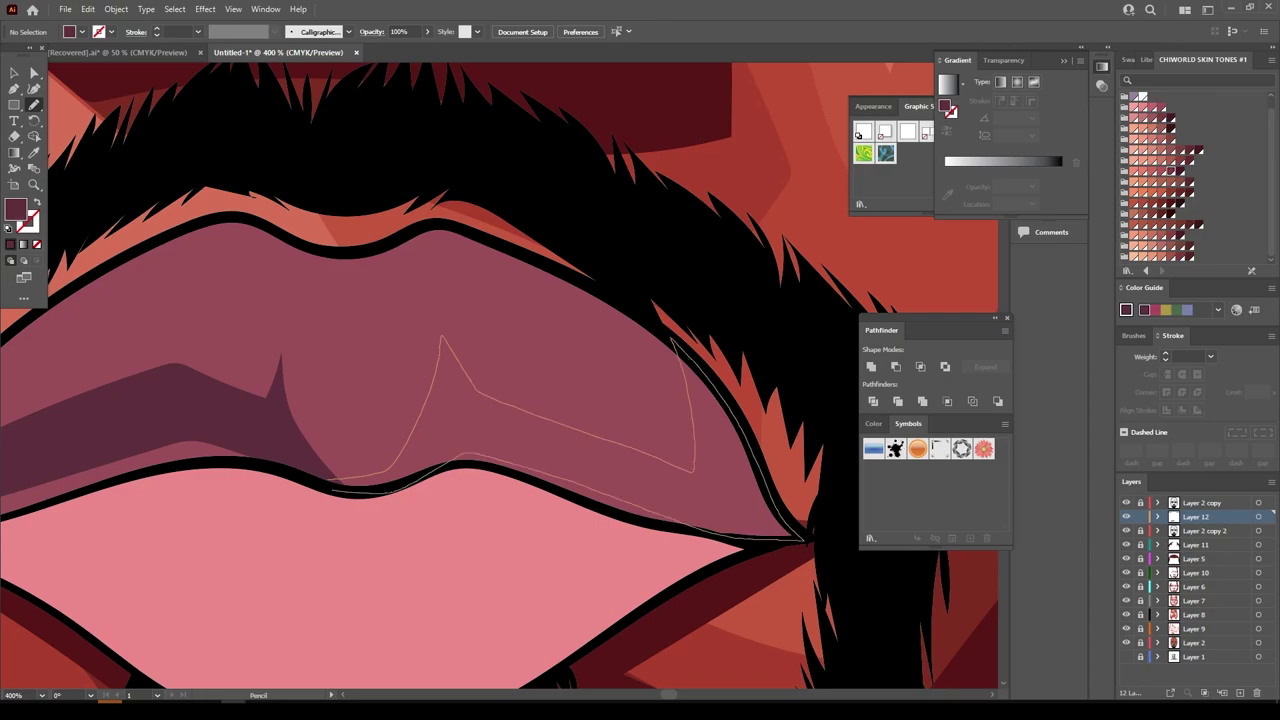
drag(438, 350, 335, 478)
key(ctrl+1)
key(ctrl+0)
scroll(549, 425, up, 5)
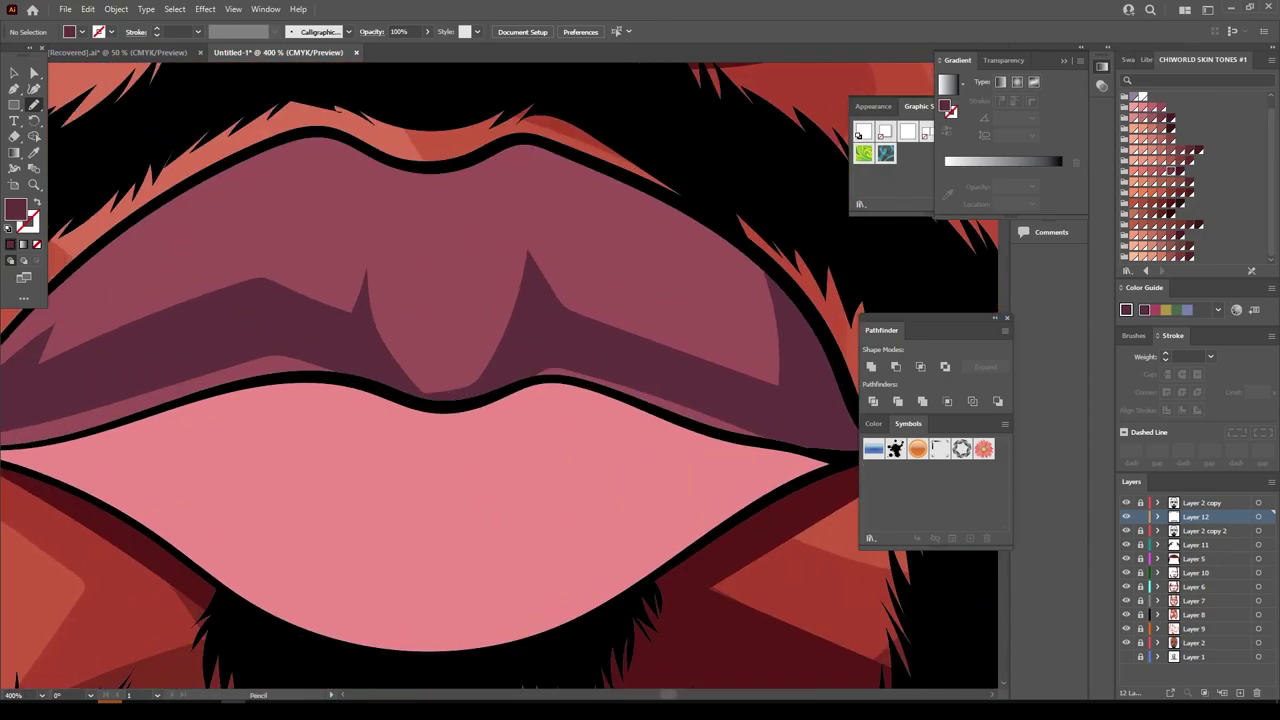
Draw a dark pink shading band around the lower lip
key(n)
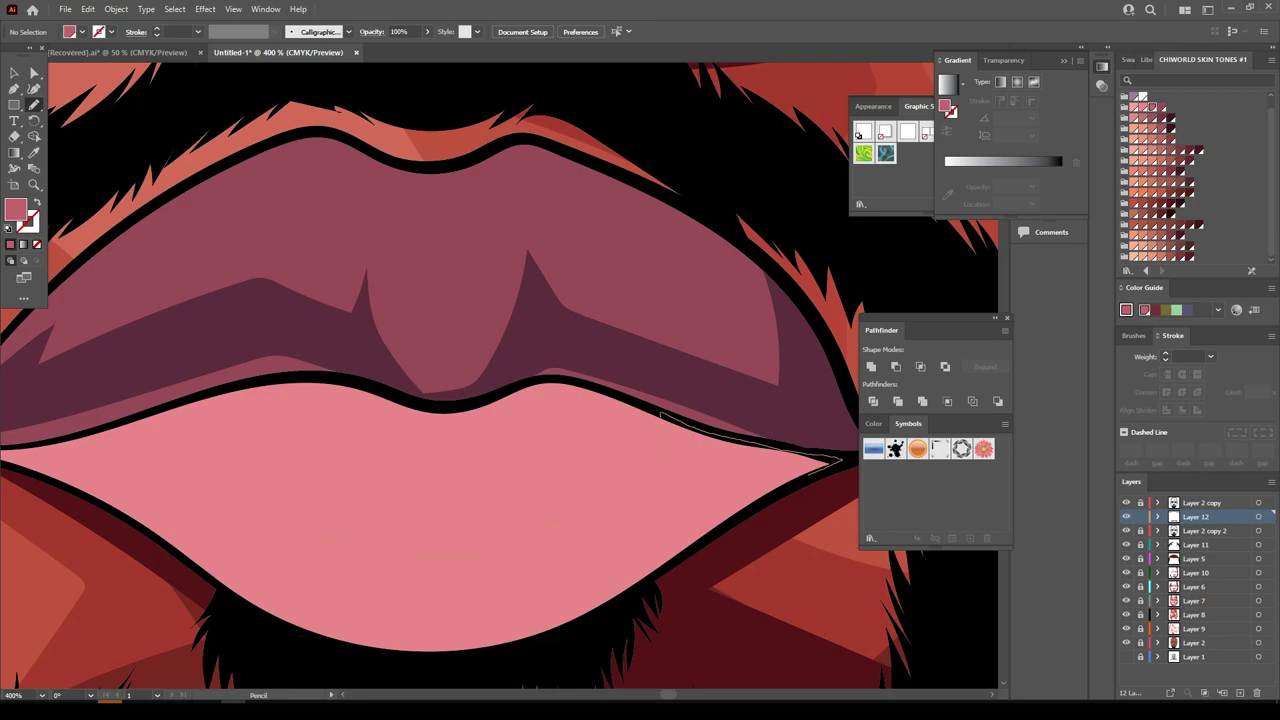
drag(838, 462, 780, 497)
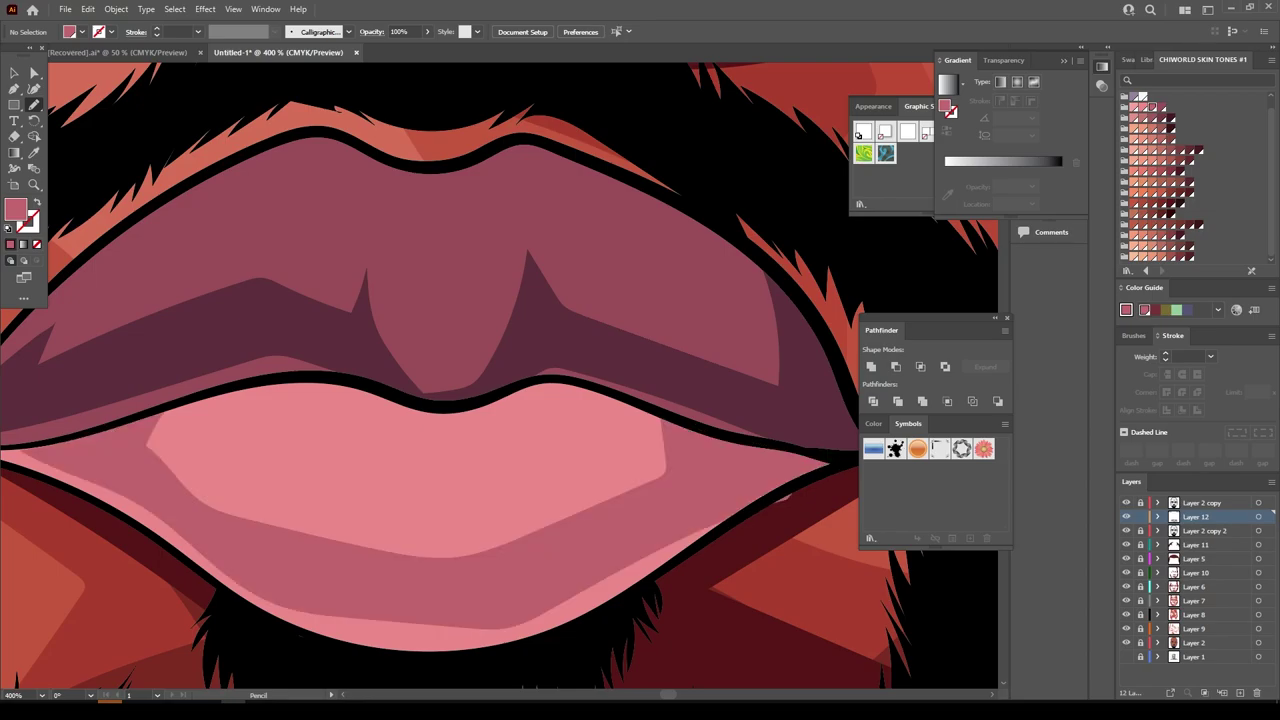
key(ctrl+0)
scroll(480, 400, up, 5)
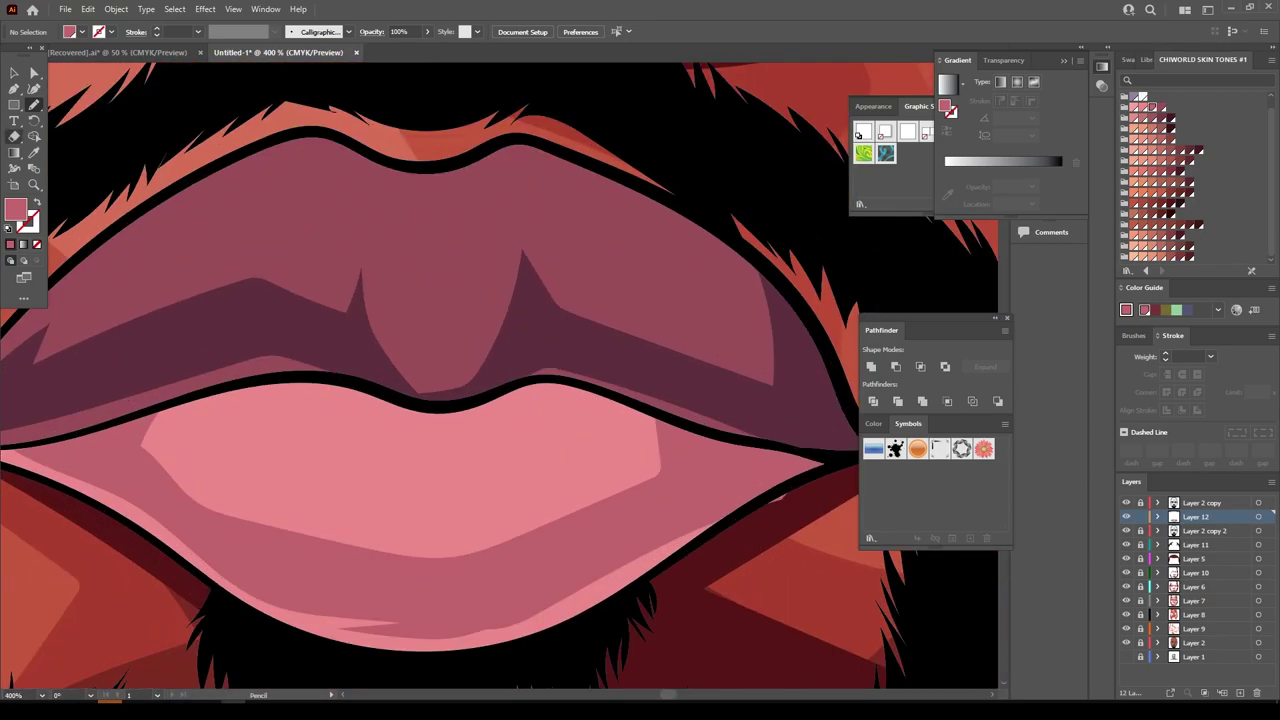
scroll(718, 630, down, 2)
scroll(718, 630, up, 4)
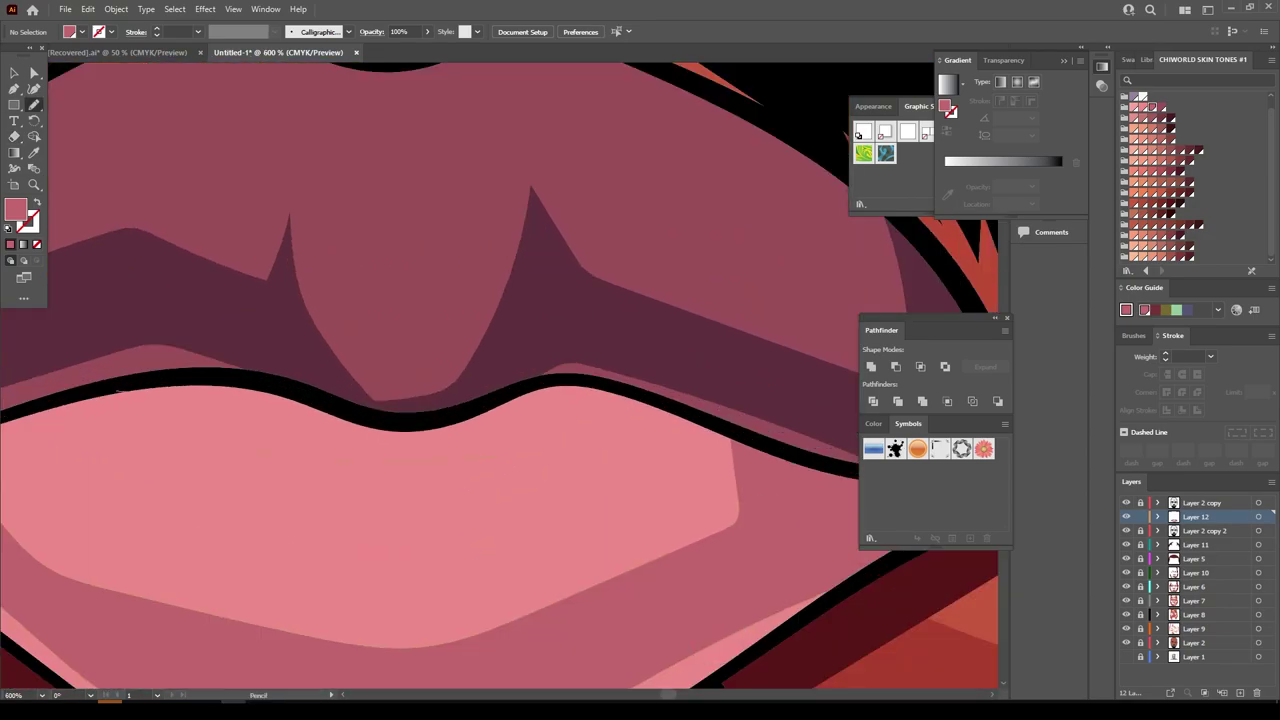
scroll(500, 375, down, 2)
scroll(500, 375, down, 2)
scroll(500, 375, up, 3)
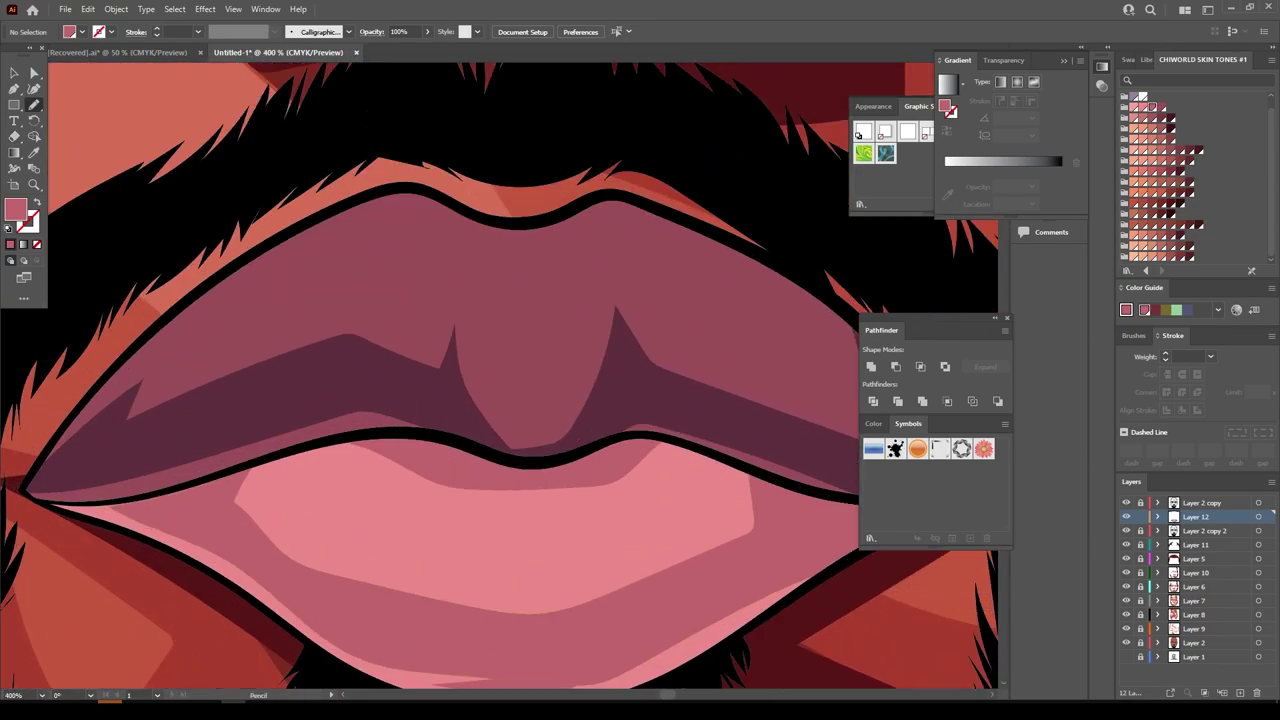
Switch the fill to a lighter pink and draw a highlight on the upper lip
double_click(945, 108)
key(Return)
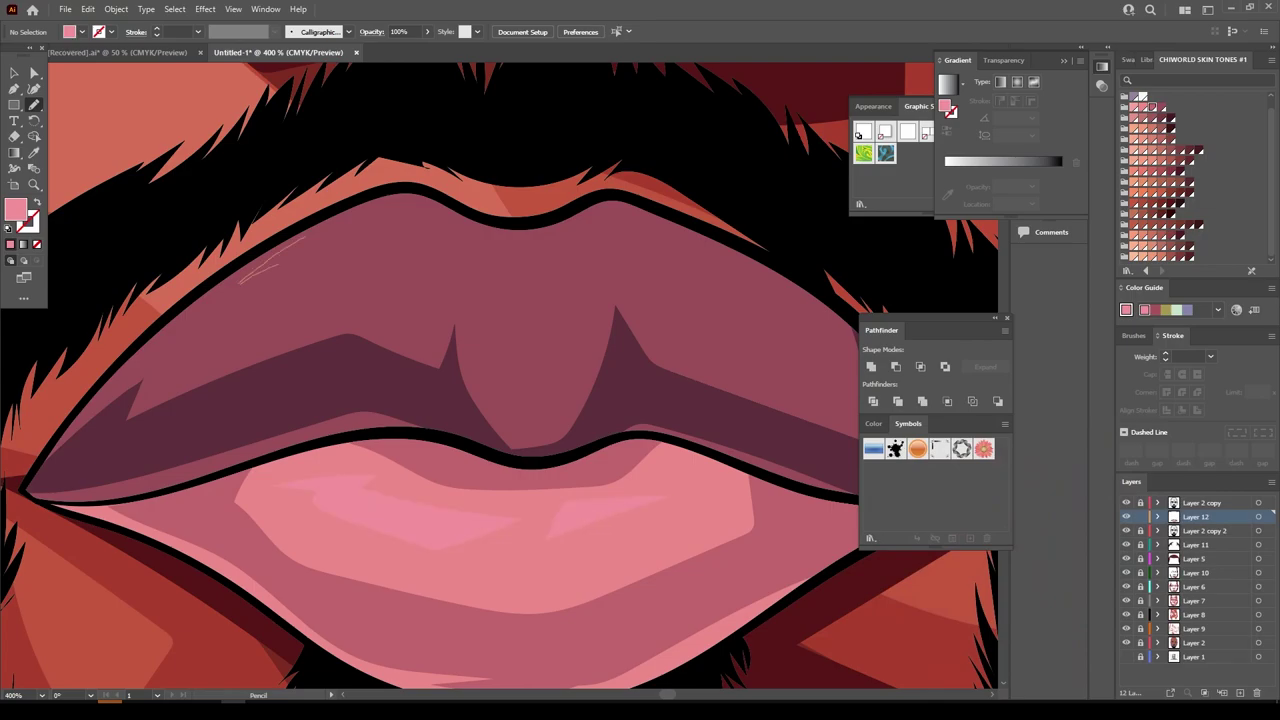
drag(520, 245, 245, 280)
scroll(500, 400, down, 3)
scroll(500, 400, up, 2)
Recolour both lower-lip highlights with a new light pink fill
key(v)
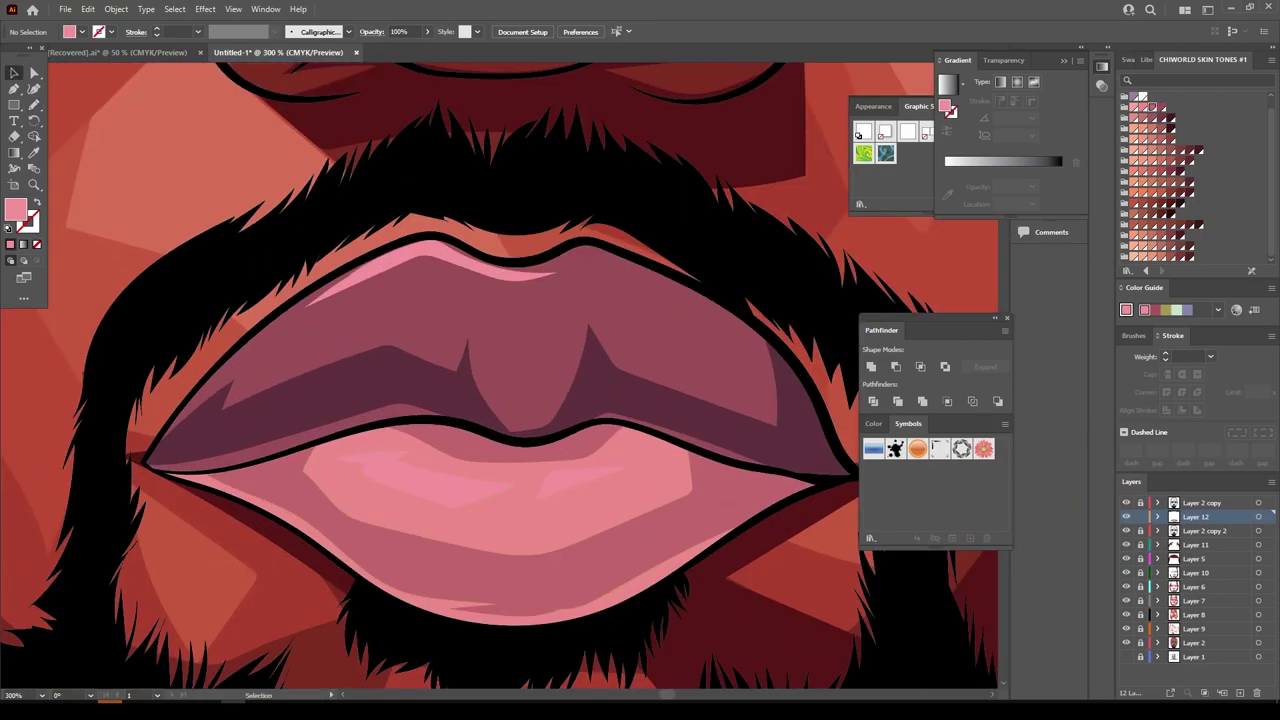
click(564, 490)
shift+click(483, 497)
double_click(945, 108)
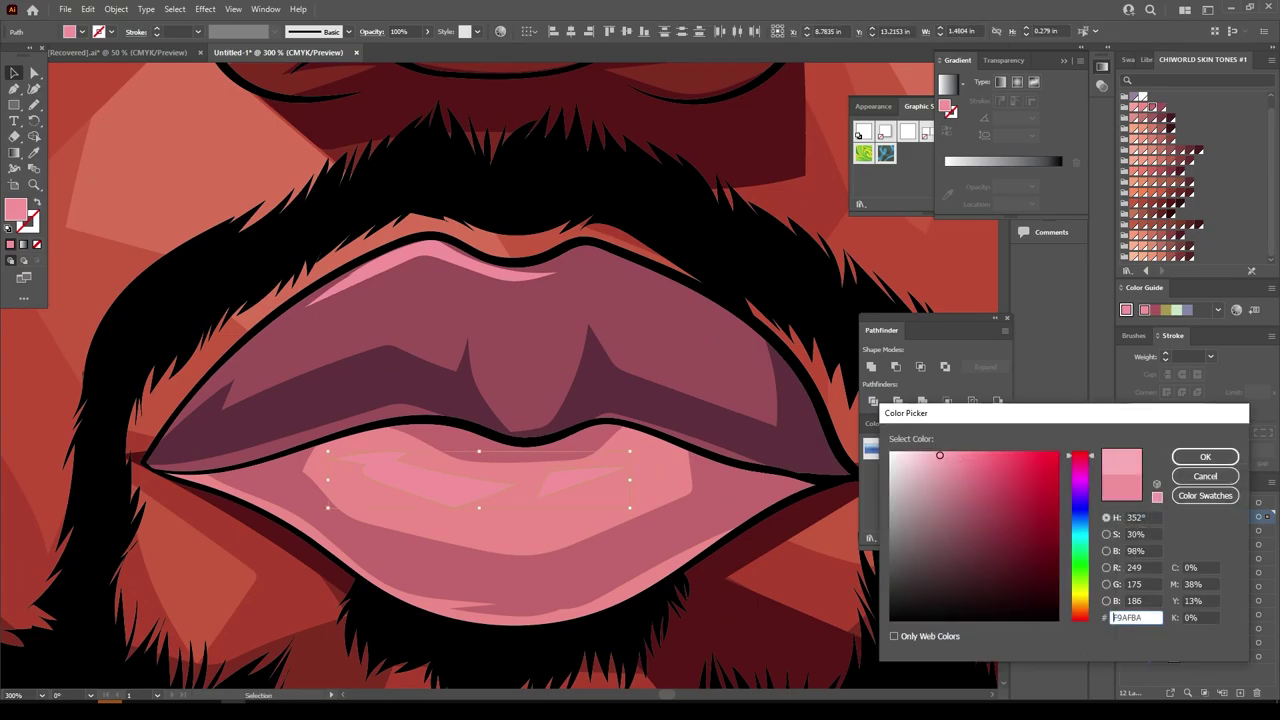
key(Return)
key(ctrl+shift+a)
key(ctrl+minus)
key(ctrl+minus)
key(ctrl+minus)
key(ctrl+minus)
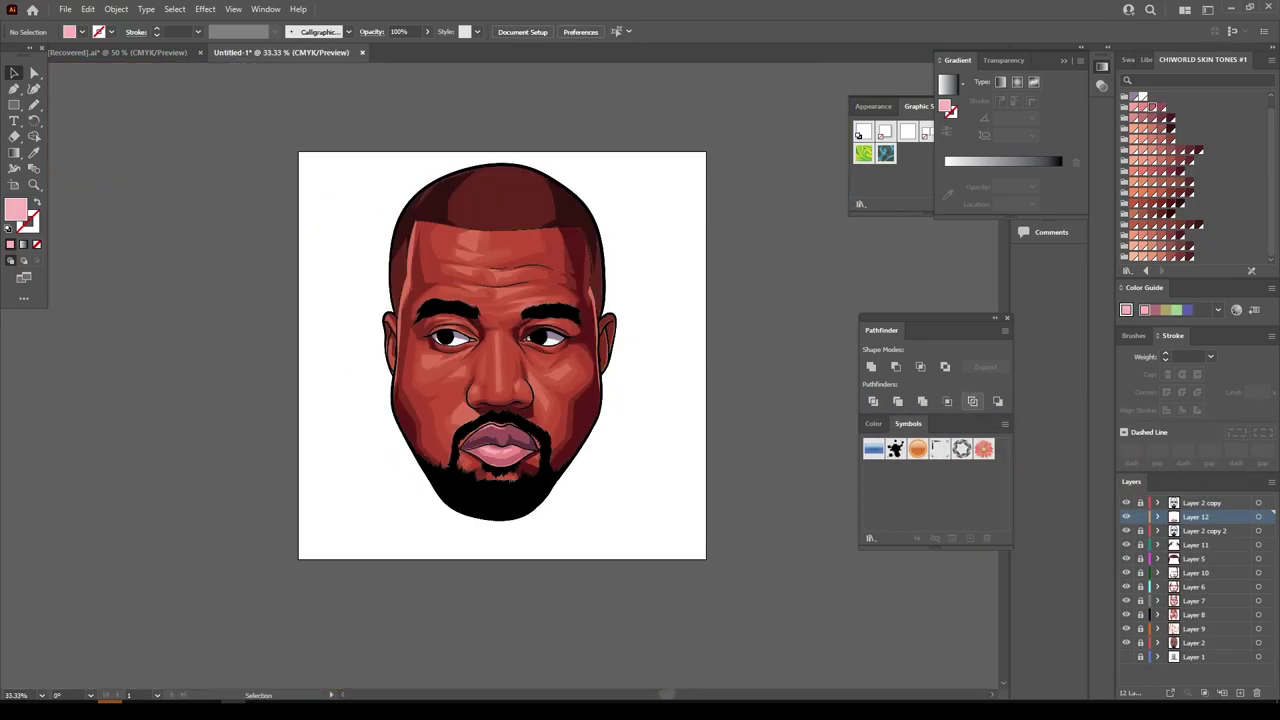
On a new layer, draw dark grey reflections inside the pupils
key(ctrl+l)
key(ctrl+plus)
key(ctrl+plus)
key(ctrl+plus)
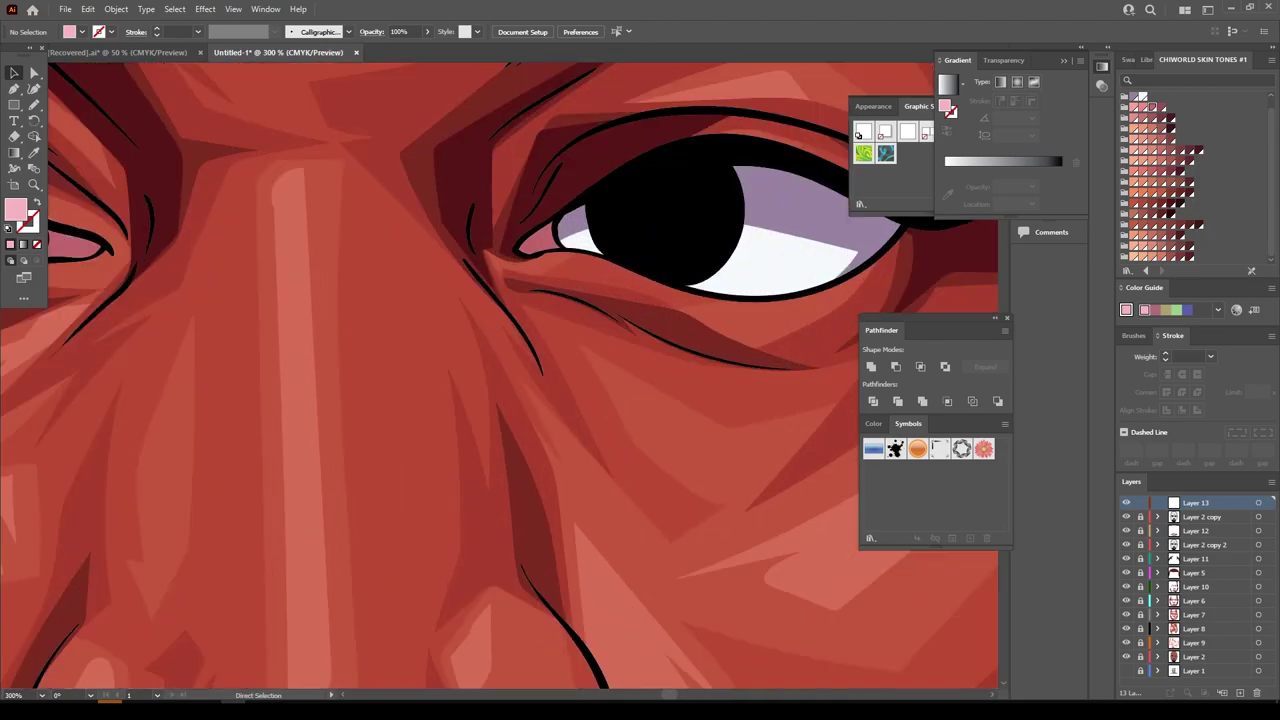
key(ctrl+plus)
double_click(15, 208)
key(Return)
key(n)
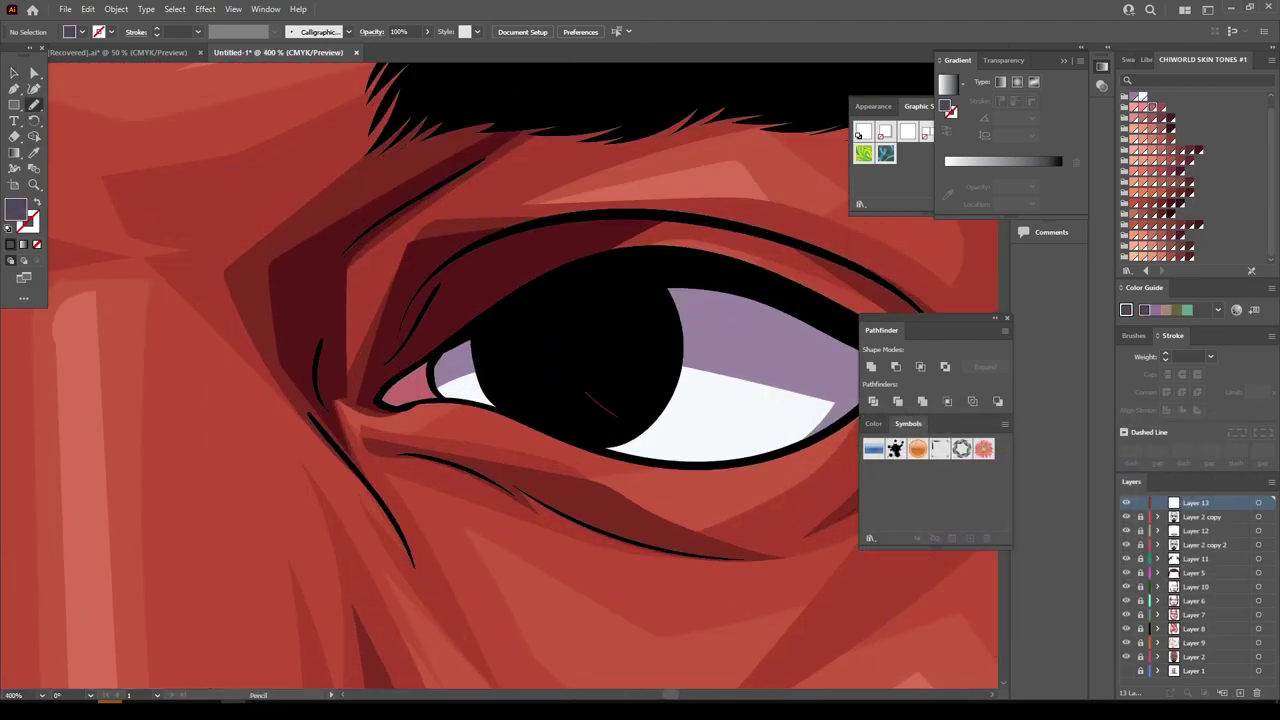
drag(600, 415, 598, 412)
key(ctrl+minus)
key(ctrl+minus)
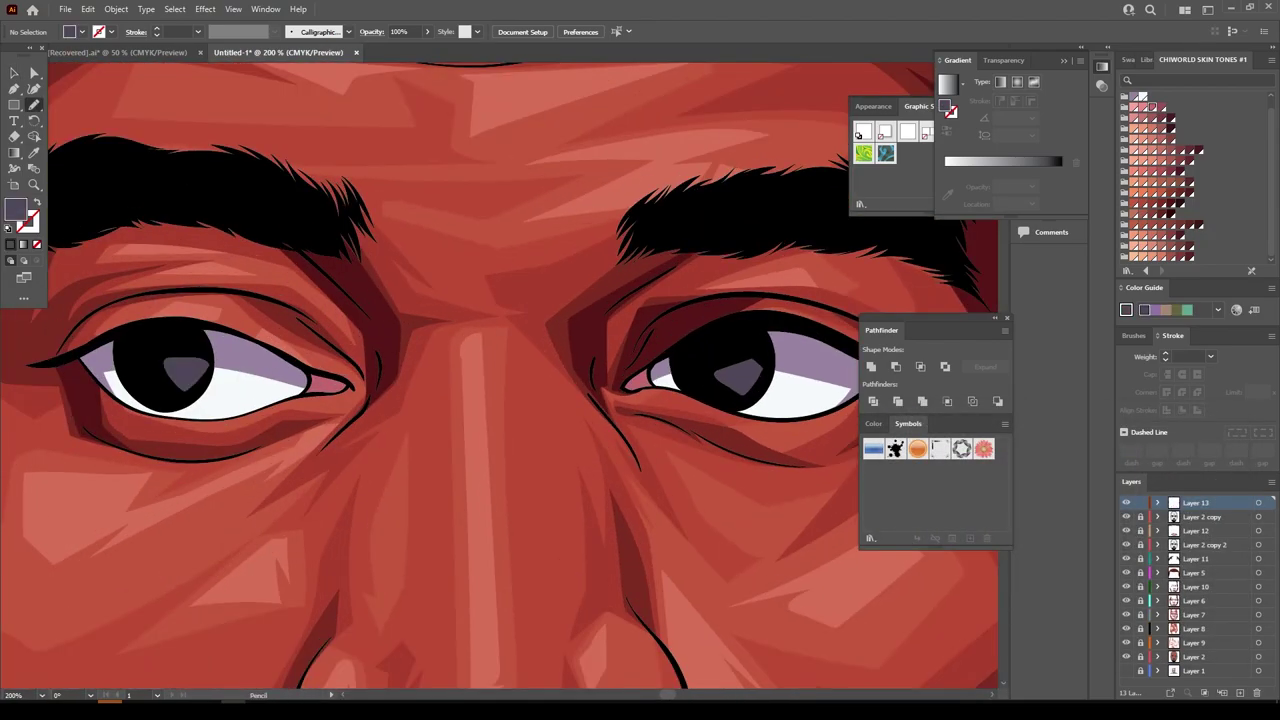
Draw a small white highlight in the right pupil
double_click(15, 208)
click(885, 455)
click(1211, 457)
drag(740, 372, 770, 378)
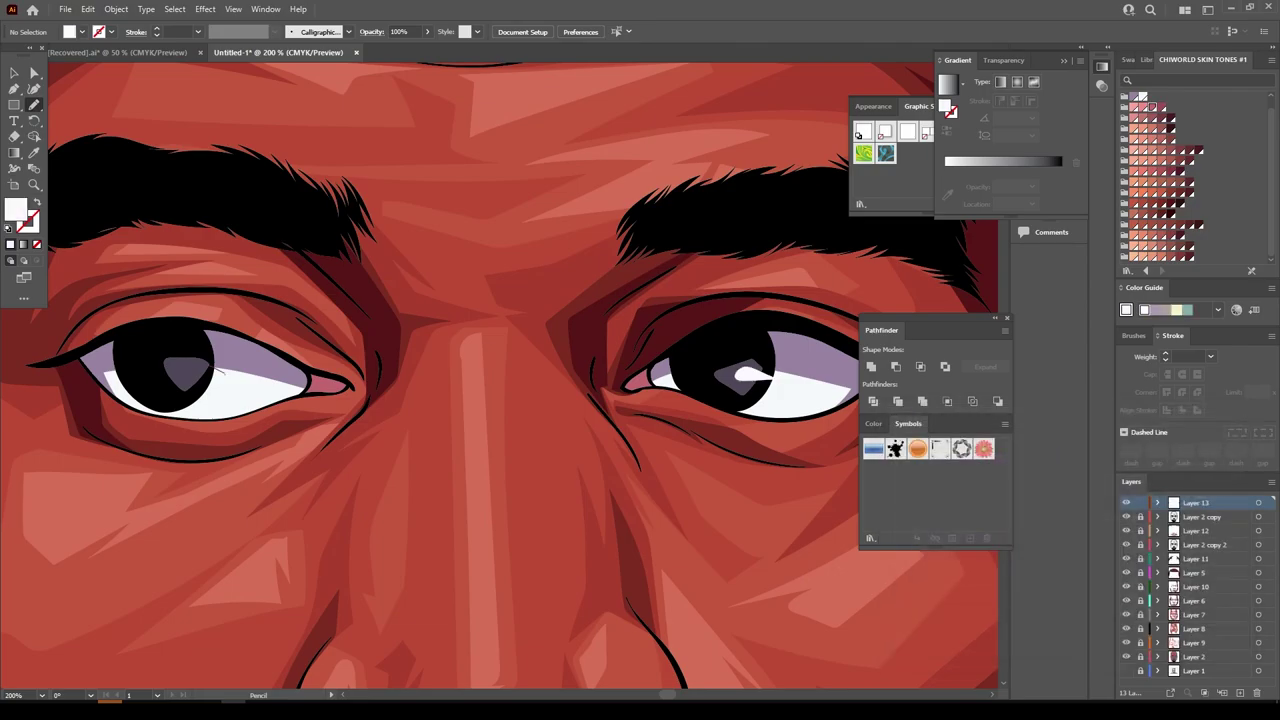
Zoom out to see the entire finished portrait on the artboard
key(ctrl+minus)
key(ctrl+minus)
key(ctrl+minus)
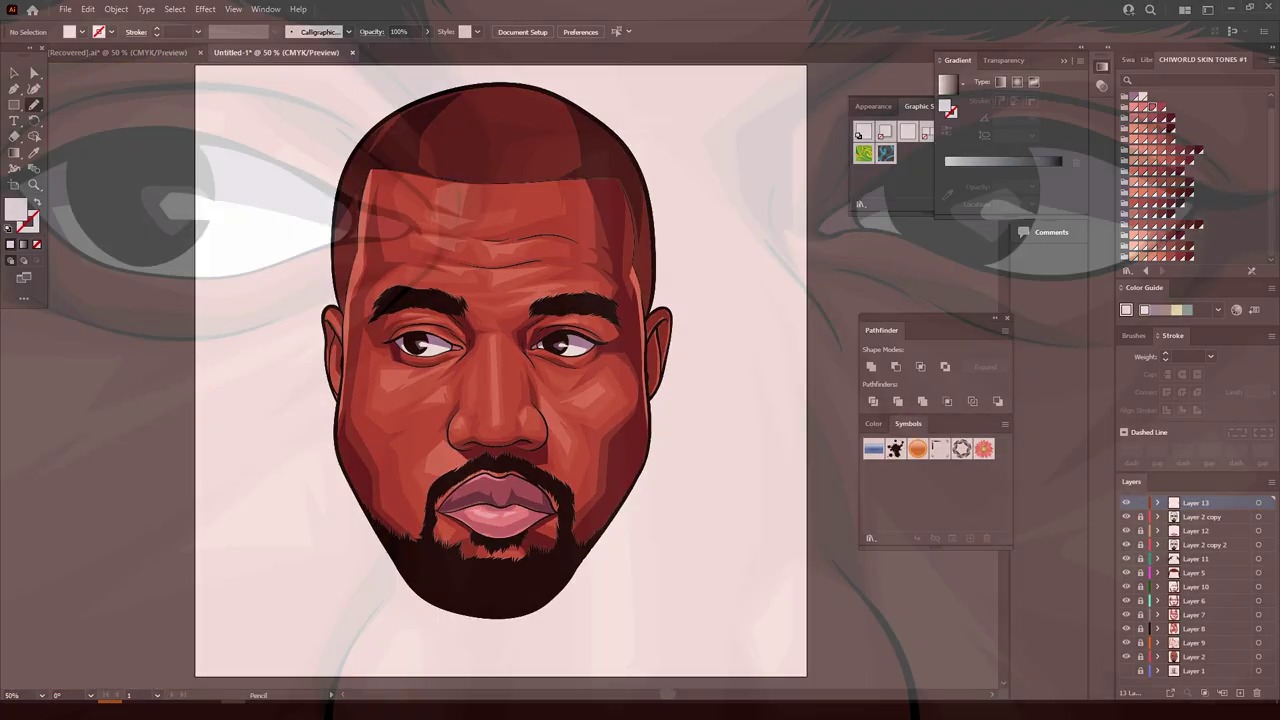